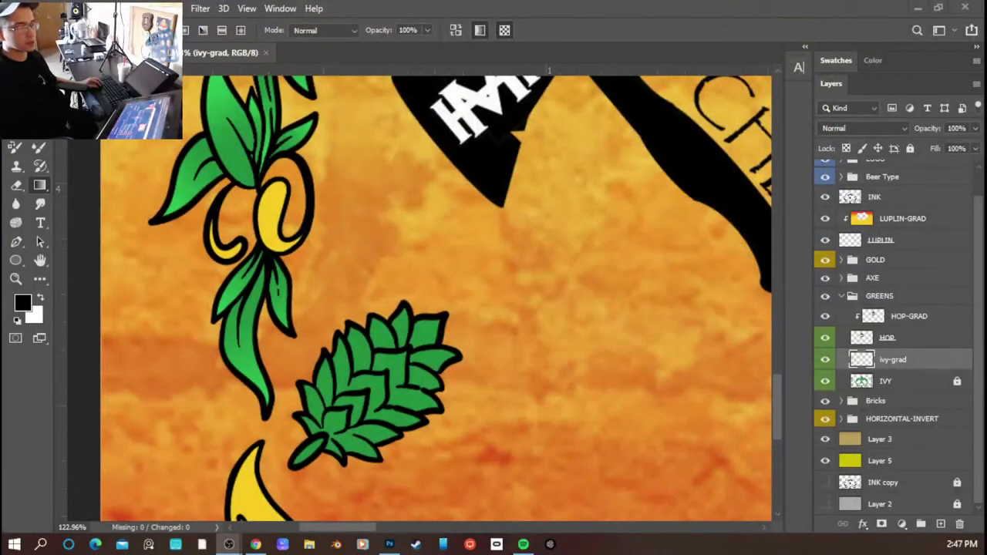
- Examine the whole label and the gradients on the lower end of its ivy border and the small hop cone
click(564, 11)
scroll(432, 370, down, 6)
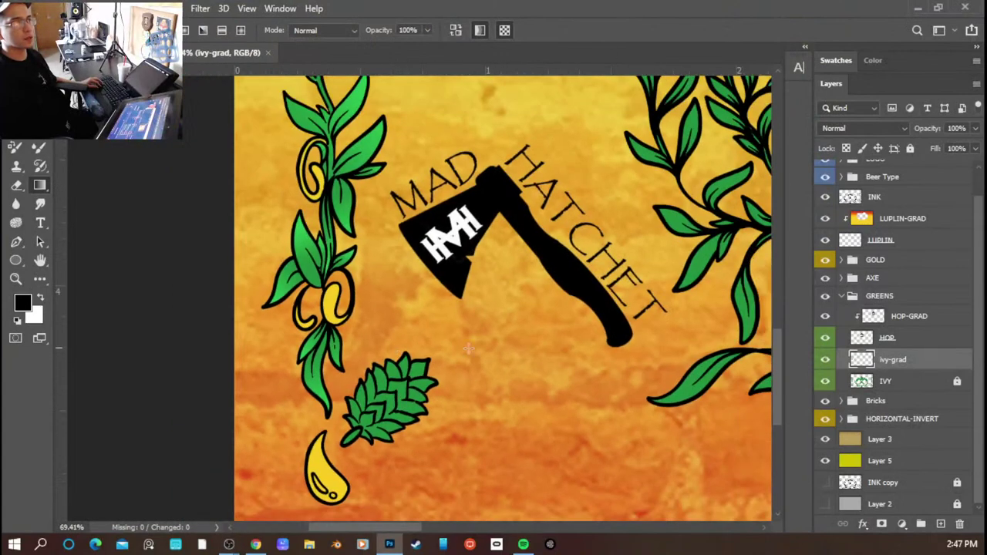
scroll(445, 342, down, 3)
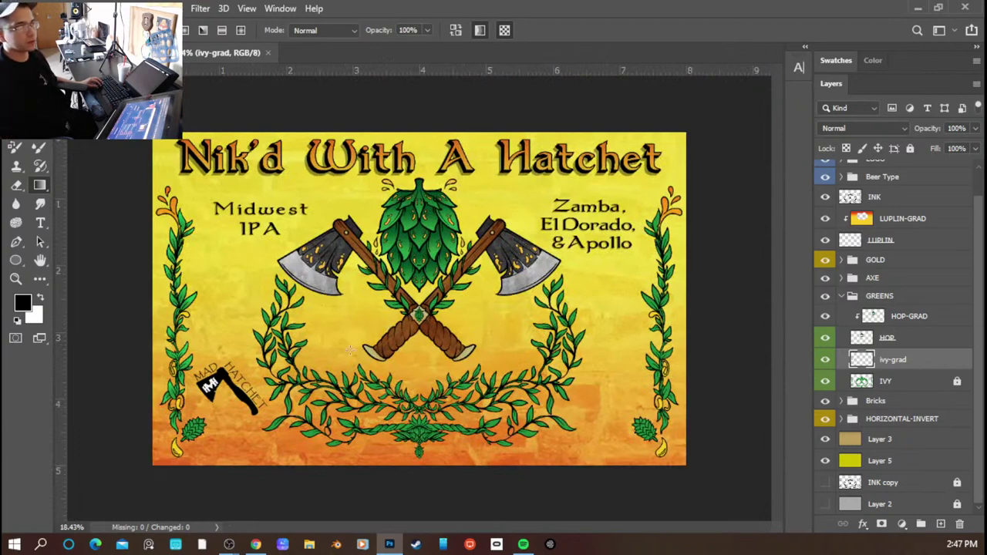
scroll(175, 403, up, 3)
scroll(202, 410, left, 3)
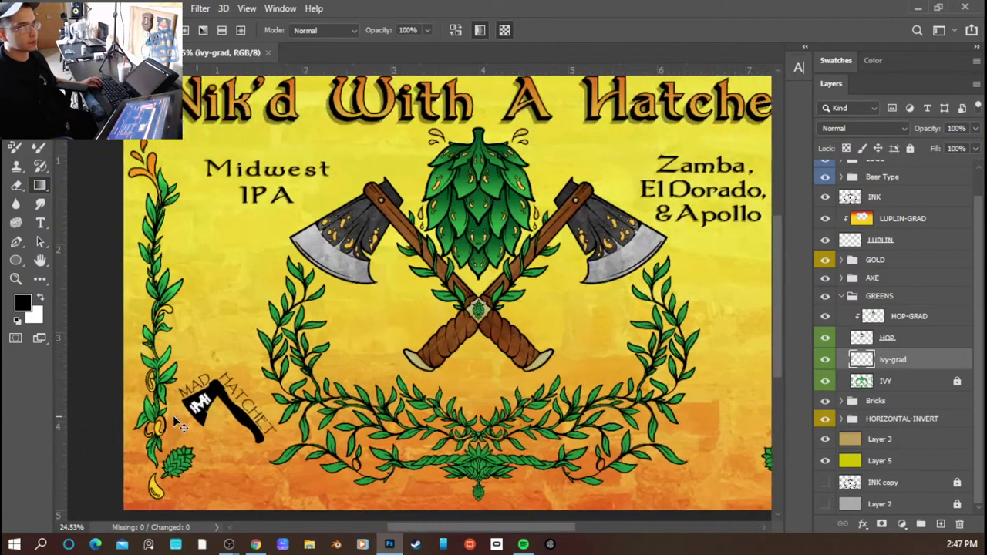
scroll(255, 390, up, 1)
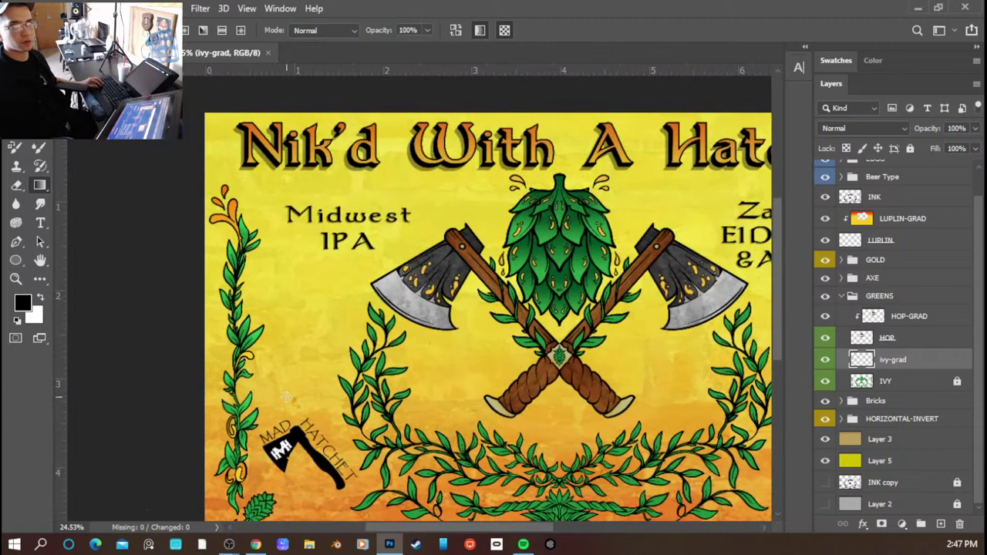
scroll(253, 390, up, 7)
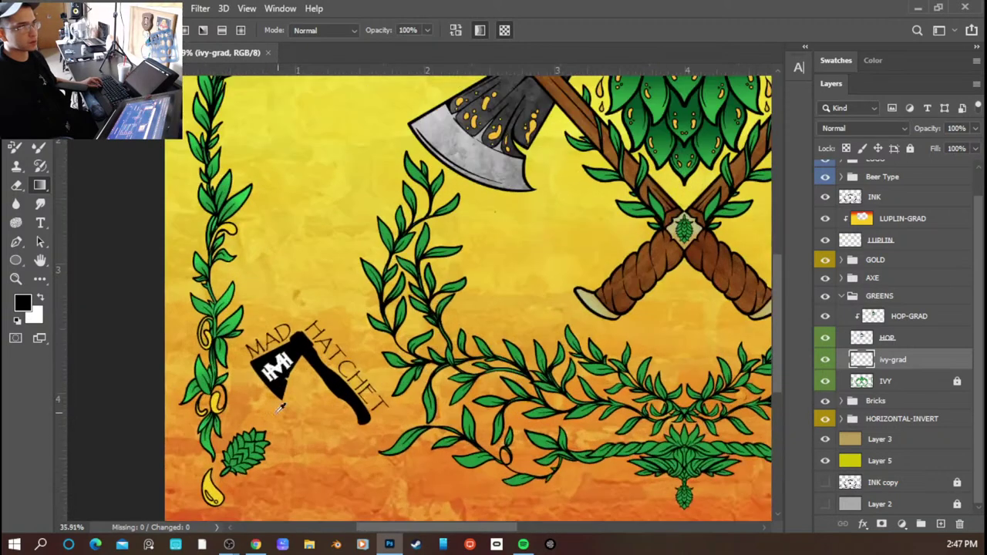
scroll(188, 425, down, 2)
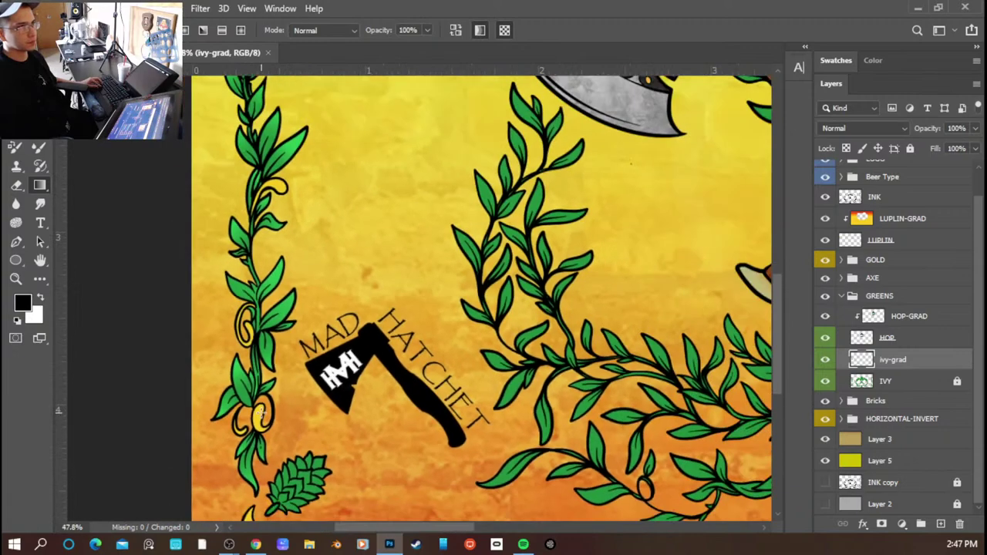
scroll(259, 409, up, 4)
scroll(259, 409, down, 2)
scroll(308, 397, up, 5)
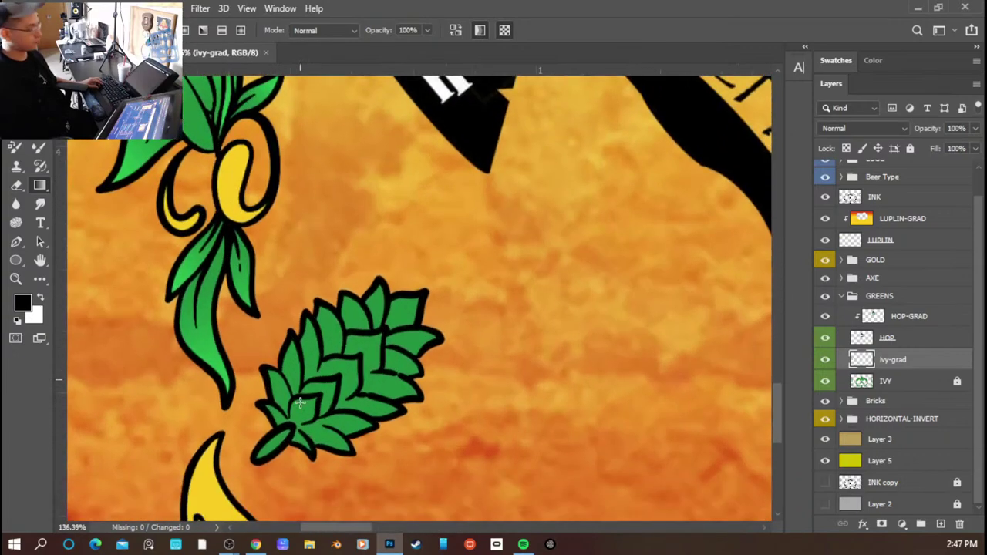
- Magic-wand alternating leaves of the small hop cone, exclude the base leaves, and apply a light green gradient brightest at the upper leaves
key(w)
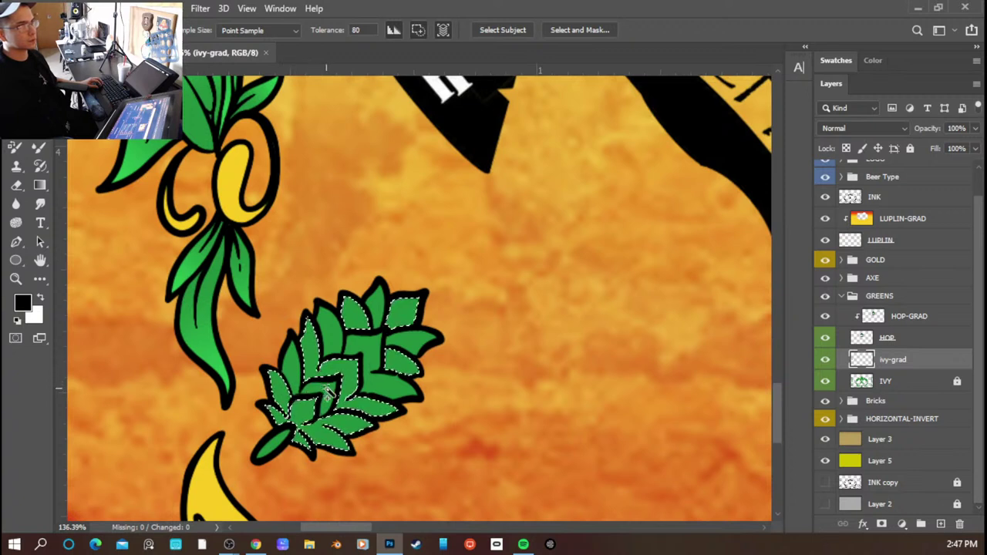
alt+click(320, 434)
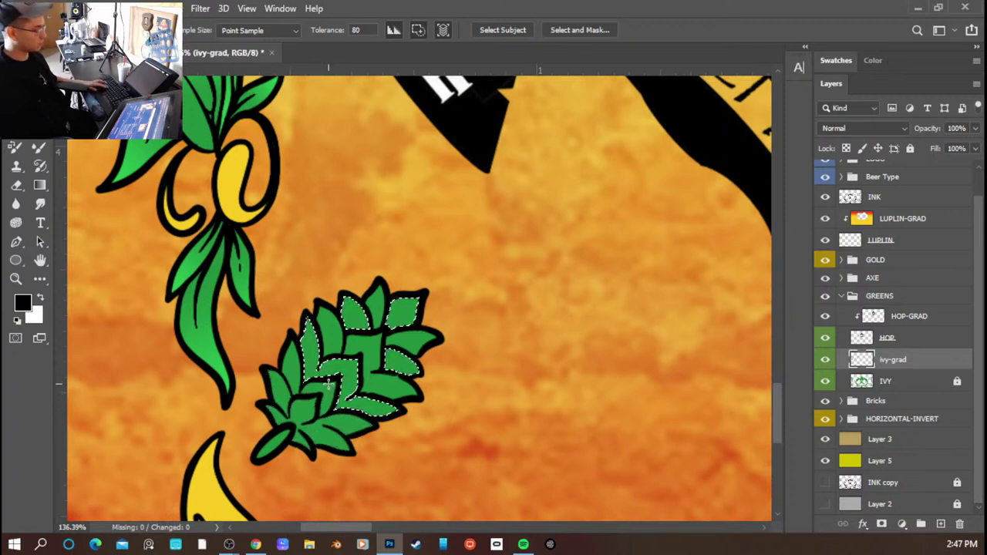
key(g)
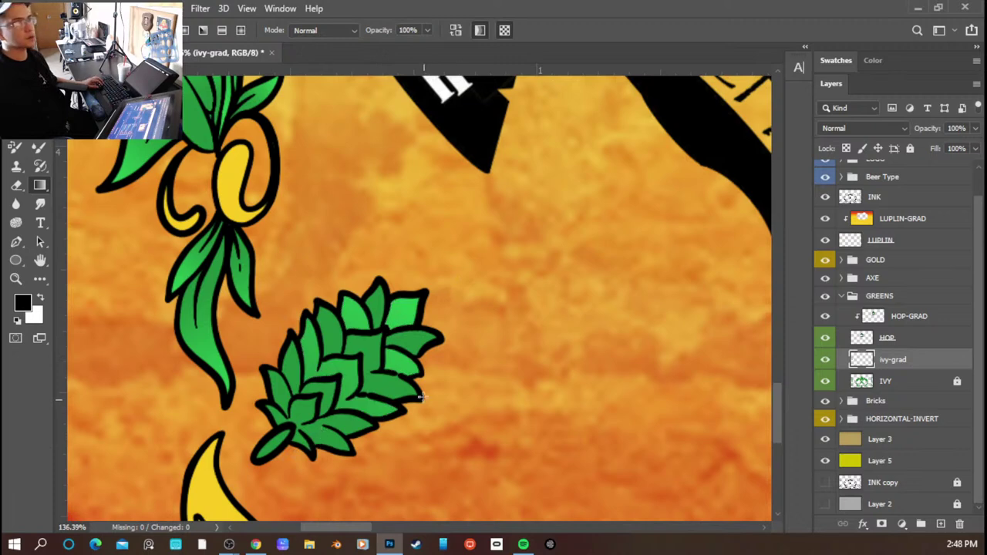
- Magic-wand the remaining darker leaves of the small hop cone, including the base leaves, and apply a light green gradient to them
scroll(425, 405, down, 3)
scroll(485, 381, up, 4)
key(q)
key(q)
key(w)
click(448, 313)
shift+click(410, 269)
shift+click(408, 324)
shift+click(420, 359)
shift+click(363, 289)
shift+click(354, 363)
shift+click(319, 333)
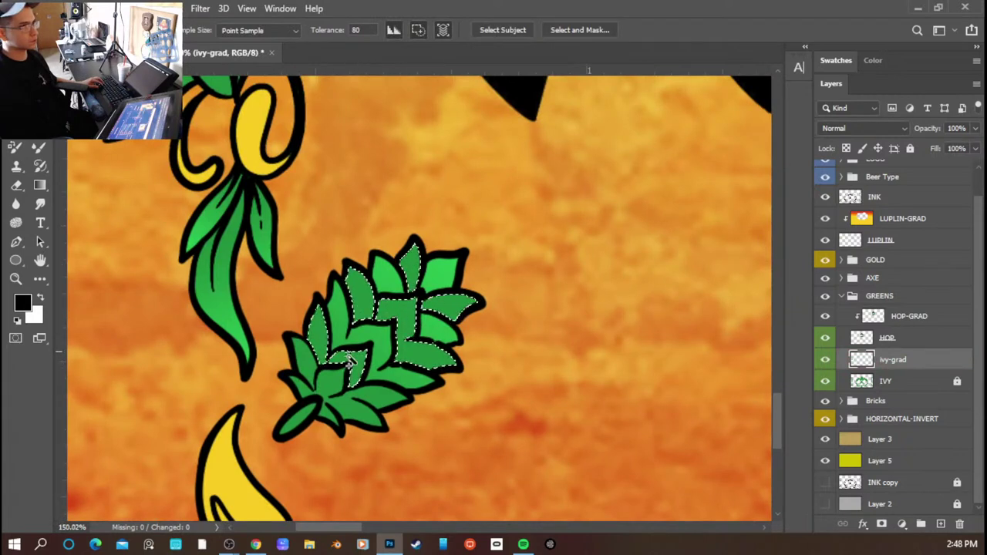
shift+click(393, 400)
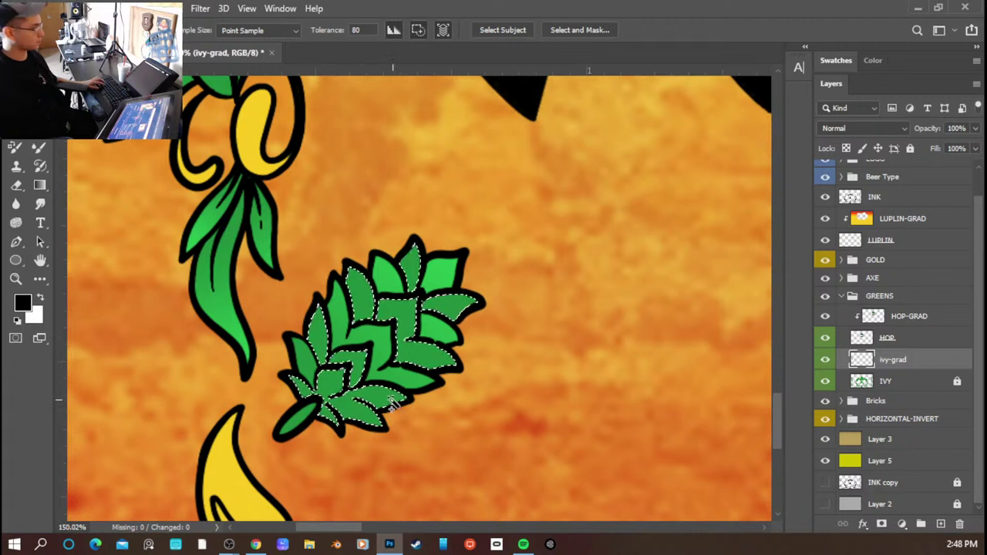
shift+click(304, 368)
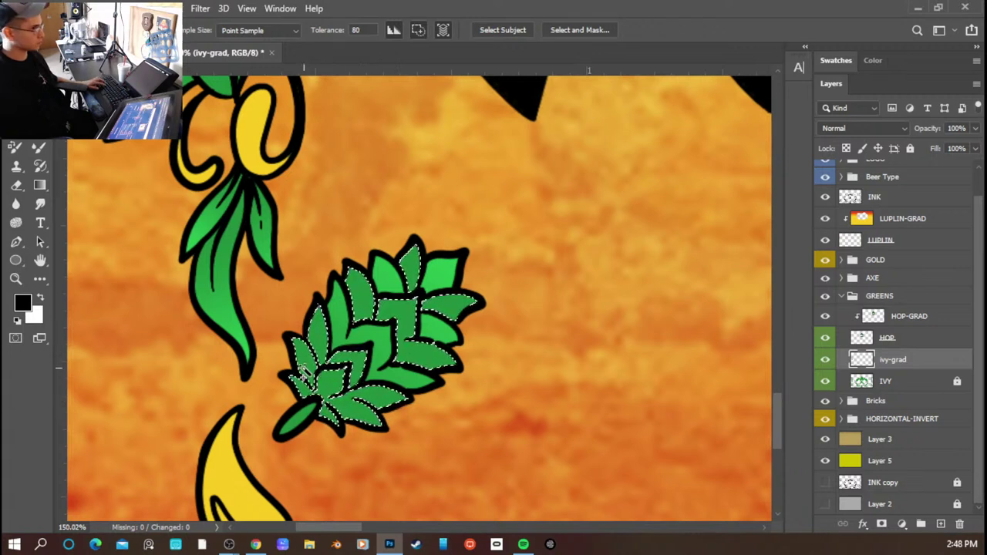
key(g)
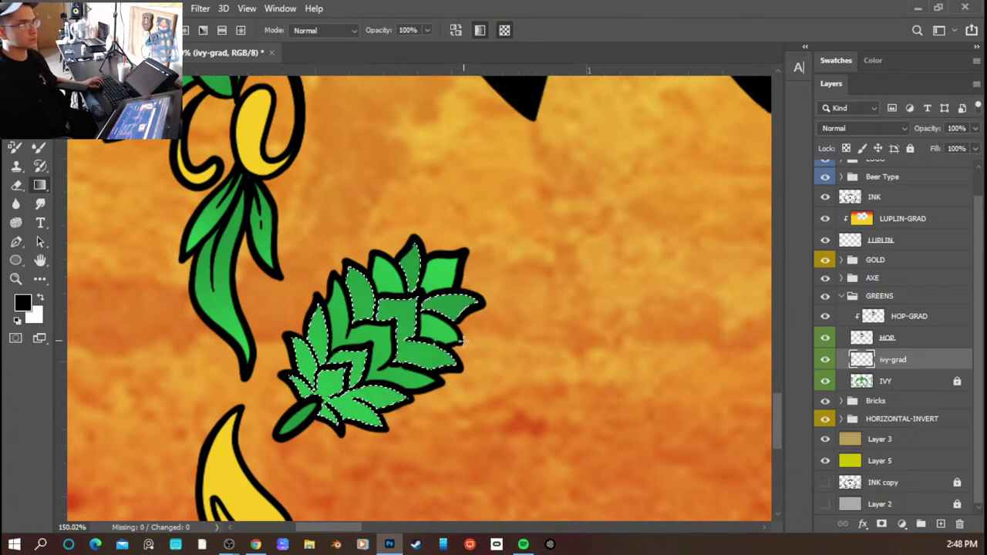
- Undo the gradient on the selected hop leaves, redraw it so it fades to darker green toward the base, and deselect
scroll(523, 342, down, 5)
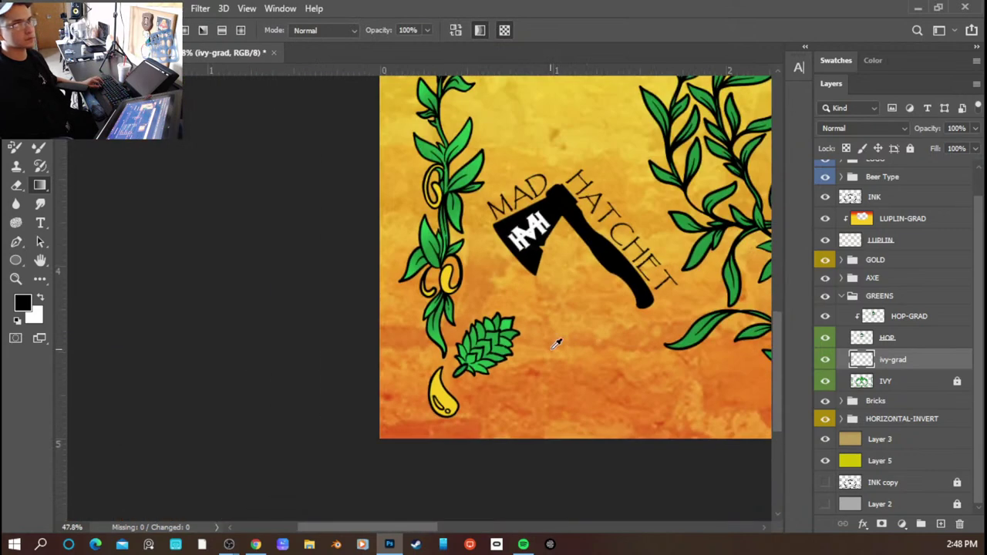
scroll(612, 383, up, 5)
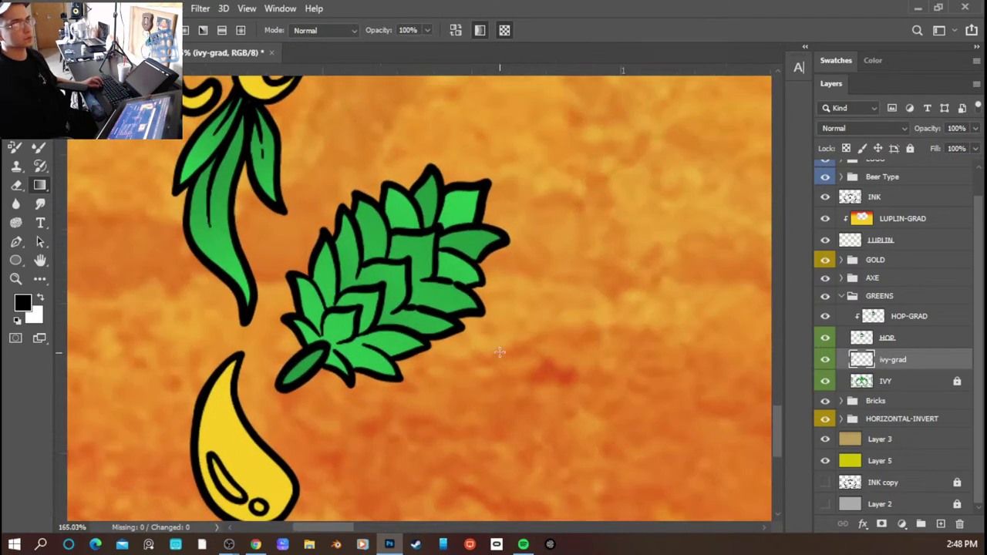
scroll(519, 337, down, 6)
scroll(540, 353, up, 3)
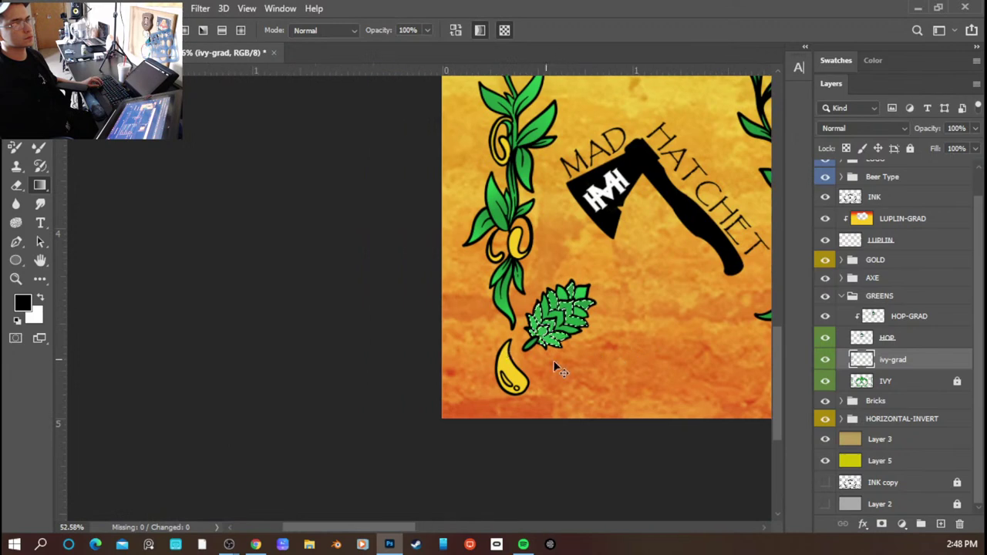
scroll(564, 343, up, 2)
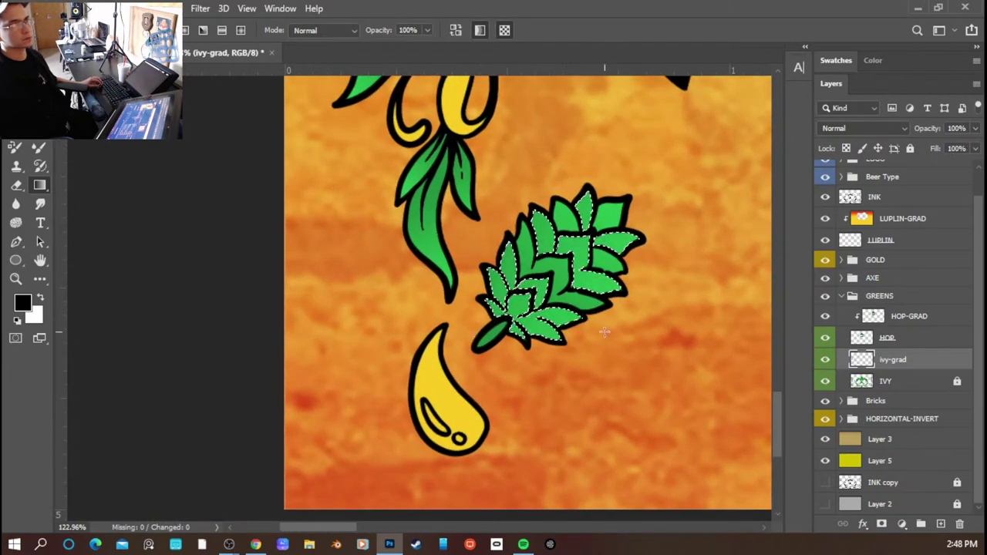
key(ctrl+z)
key(ctrl+shift+z)
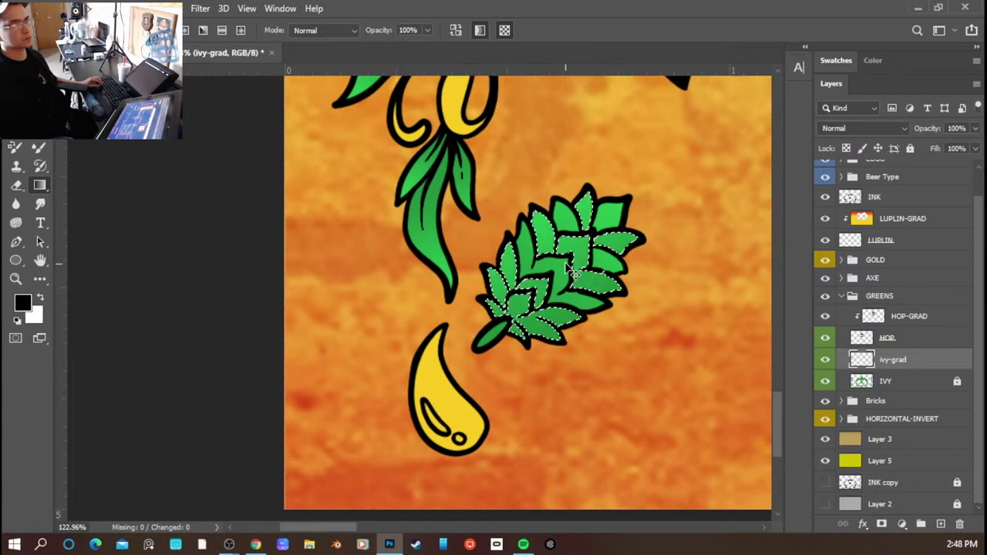
key(ctrl+z)
key(ctrl+shift+z)
key(ctrl+z)
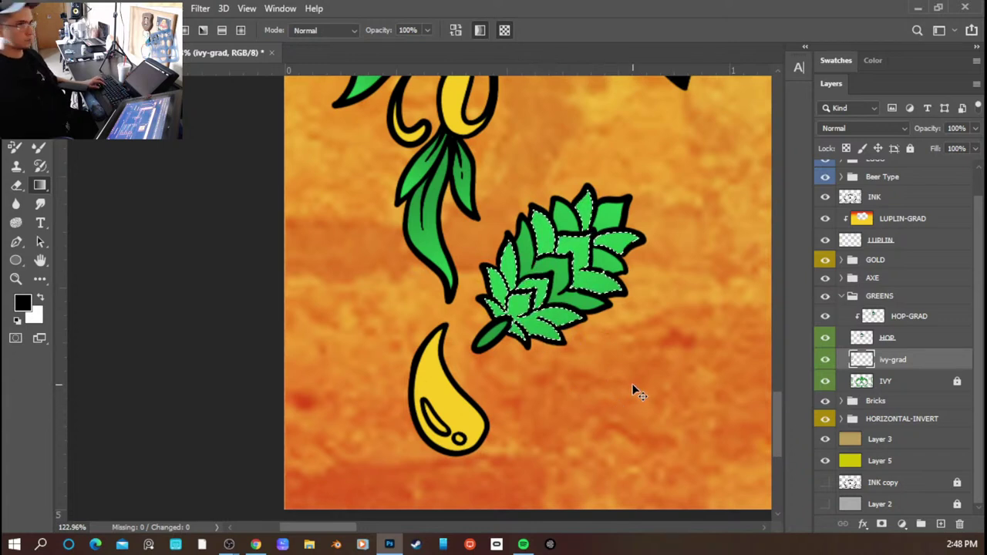
key(ctrl+d)
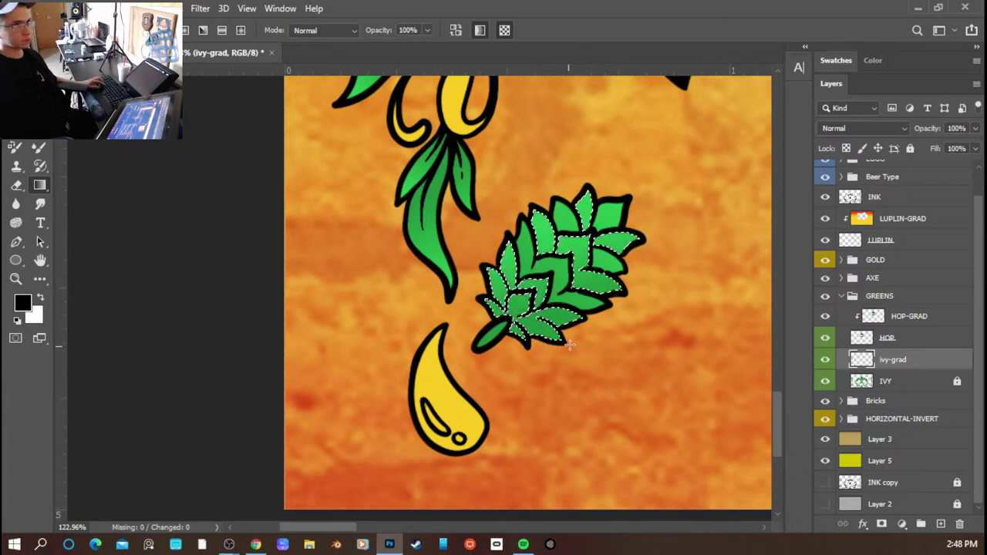
- Select the leaves at the base of the small hop cone, apply a gradient that lightens their lower outer tips, and deselect
scroll(608, 333, down, 5)
scroll(602, 353, right, 3)
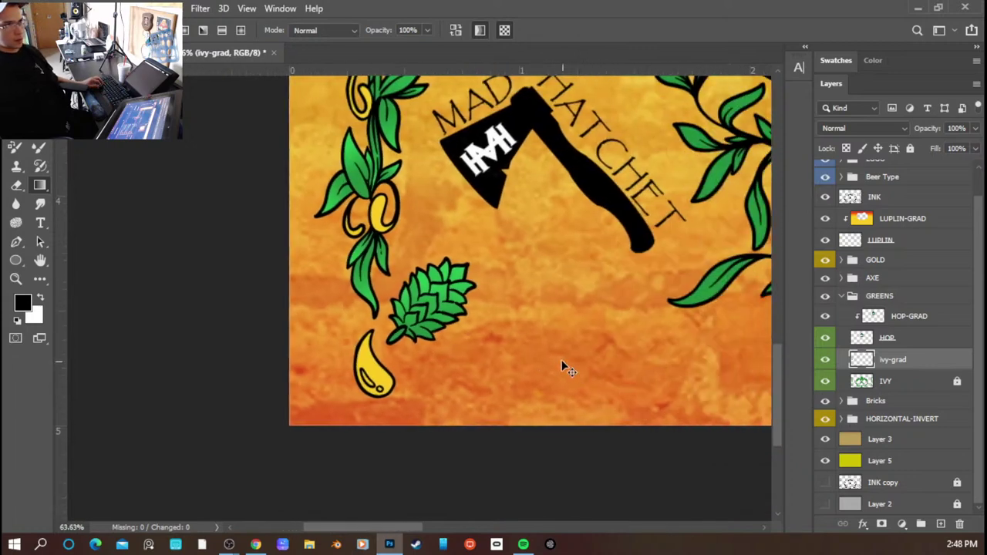
scroll(348, 313, up, 3)
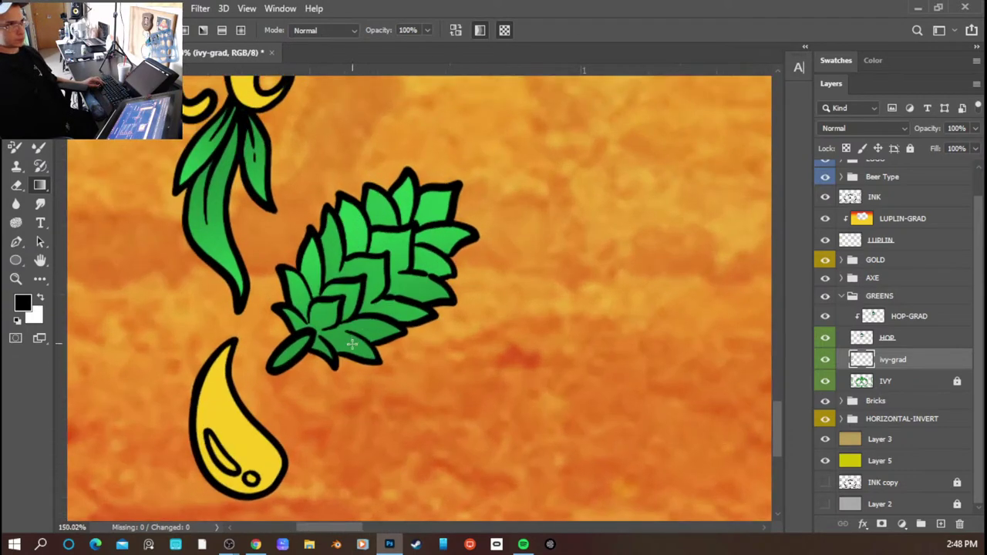
key(s)
click(351, 347)
click(493, 222)
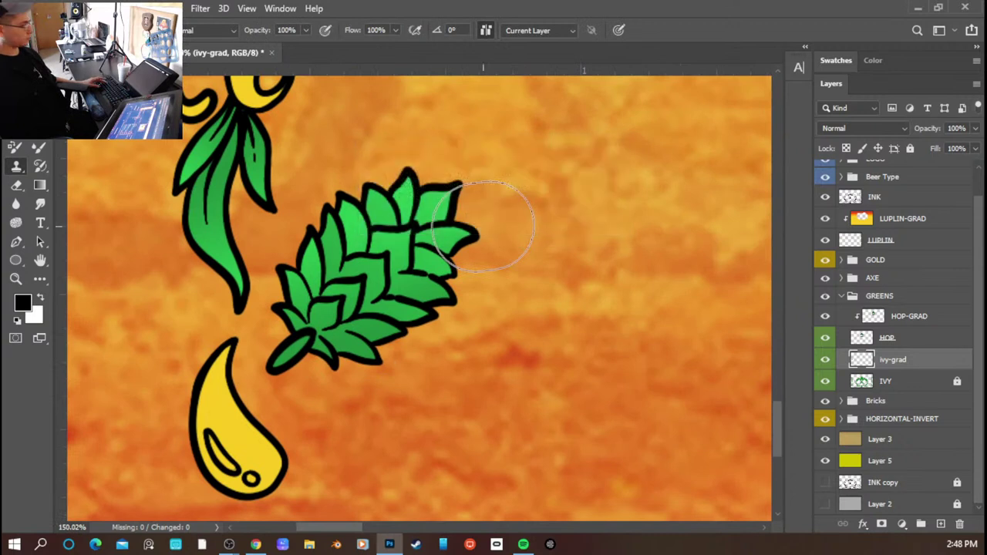
key(w)
click(340, 345)
key(g)
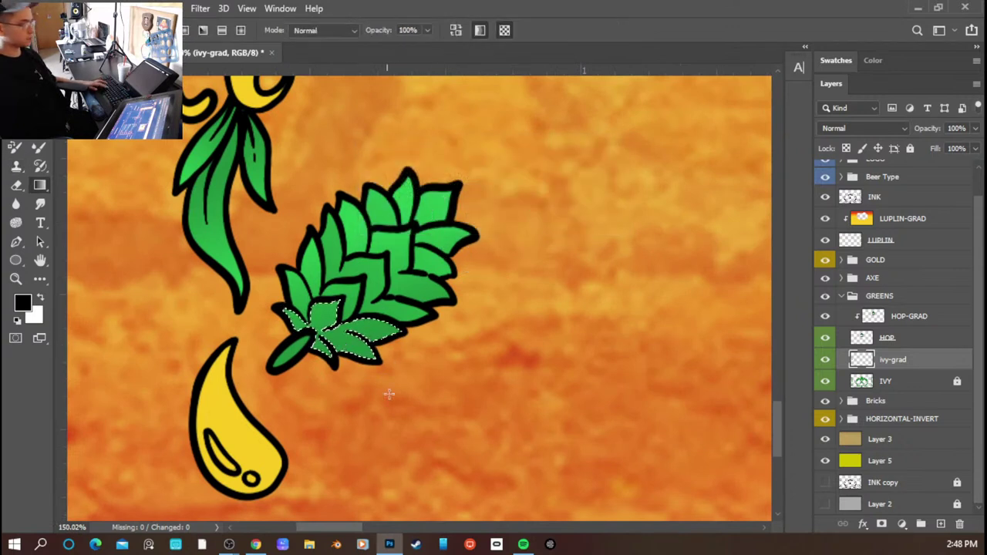
drag(373, 373, 333, 323)
key(ctrl+d)
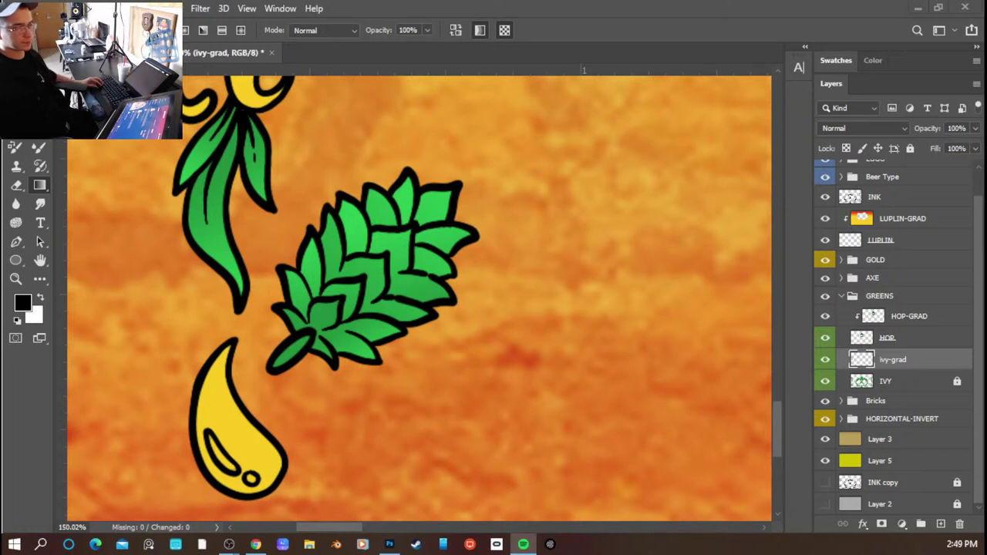
- Switch the canvas to full-screen mode with the menu bar
click(676, 2)
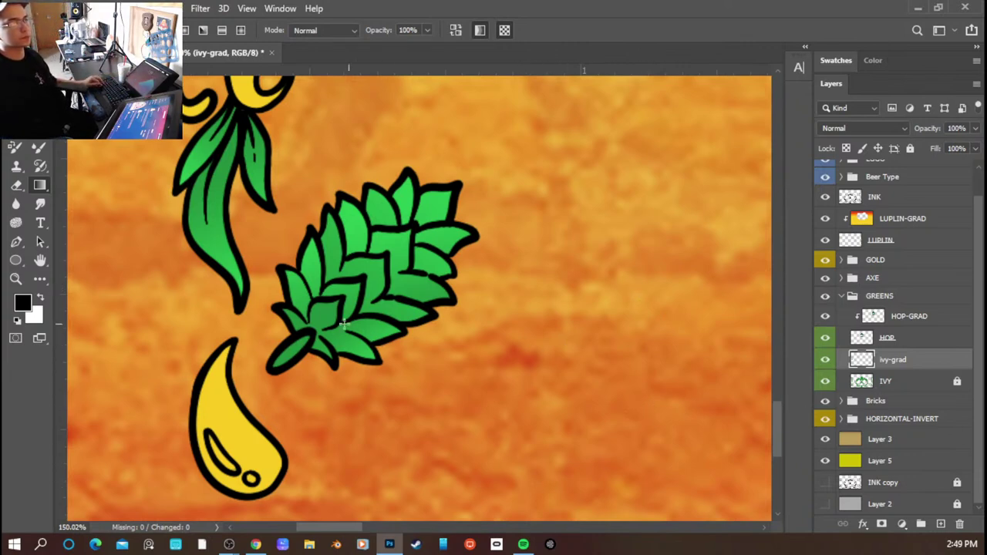
scroll(372, 327, down, 4)
key(f)
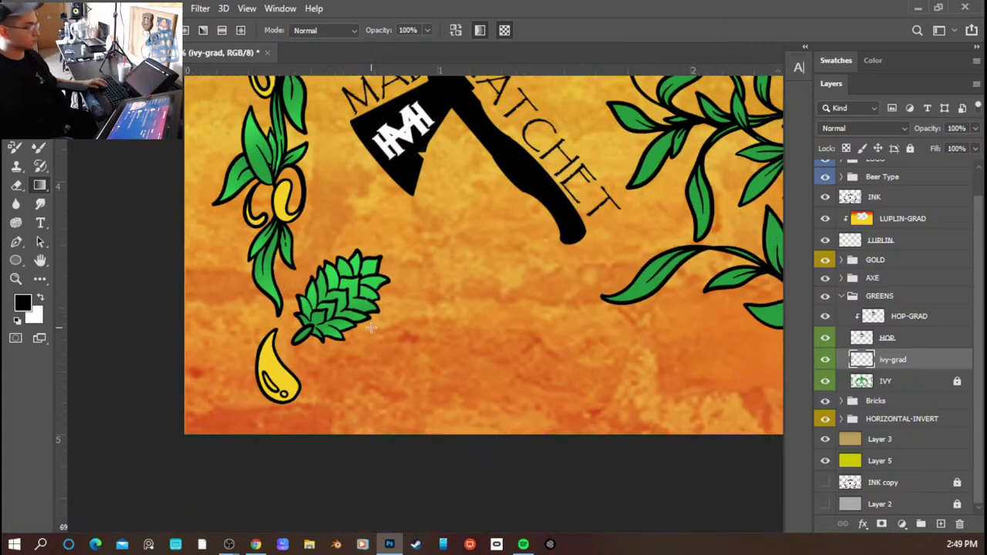
scroll(459, 292, up, 1)
scroll(380, 319, up, 2)
scroll(378, 317, up, 3)
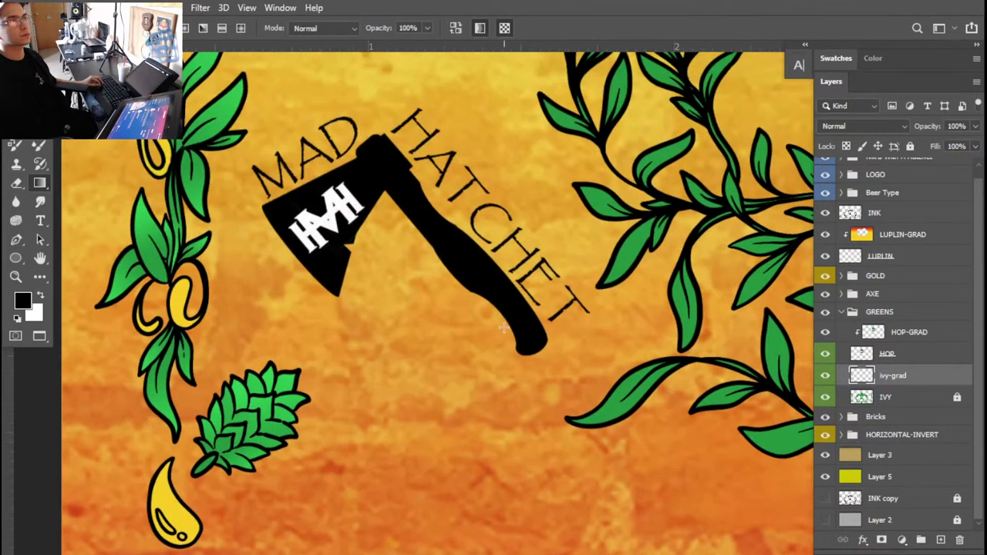
- Select the large ivy border leaf above the lowest gold curls, apply a diagonal gradient brightest at its outer edge, and deselect
scroll(385, 333, up, 5)
scroll(146, 394, up, 1)
key(w)
click(147, 397)
key(g)
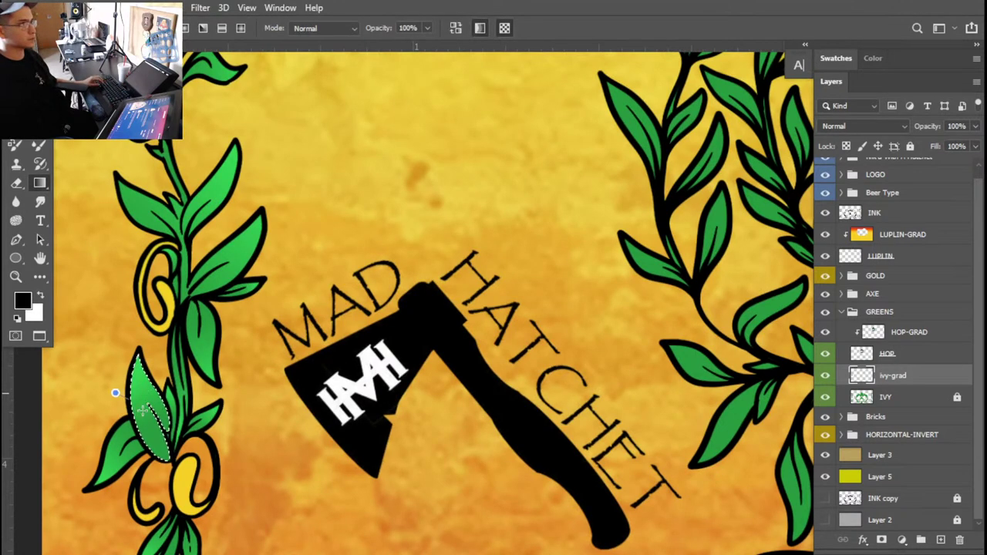
drag(115, 392, 189, 445)
key(ctrl+d)
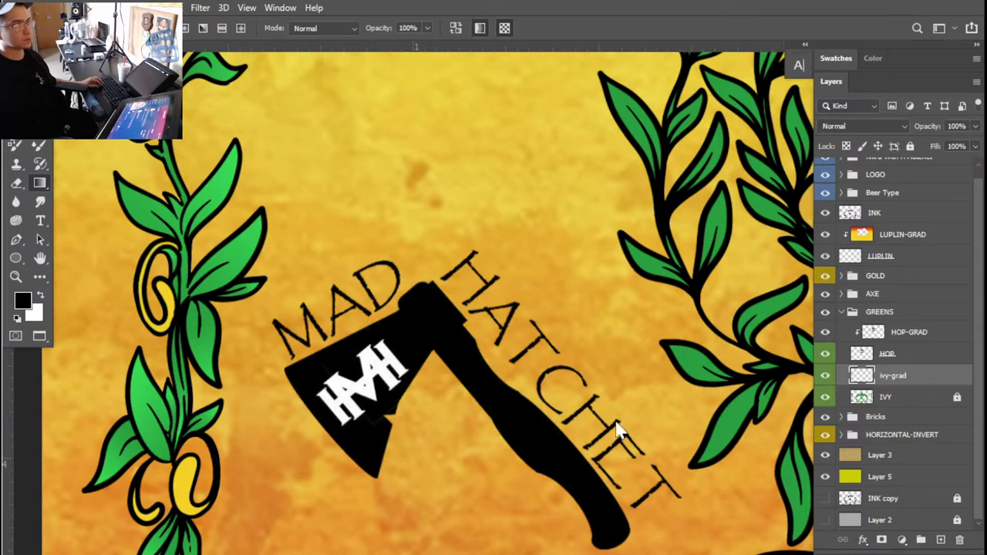
- Select the topmost leaf of the ivy branch below the left axe blade, apply a gradient that brightens its tip, and deselect
scroll(500, 337, down, 5)
scroll(632, 346, right, 2)
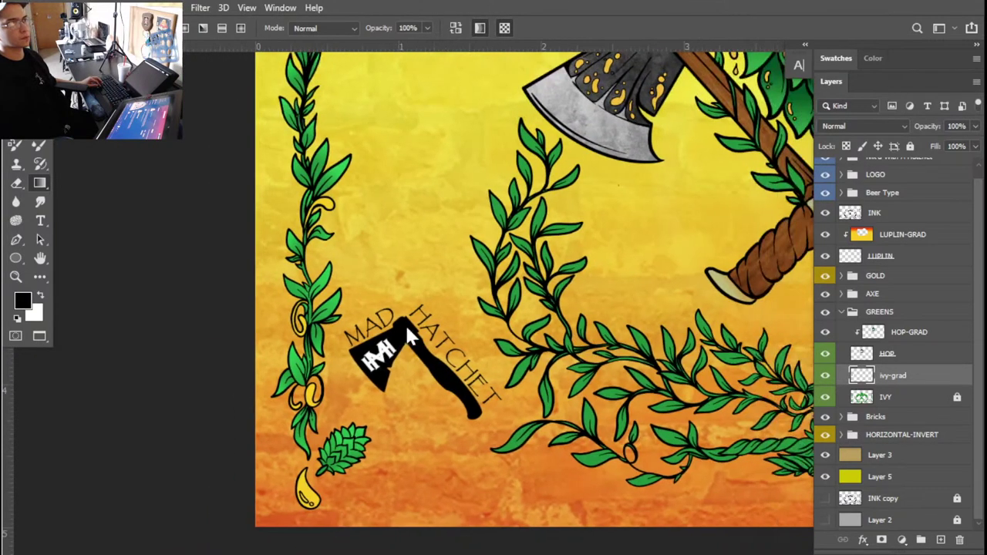
scroll(526, 255, up, 2)
scroll(532, 254, up, 5)
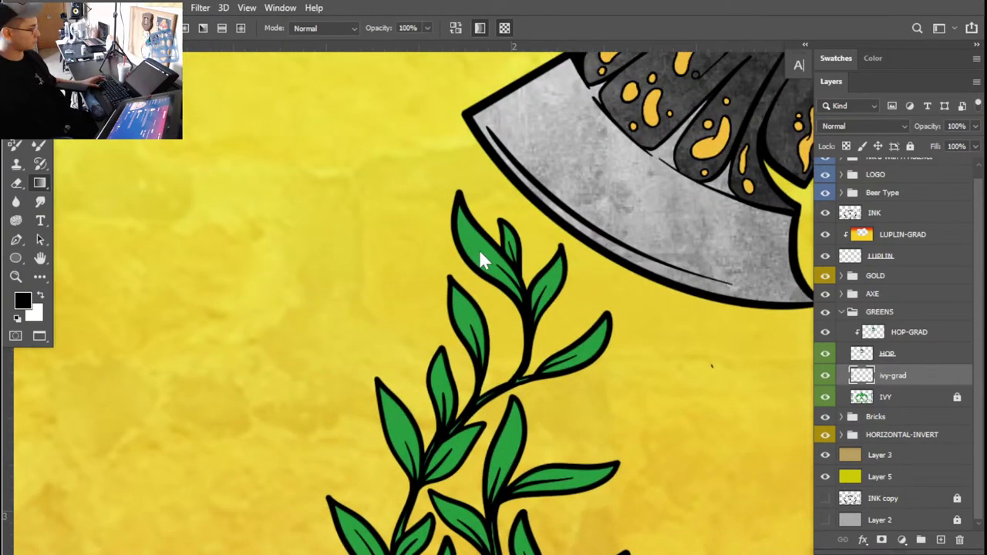
key(w)
click(486, 252)
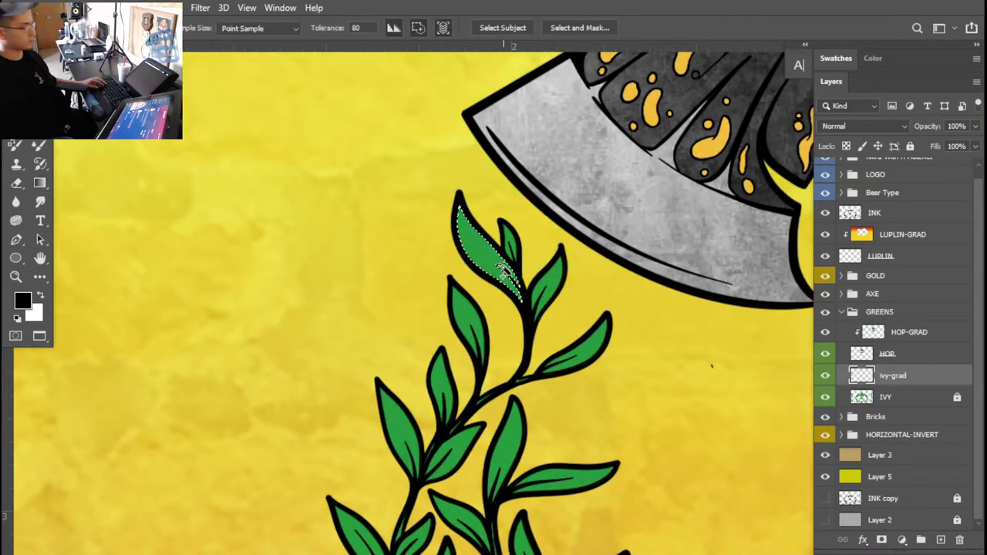
key(g)
drag(456, 221, 514, 294)
key(ctrl+d)
- Select the short leaf on the right just below the branch's topmost leaf, apply a gradient brightest at its tip, and deselect
key(w)
click(557, 279)
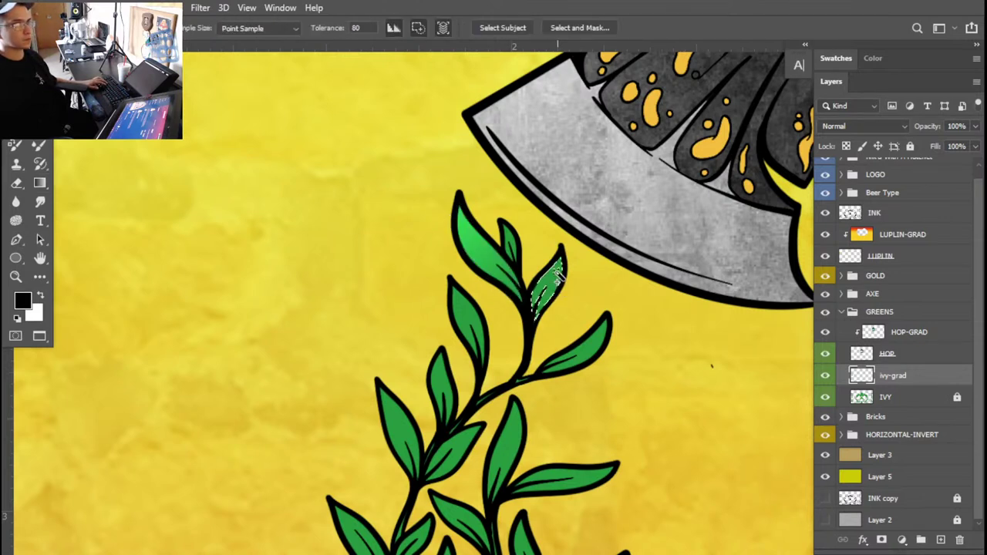
key(g)
drag(558, 259, 535, 307)
key(ctrl+d)
- Select the tiny leaf tucked between the branch's two uppermost leaves and apply a gradient that lightens it
key(w)
click(509, 241)
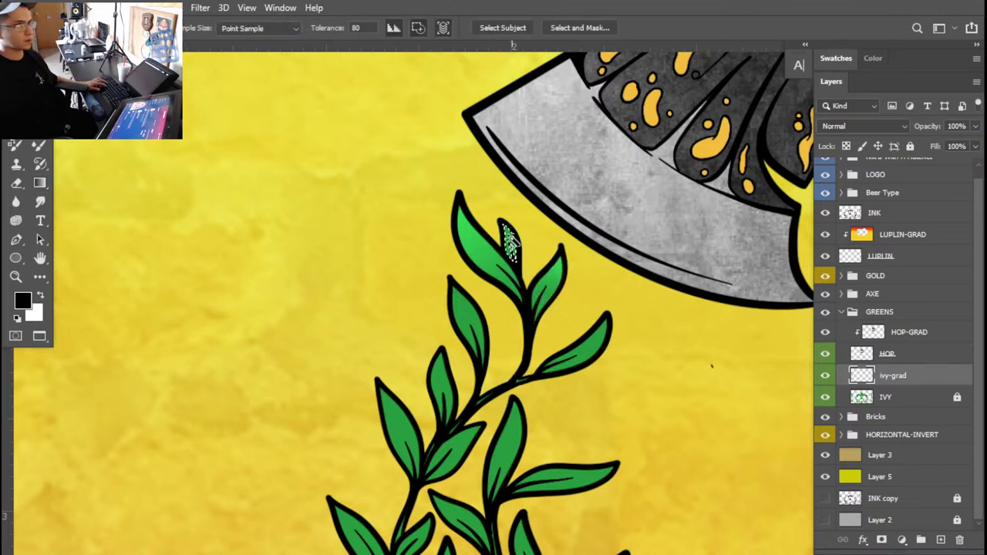
key(g)
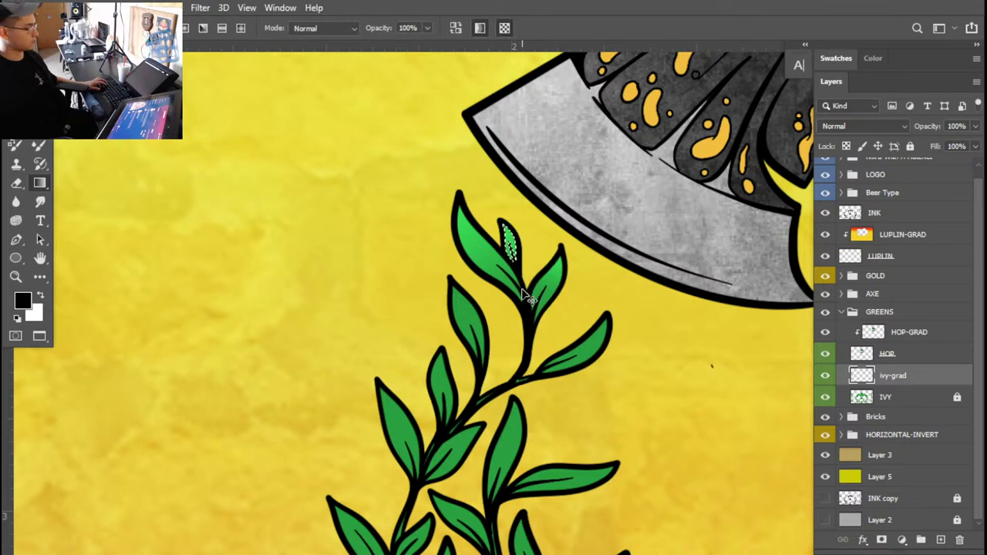
- Select the first leaf below the topmost one on the branch's left side, apply a gradient that brightens its tip, and deselect
key(w)
click(463, 307)
key(g)
drag(451, 293, 476, 336)
key(ctrl+d)
- Hide the panels and apply light green gradients to the lone right-pointing leaf and the small upright leaf on the opposite side of the stem
key(w)
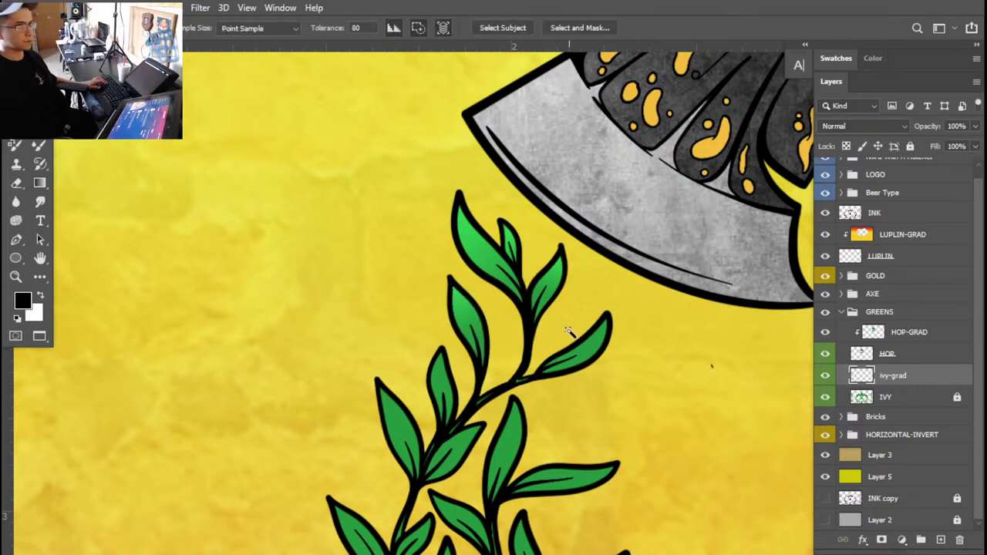
key(Tab)
click(591, 320)
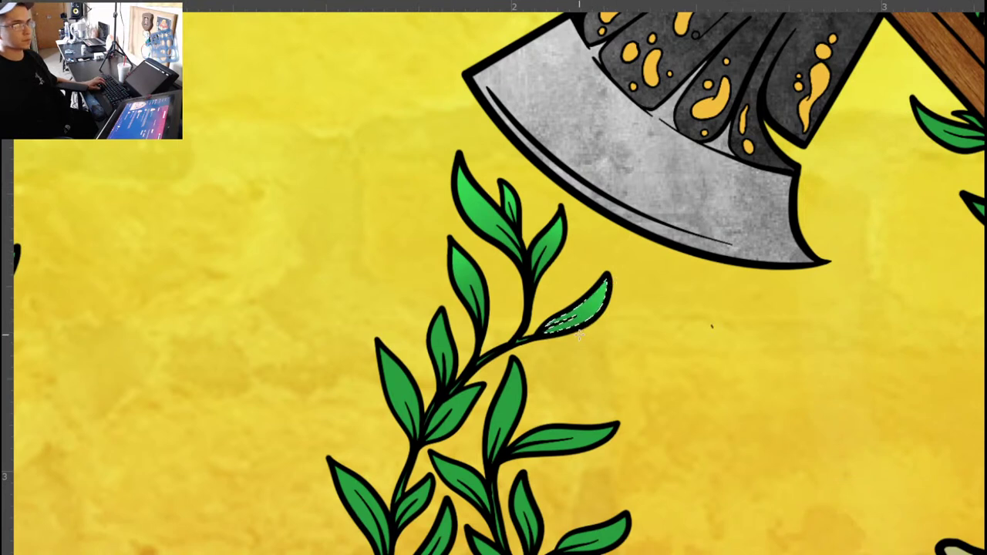
click(442, 345)
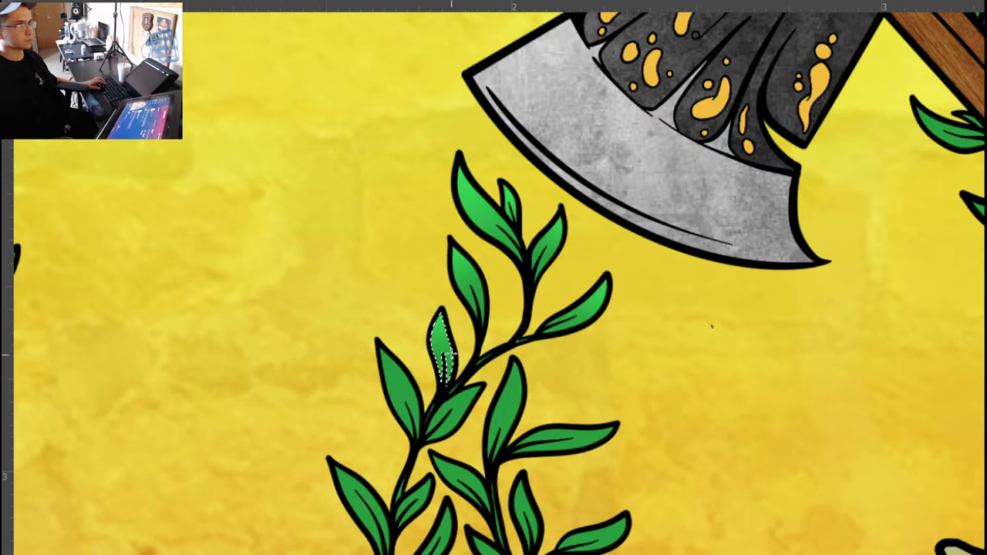
key(ctrl+d)
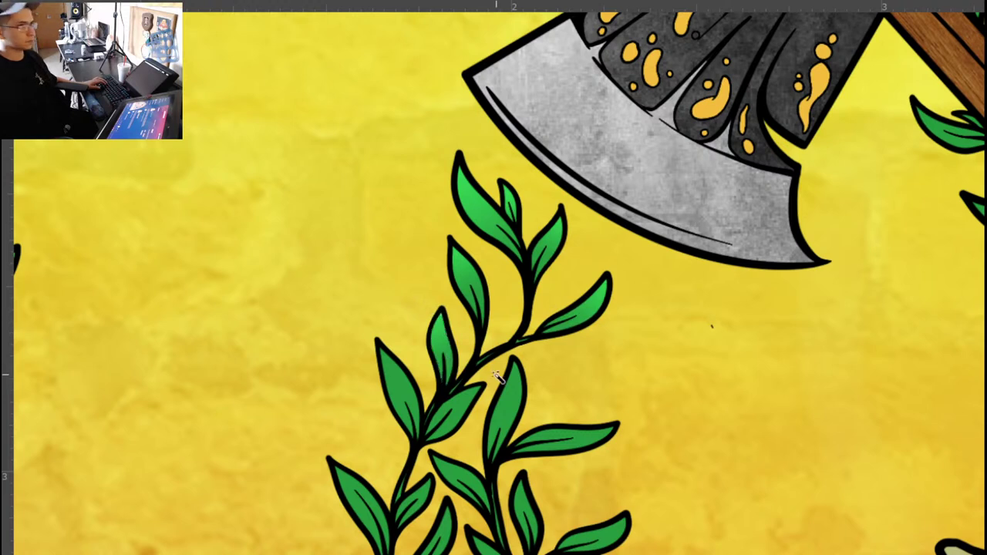
- Select the tall upright leaf at the top of the inner ivy branch, brighten it with a gradient, and deselect
click(515, 404)
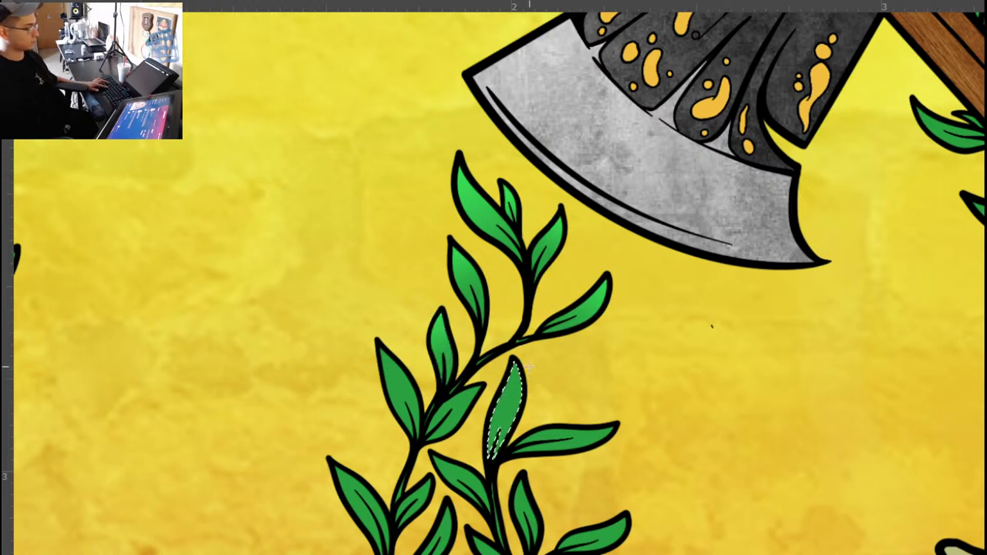
shift+click(401, 380)
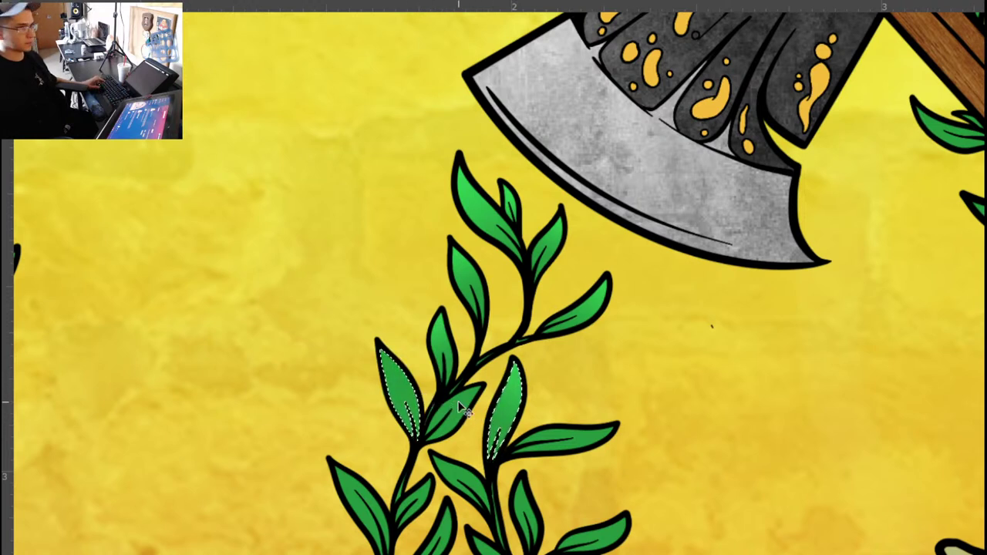
key(ctrl+d)
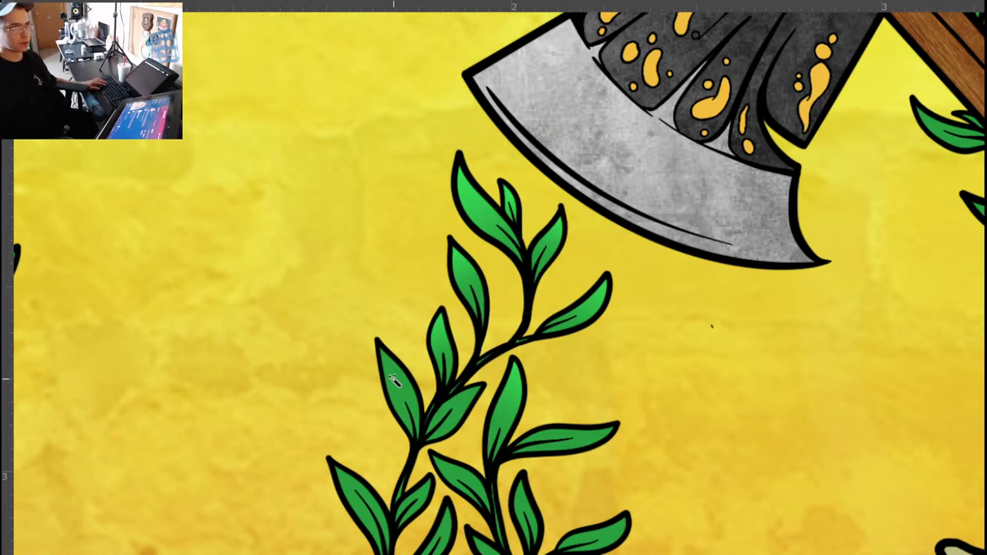
- Apply light green gradients to the pair of opposite leaves midway down the outer branch, deselecting after each one
click(393, 377)
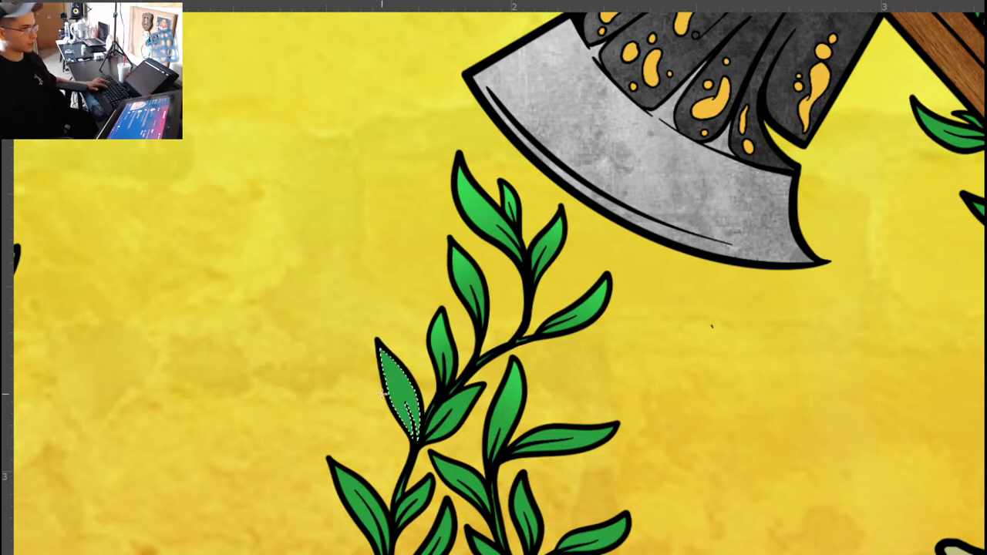
key(ctrl+d)
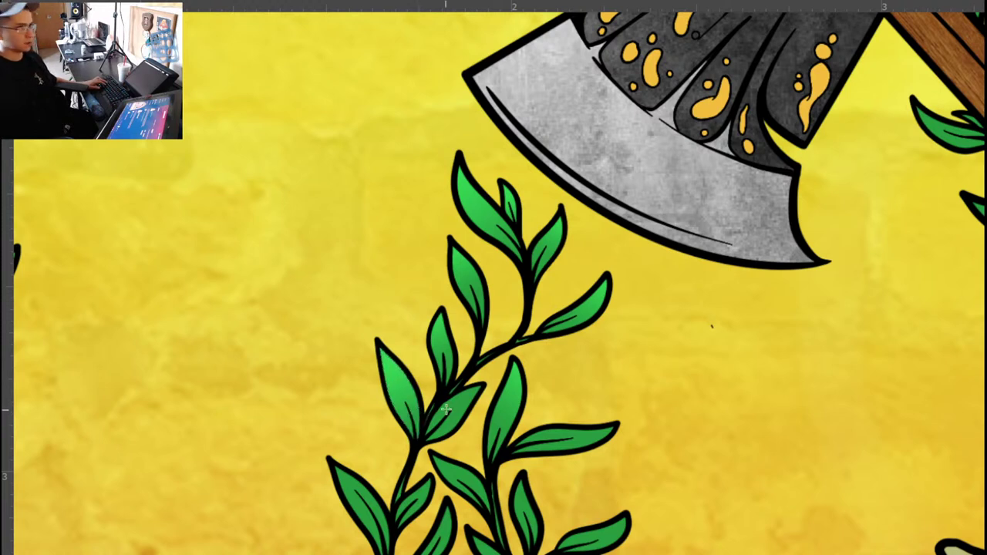
click(463, 406)
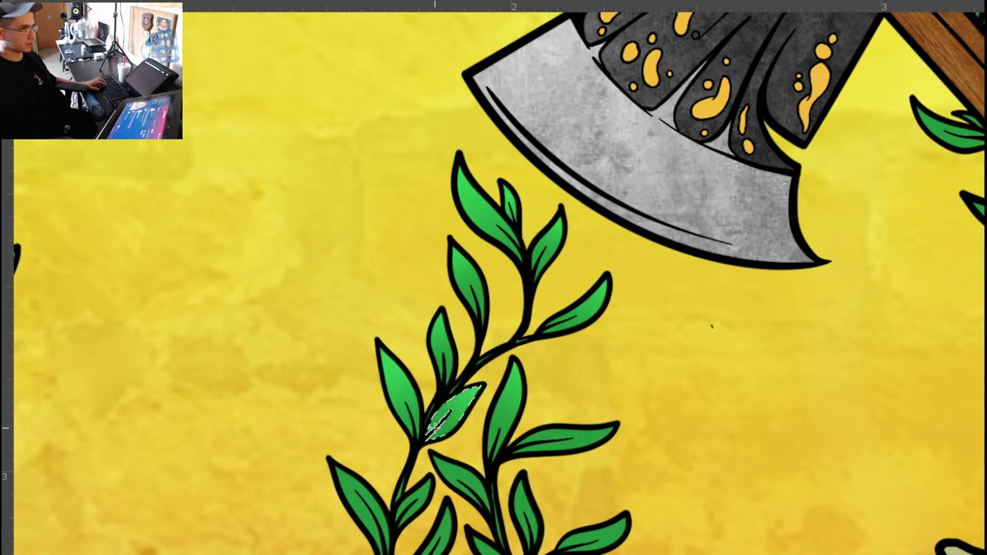
key(ctrl+d)
- Select the long horizontal leaf on the inner branch, lighten it with a gradient, and switch the screen mode back to showing the panels
scroll(507, 410, down, 3)
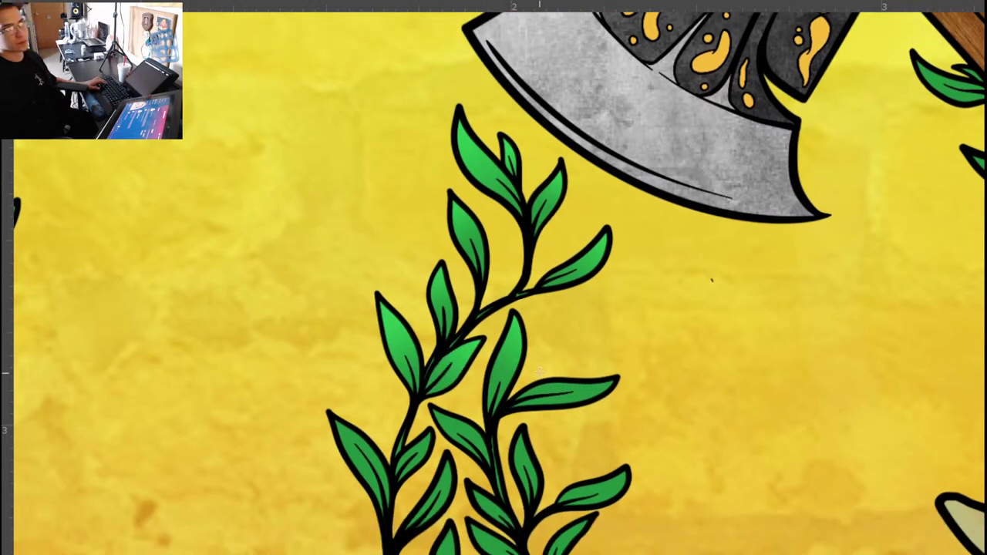
click(592, 364)
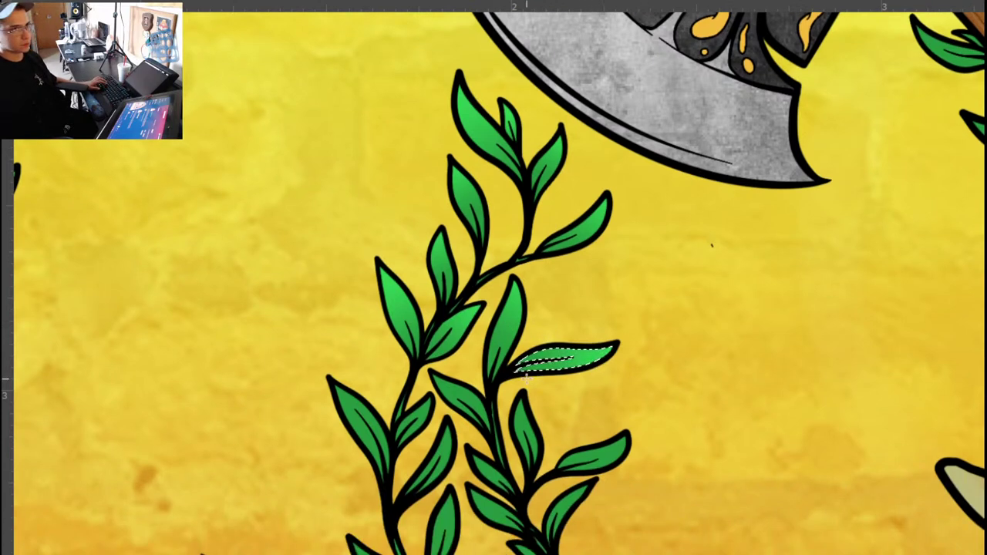
click(581, 361)
key(f)
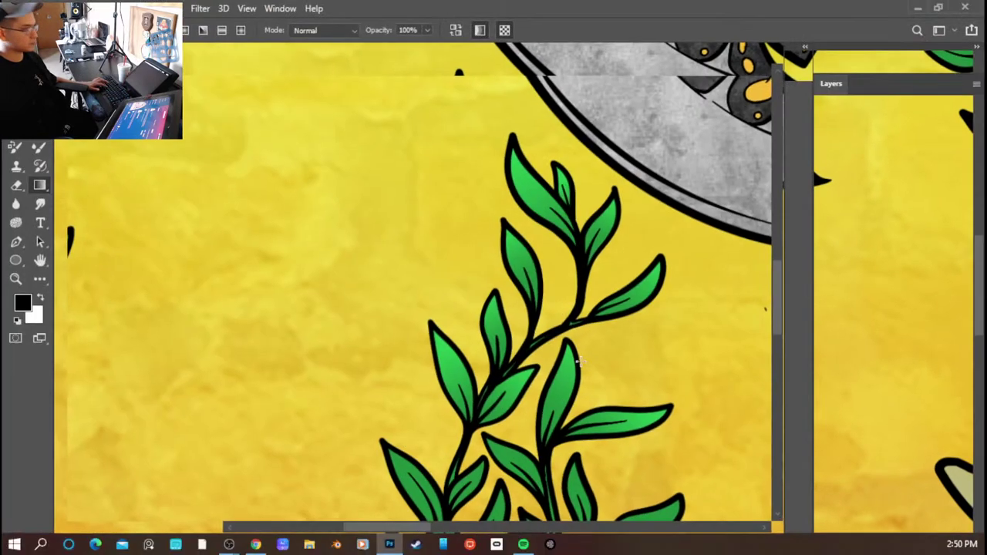
key(f)
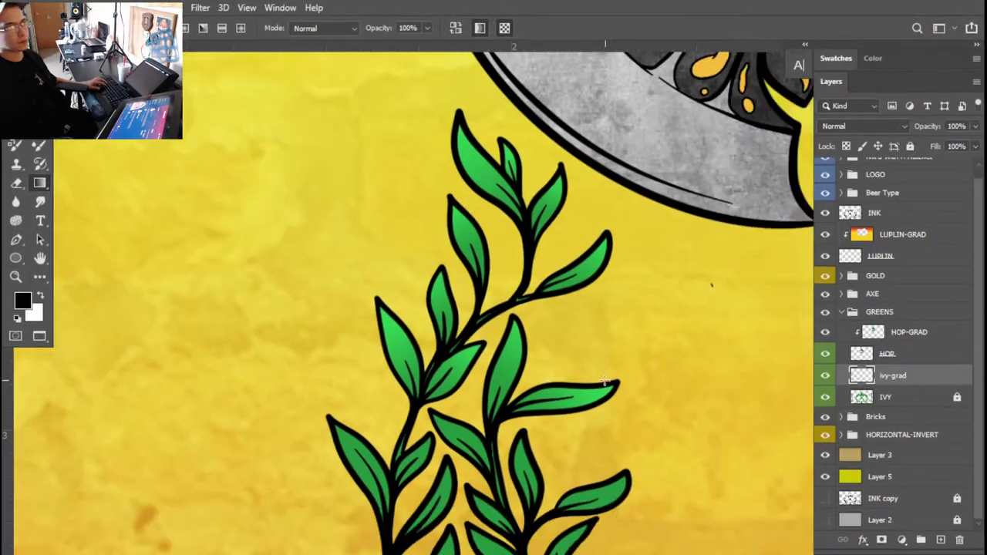
- Select the left-pointing leaf below the inner branch's top leaf and rework its gradient so the upper edge is brighter
scroll(455, 383, down, 3)
key(w)
click(456, 384)
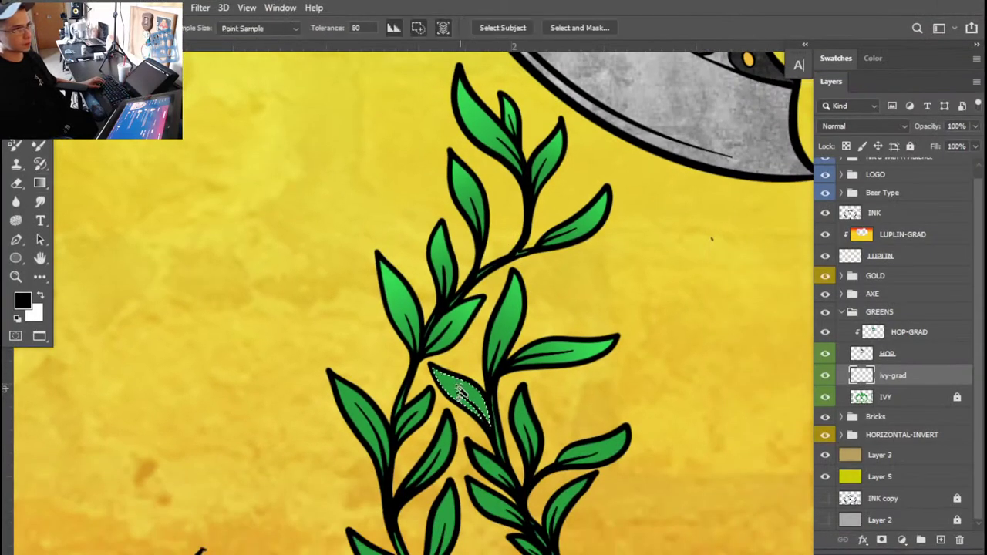
key(g)
drag(456, 375, 494, 411)
key(ctrl+z)
key(ctrl+z)
- Select the large leaf on the far left of the outer branch, apply a gradient that brightens its tip, and deselect
key(w)
click(348, 398)
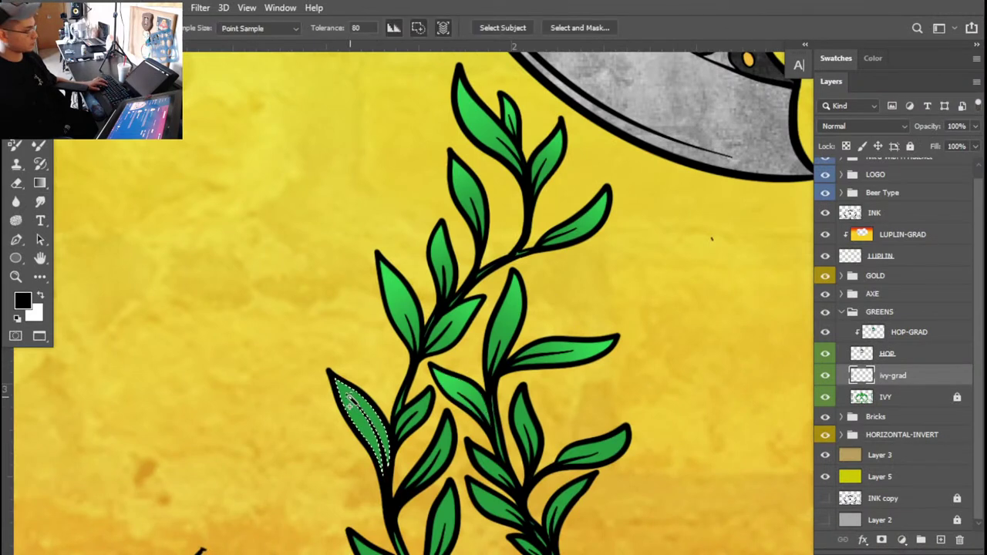
key(g)
key(ctrl+d)
- Select the small leaf opposite the large far-left leaf on the outer branch, apply a light green gradient, and deselect
key(w)
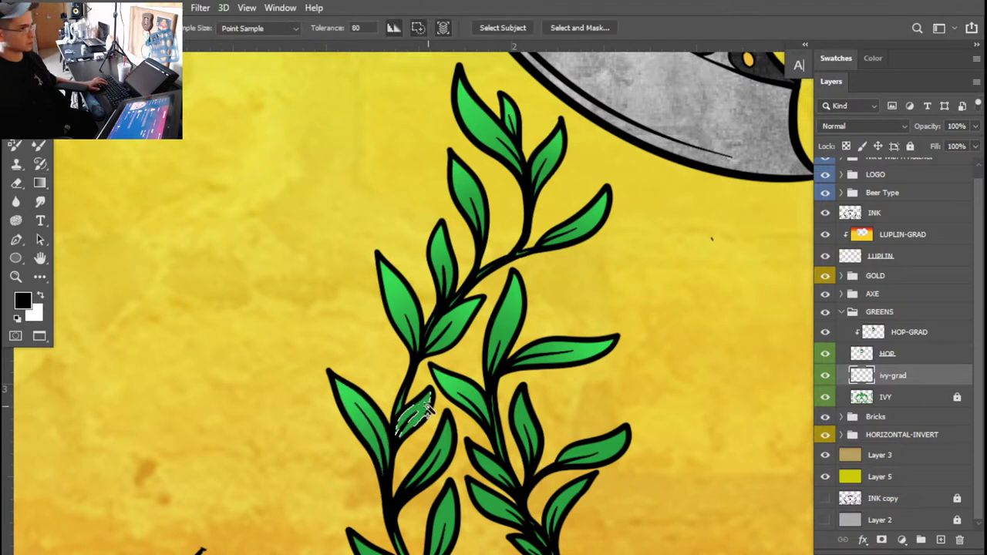
key(g)
key(w)
key(g)
key(ctrl+d)
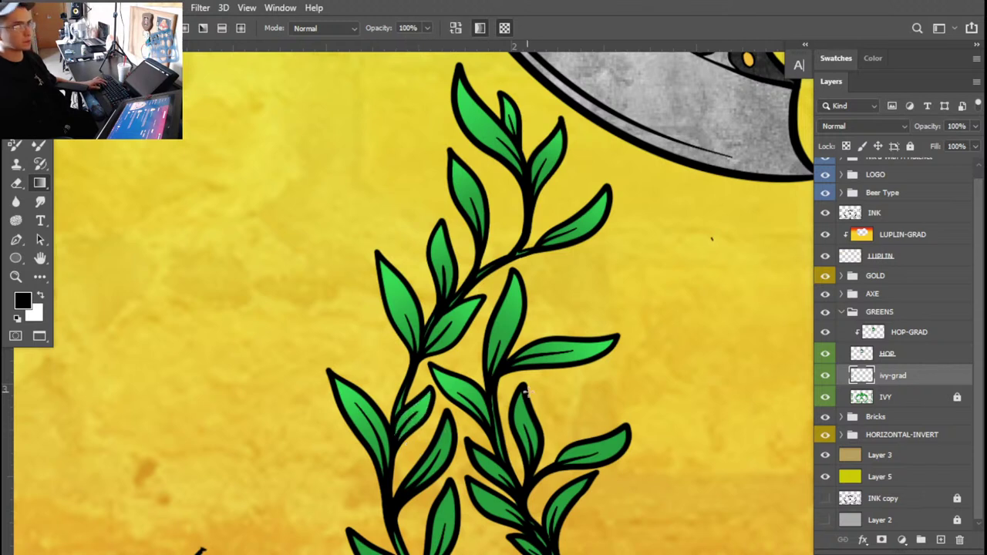
- Select the small upright leaf on the right of the inner branch below the long horizontal leaf, brighten it with a gradient, and deselect
key(w)
scroll(586, 386, down, 3)
click(521, 348)
key(g)
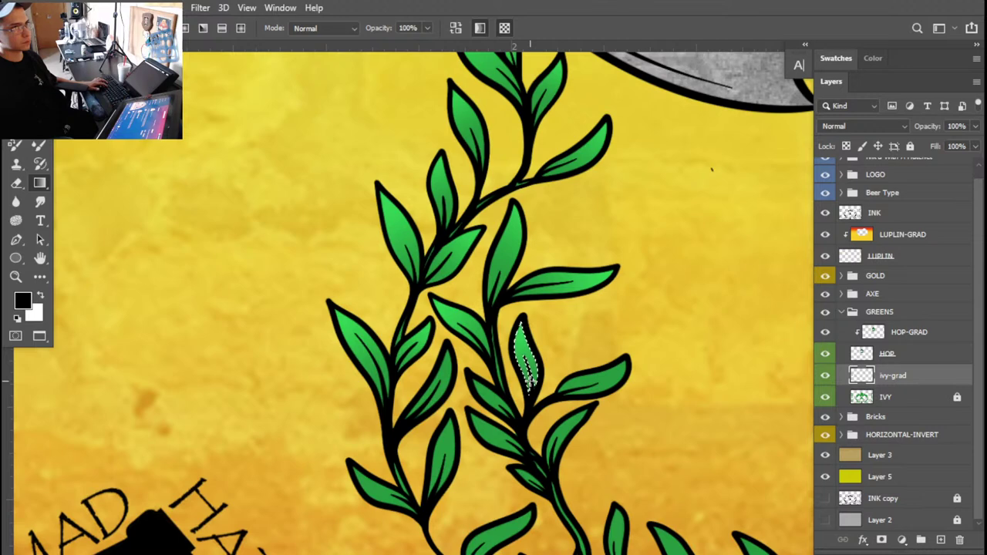
key(w)
shift+click(620, 379)
key(ctrl+d)
key(ctrl+f)
text(w)
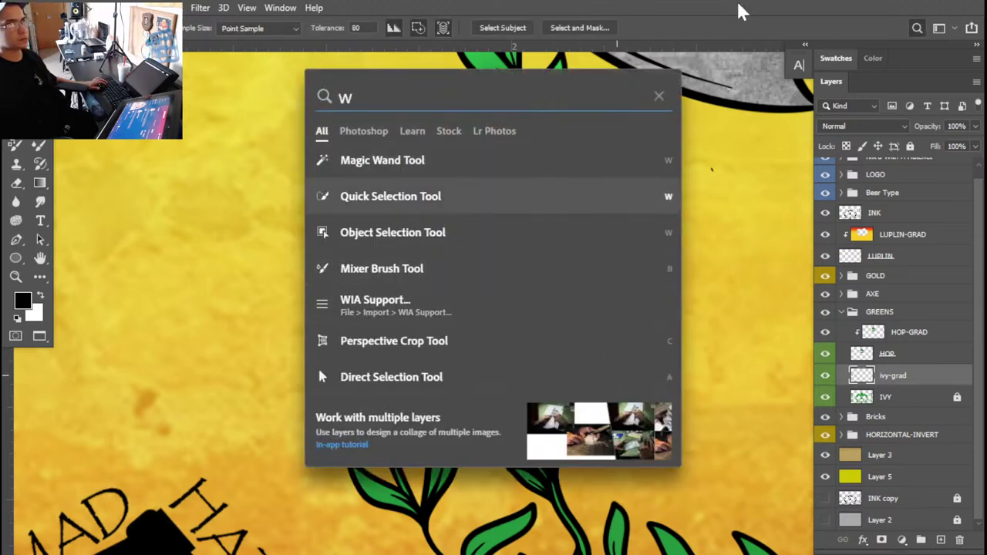
click(659, 95)
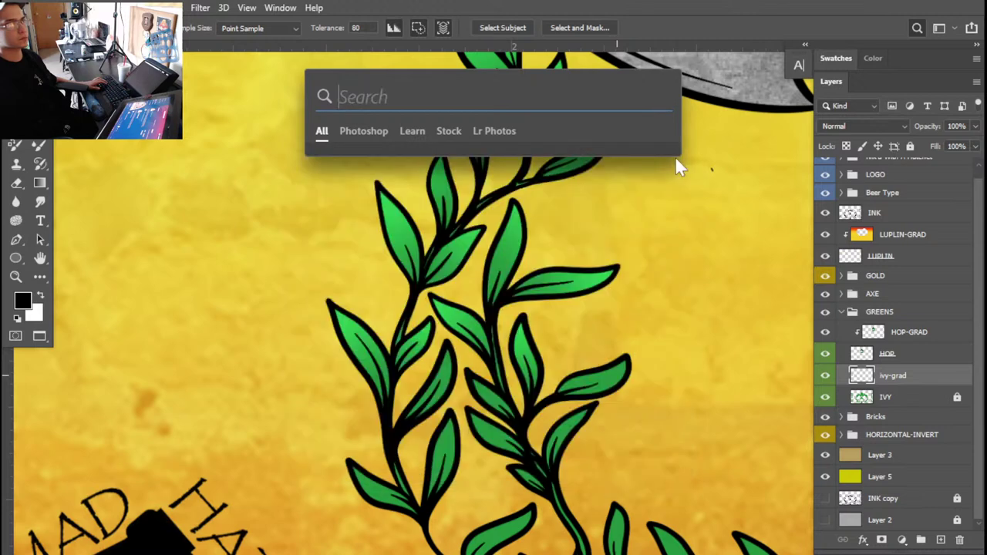
key(Escape)
- Select the right-pointing leaf below the small upright leaf on the inner branch, apply a gradient brightest toward its tip, and deselect
click(613, 380)
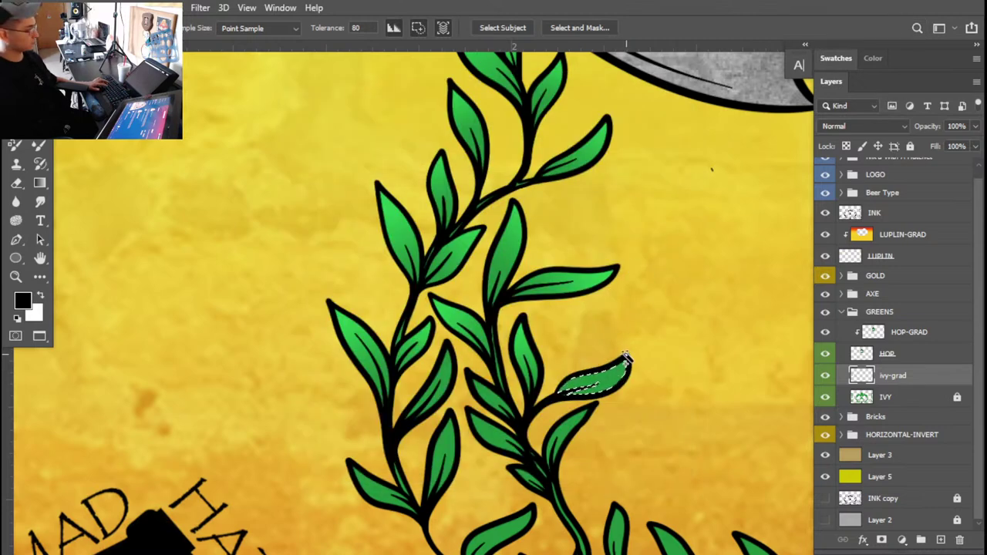
key(g)
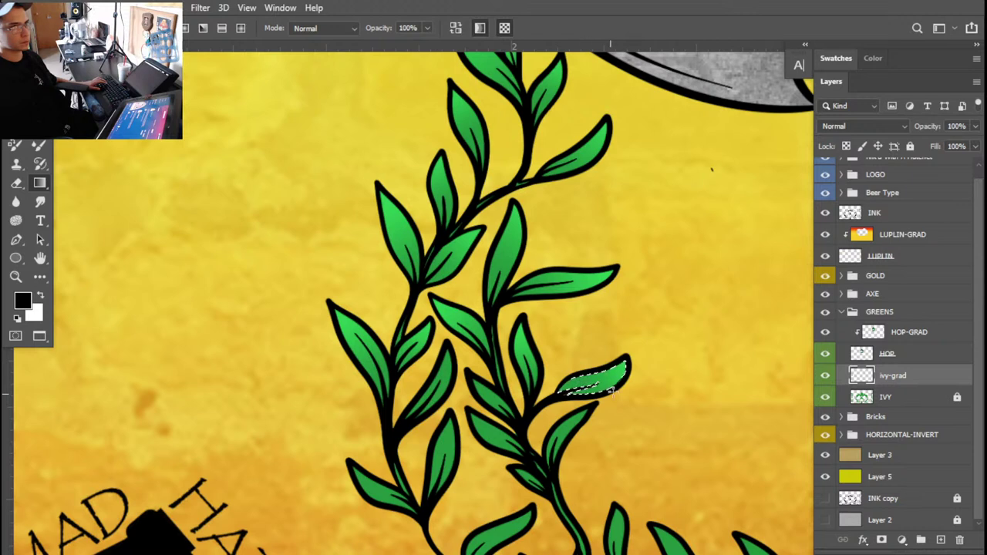
key(ctrl+d)
- Select the lowest left-pointing leaf of the outer branch above the hatchet logo, apply a gradient that brightens its tip, and deselect
key(w)
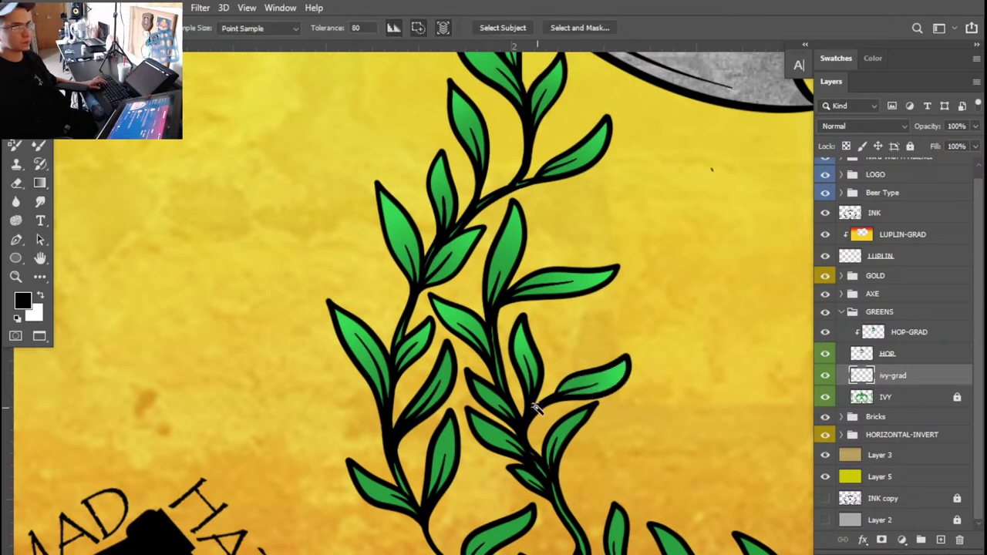
scroll(515, 386, down, 2)
scroll(488, 367, down, 2)
click(373, 391)
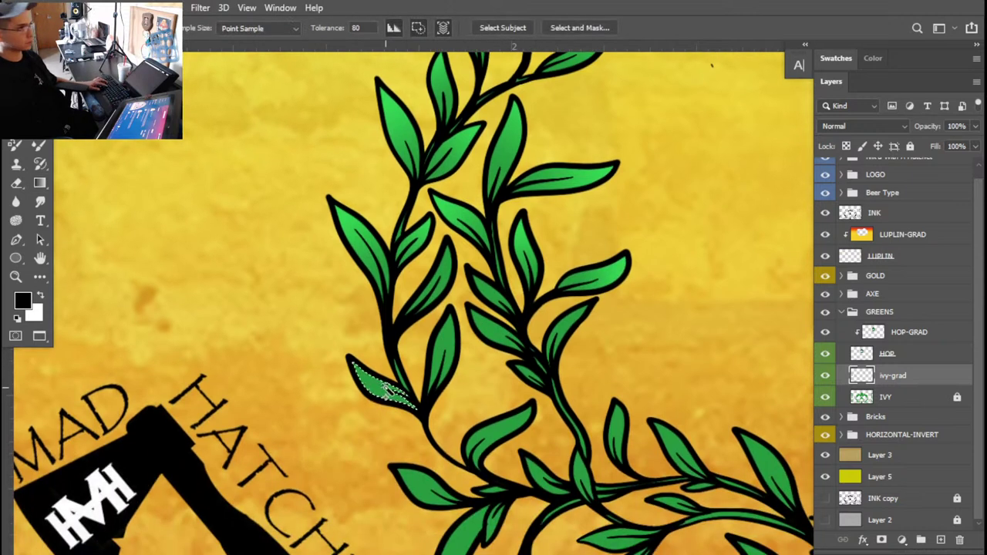
key(g)
drag(406, 401, 360, 363)
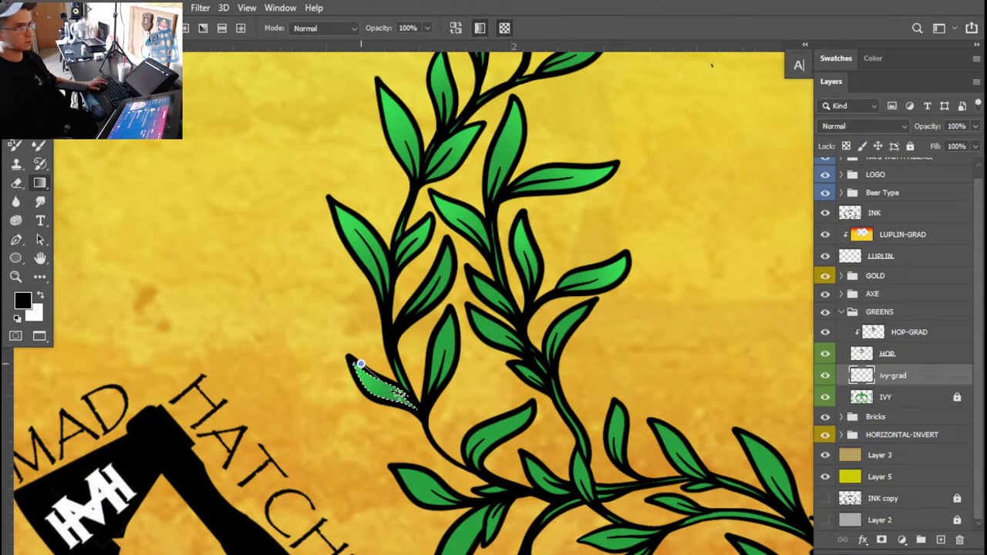
key(ctrl+d)
- Select the upright leaf opposite the outer branch's lowest left-pointing leaf, apply a gradient running from tip to base, and deselect
key(w)
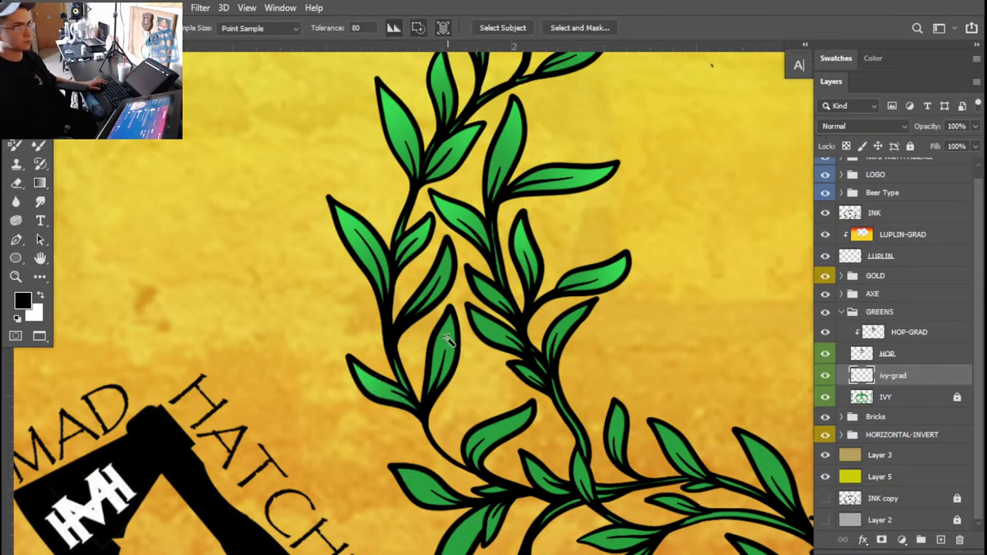
key(g)
drag(455, 312, 438, 378)
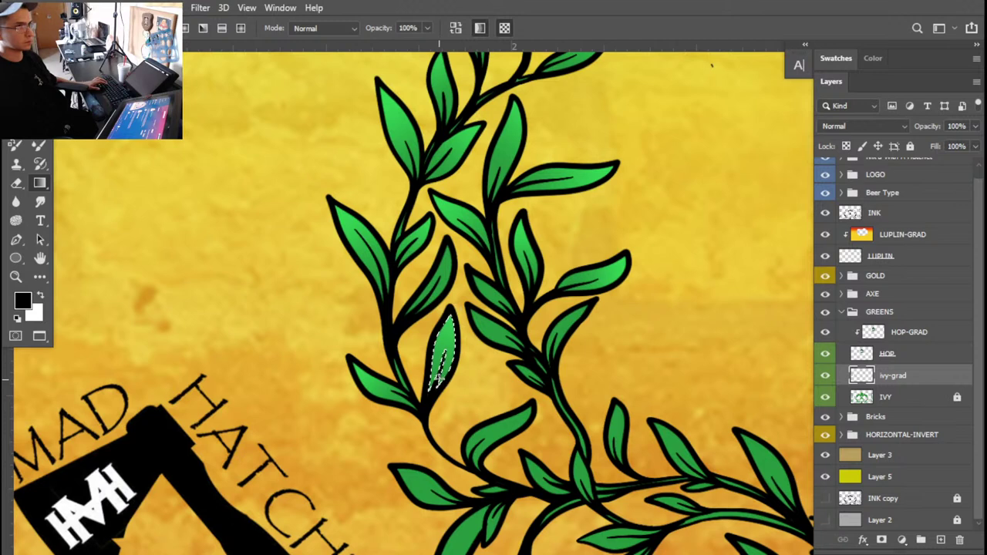
key(ctrl+d)
- Select the curved leaf directly above that upright leaf on the outer branch, apply a gradient between its base and tip, and deselect
key(w)
click(438, 272)
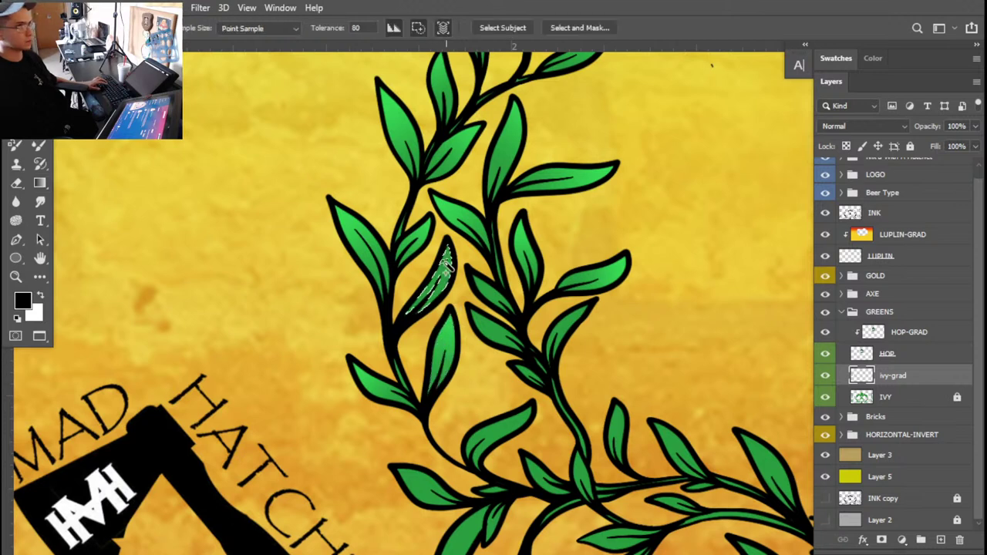
key(g)
drag(434, 310, 447, 255)
key(ctrl+d)
- Select the lower of the two stacked left-pointing leaves on the inner branch, apply a gradient between base and tip, and deselect
key(w)
click(494, 333)
key(g)
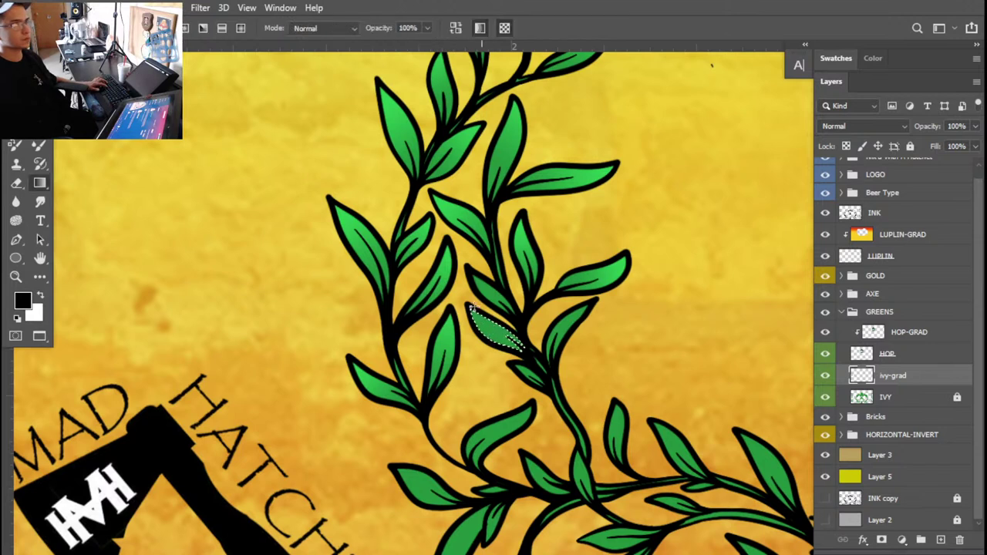
drag(516, 351, 474, 310)
key(ctrl+d)
- Select the upper of the two stacked left-pointing leaves on the inner branch, brighten it with a gradient, and deselect
key(w)
click(485, 290)
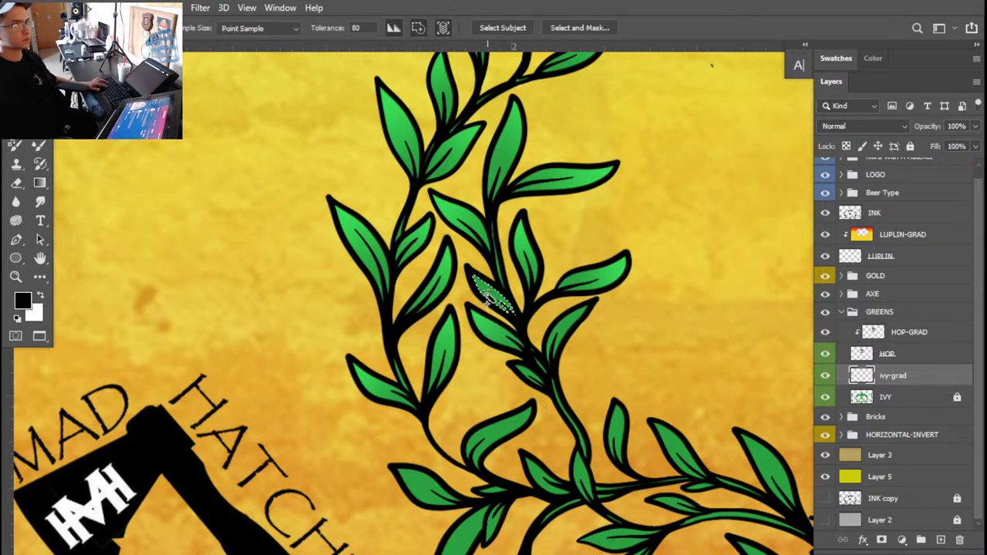
key(g)
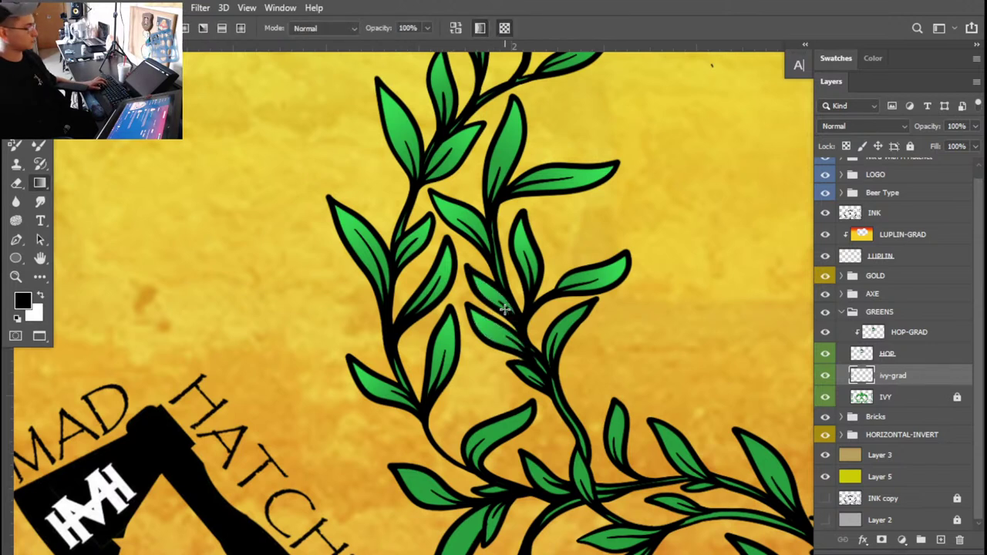
- Select the lowest right-pointing curved leaf on the inner branch and apply a gradient between its base and tip
key(w)
click(574, 332)
key(g)
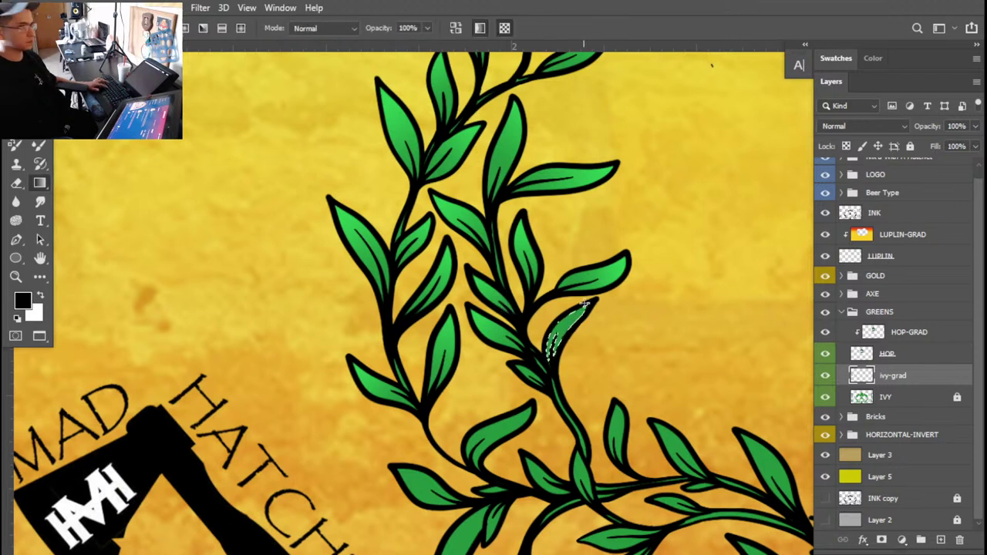
drag(550, 351, 585, 310)
- Select the curved right-pointing leaf at the foot of the outer branch, apply a gradient between base and tip, and deselect
key(w)
click(517, 425)
key(g)
drag(474, 450, 523, 401)
key(ctrl+d)
- Shade the broad left-pointing leaf below the outer branch with a gradient, and swap the foreground and background colors
key(w)
key(g)
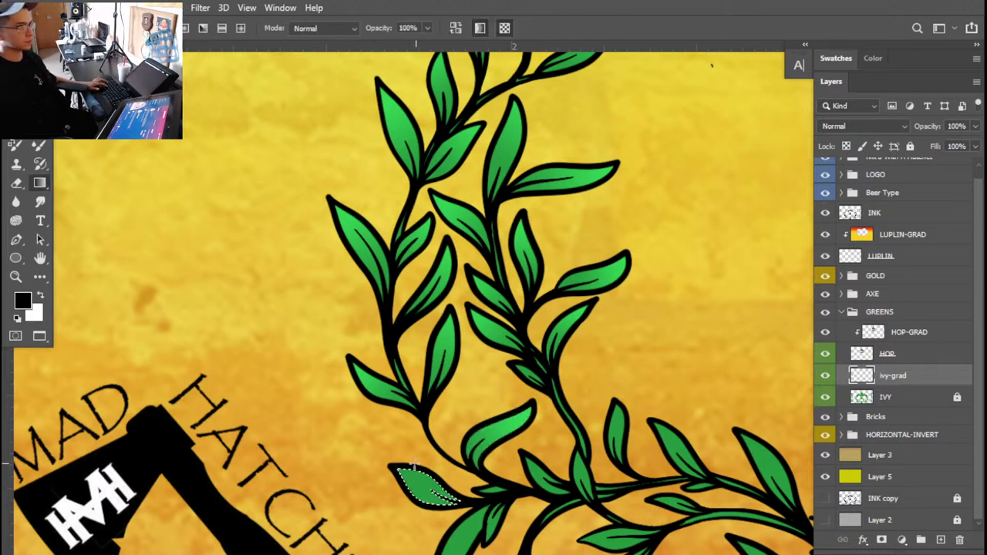
drag(437, 499, 469, 467)
key(x)
- Select the first upright leaf on the bottom branch beside the inner branch's foot, apply a gradient from tip to base, and deselect
scroll(469, 467, down, 8)
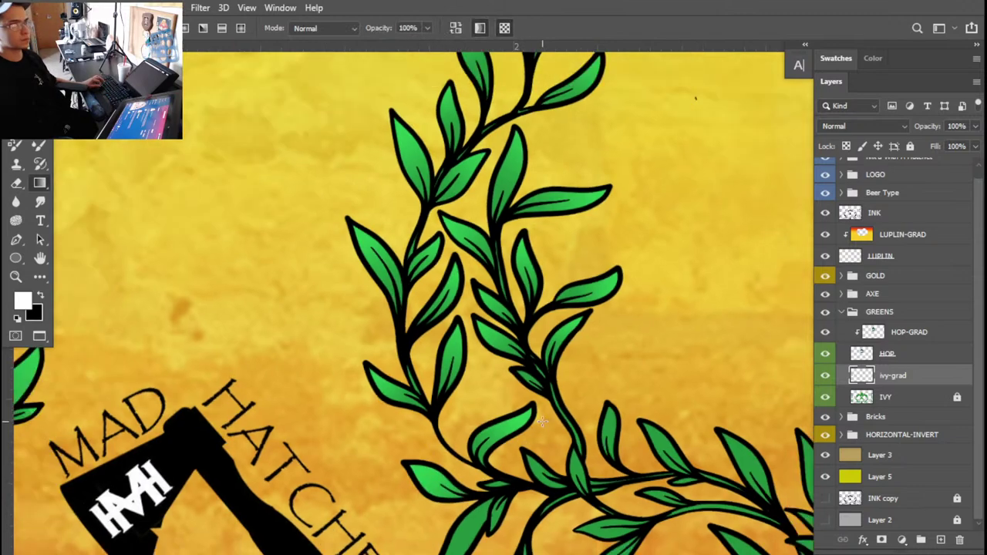
scroll(551, 407, right, 2)
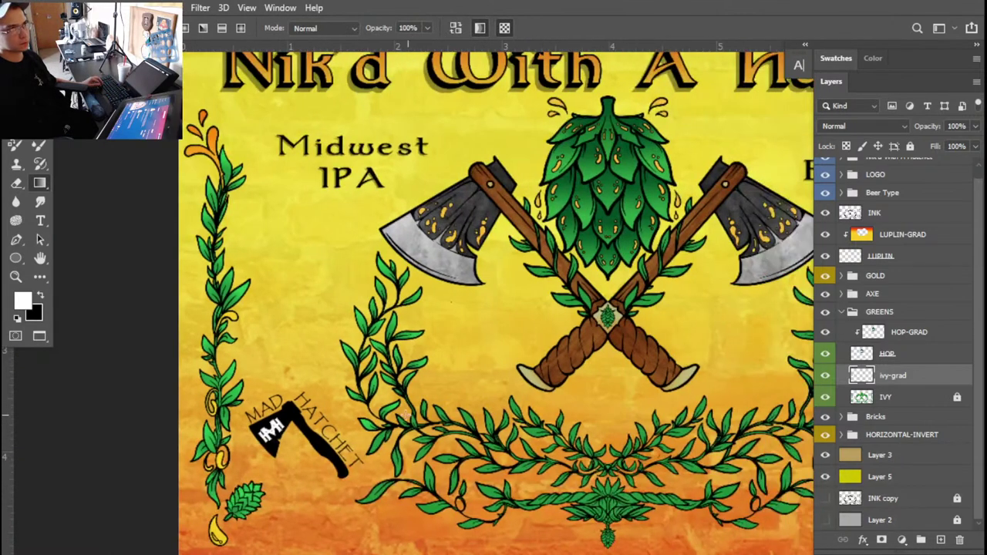
scroll(424, 395, up, 5)
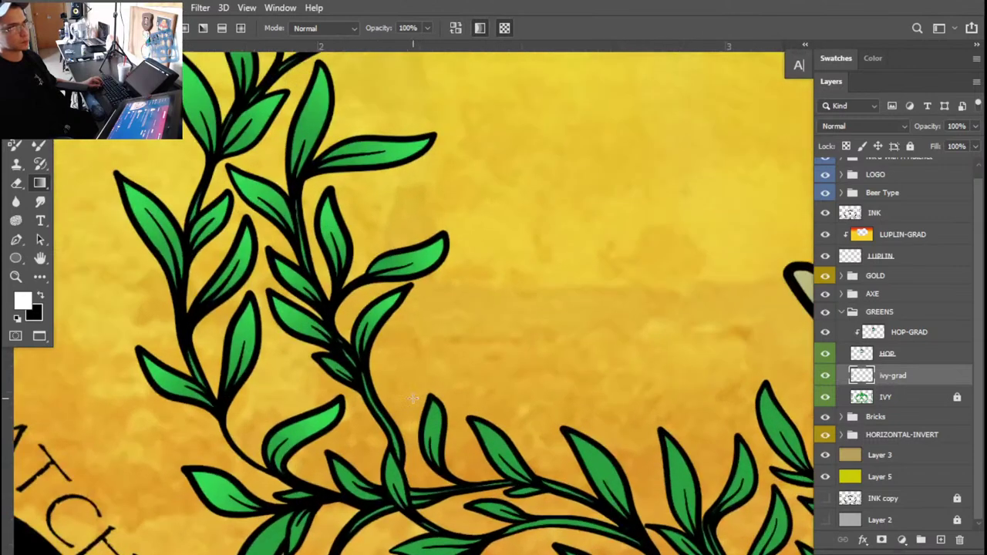
scroll(424, 396, down, 1)
key(a)
key(w)
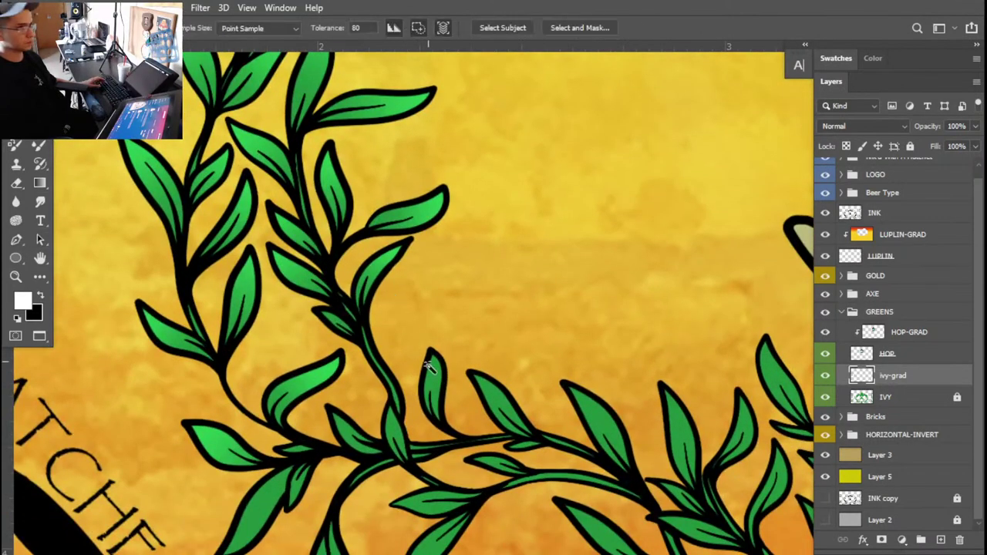
click(436, 386)
key(g)
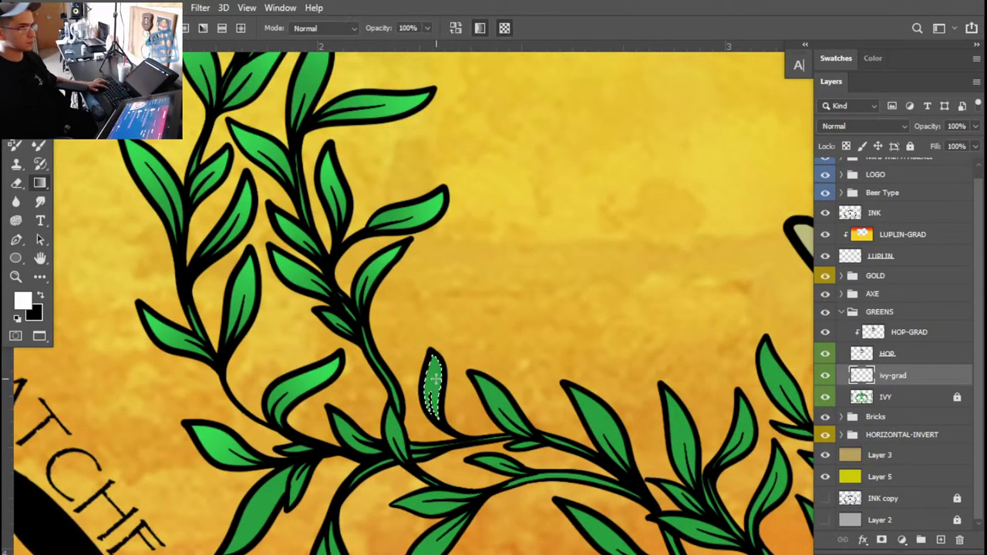
drag(435, 355, 436, 417)
key(ctrl+d)
- Select the small left-leaning leaf just before the branch junction and apply a gradient from its tip to its base
key(w)
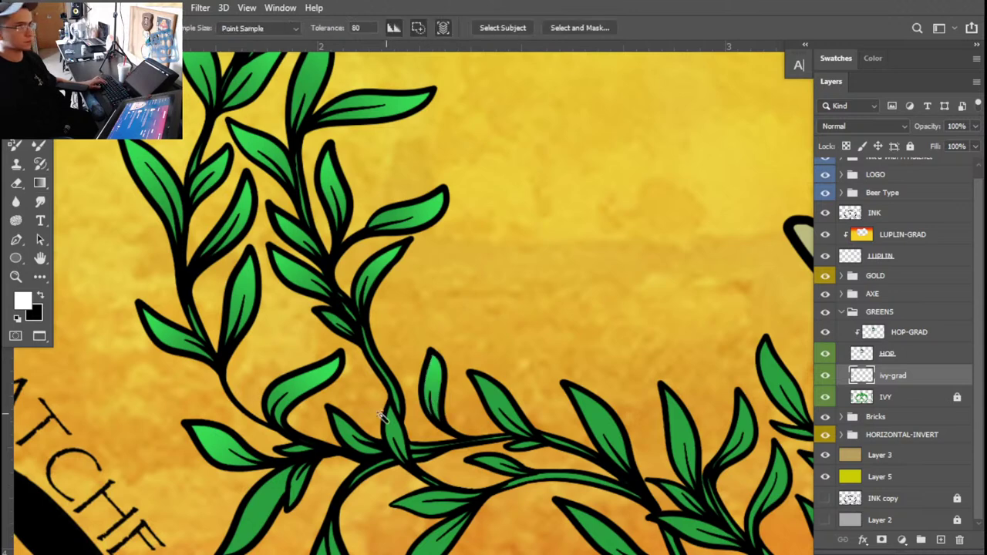
click(342, 430)
key(g)
drag(332, 409, 384, 455)
- Select the small upright leaf on the branch junction, brighten it with a gradient, and deselect
key(w)
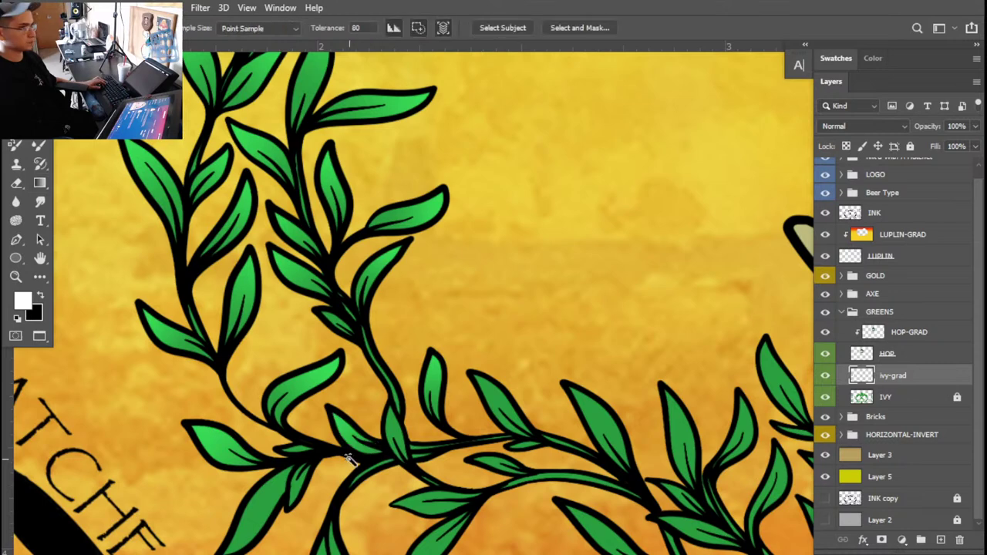
key(f)
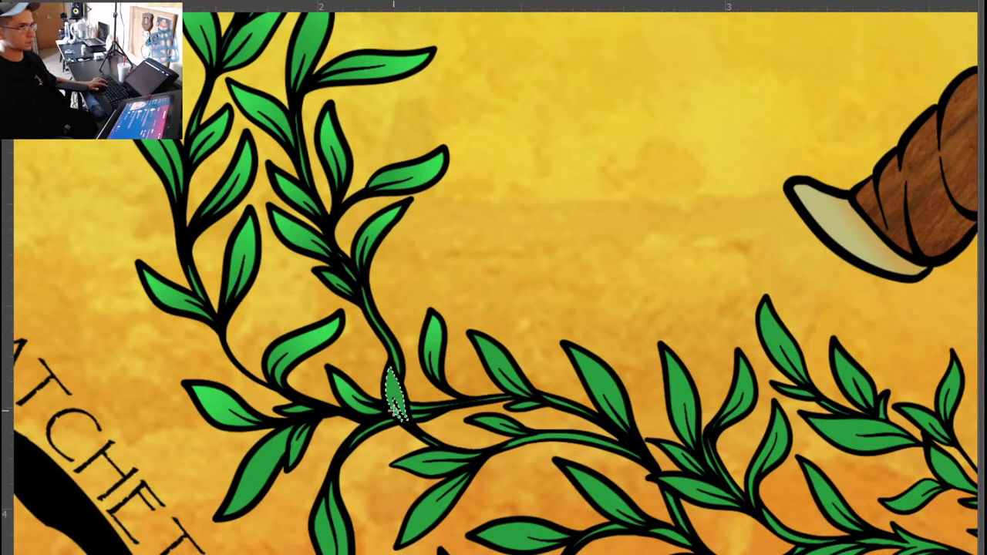
key(ctrl+d)
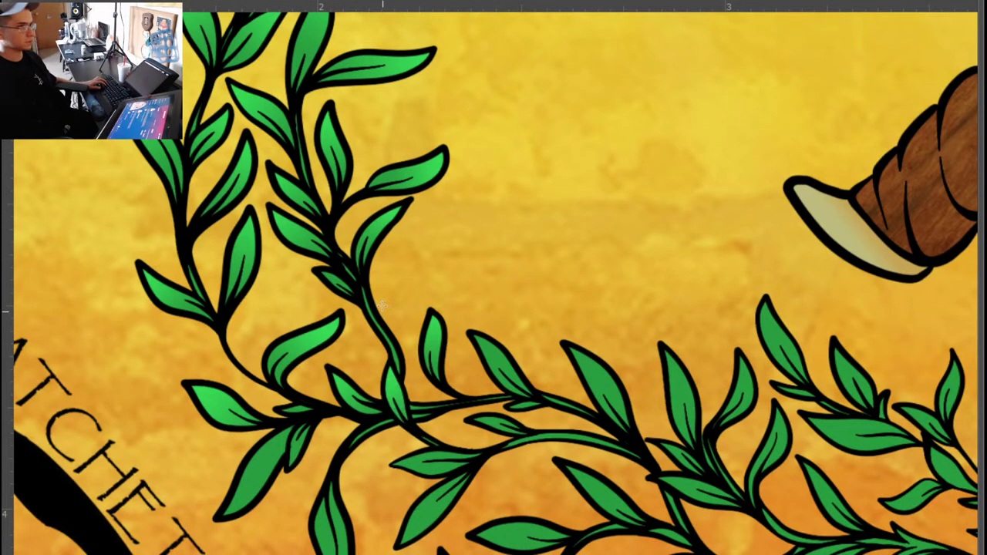
key(f)
key(f)
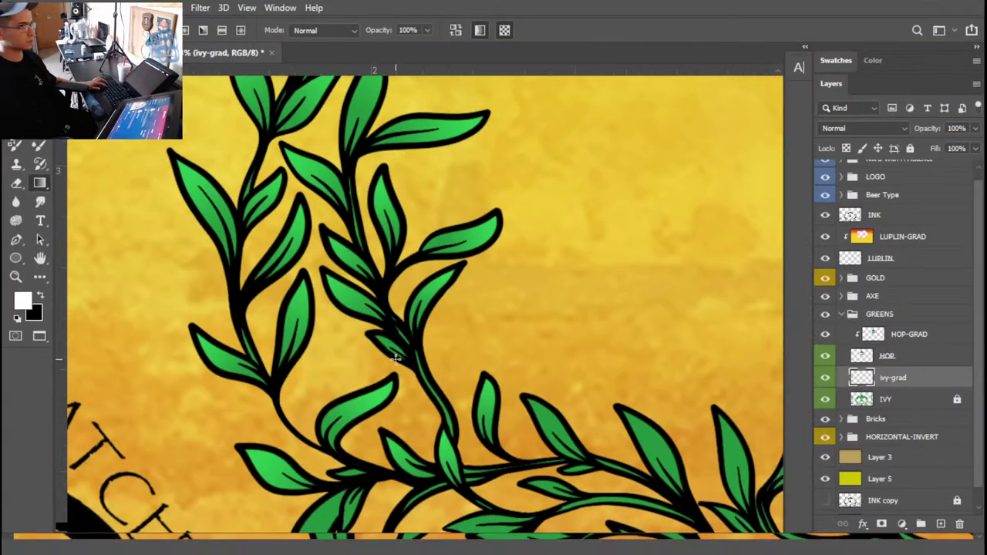
- Select the second upper leaf along the bottom branch and apply gradients from its tip toward its base
key(w)
click(503, 395)
key(g)
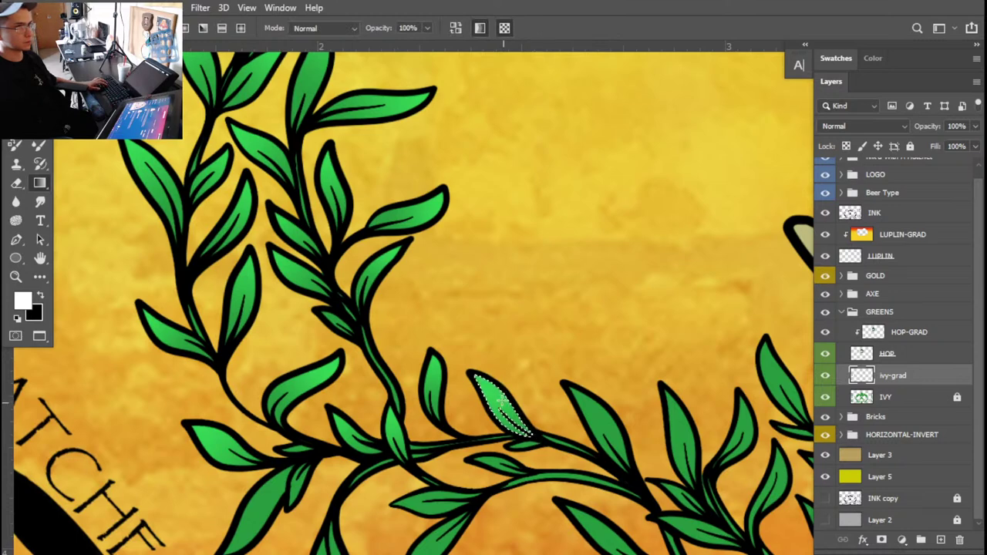
drag(481, 378, 517, 414)
drag(483, 380, 514, 419)
- Select the third upper leaf along the bottom branch, apply gradients from its tip toward its base, and deselect
key(w)
click(600, 420)
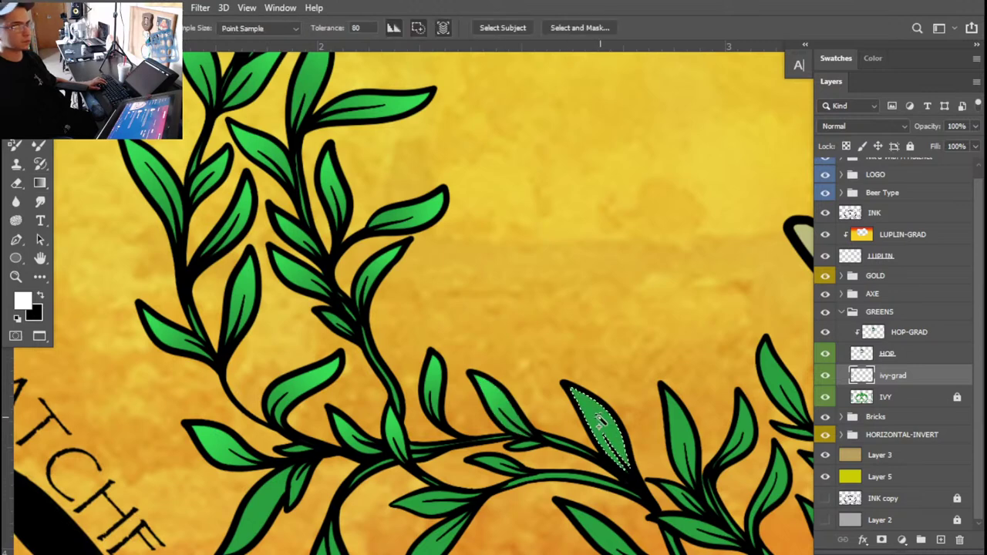
key(g)
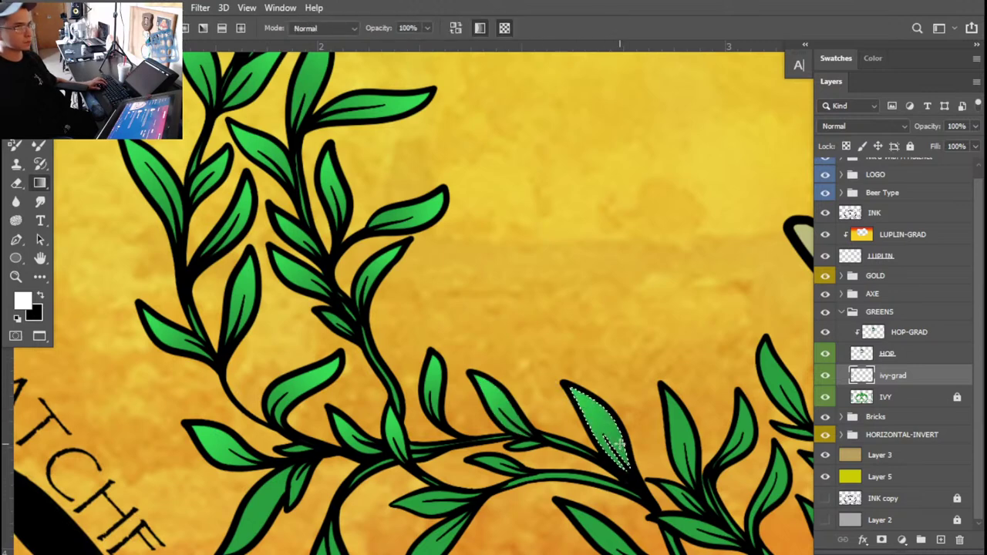
drag(567, 385, 602, 430)
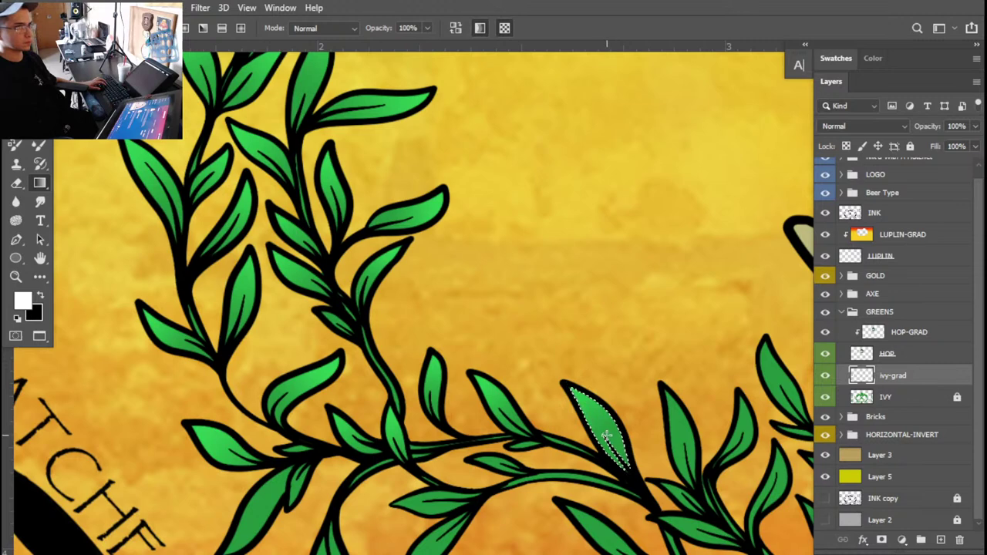
drag(567, 386, 604, 436)
drag(568, 385, 612, 455)
key(ctrl+d)
- Select the tall fourth upper leaf along the bottom branch, apply a gradient from tip toward base, and deselect
key(w)
click(679, 436)
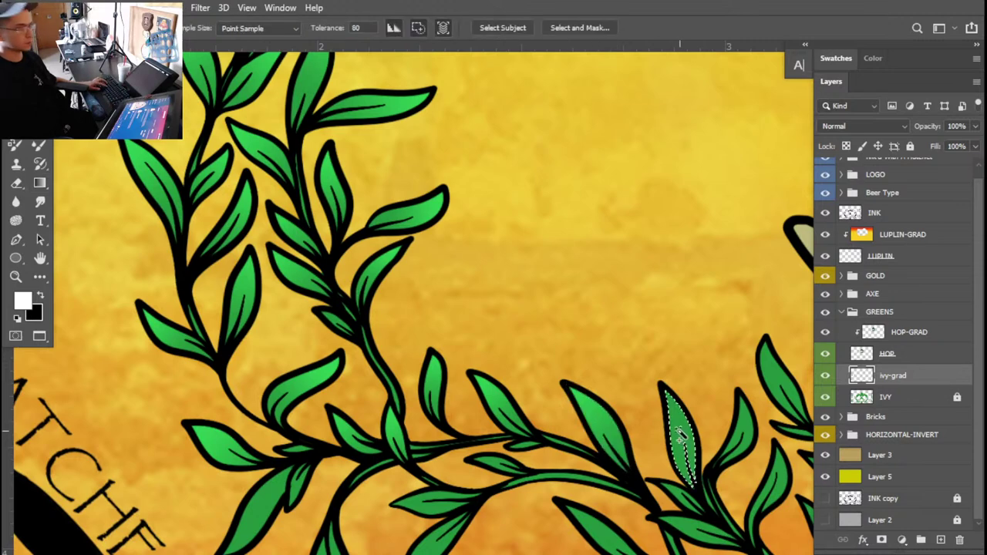
key(g)
drag(666, 389, 686, 455)
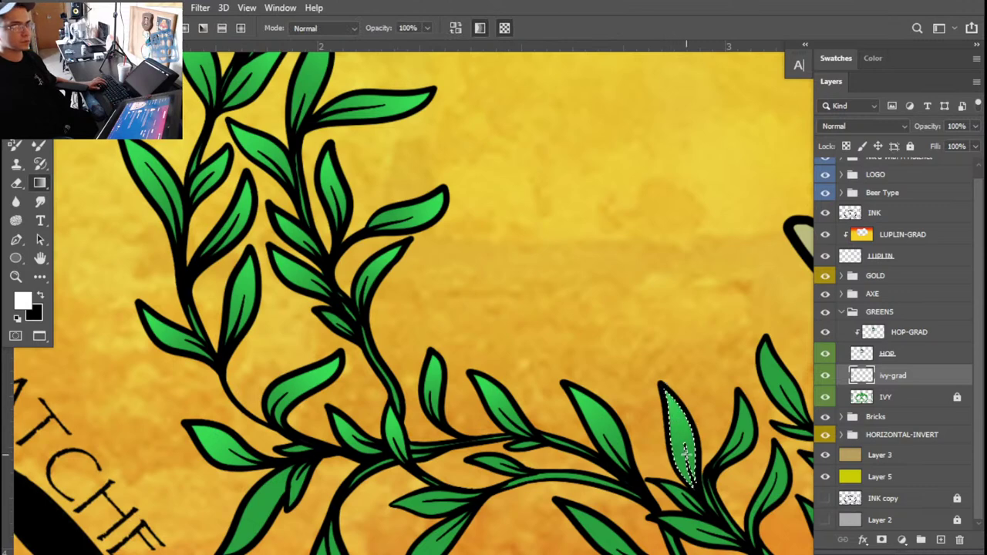
key(ctrl+d)
- Select the long leaf pointing down-left beneath the broad left-pointing leaf, shade it with a gradient, and deselect
key(w)
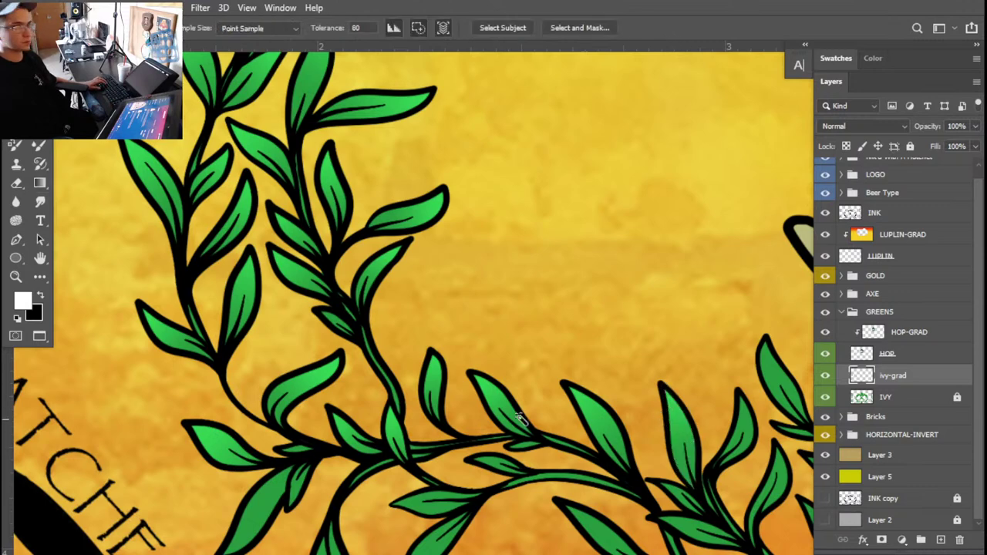
scroll(494, 417, down, 3)
click(258, 459)
key(g)
drag(297, 401, 297, 402)
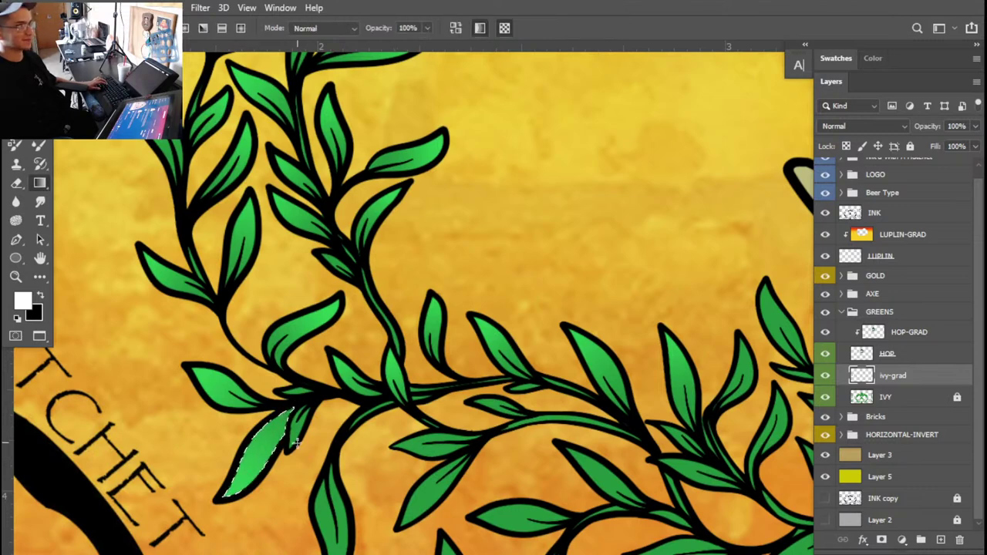
key(ctrl+d)
- Select the small leaf beside that long down-left leaf, shade it with a gradient, and deselect
key(w)
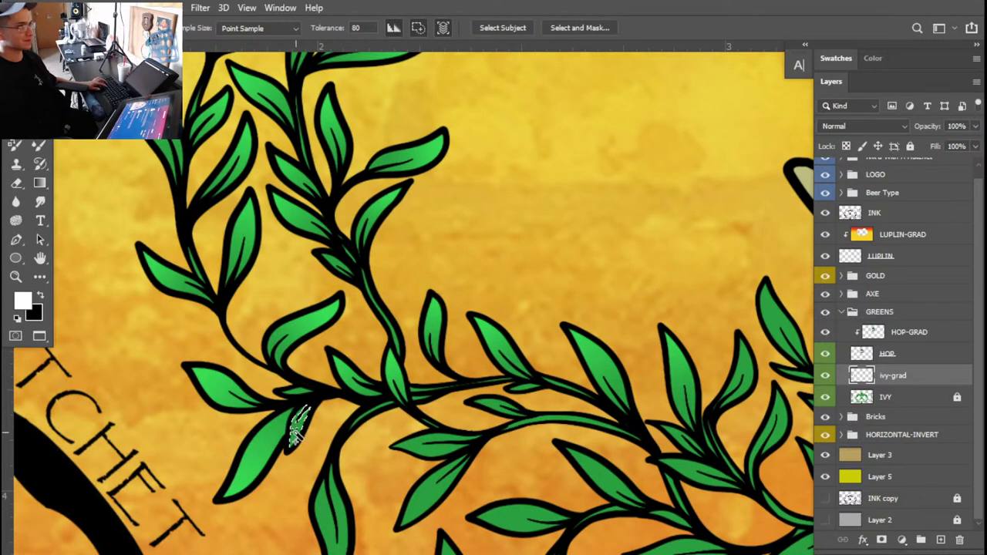
key(g)
drag(332, 443, 333, 445)
key(ctrl+d)
- Select the large leaf hanging straight down below the branch junction, apply a gradient from tip to base, and deselect
key(w)
scroll(389, 407, down, 2)
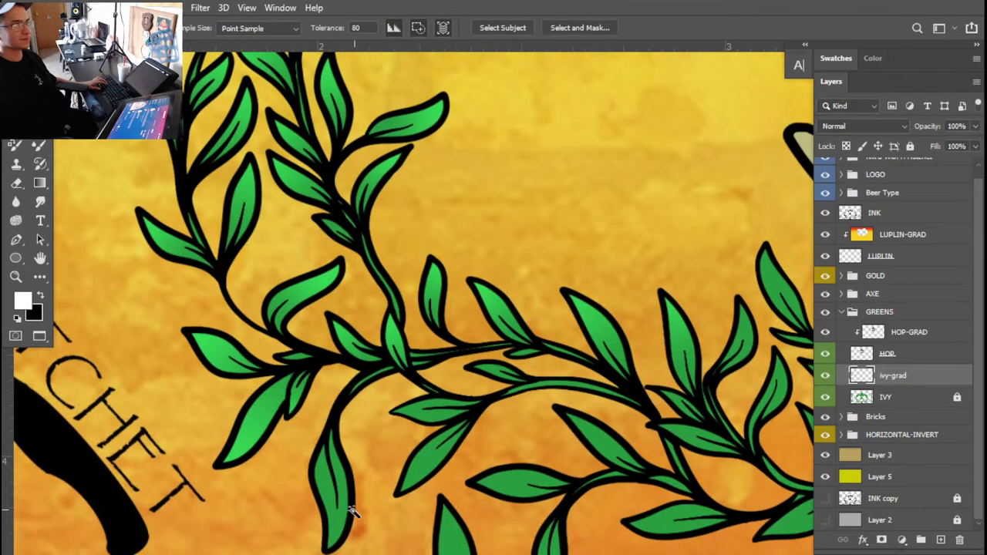
click(343, 532)
key(g)
drag(338, 533, 336, 452)
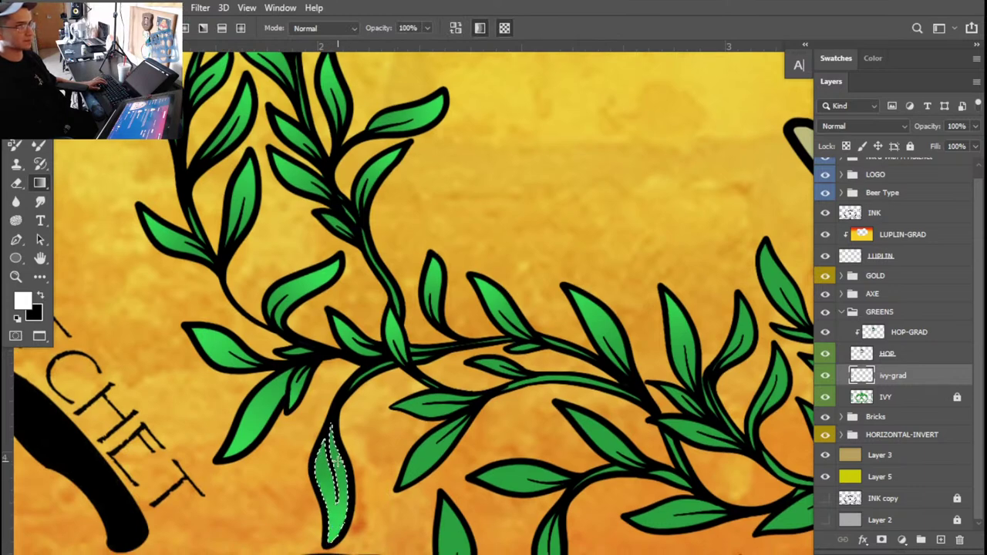
key(ctrl+d)
- Select the lower, down-left-pointing leaf of the pair beneath the bottom branch, shade it with a gradient, and deselect
key(w)
click(423, 472)
key(g)
drag(445, 421, 447, 432)
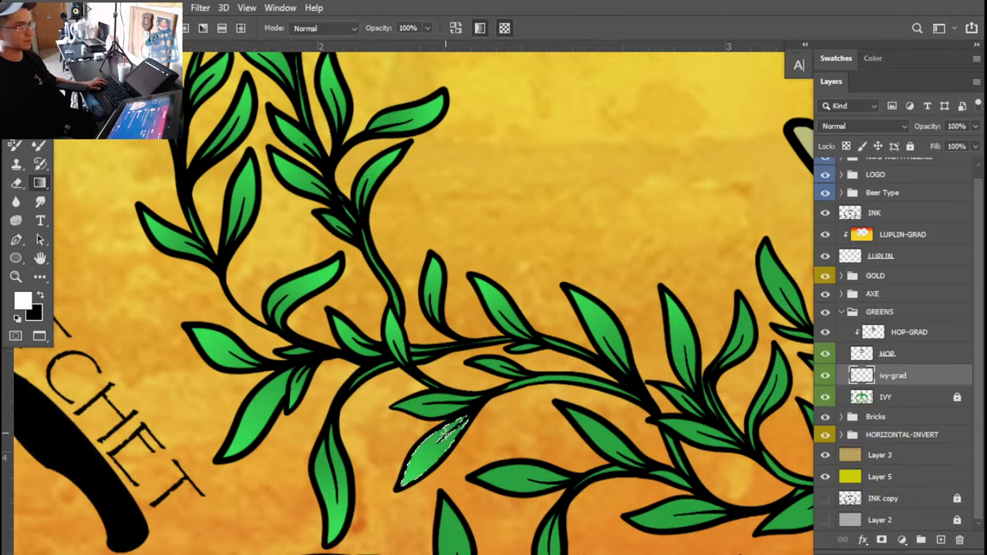
key(ctrl+d)
- Shade the upper, left-pointing leaf of that pair with a gradient, keep the document open, and deselect
key(w)
click(420, 409)
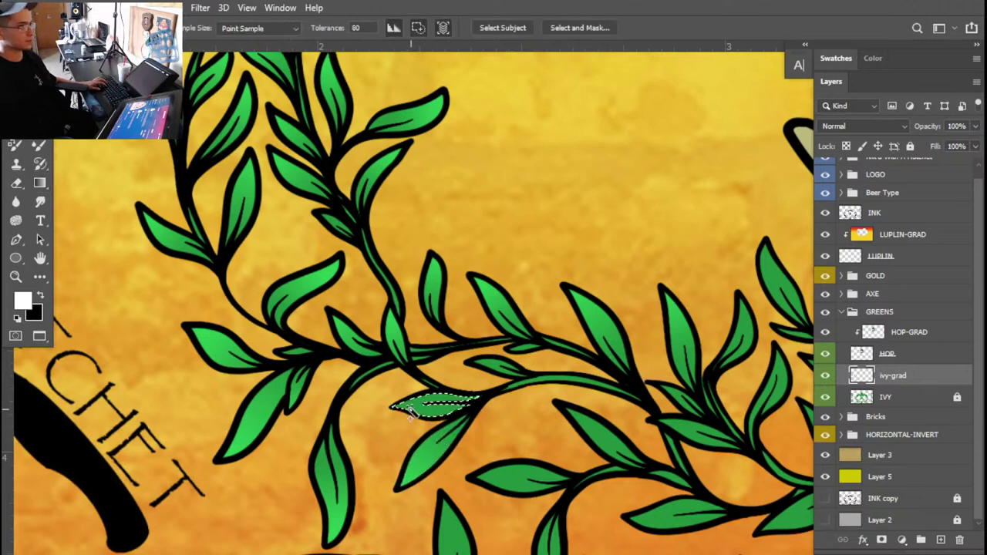
key(g)
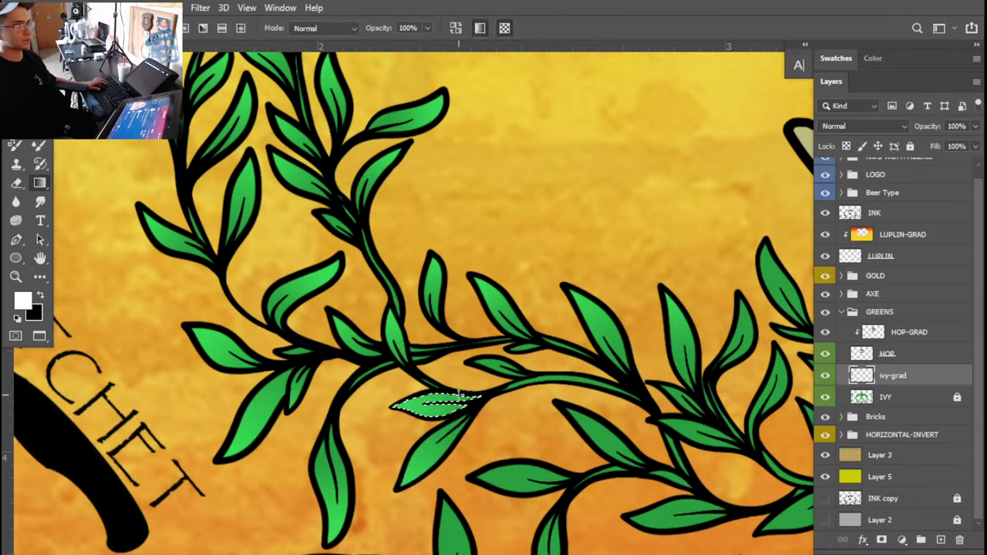
key(ctrl+w)
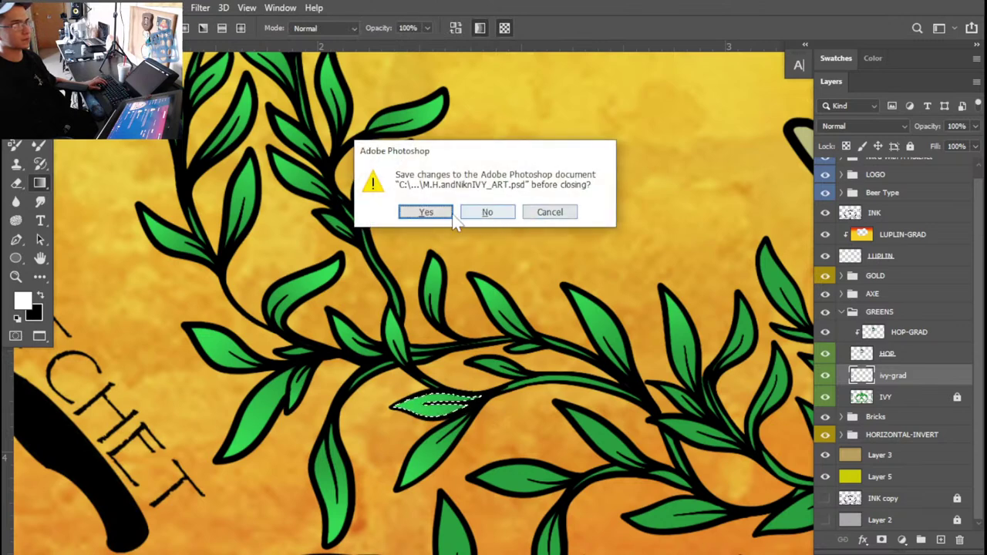
click(534, 214)
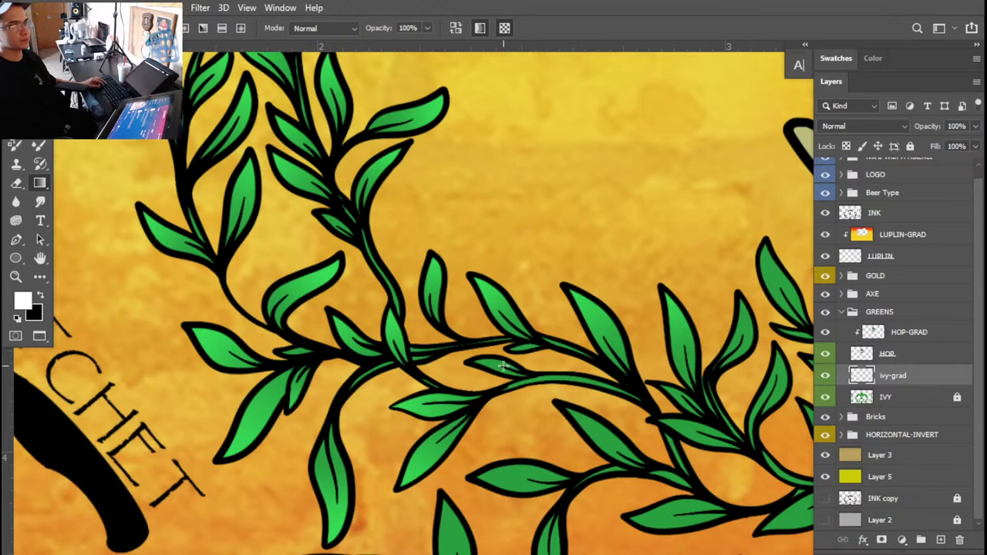
- Shade the small left-pointing leaf above that pair and the lowest small leaf on the inner branch with gradients, deselecting after each
key(w)
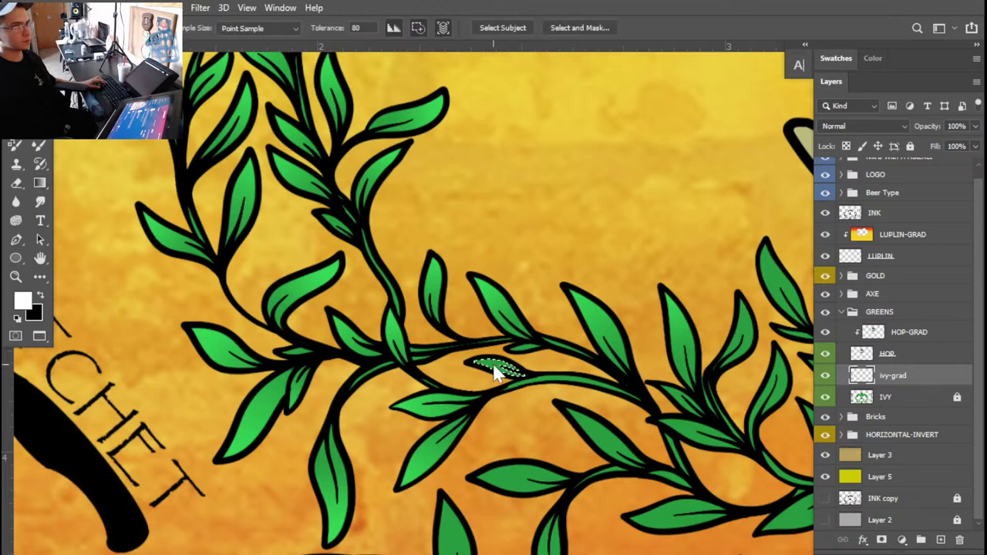
key(g)
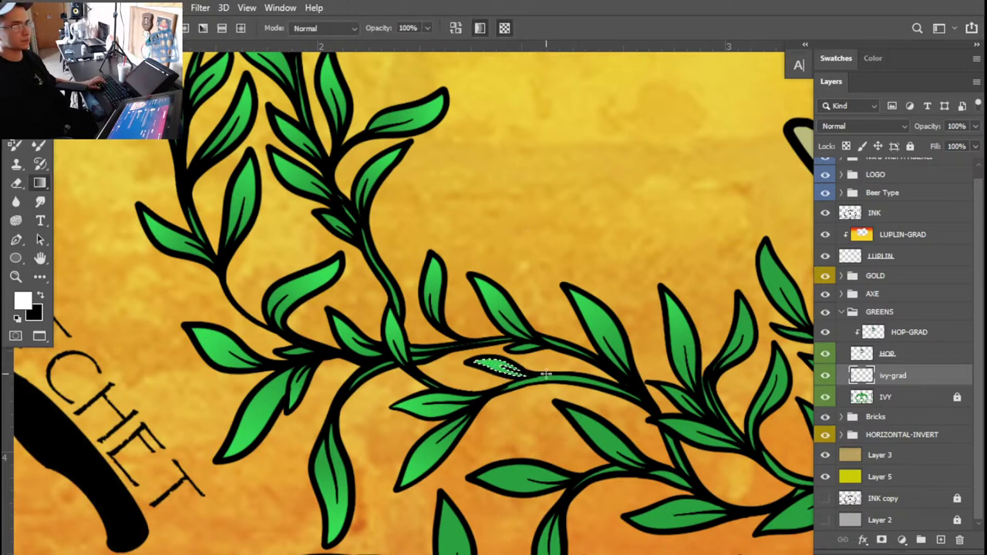
key(ctrl+d)
key(w)
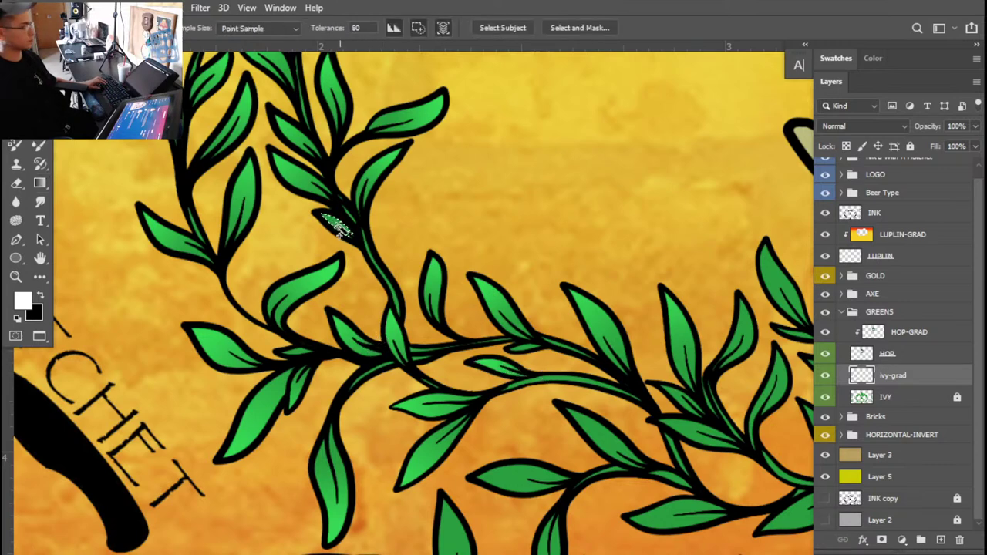
key(g)
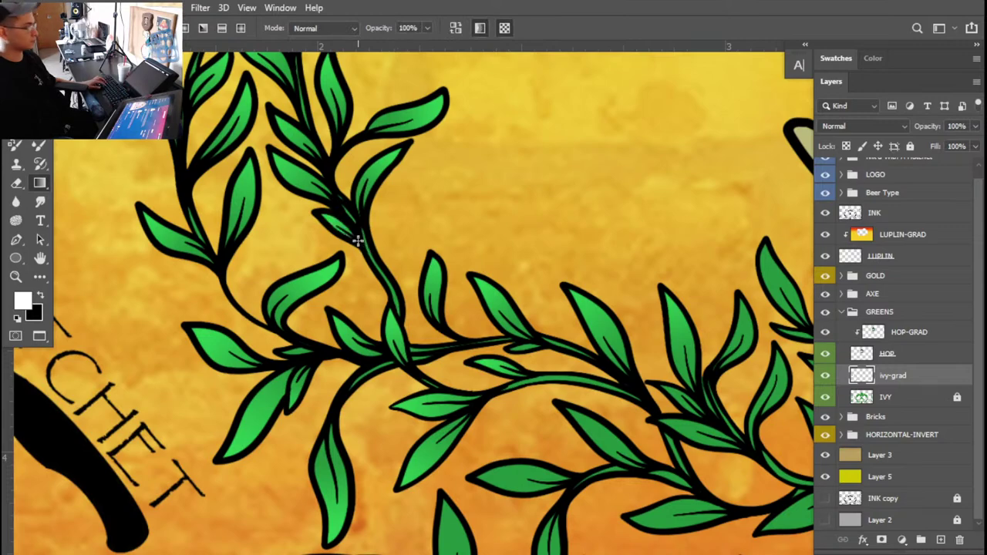
- Select the long leaf at the outer end of the lower branch, shade it with a gradient from its tip, and deselect
scroll(469, 216, down, 4)
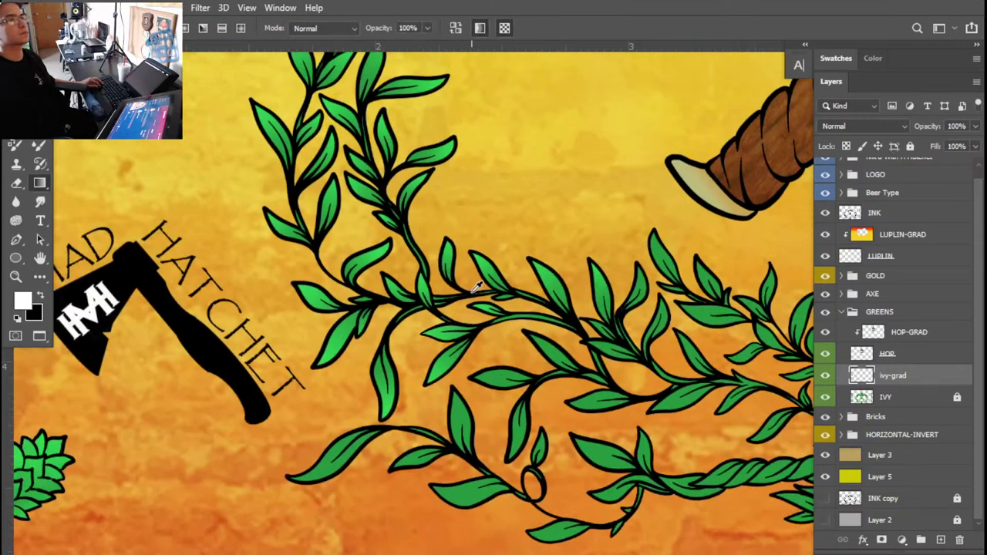
scroll(474, 365, down, 2)
scroll(435, 384, up, 5)
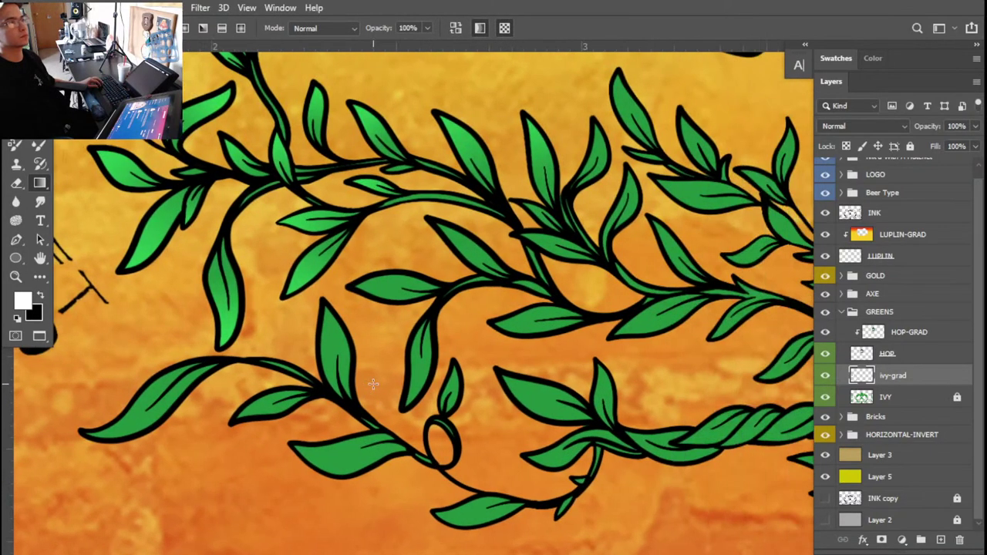
key(w)
click(132, 428)
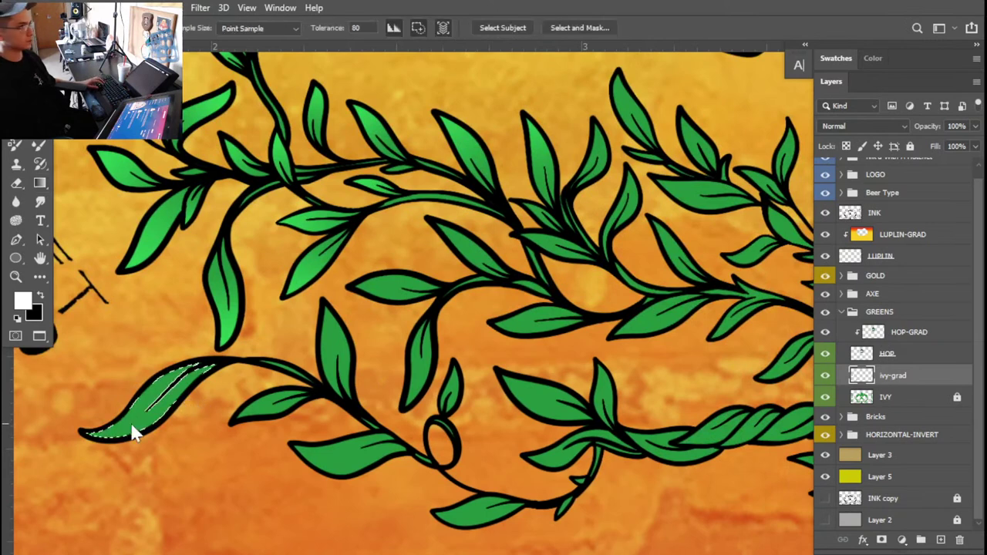
key(g)
drag(108, 436, 185, 397)
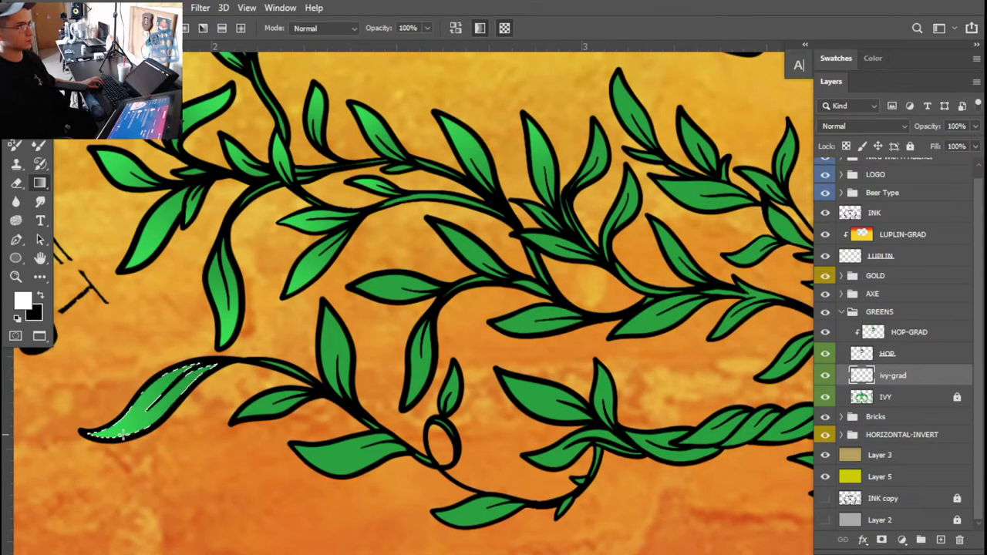
key(ctrl+z)
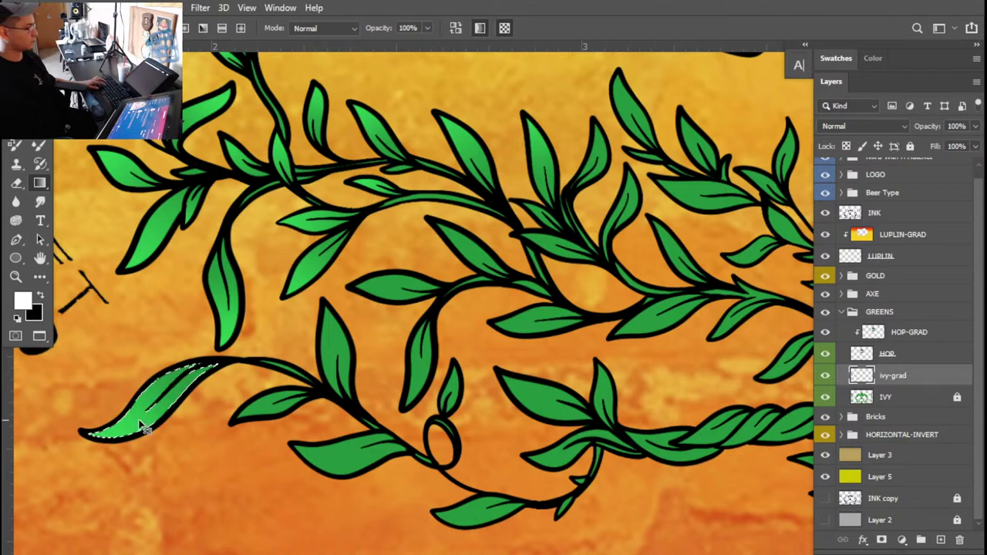
key(ctrl+d)
- Select the small down-left-pointing leaf beside that long leaf, apply a gradient from tip toward base, and deselect
key(w)
click(263, 409)
key(g)
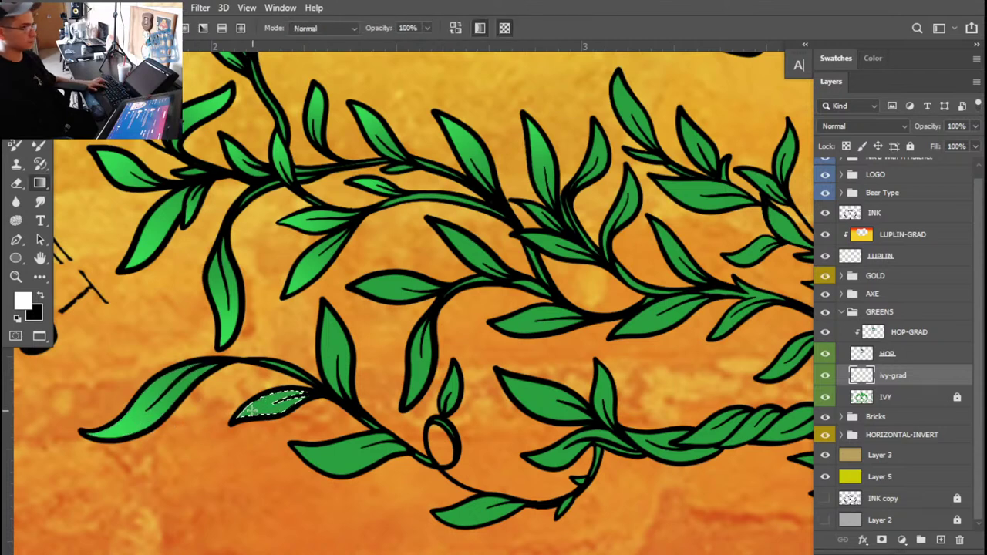
drag(248, 415, 287, 396)
key(ctrl+d)
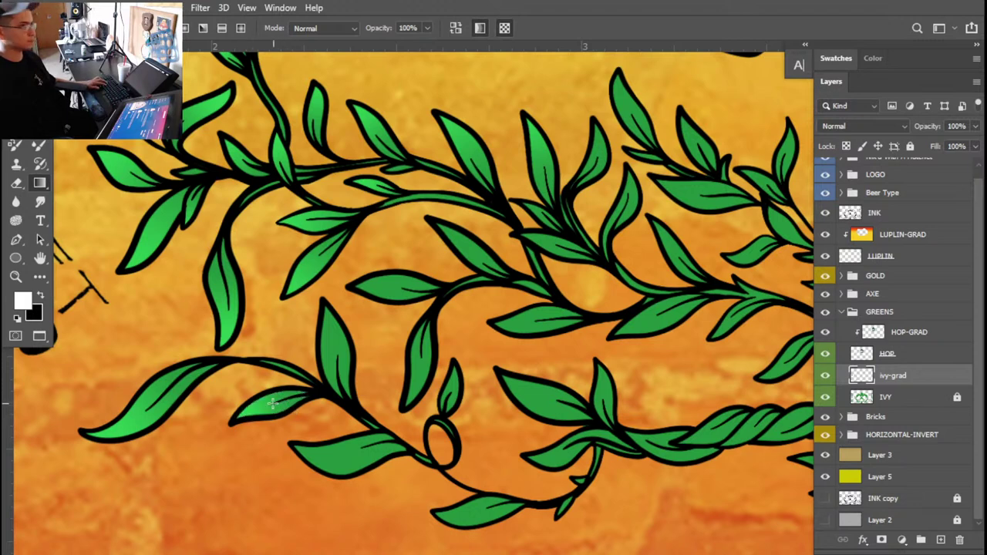
- Shade the upright leaf on the same lower branch with a gradient from its tip downward, and deselect
key(w)
click(337, 346)
key(g)
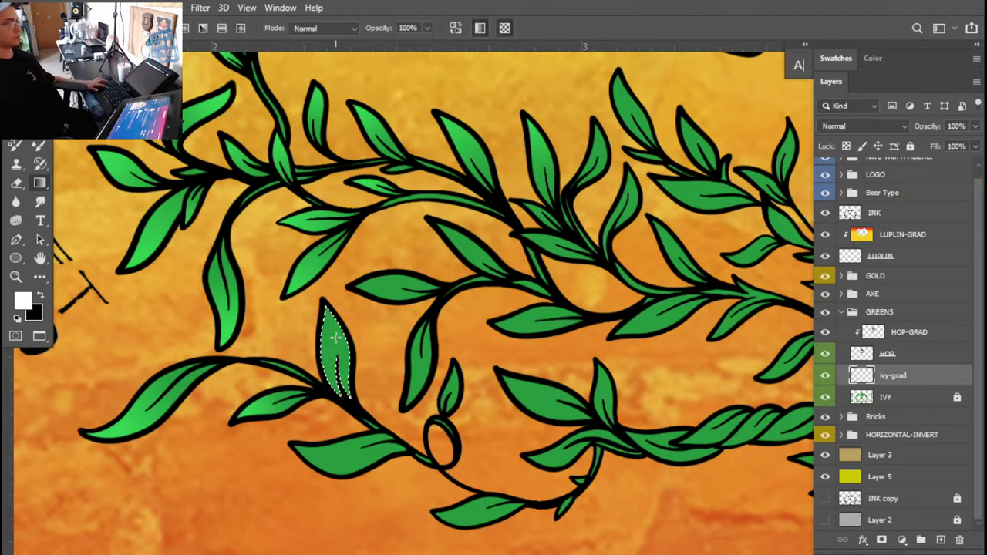
drag(330, 305, 336, 361)
key(ctrl+d)
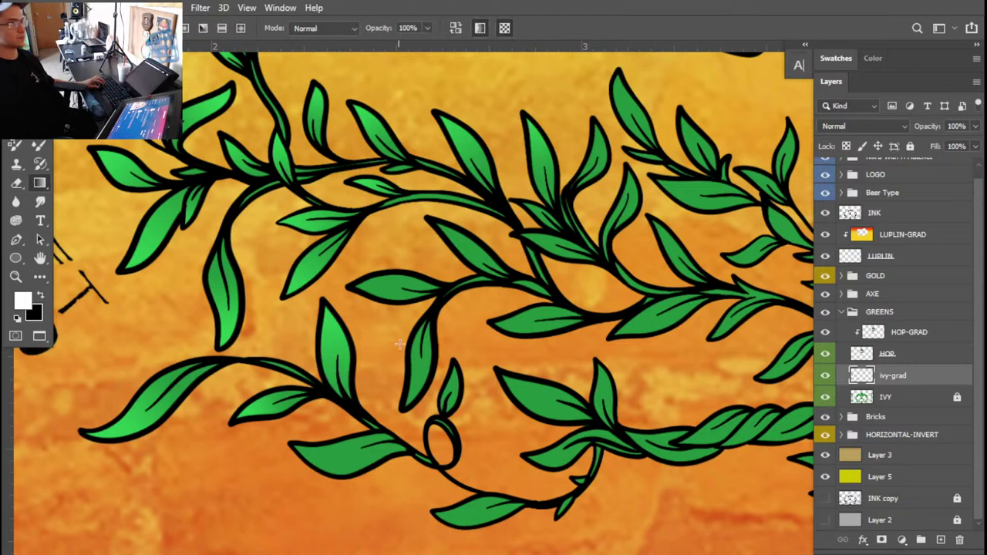
- Select the broad left-pointing leaf below the upright one, apply a gradient from tip to base, and deselect
scroll(401, 355, down, 2)
key(w)
click(348, 390)
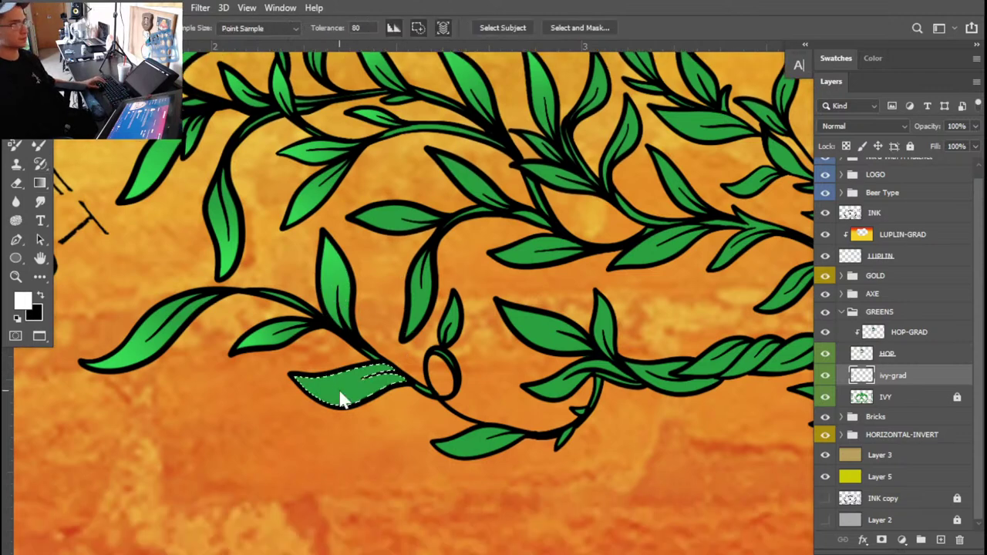
key(g)
drag(315, 379, 395, 379)
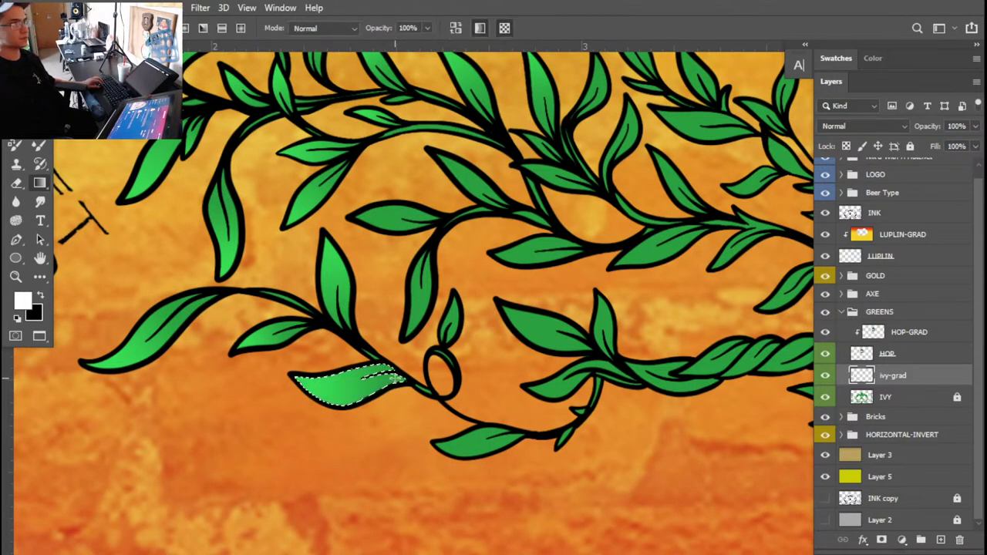
key(ctrl+d)
- Select the leaf hanging down just above the ring-shaped tendril, shade it with a gradient, and deselect
key(w)
click(420, 320)
key(g)
drag(415, 283, 424, 258)
key(ctrl+d)
- Shade the left-pointing leaf at the end of the middle branch with a gradient from its tip, and deselect
key(w)
click(375, 225)
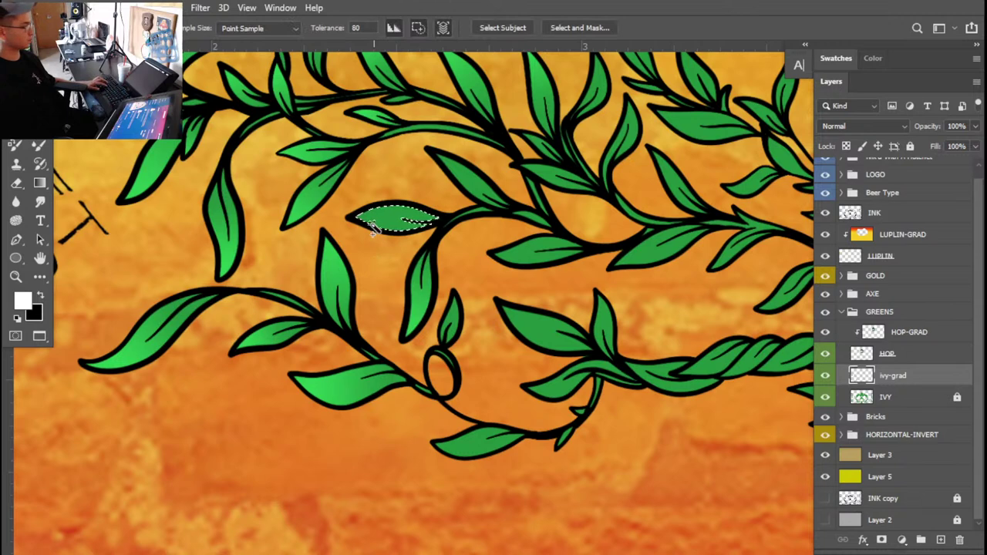
key(g)
drag(355, 218, 371, 217)
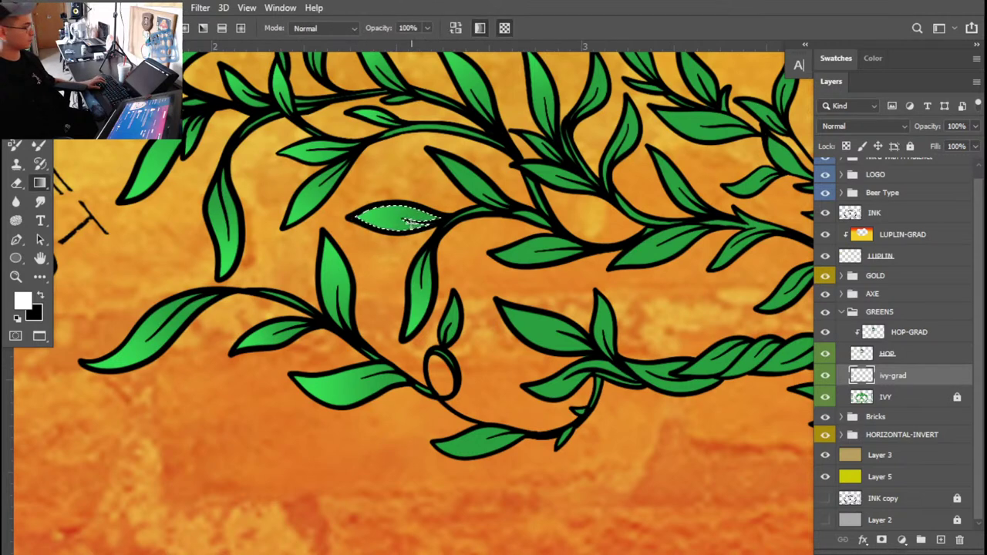
key(ctrl+d)
- Hide the interface panels, shade the up-left-pointing leaf on the middle branch with a gradient from tip to base, and deselect
key(w)
scroll(416, 224, up, 3)
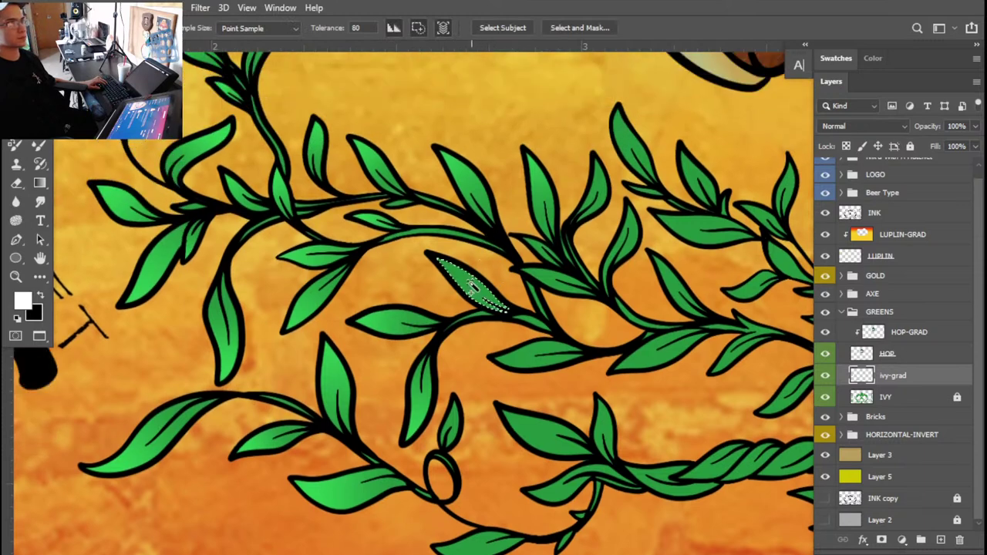
key(Tab)
click(490, 262)
key(g)
drag(444, 222, 499, 261)
key(ctrl+d)
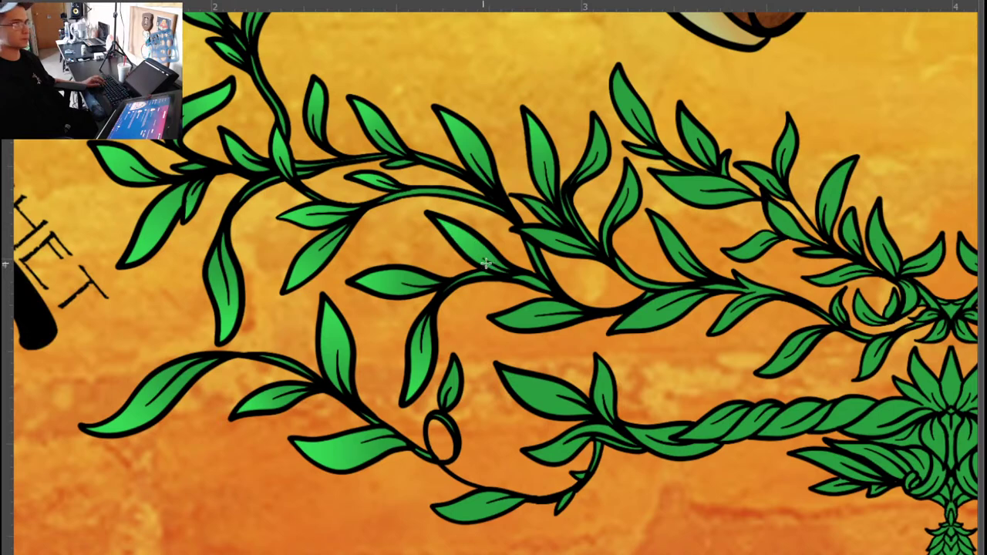
- Select the left-pointing leaf beneath the middle branch's stem, shade it with a gradient, and deselect
scroll(517, 294, right, 2)
scroll(511, 287, down, 2)
scroll(499, 292, up, 3)
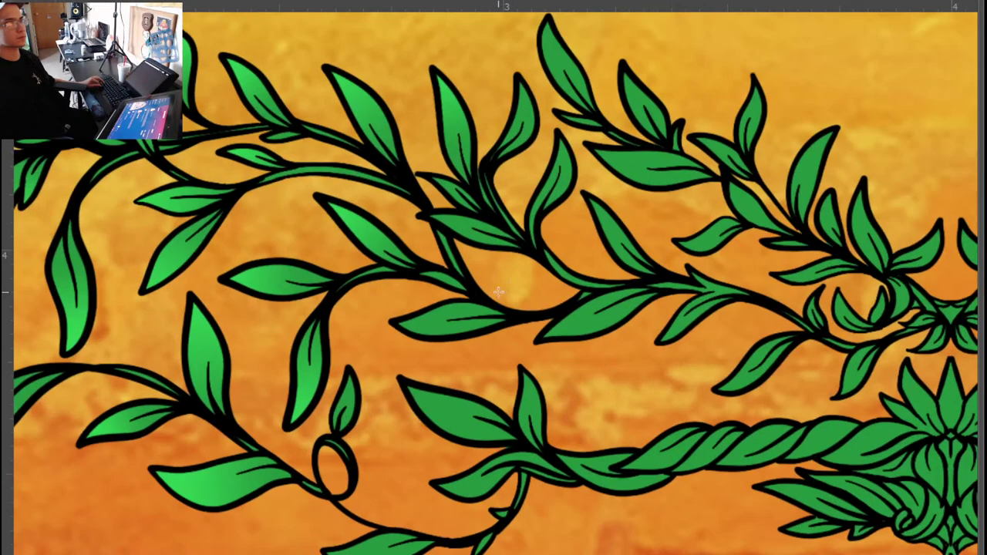
click(442, 327)
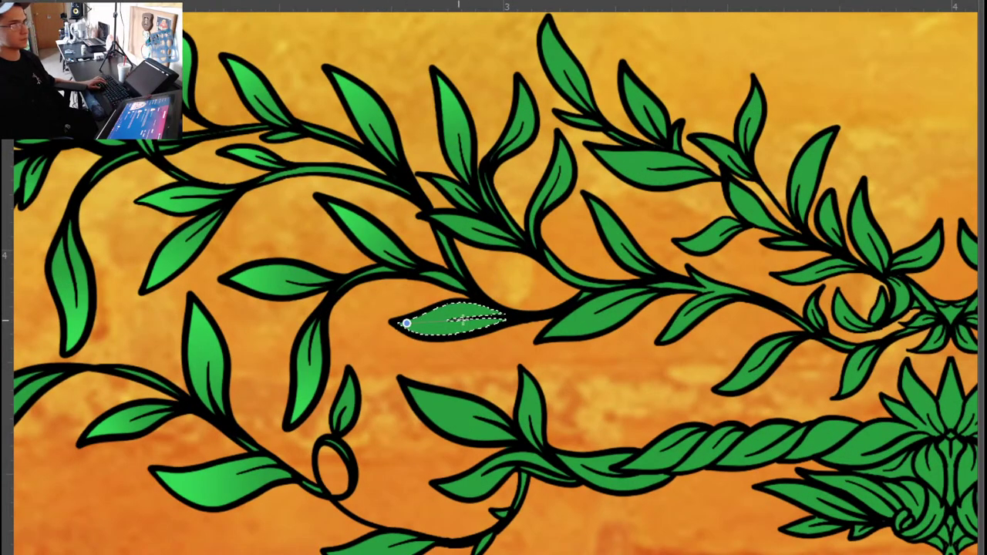
key(ctrl+d)
- Select the large leaf at the outer end of the twisted stem, apply a gradient from tip toward base, and deselect
scroll(506, 352, down, 1)
click(434, 392)
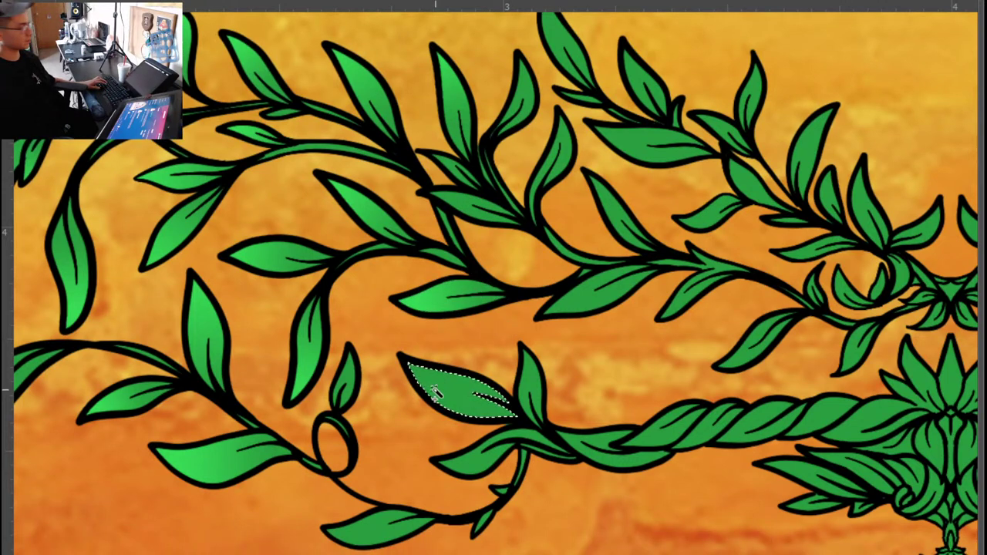
drag(409, 365, 470, 413)
drag(414, 364, 483, 391)
key(ctrl+d)
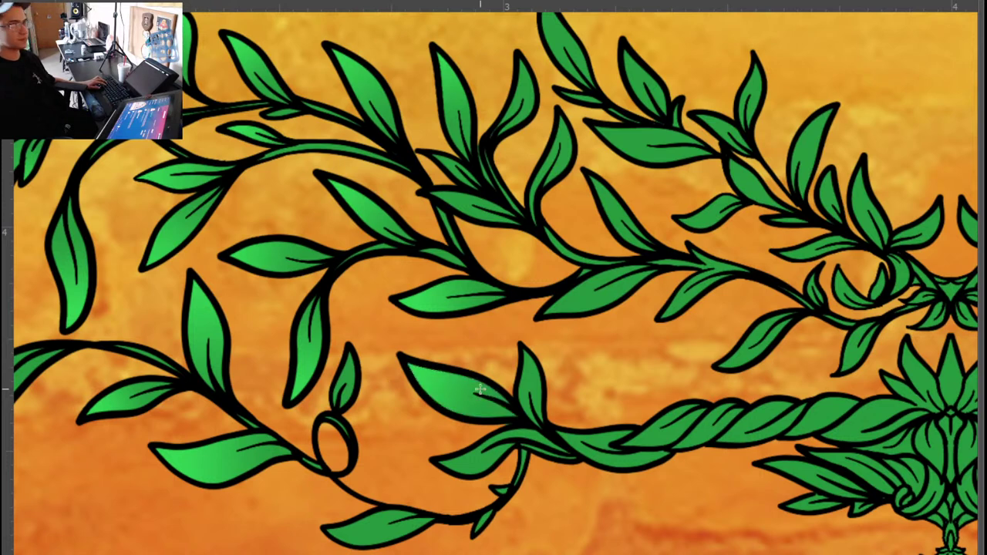
- Apply a tip-to-base gradient to the selected down-left-pointing leaf below the middle branch, and deselect
scroll(480, 389, down, 1)
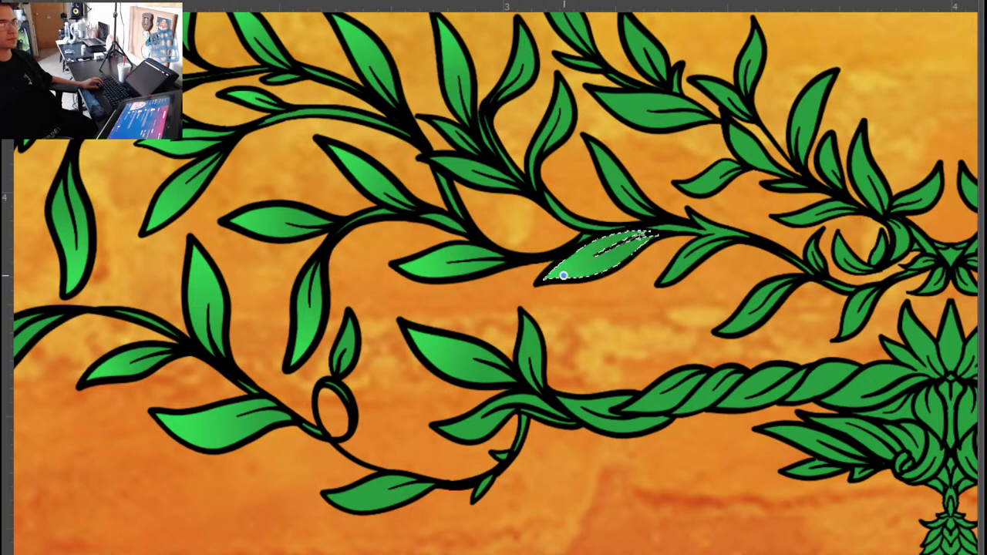
key(g)
drag(561, 271, 637, 238)
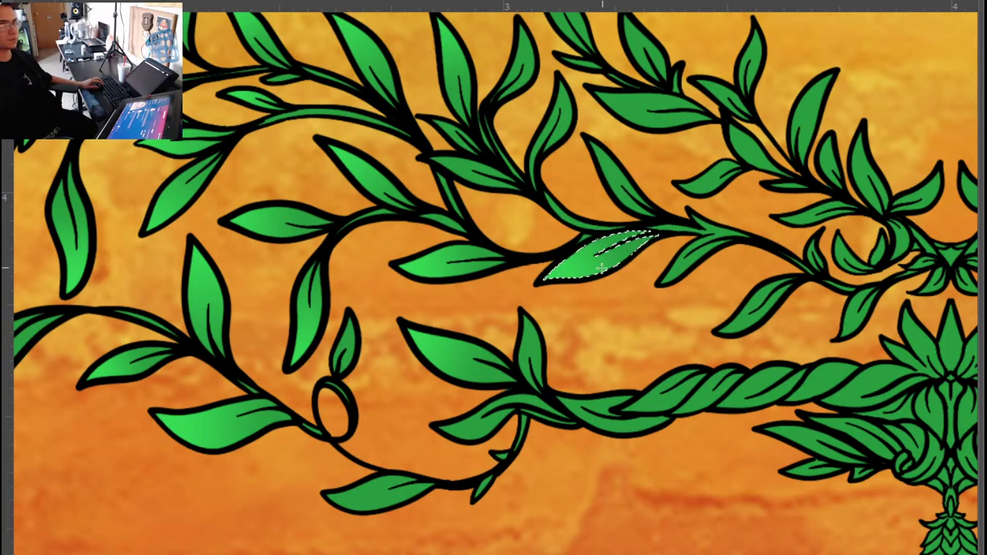
key(ctrl+d)
- Shade the narrow up-left-pointing leaf above it and the curved upright leaf on the upper branch with gradients
scroll(573, 268, up, 2)
click(615, 239)
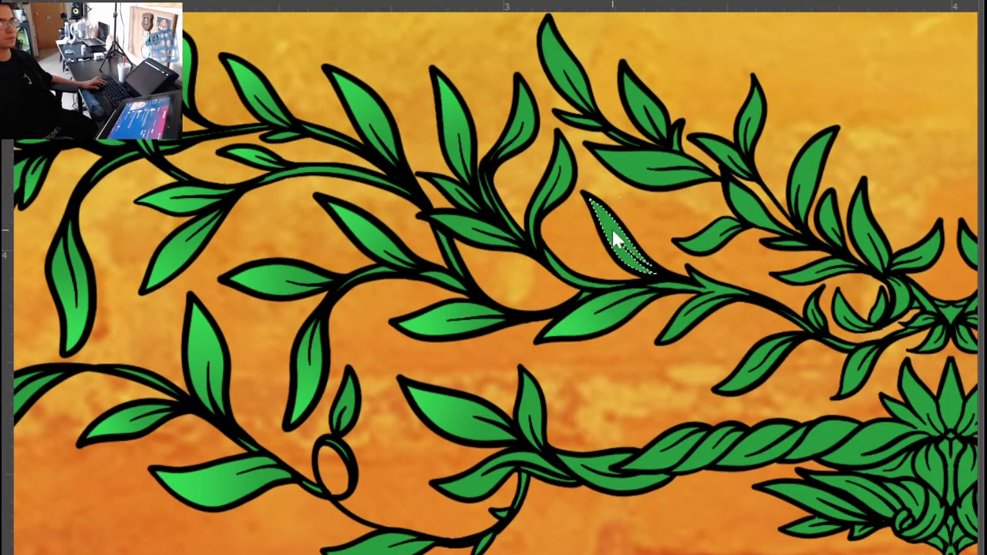
key(ctrl+d)
scroll(538, 231, up, 2)
click(521, 171)
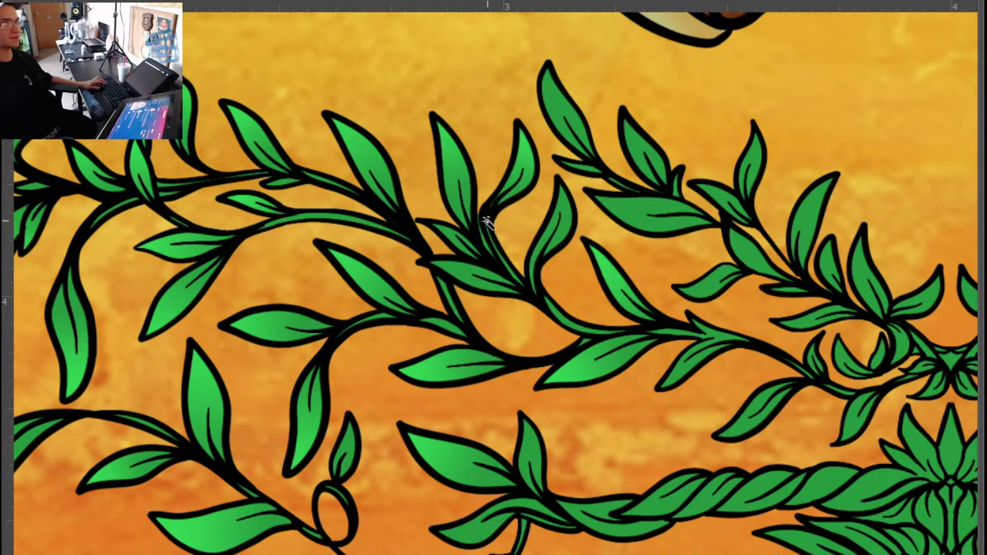
- Shade the small leaf at the upper branch's fork and the larger leaf just below it with gradients, deselecting after each
click(449, 245)
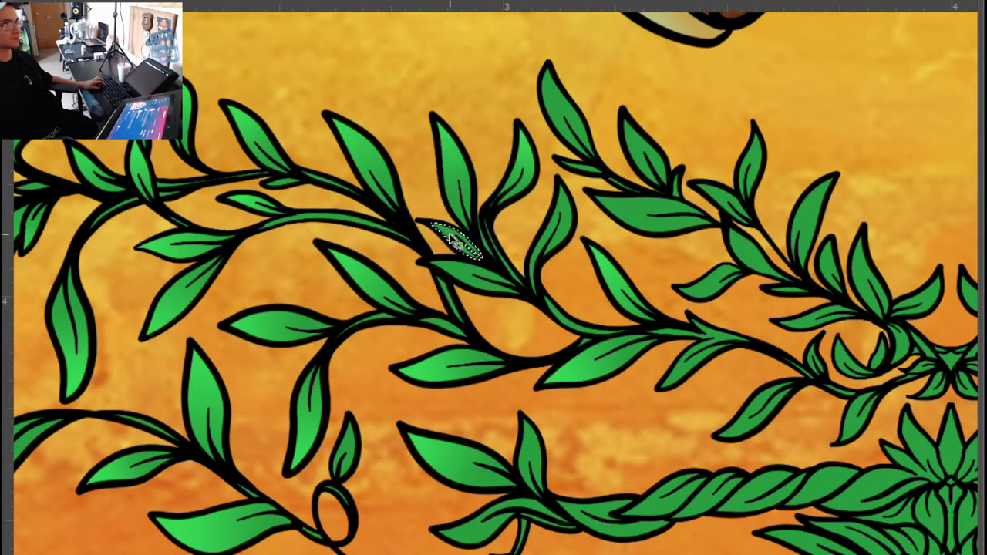
drag(444, 224, 486, 262)
key(ctrl+d)
key(w)
click(468, 274)
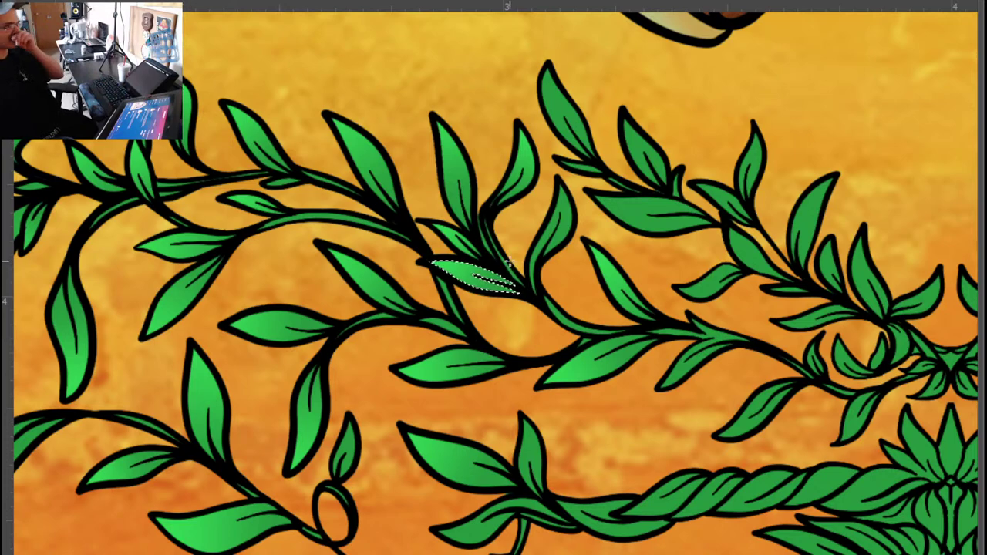
key(ctrl+d)
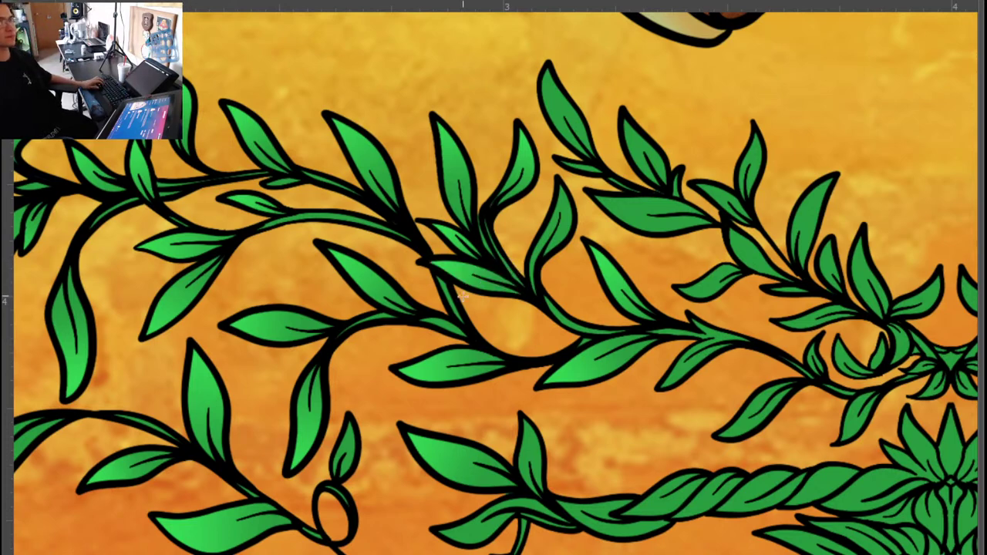
- Shade the small upright leaf at the outer end of the twisted stem with a gradient from top to base, and deselect
scroll(391, 253, down, 2)
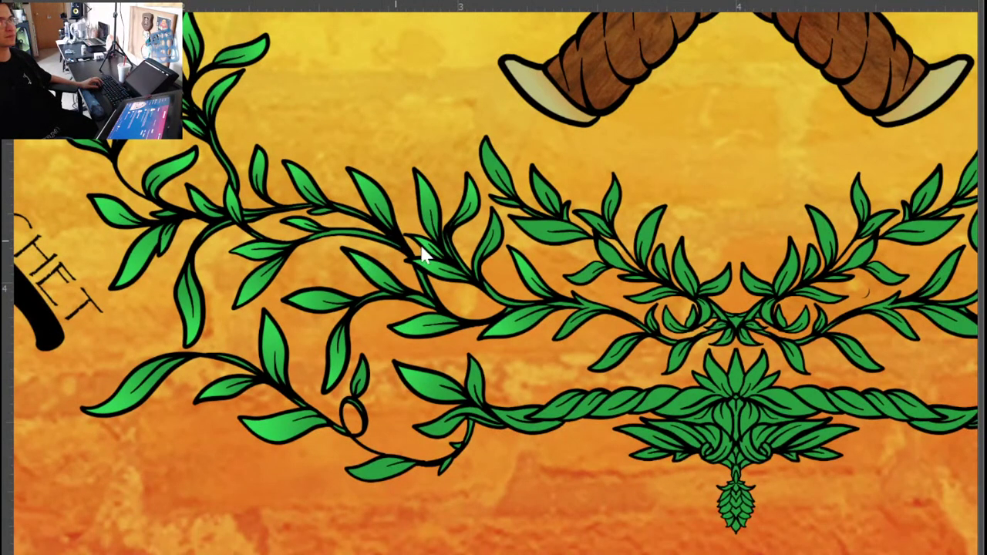
scroll(432, 397, up, 3)
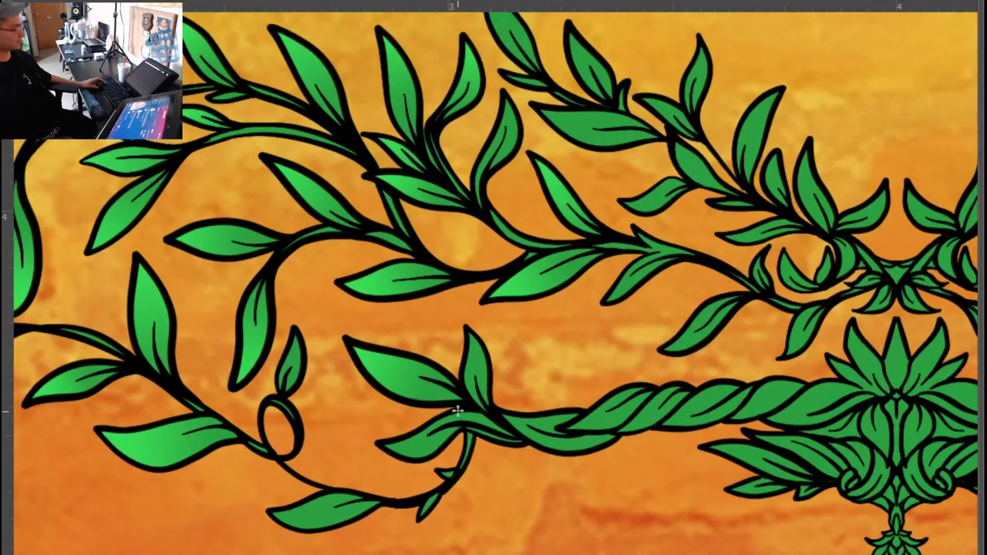
mouse_move(480, 373)
mouse_down()
mouse_move(482, 397)
mouse_move(473, 340)
mouse_move(466, 379)
mouse_move(487, 407)
mouse_up()
key(ctrl+d)
- Apply a gradient to the curved left-pointing leaf below that upright leaf, compare it with undo and redo, and deselect
mouse_move(422, 438)
mouse_down()
mouse_move(389, 448)
mouse_move(513, 434)
mouse_move(436, 428)
mouse_move(492, 417)
mouse_up()
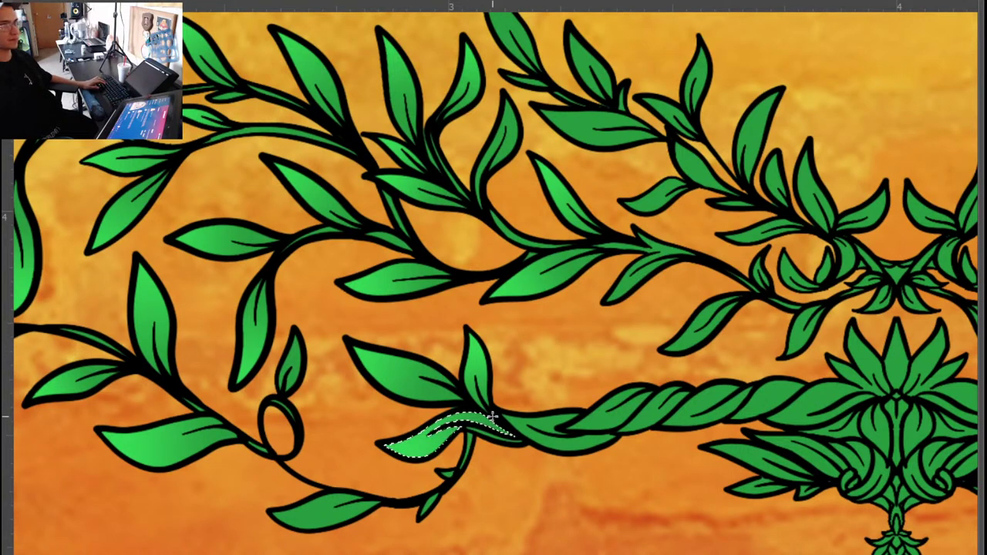
key(ctrl+z)
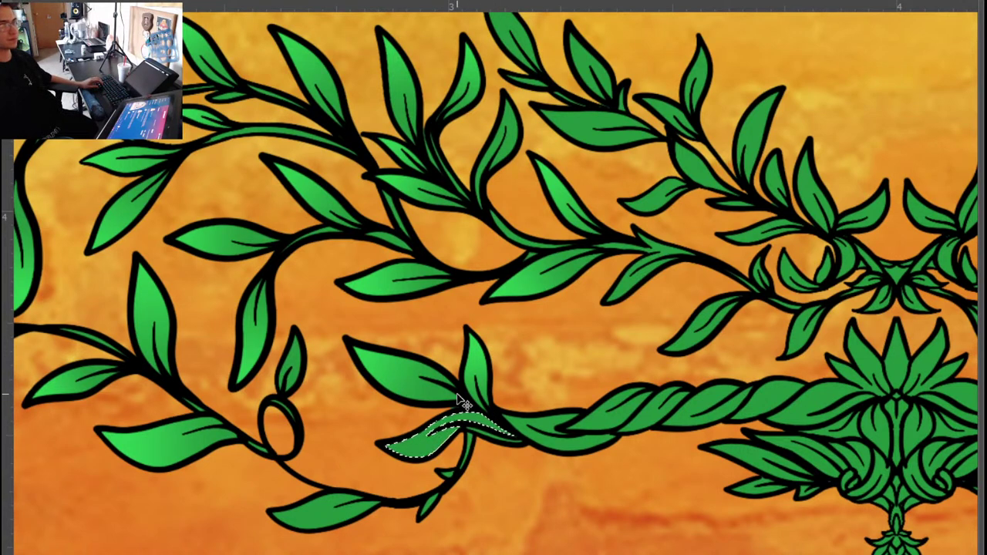
key(ctrl+shift+z)
key(ctrl+d)
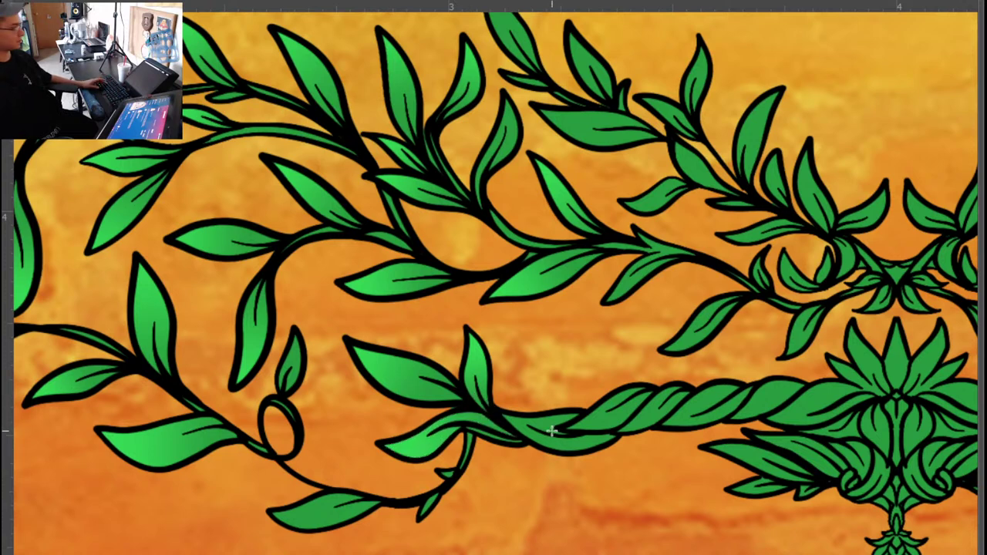
- Select the outermost segment of the twisted stem, apply a gradient along it, and deselect
click(520, 426)
key(g)
drag(513, 420, 591, 445)
key(ctrl+d)
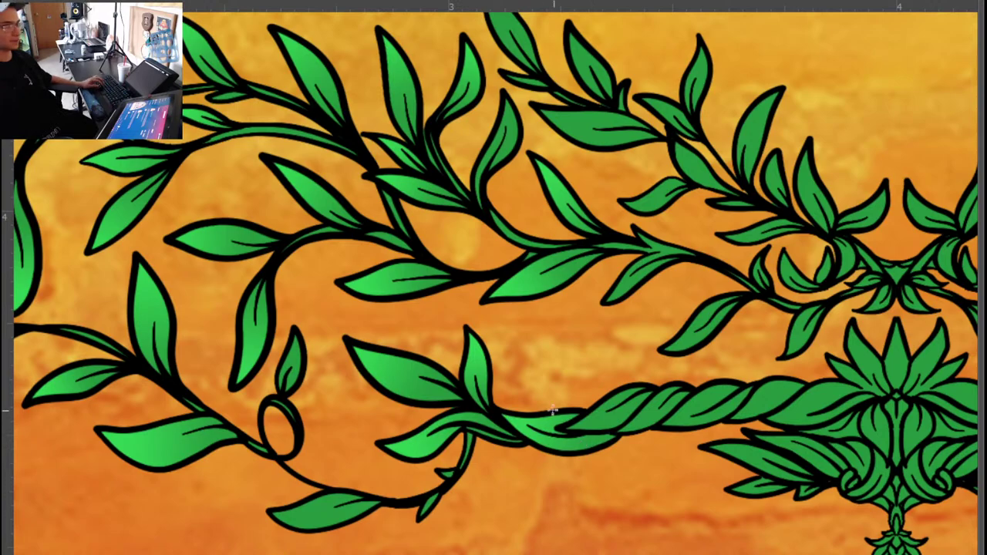
- Select the left-pointing leaf on the tendril below the twisted stem, shade it with a gradient, and deselect
scroll(533, 396, down, 3)
scroll(378, 465, up, 4)
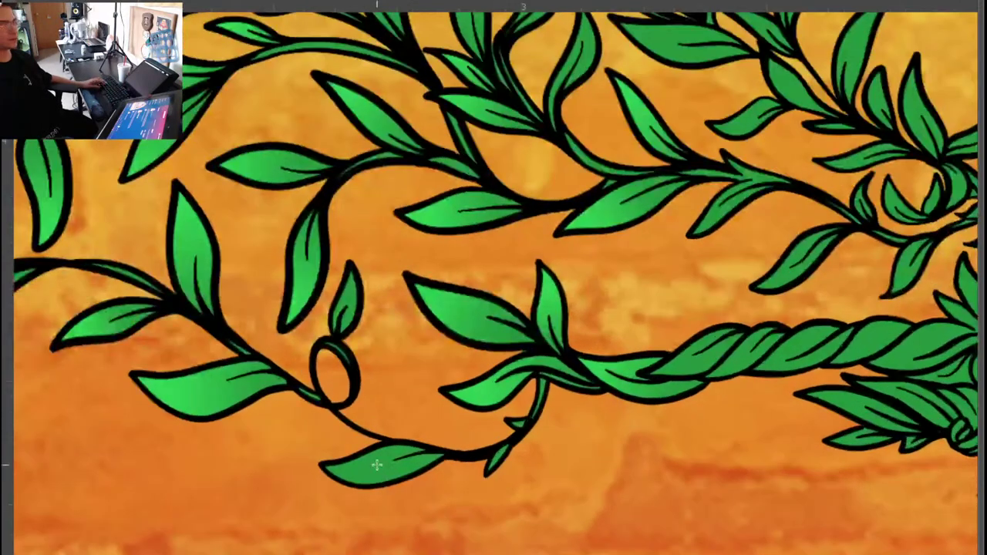
click(376, 470)
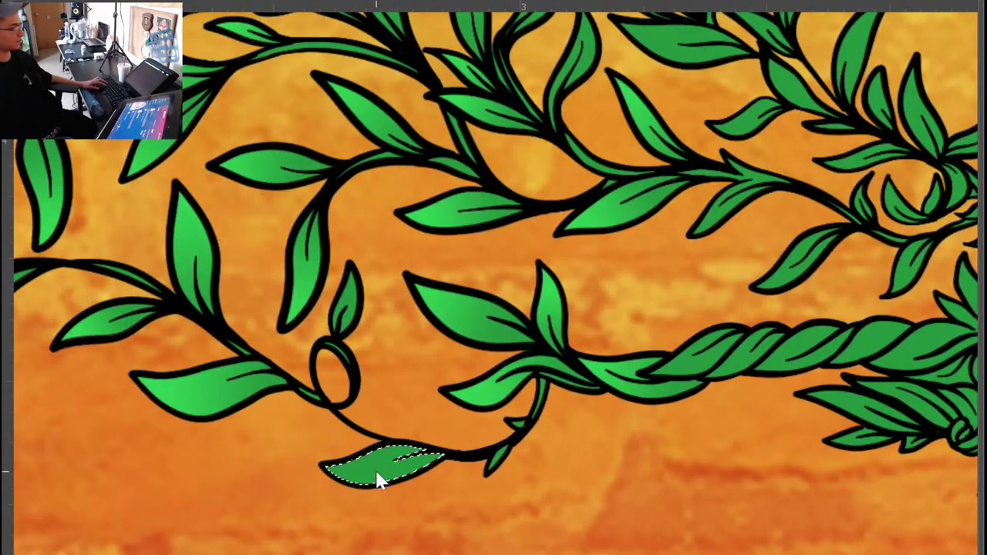
key(ctrl+d)
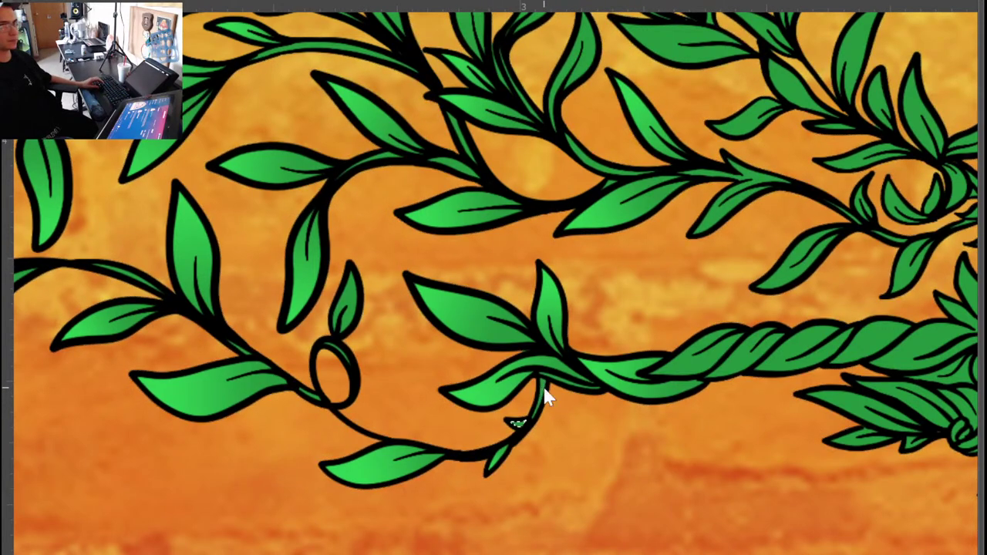
- Shade the tiny leaf on the tendril below the twisted stem with a gradient, and deselect
drag(554, 382, 555, 384)
key(ctrl+d)
- Undo the gradient that flooded the canvas, and shade only the outermost tall leaf of the upper inner branch with a gradient
scroll(586, 422, down, 3)
scroll(587, 418, down, 3)
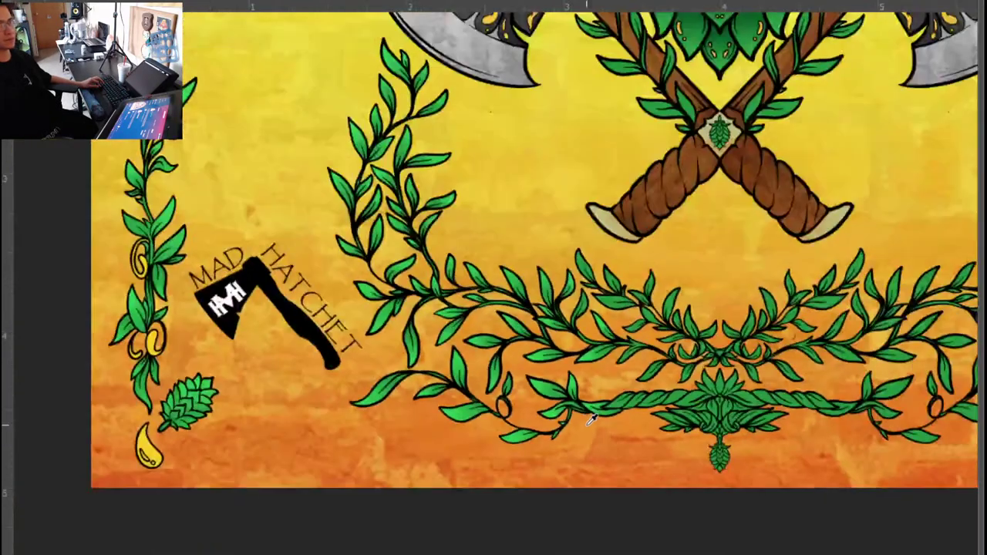
scroll(601, 416, down, 2)
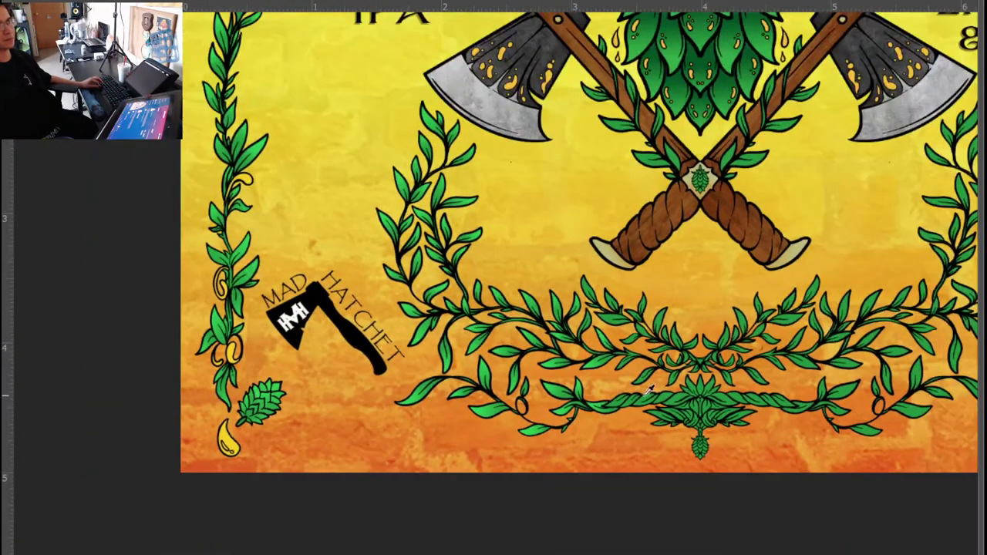
scroll(686, 394, up, 4)
scroll(578, 392, up, 3)
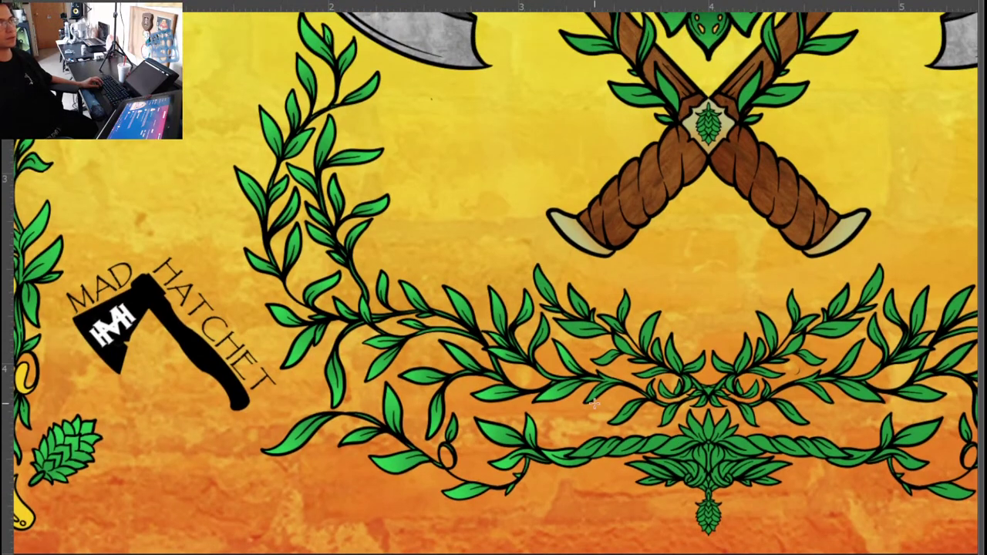
scroll(604, 394, left, 2)
scroll(646, 405, right, 3)
scroll(646, 405, right, 2)
scroll(575, 381, up, 4)
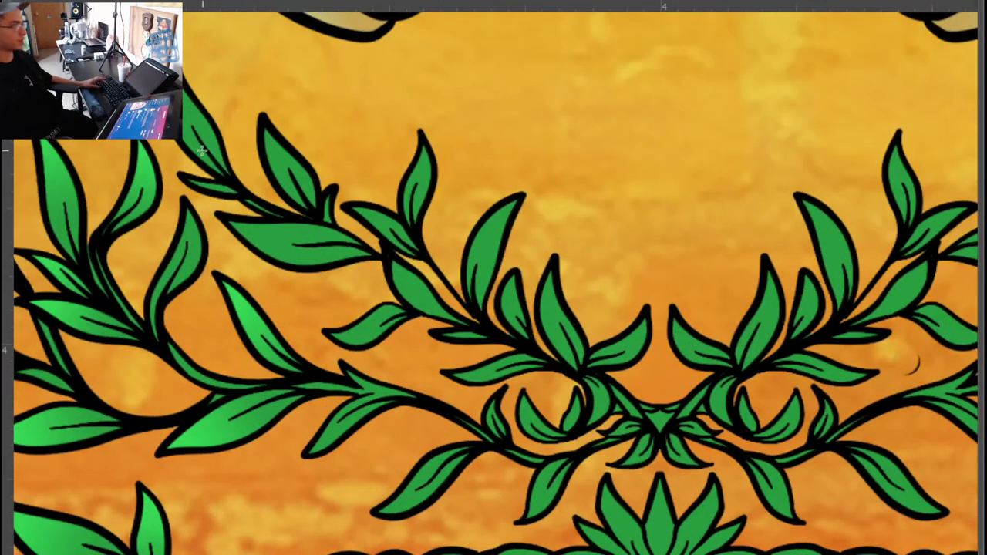
key(ctrl+z)
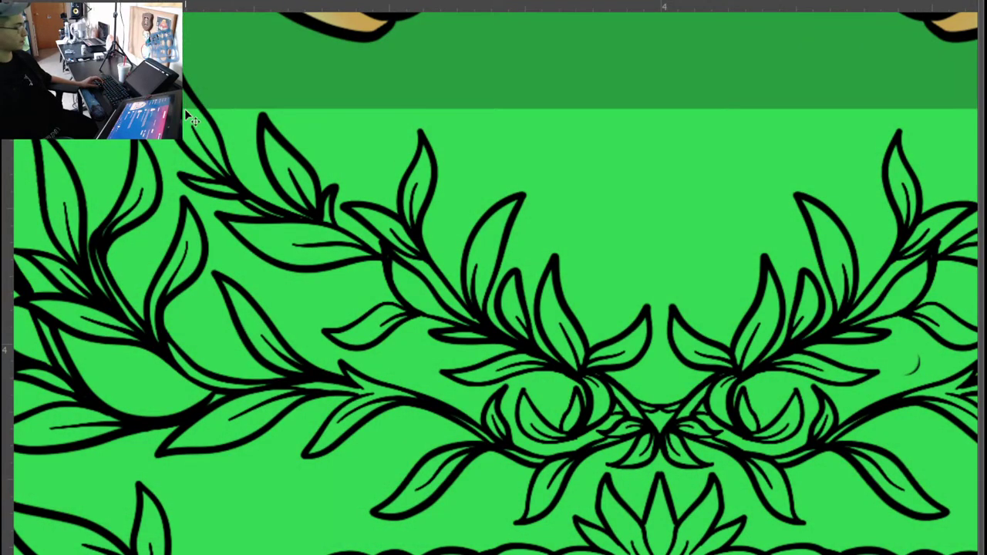
key(ctrl+z)
click(187, 111)
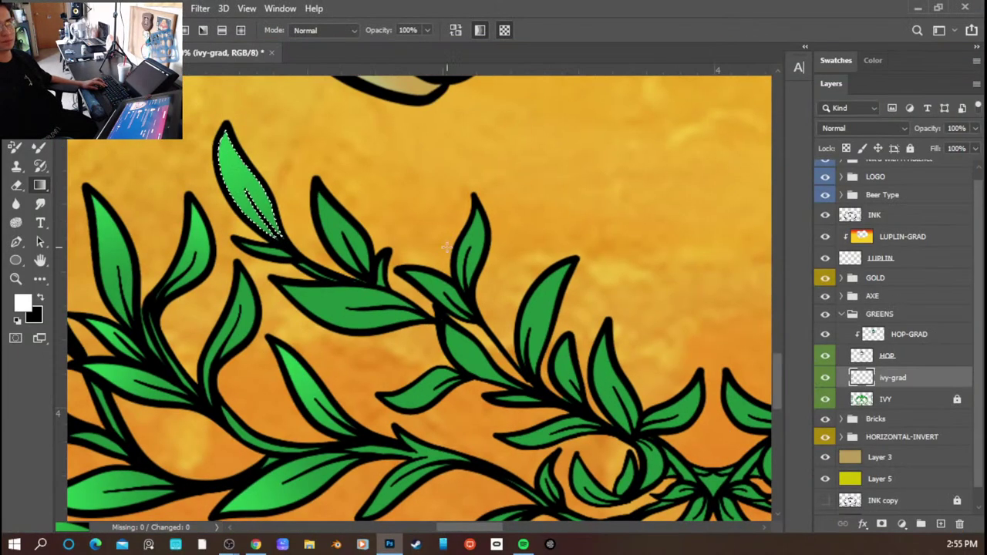
- Shade the next upright leaf inward on the upper branch with a gradient from tip to base, and deselect
key(w)
click(331, 221)
key(g)
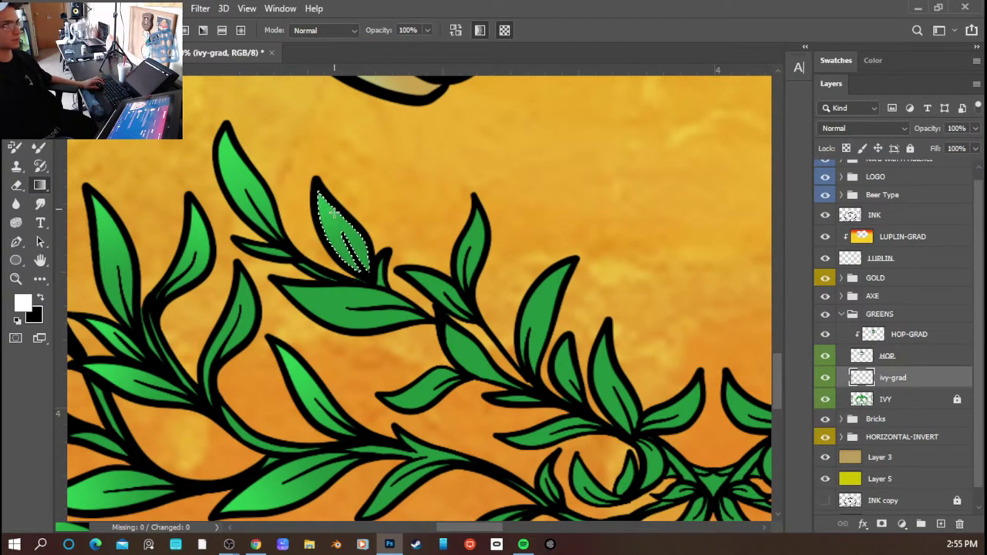
drag(334, 209, 352, 246)
drag(343, 206, 375, 259)
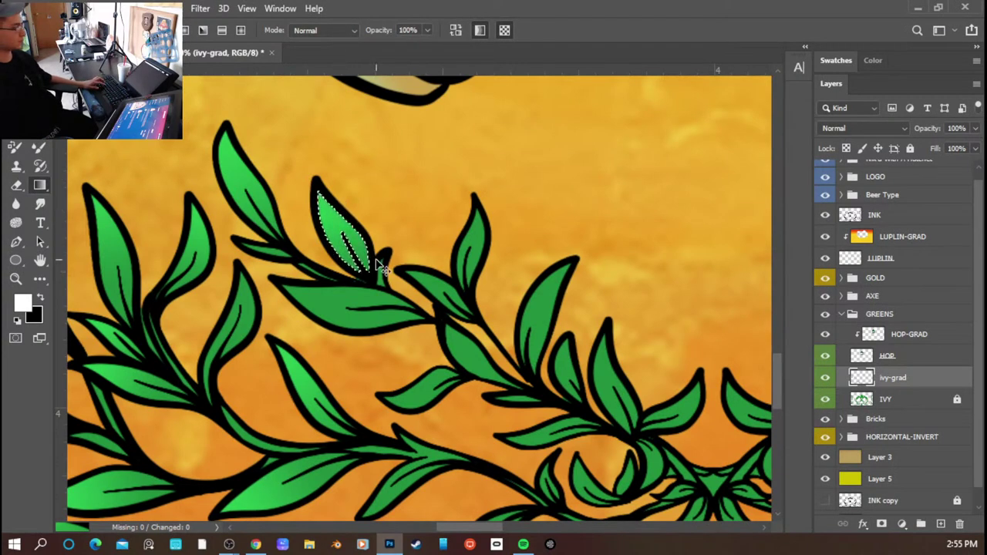
key(ctrl+d)
- Select the broad left-pointing leaf below that upright leaf, shade it with a gradient toward the stem, and deselect
key(w)
click(332, 299)
key(g)
mouse_move(315, 296)
mouse_down()
mouse_move(405, 321)
mouse_move(330, 302)
mouse_move(393, 302)
mouse_move(420, 290)
mouse_up()
drag(352, 310, 405, 299)
key(ctrl+d)
- Shade the small left-pointing leaf at the next fork of the upper branch with a gradient, and deselect
key(w)
click(429, 285)
key(g)
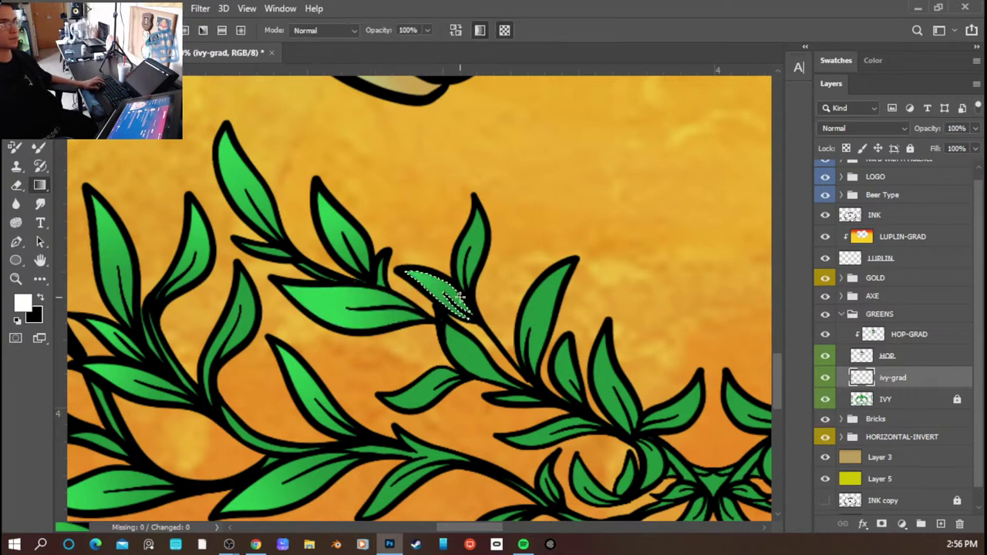
drag(457, 301, 469, 266)
key(ctrl+d)
- Select the slim upright leaf at that same fork, shade it with a gradient, and deselect
key(w)
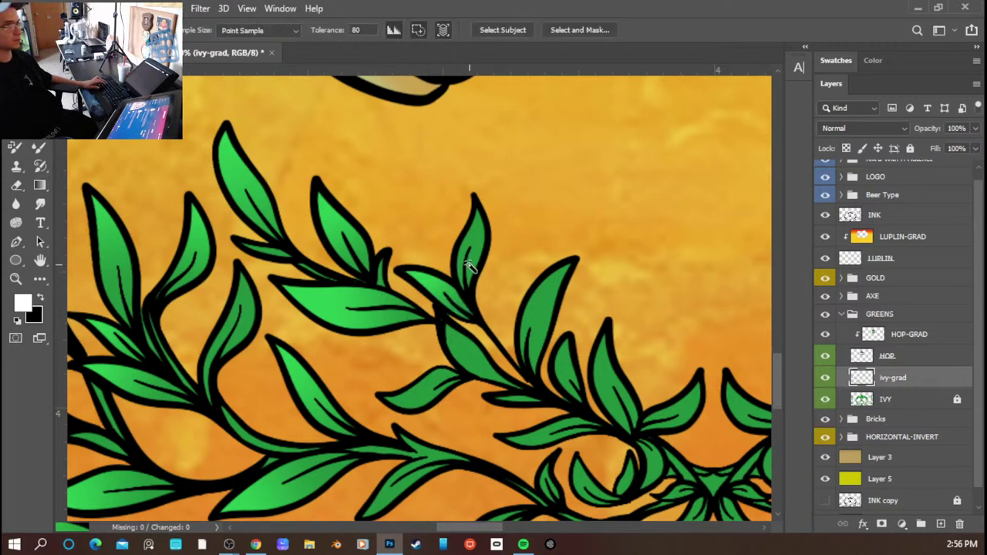
click(481, 237)
key(g)
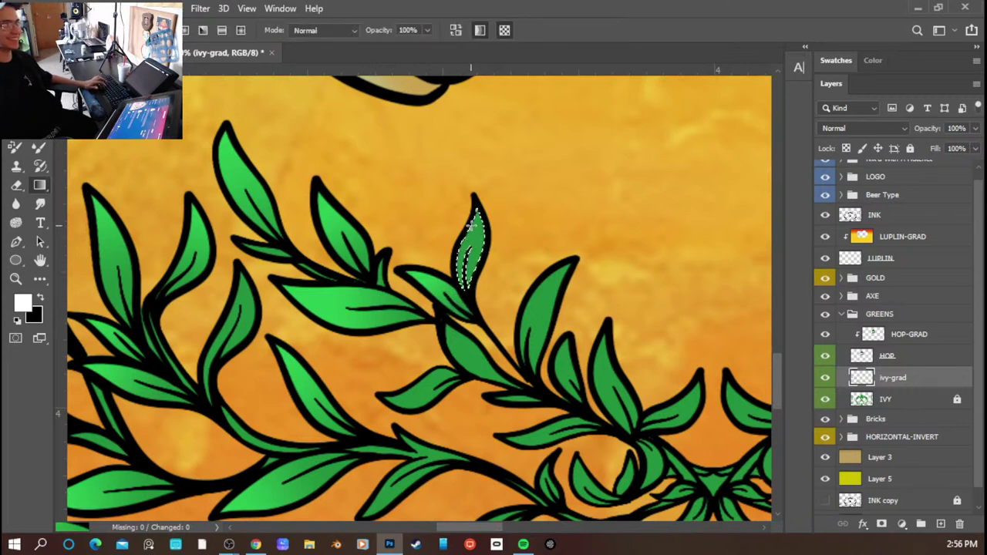
key(ctrl+d)
- Shade the leaf hugging the branch just below the fork with a diagonal gradient from tip to base, and deselect
scroll(471, 274, down, 1)
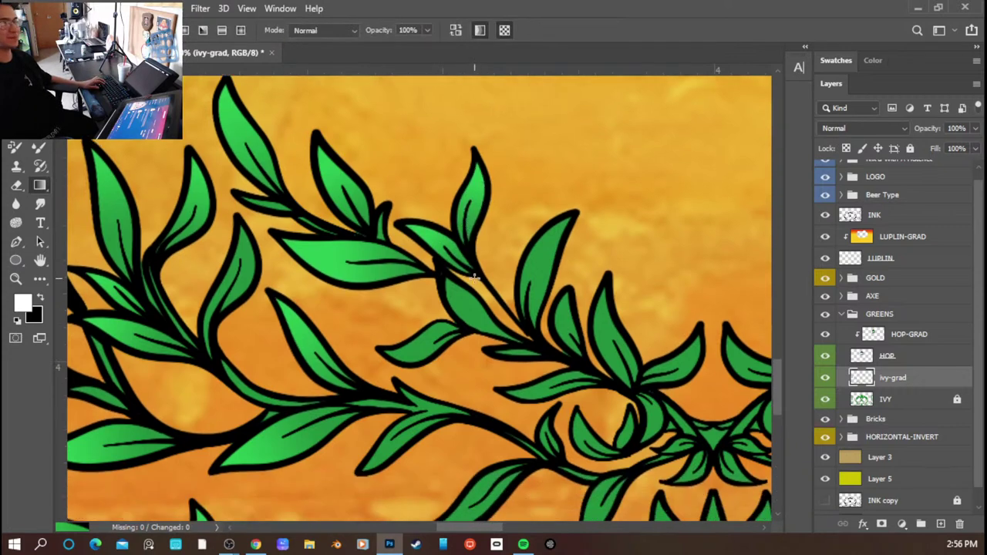
key(w)
click(467, 311)
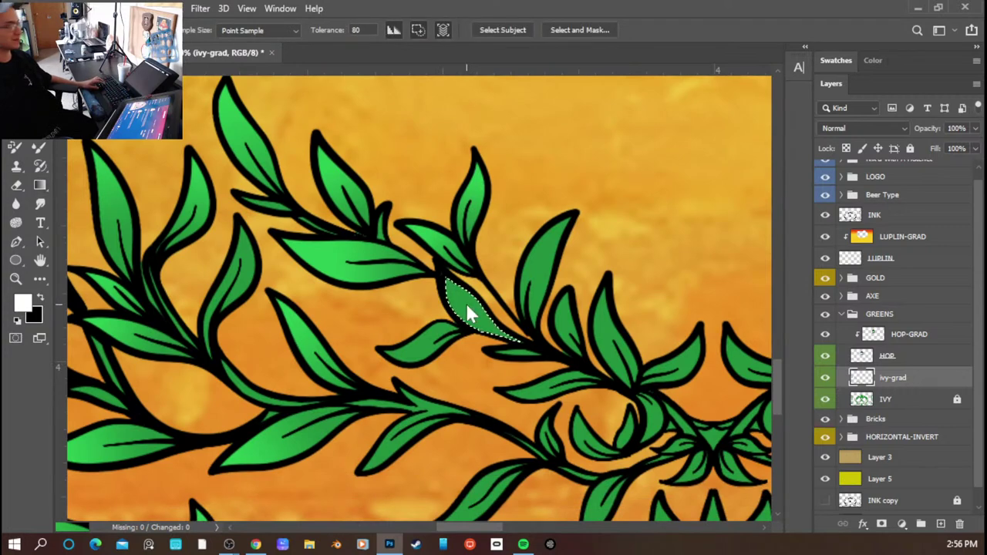
key(g)
drag(453, 290, 492, 328)
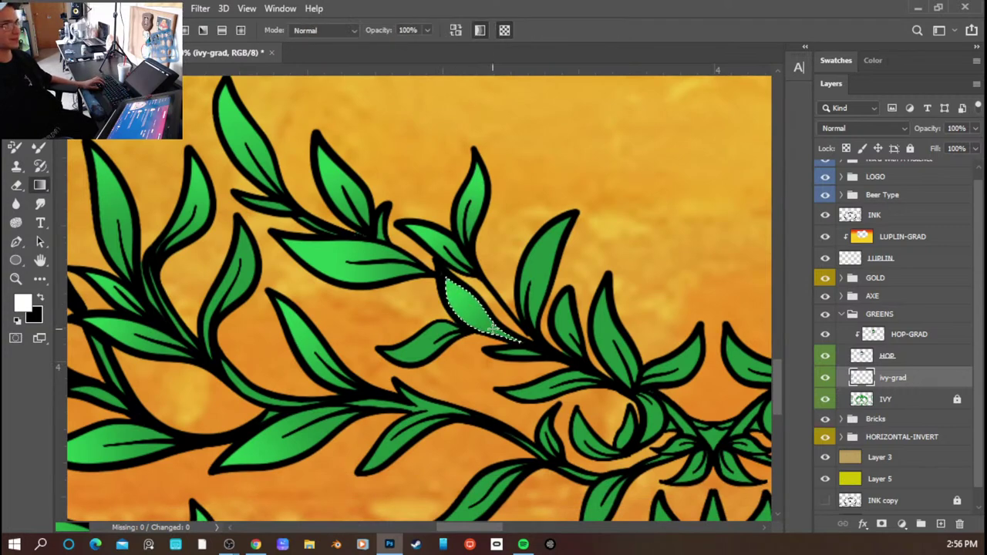
key(ctrl+d)
- Select the tall right-curving leaf above the branch, shade it with a gradient from the tip downward, and deselect
key(w)
click(544, 260)
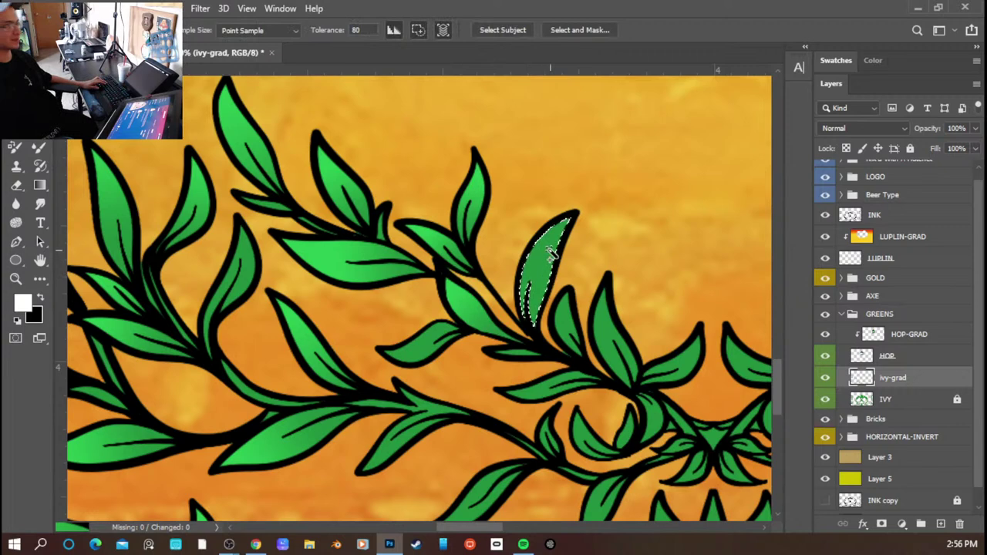
key(g)
drag(562, 229, 544, 263)
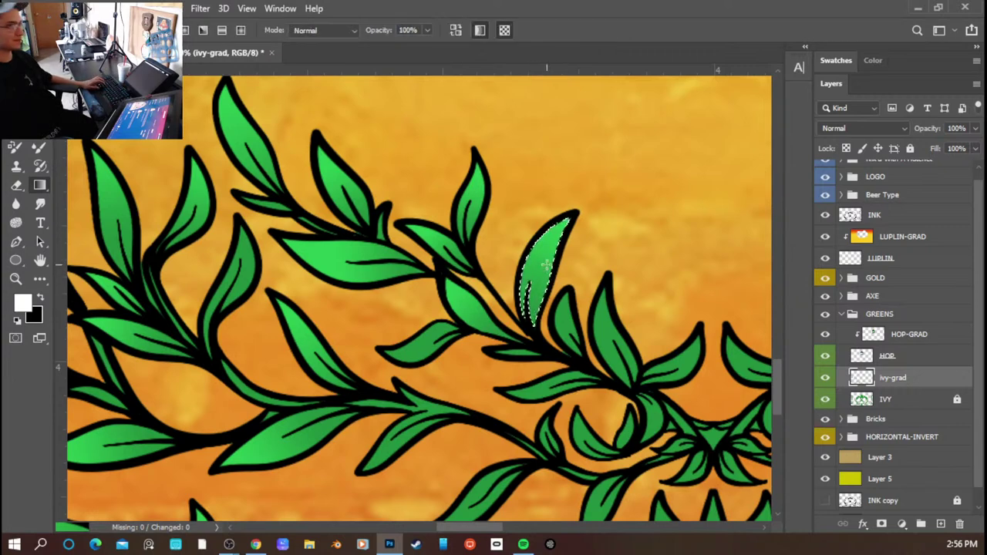
key(ctrl+d)
- Shade the wavy left-pointing leaf under the upper branch with a gradient, save the document, and deselect
key(w)
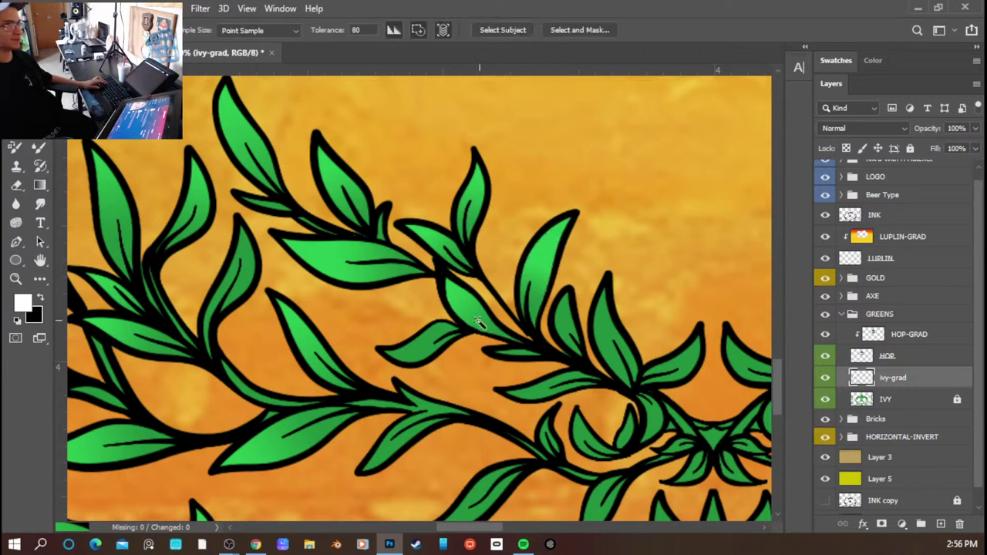
click(412, 352)
key(g)
drag(407, 351, 453, 347)
key(ctrl+s)
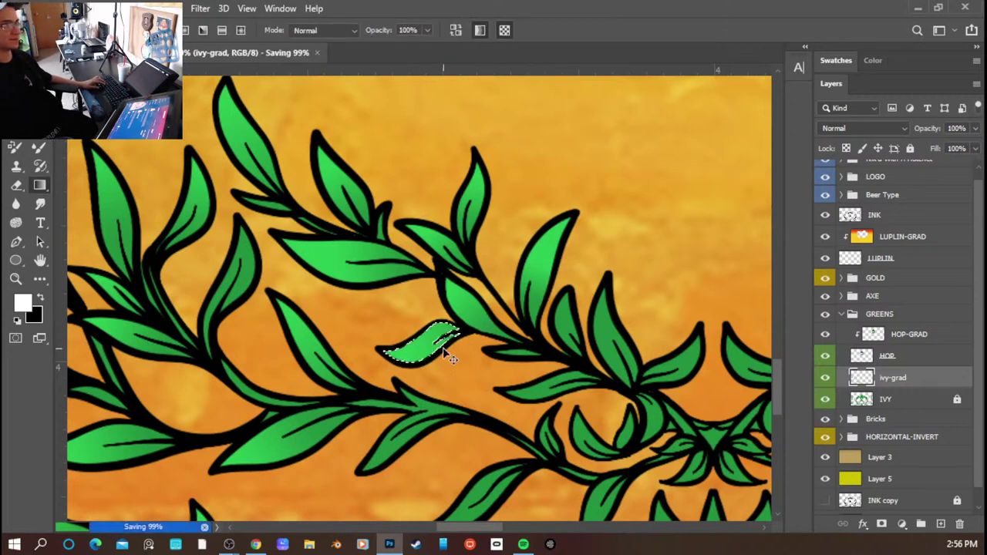
key(ctrl+d)
- Select the thin leaf under the branch together with the short upright leaf above it, shade both with one gradient, and deselect
key(w)
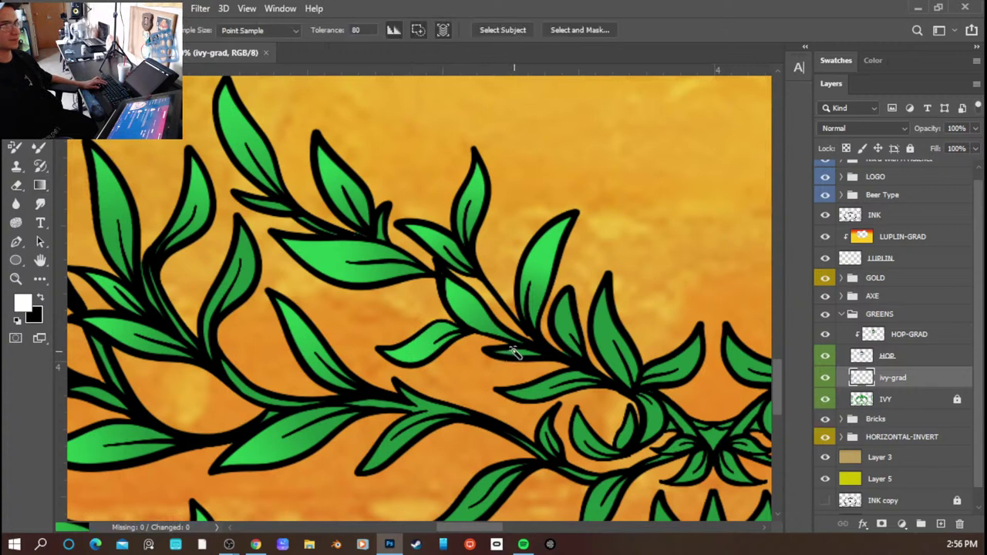
shift+click(562, 326)
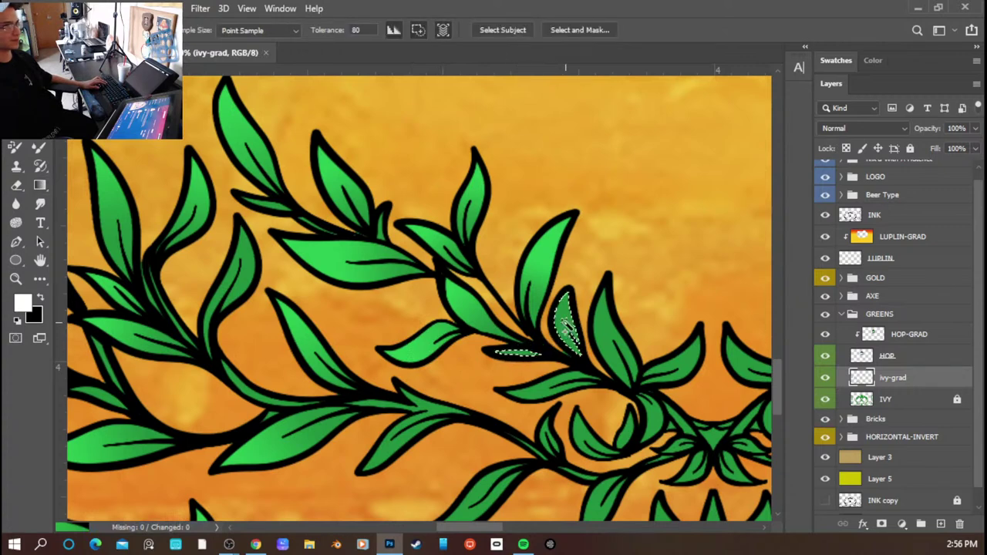
key(g)
drag(531, 315, 581, 368)
key(ctrl+d)
- Shade the long left-pointing leaf above the curled leaves with a gradient toward its base
key(w)
click(551, 391)
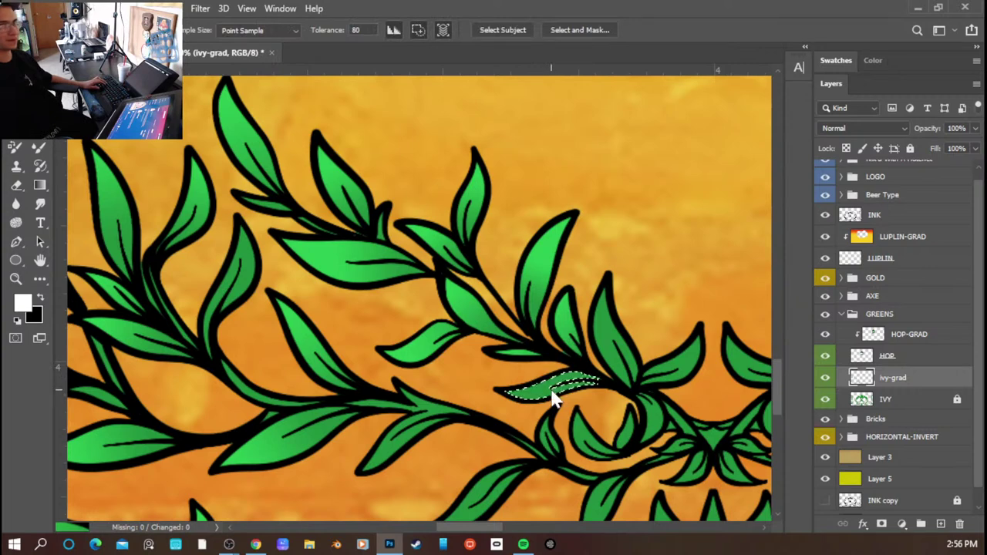
key(g)
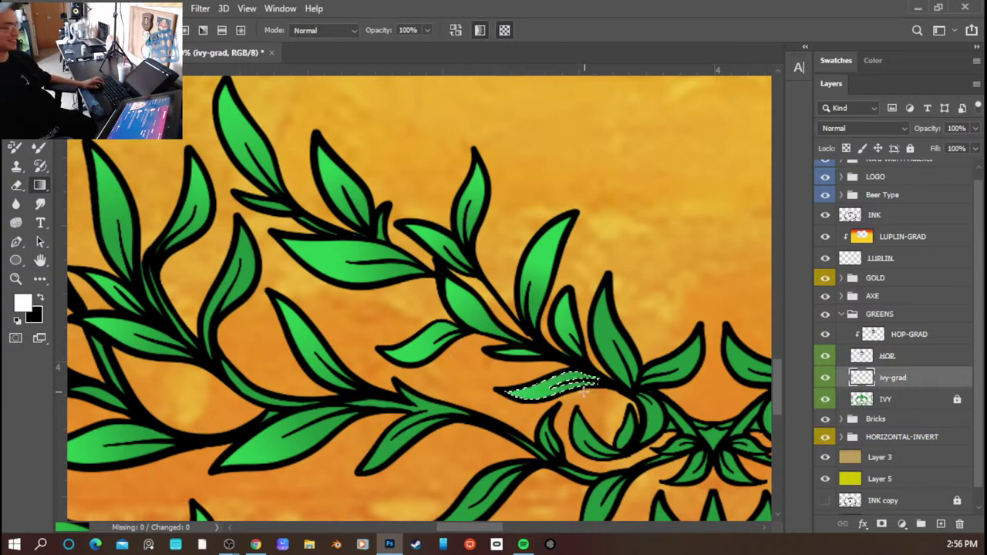
- Select the tall upright leaf at the inner end of the upper branch, shade it with a gradient, and deselect
key(w)
click(606, 339)
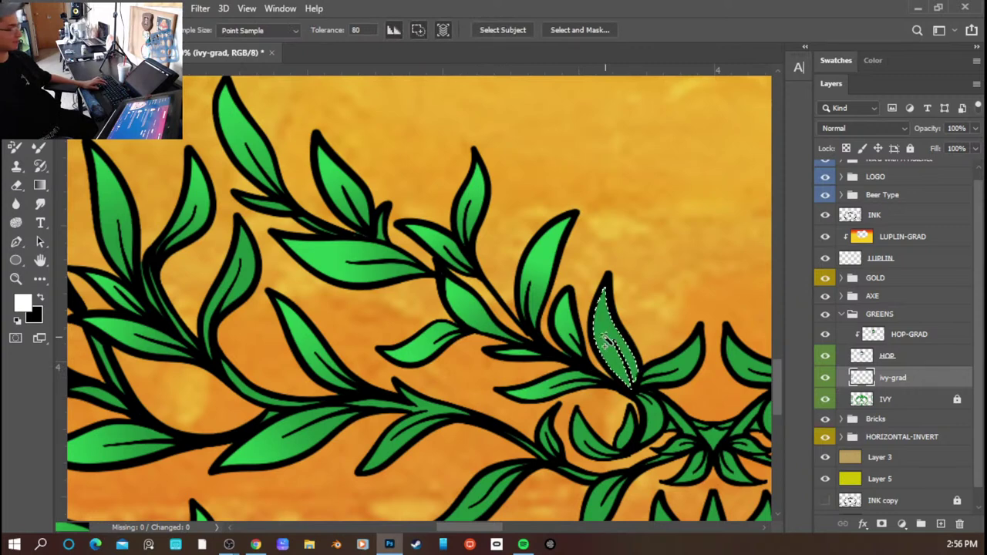
key(g)
key(ctrl+d)
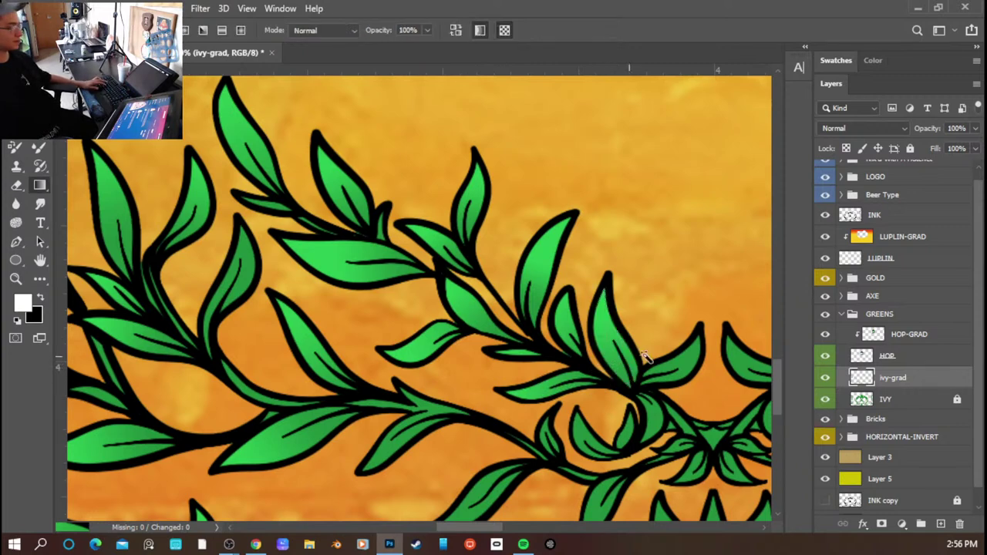
- Shade the right-pointing leaf at the inner end of the upper branch with a gradient from tip to base
key(w)
click(685, 364)
key(g)
drag(692, 334, 663, 379)
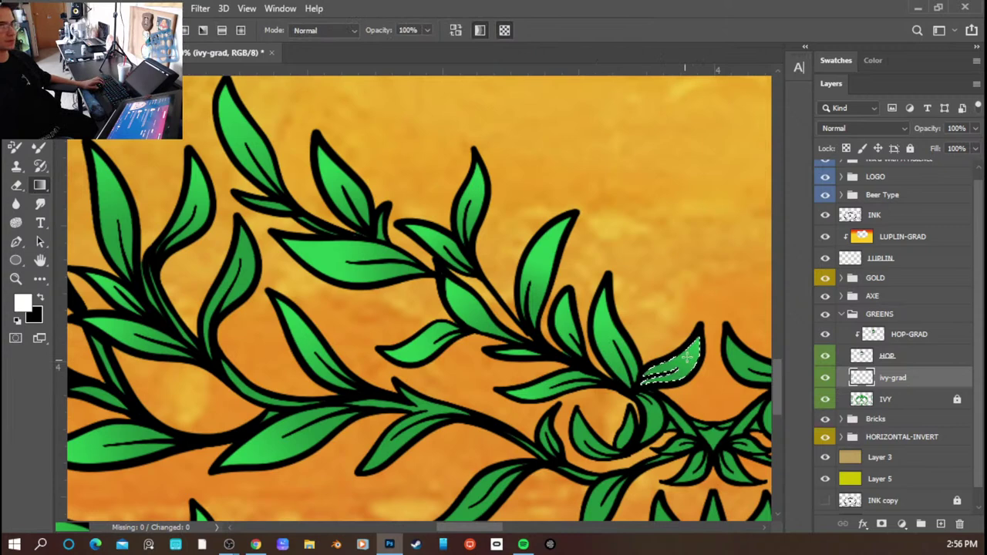
- Select the curled stem piece below the branch's inner end, shade it with a gradient, and deselect
key(w)
click(649, 415)
key(g)
drag(670, 376, 647, 416)
key(ctrl+d)
- Shade the crescent-shaped leaf inside the curl with a gradient
key(w)
click(584, 444)
key(g)
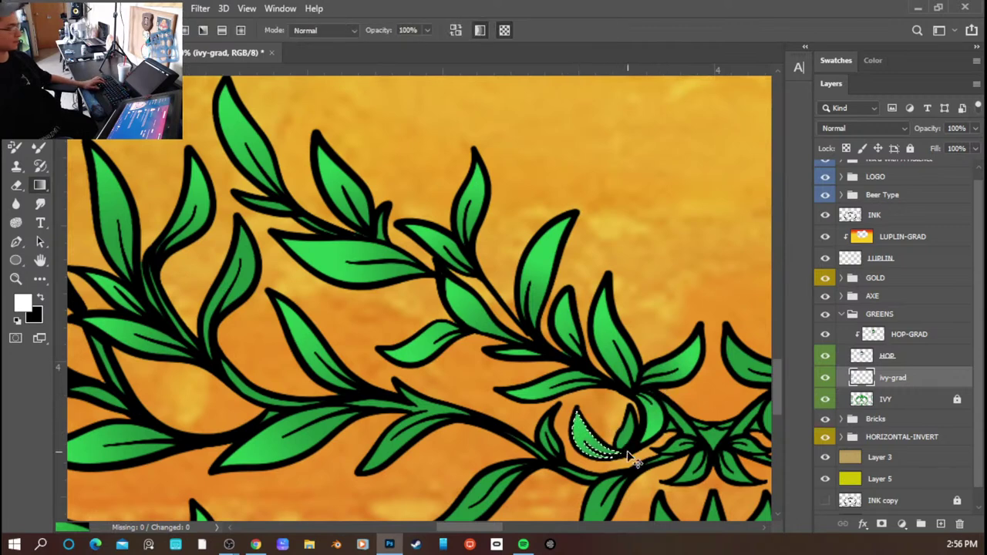
drag(628, 457, 619, 450)
- Select the small inner leaf of the curl beside the crescent leaf and shade it with a gradient
key(w)
key(g)
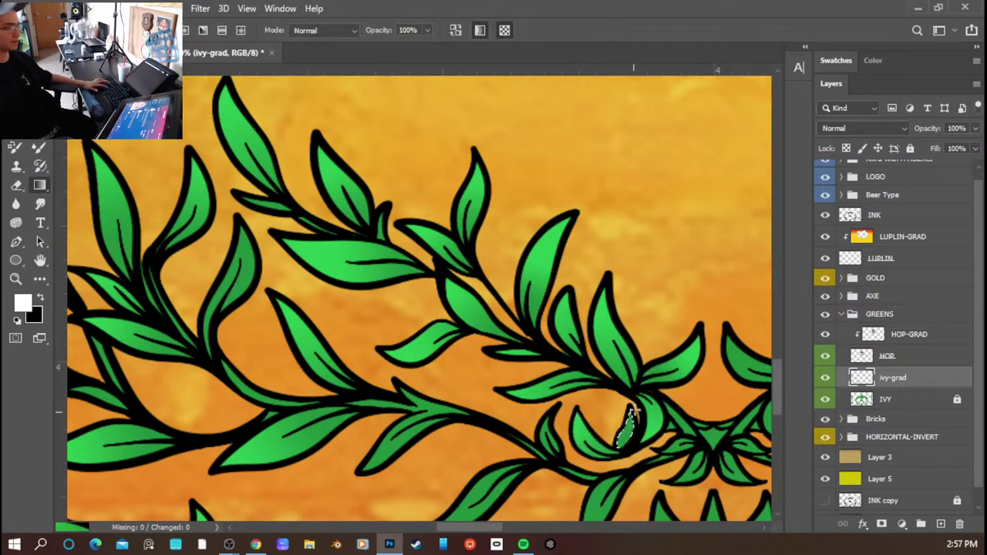
drag(634, 451, 622, 433)
- Select the forked leaf-and-stem piece on the lower branch, shade it with a gradient, and deselect
key(w)
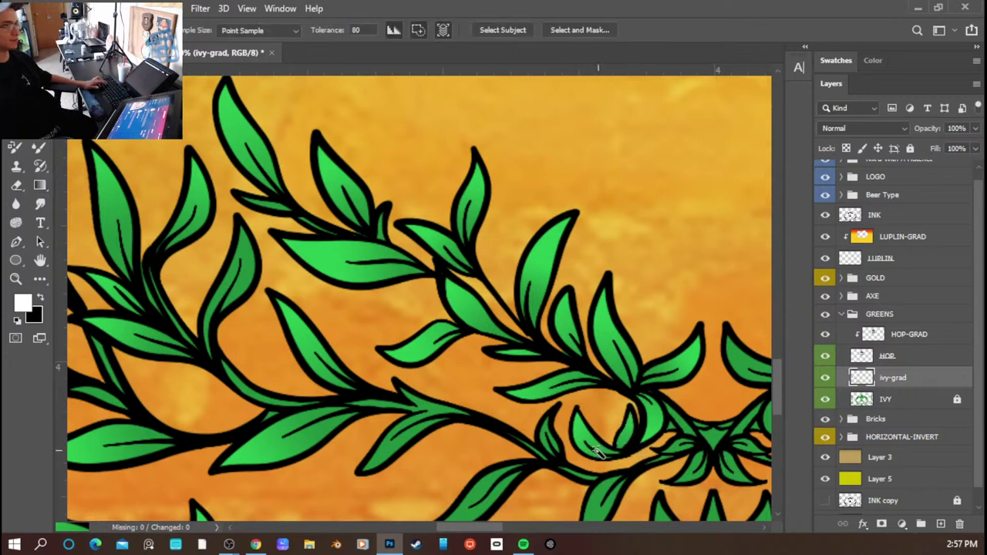
click(430, 409)
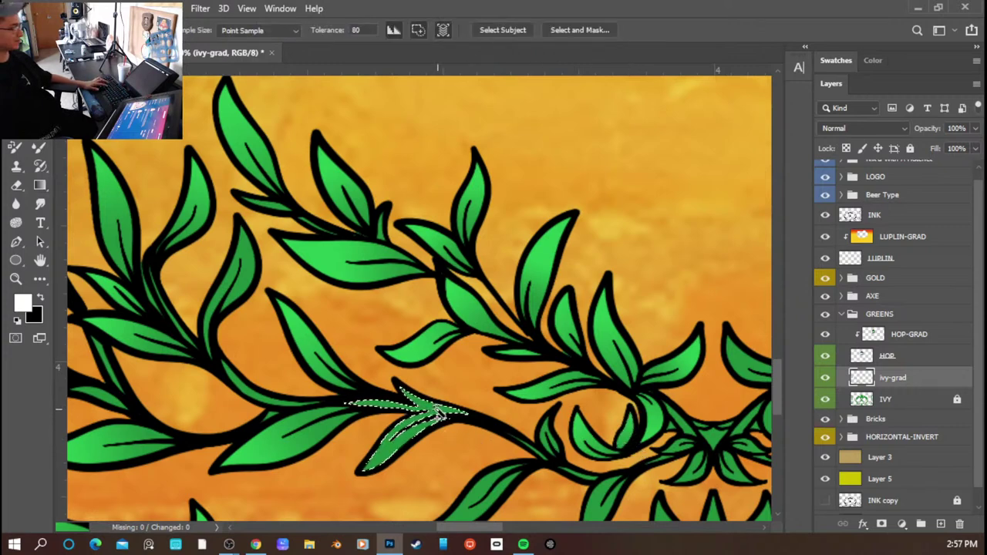
key(g)
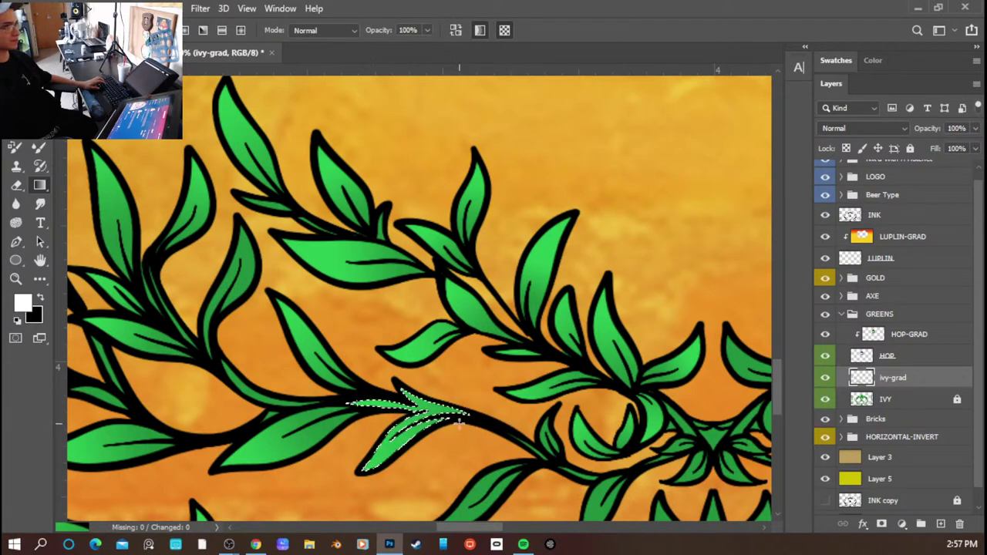
drag(459, 425, 467, 411)
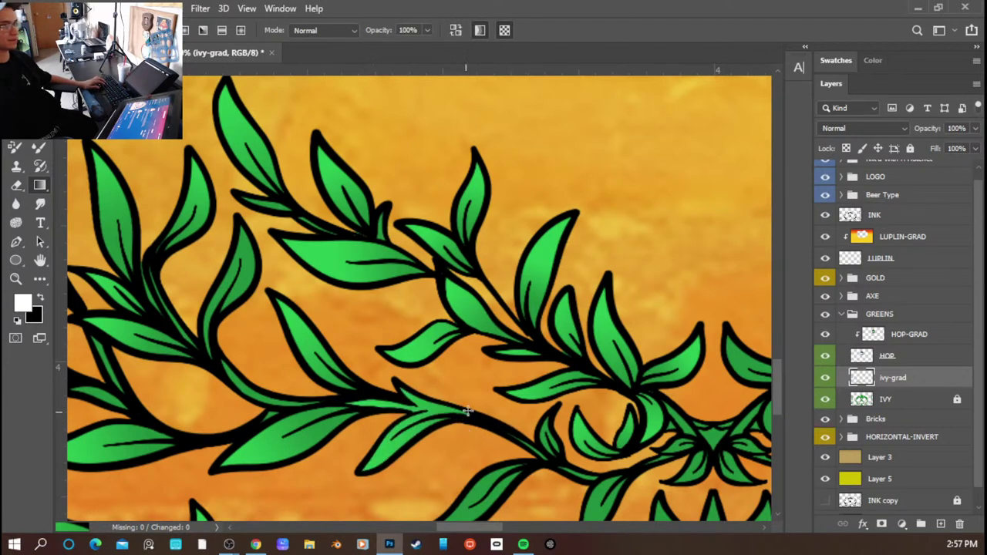
- Shade the small upright leaf on the lower branch beside the crescent leaf with a gradient
key(w)
click(546, 432)
key(g)
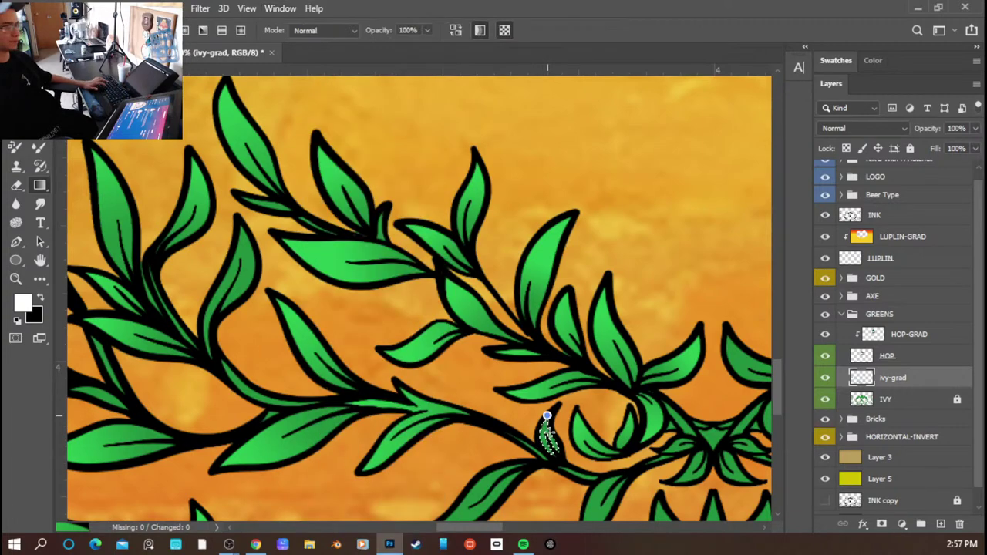
- Shade the diagonal stem piece and the small side leaf beside the central ivy junction with separate gradients
scroll(573, 428, down, 2)
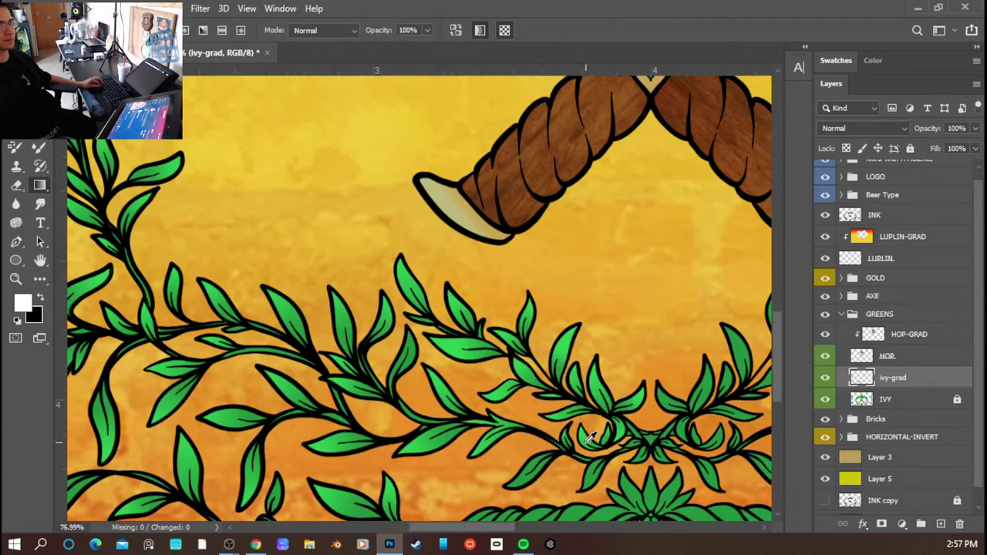
scroll(654, 439, up, 5)
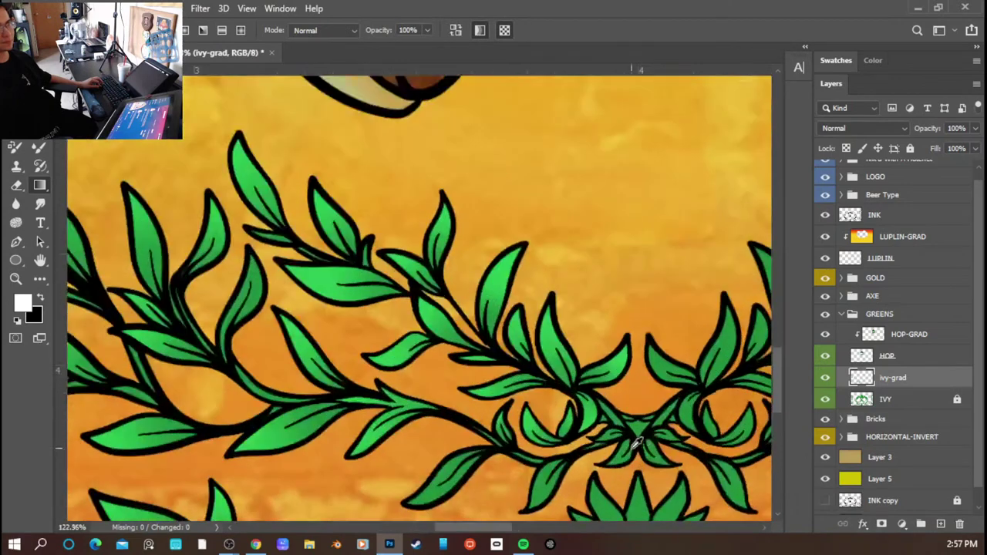
key(w)
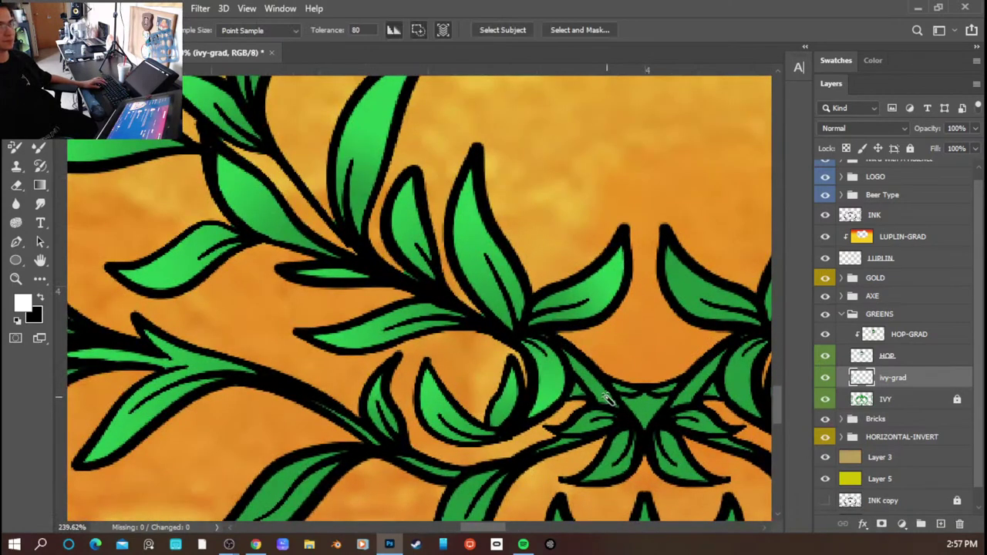
key(g)
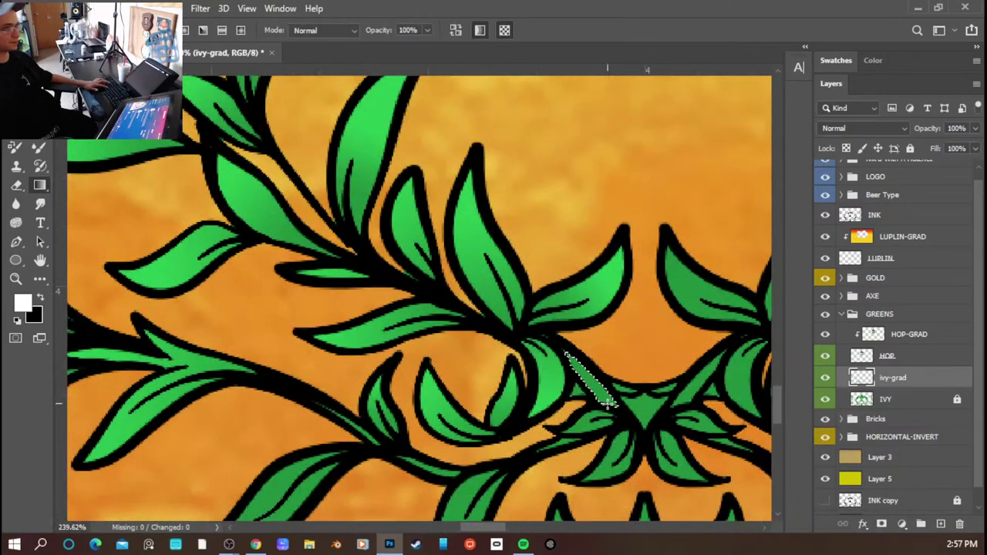
key(w)
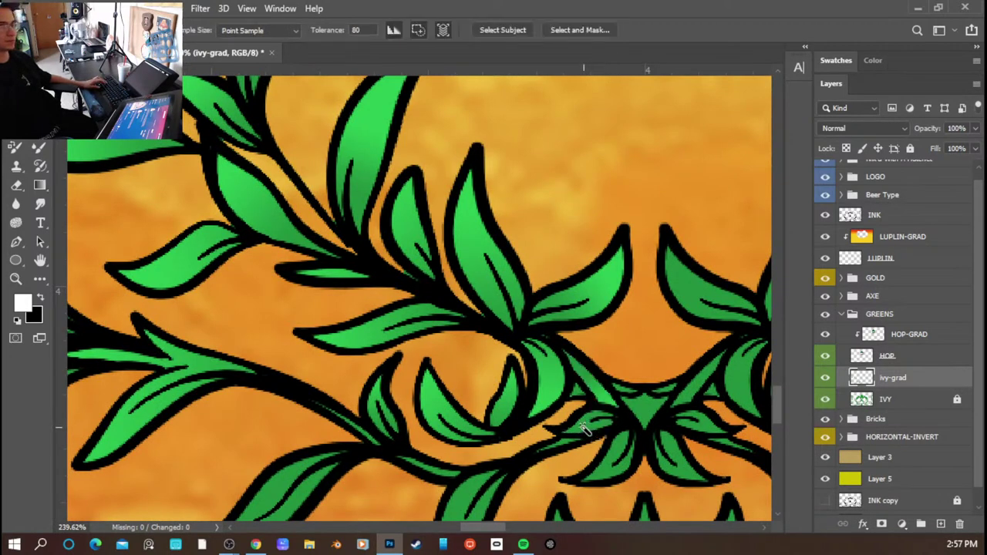
key(g)
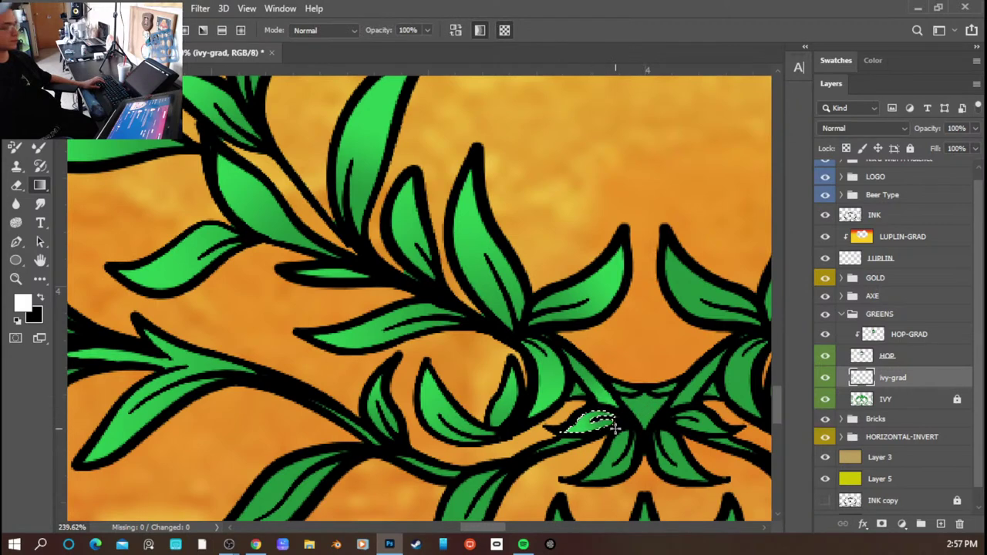
- Shade the lower leaf below the central junction and the thin sliver along the junction's upper edge with gradients
key(w)
click(606, 470)
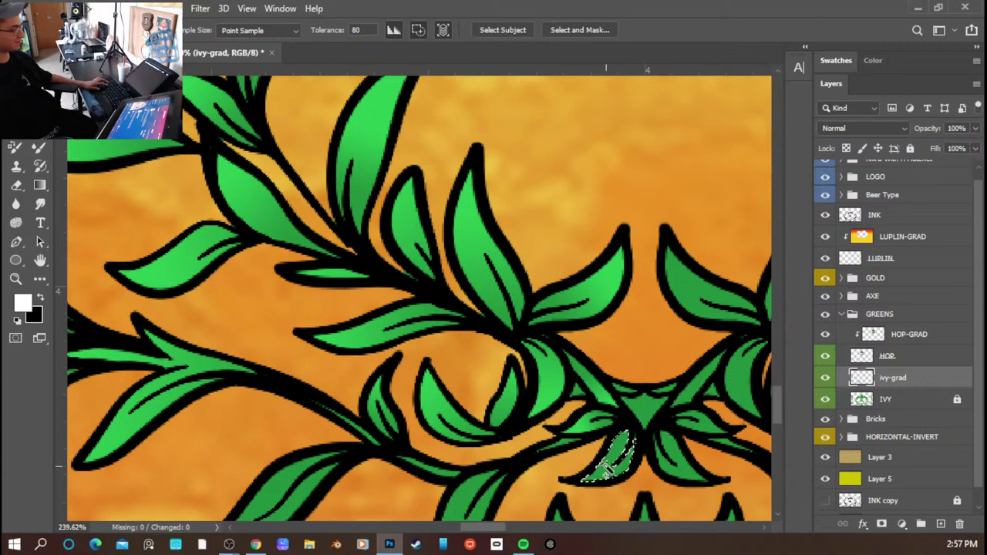
key(g)
key(ctrl+d)
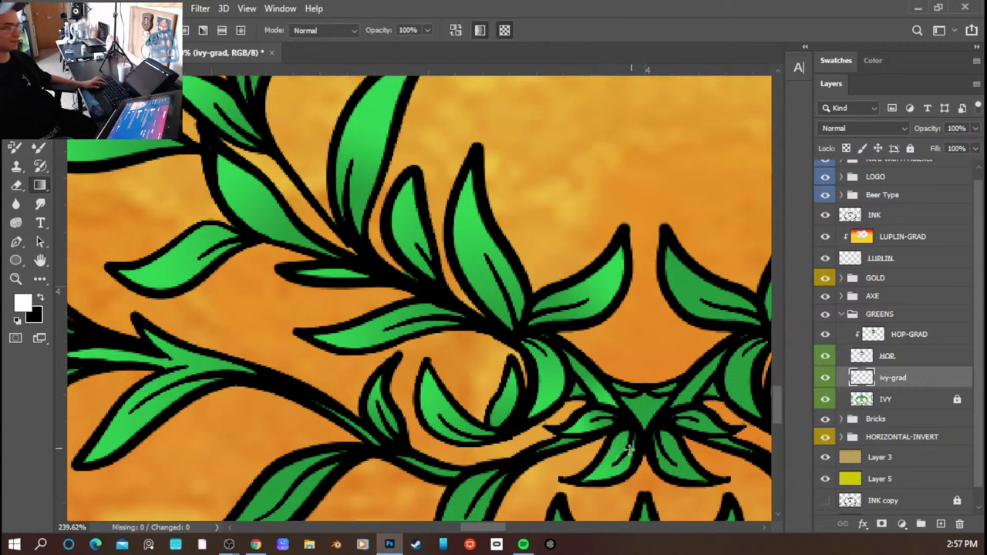
key(w)
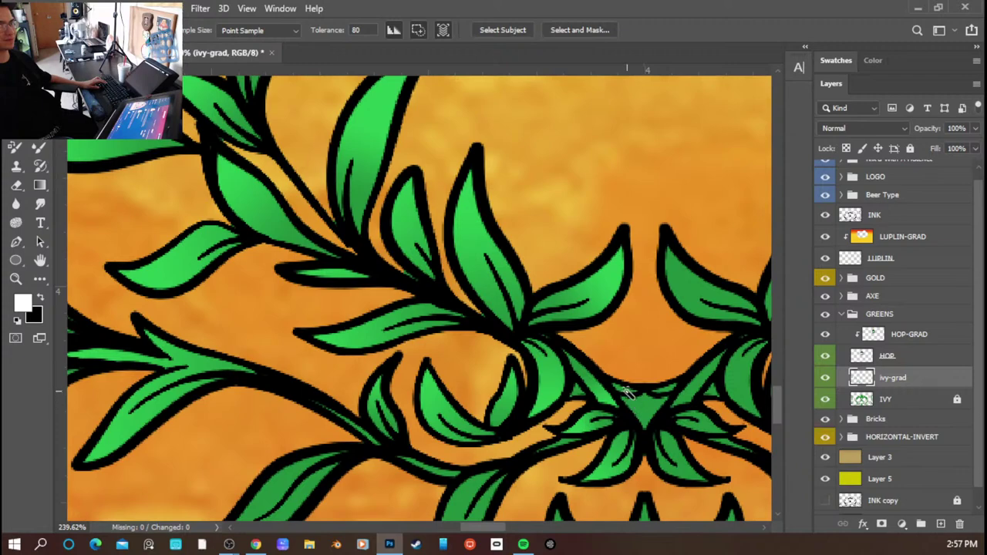
key(g)
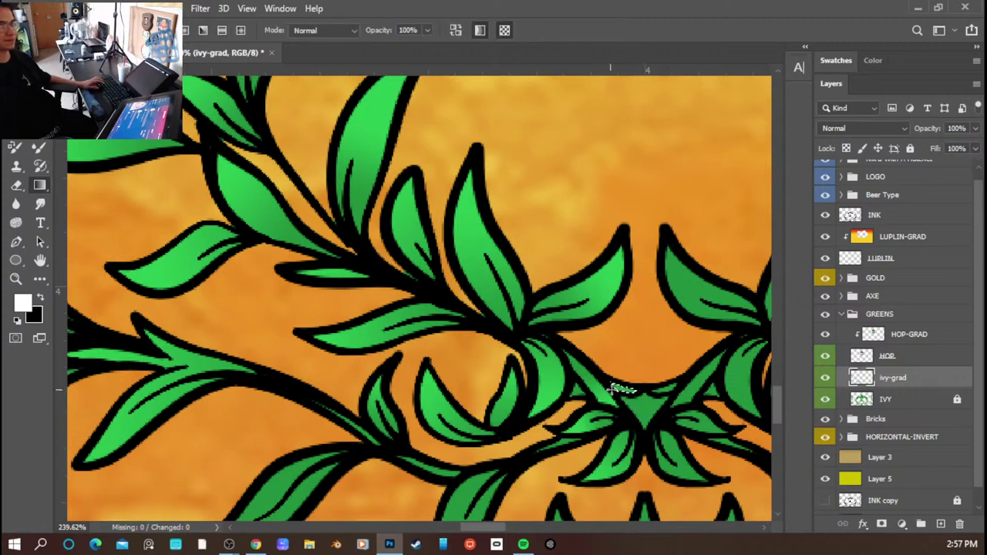
- Select the short stem piece below the small upright leaf on the lower branch and shade it with a gradient
scroll(512, 384, down, 3)
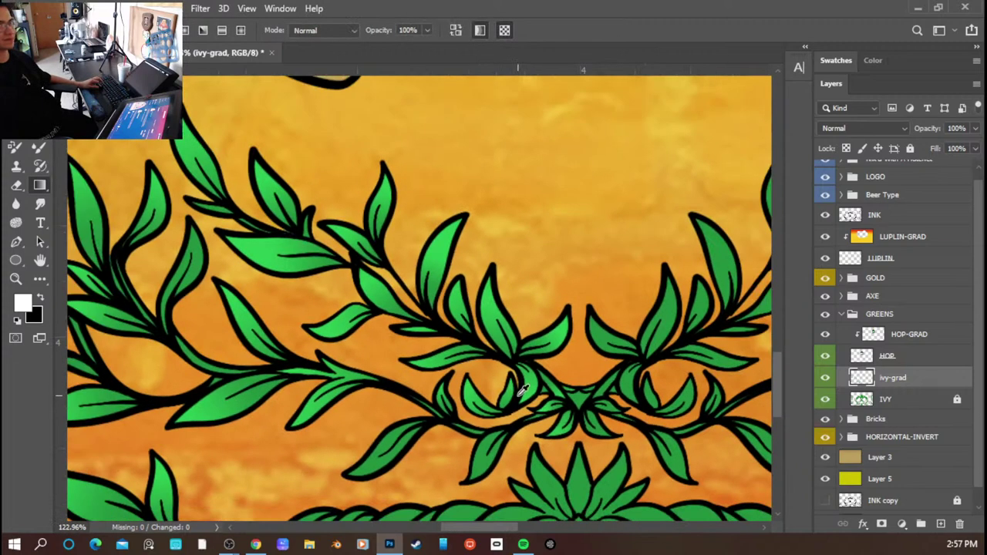
scroll(521, 390, up, 3)
scroll(614, 420, up, 2)
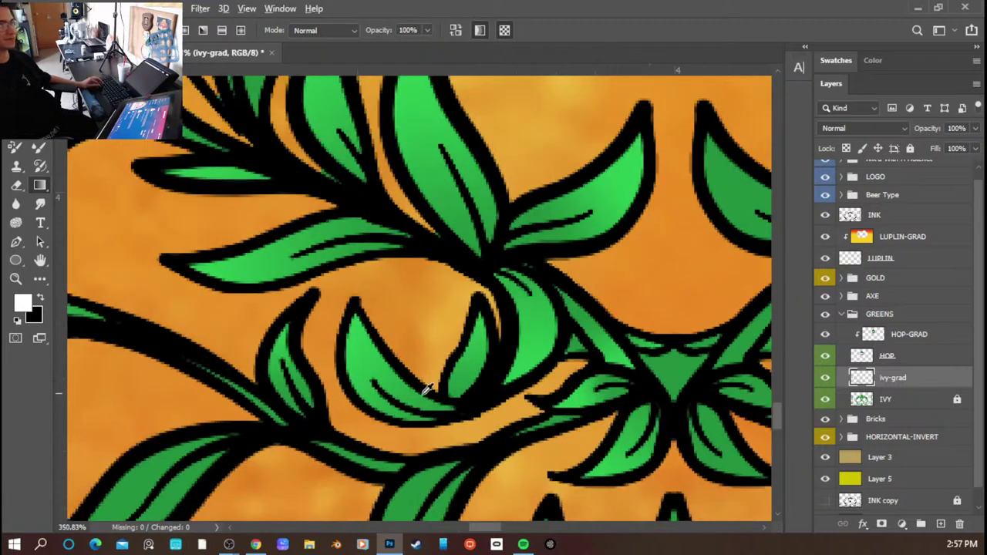
scroll(461, 388, down, 4)
scroll(319, 405, up, 2)
scroll(450, 424, up, 3)
key(w)
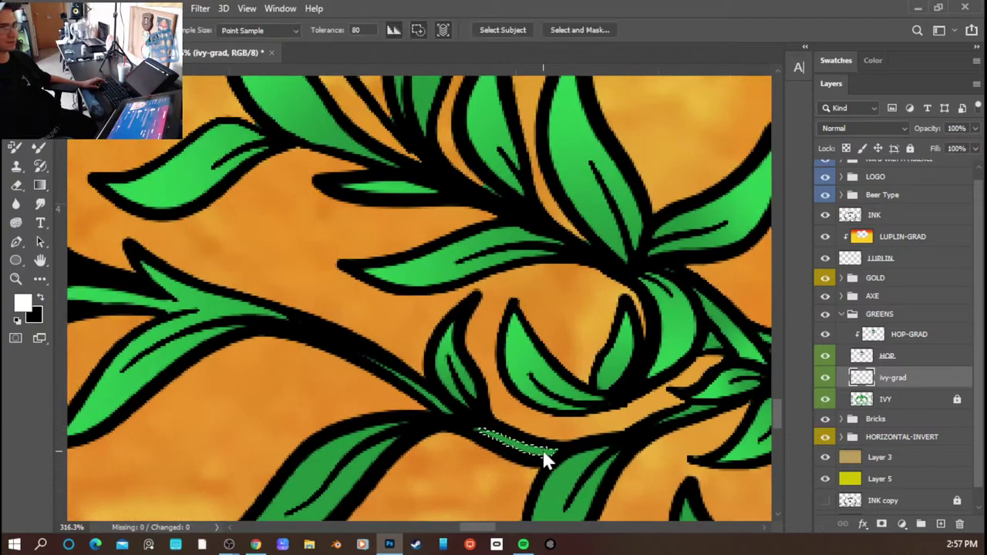
key(g)
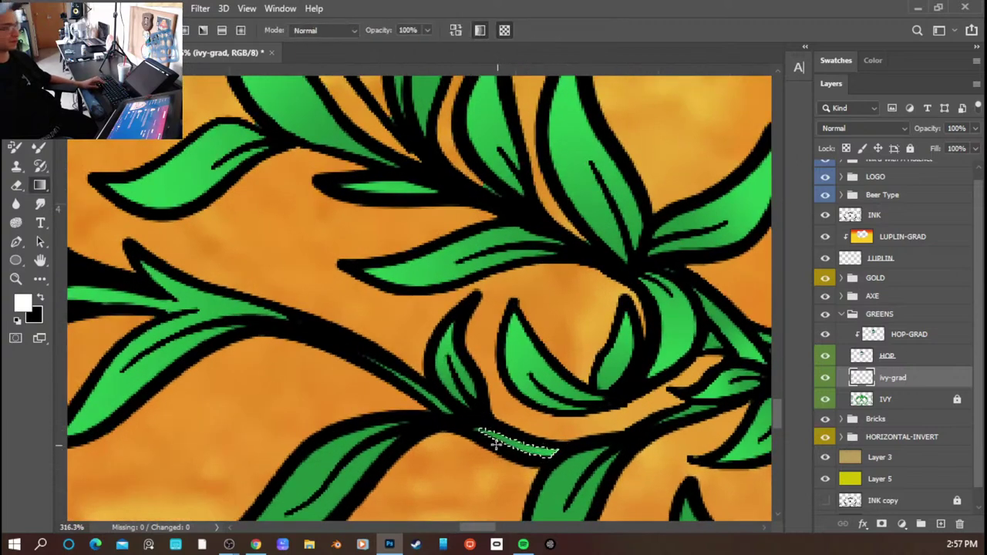
- Shade the thin stem sliver just before the small upright leaf with a gradient and deselect
key(w)
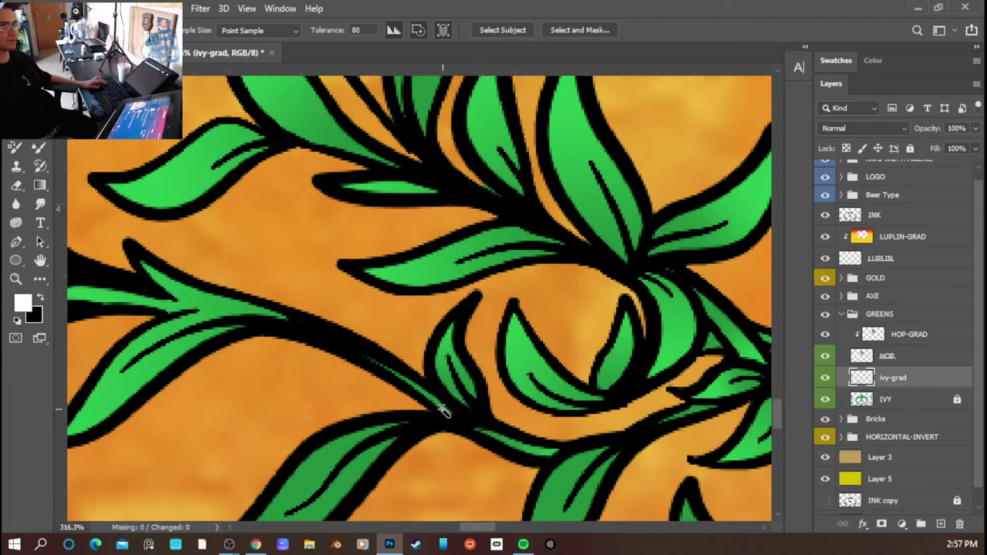
key(g)
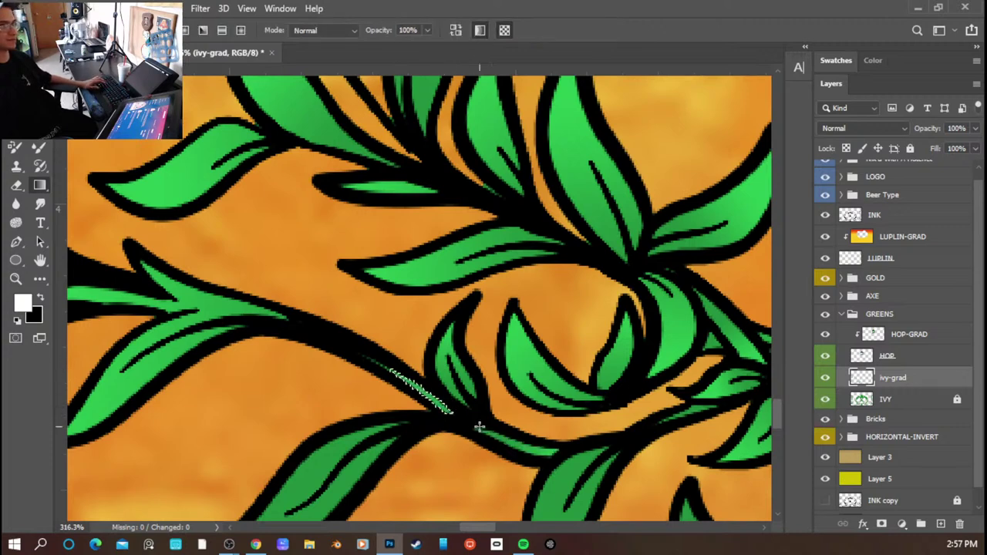
key(ctrl+d)
- Select the short tapered stem piece where the drooping side branch joins, shade it with a gradient, and deselect
scroll(354, 404, down, 6)
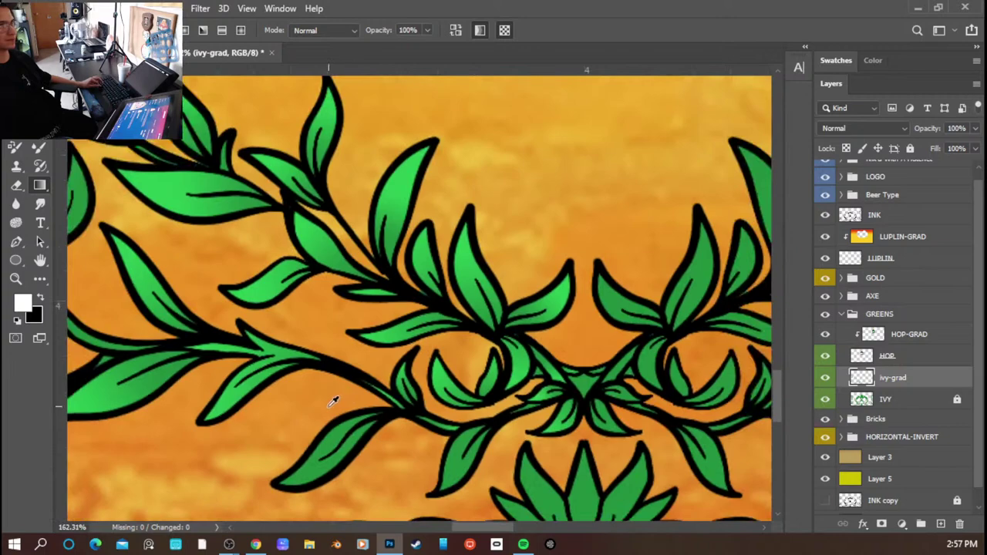
scroll(309, 423, left, 4)
scroll(323, 416, up, 4)
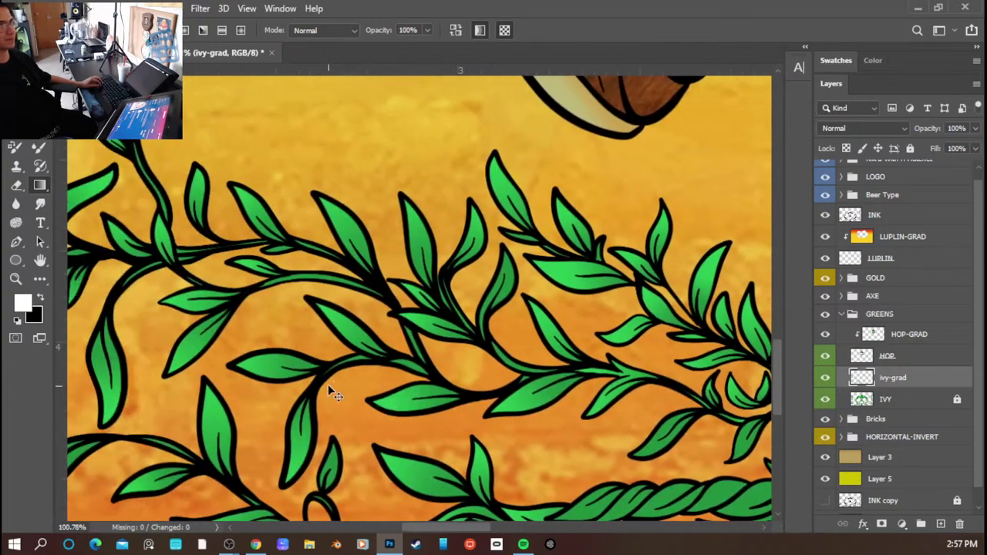
key(w)
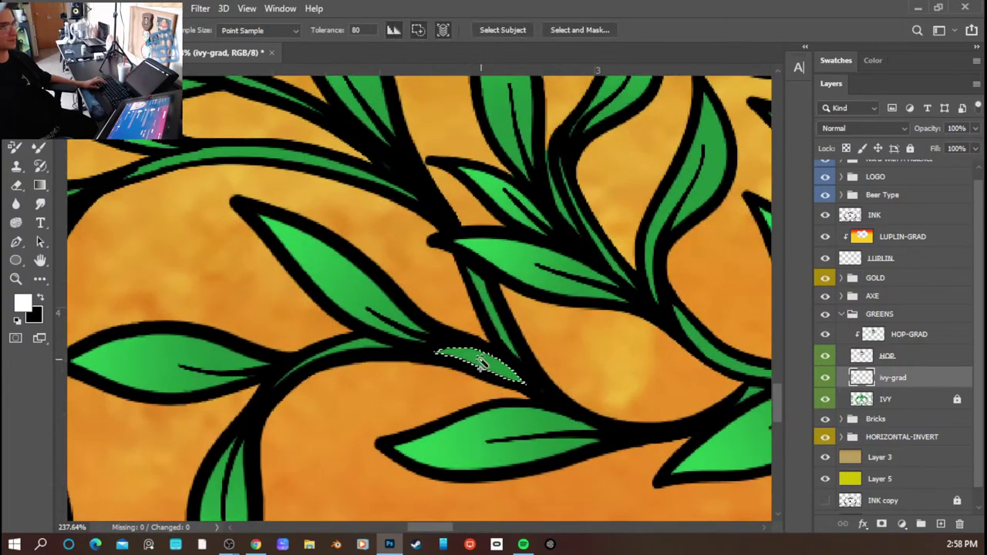
key(g)
drag(503, 368, 416, 337)
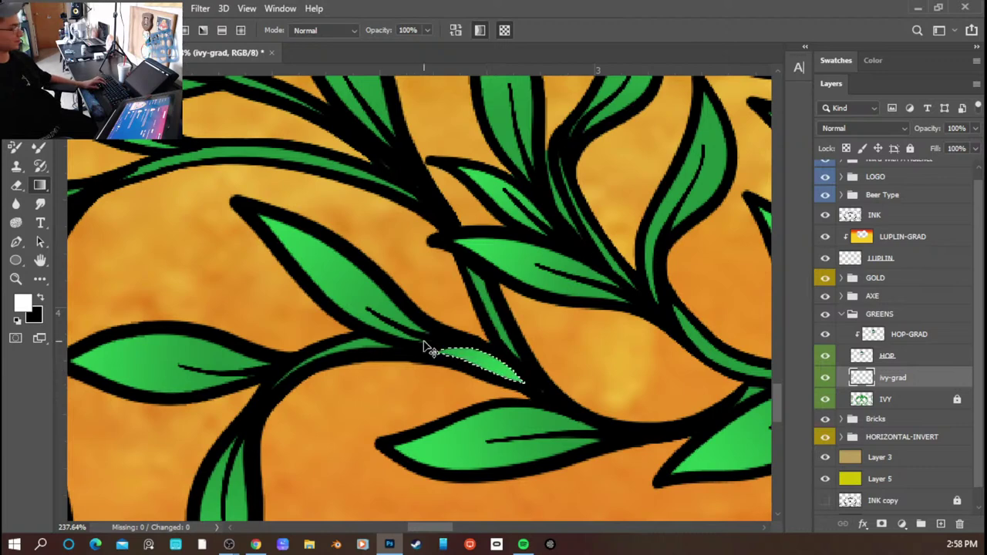
key(ctrl+d)
- Select the thin arched stem piece of the drooping side branch, shade it with a gradient, and deselect
key(w)
click(359, 344)
key(g)
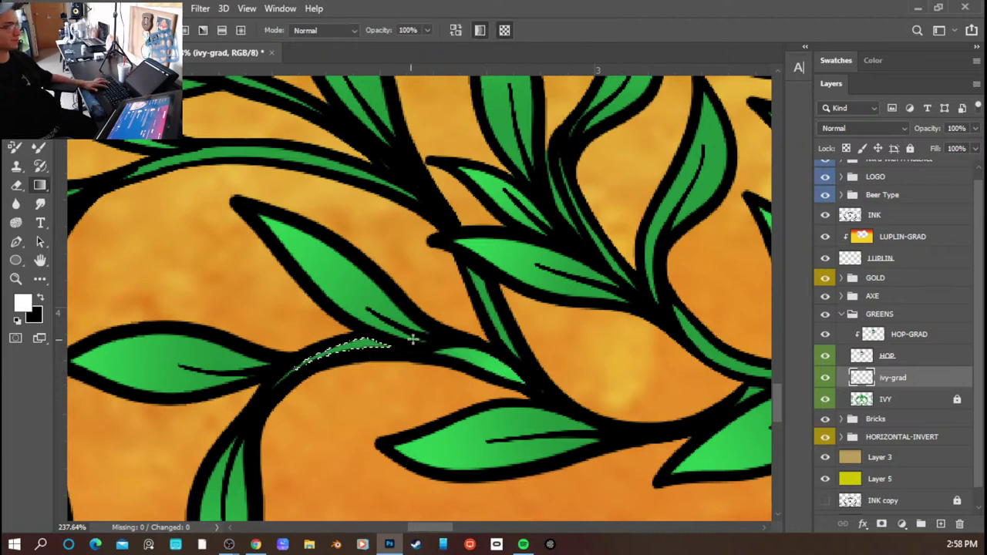
key(ctrl+d)
- Select the long arched stem of the middle branch, shade it with a gradient, and deselect
scroll(384, 346, down, 4)
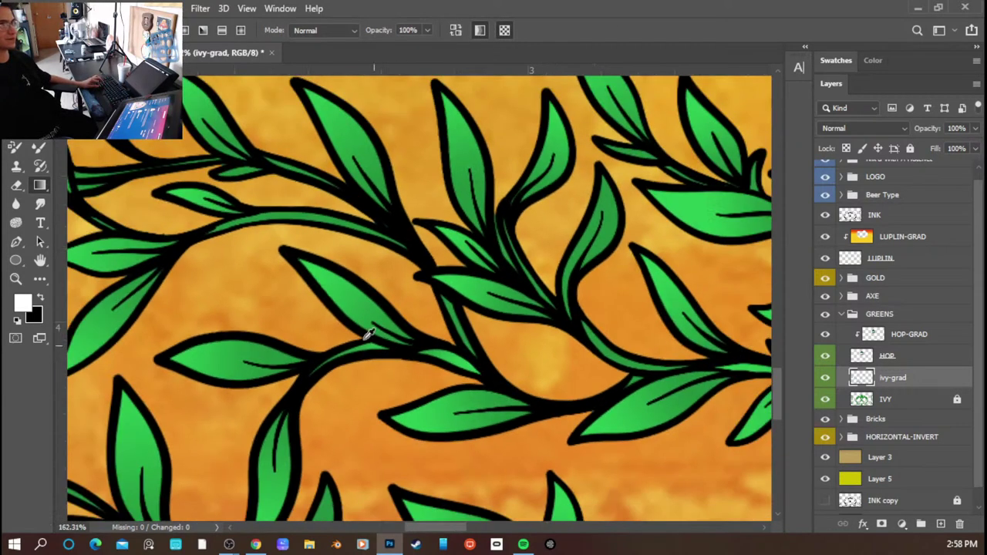
scroll(285, 236, up, 3)
scroll(294, 262, left, 2)
drag(294, 265, 455, 331)
key(w)
click(479, 390)
key(g)
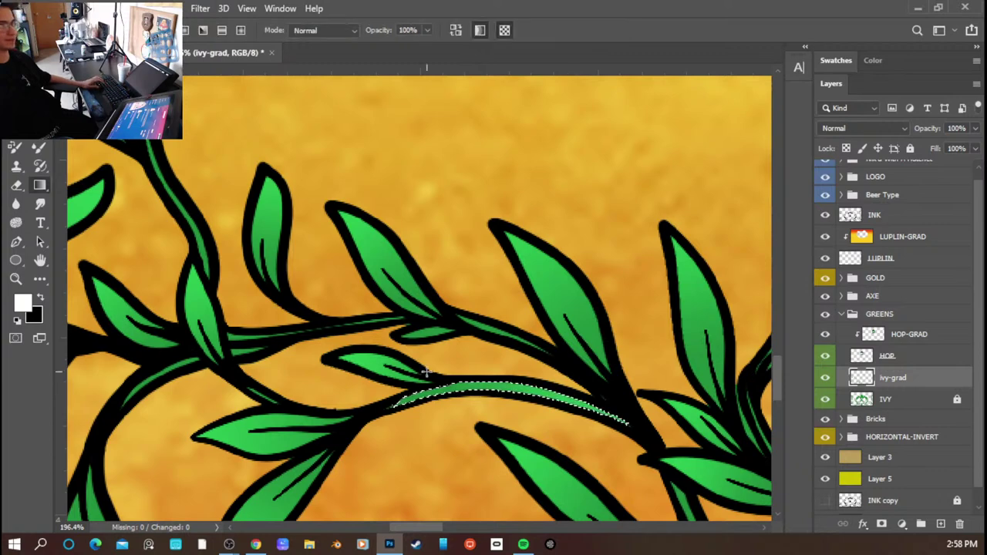
drag(506, 396, 588, 391)
key(ctrl+d)
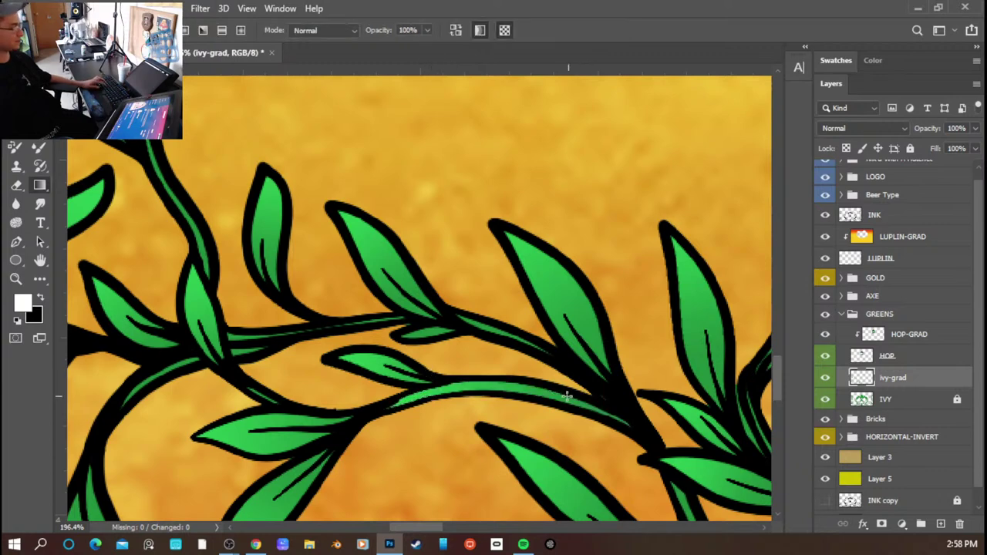
- Select the narrow stem piece on the branch above the long arched stem, shade it with a gradient, and deselect
key(w)
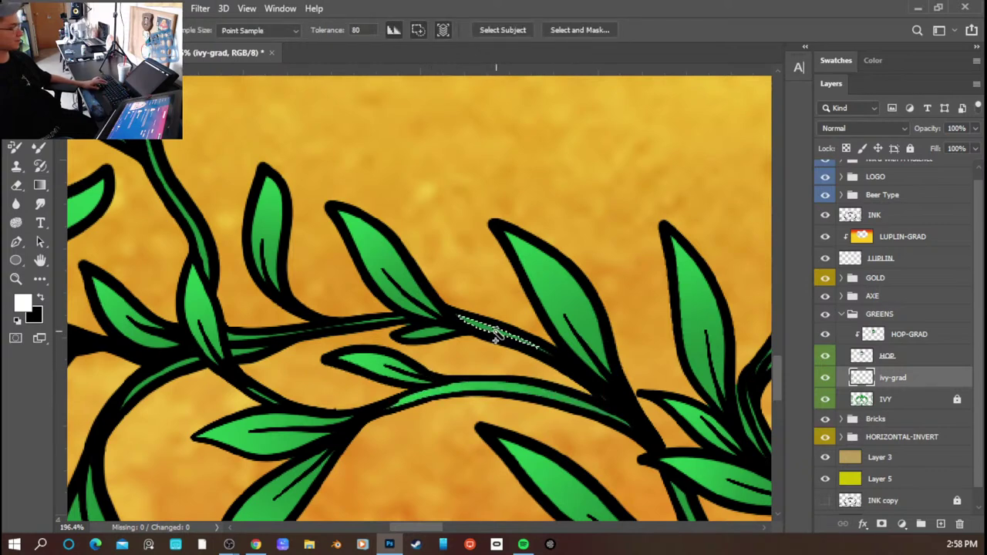
key(g)
drag(563, 379, 401, 339)
key(ctrl+d)
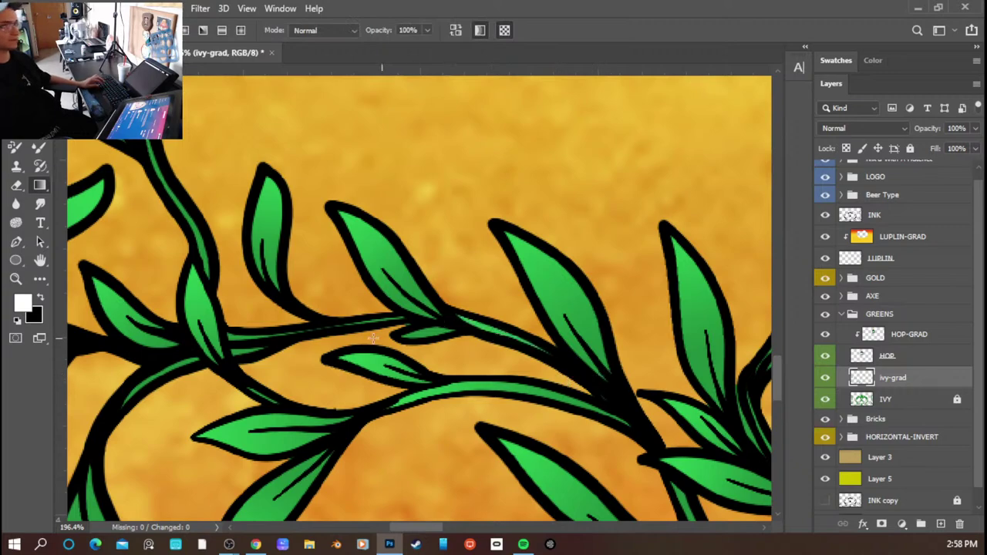
- Select the long hanging leaf near the Mad Hatchet logo, shade it from its tip with a gradient, and deselect
scroll(293, 324, down, 5)
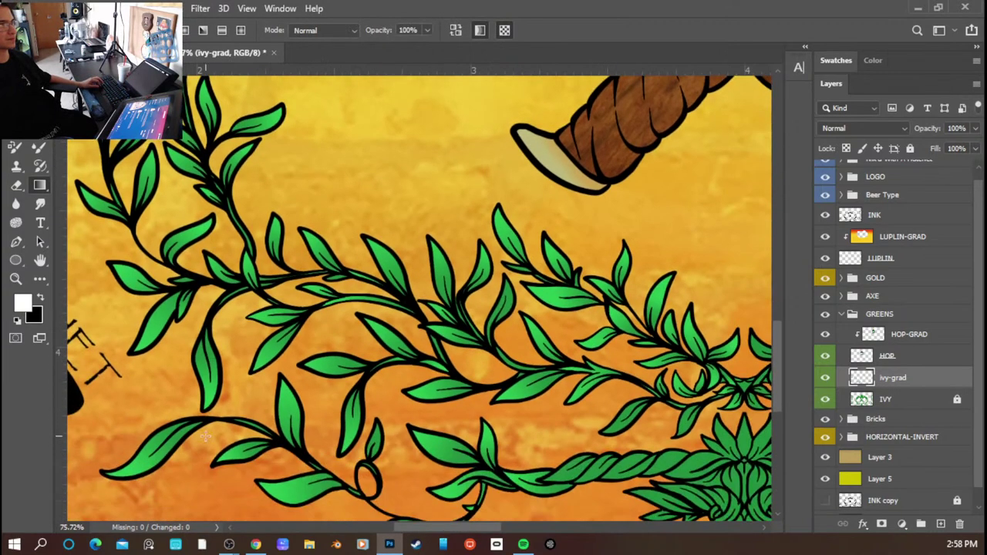
scroll(269, 383, up, 3)
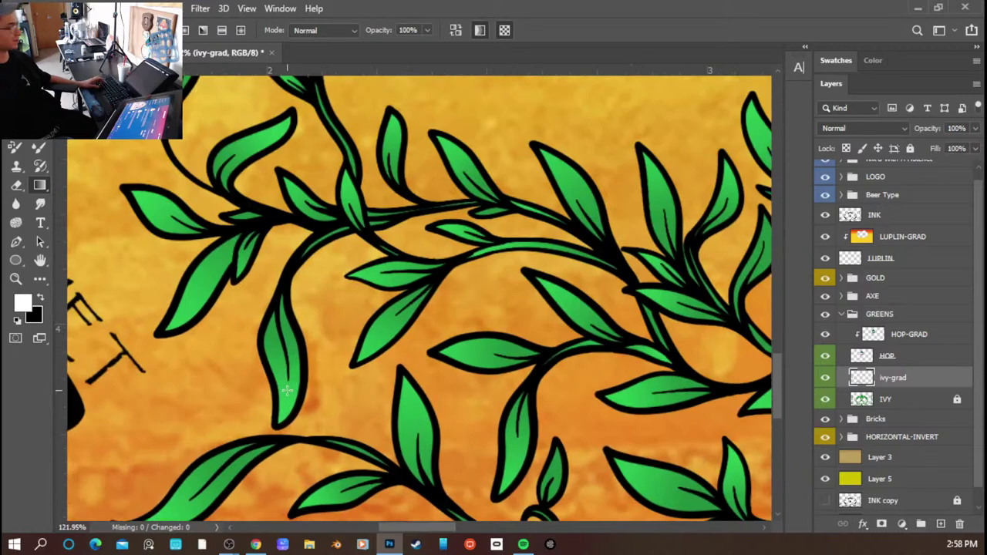
key(w)
click(286, 391)
key(g)
drag(293, 405, 281, 296)
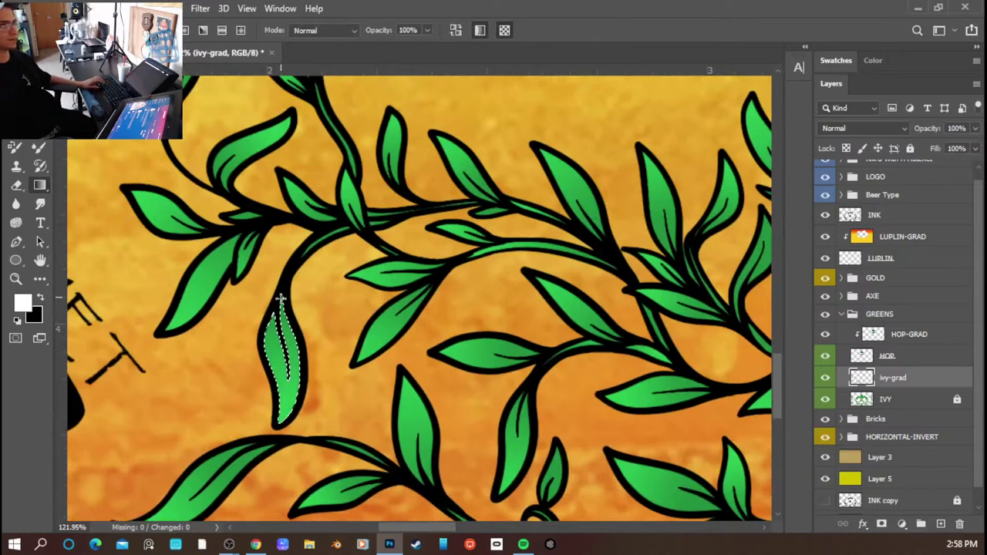
key(ctrl+d)
- Select the outermost unshaded twist of the braided vine, undo the first gradient attempt, shade it again, and deselect
scroll(318, 354, down, 5)
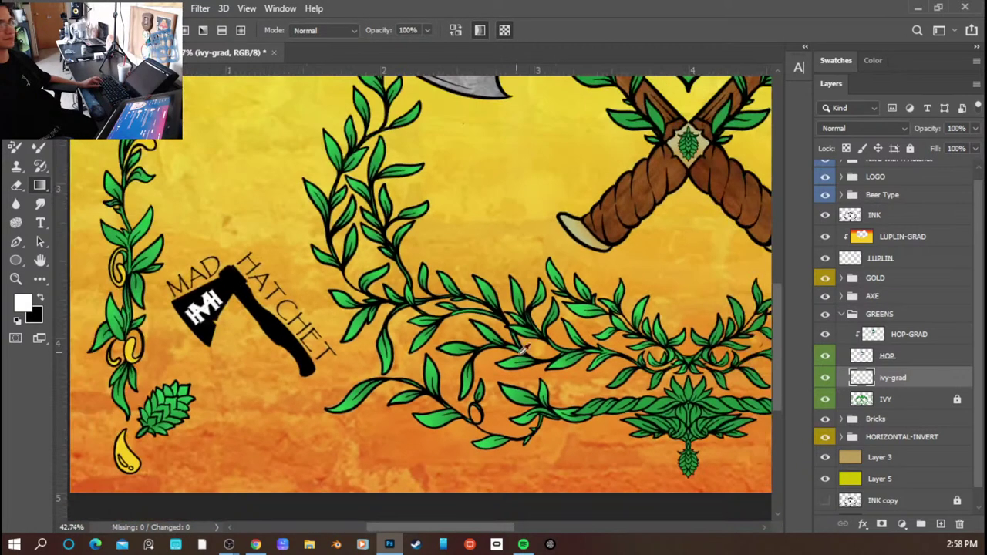
scroll(599, 392, up, 5)
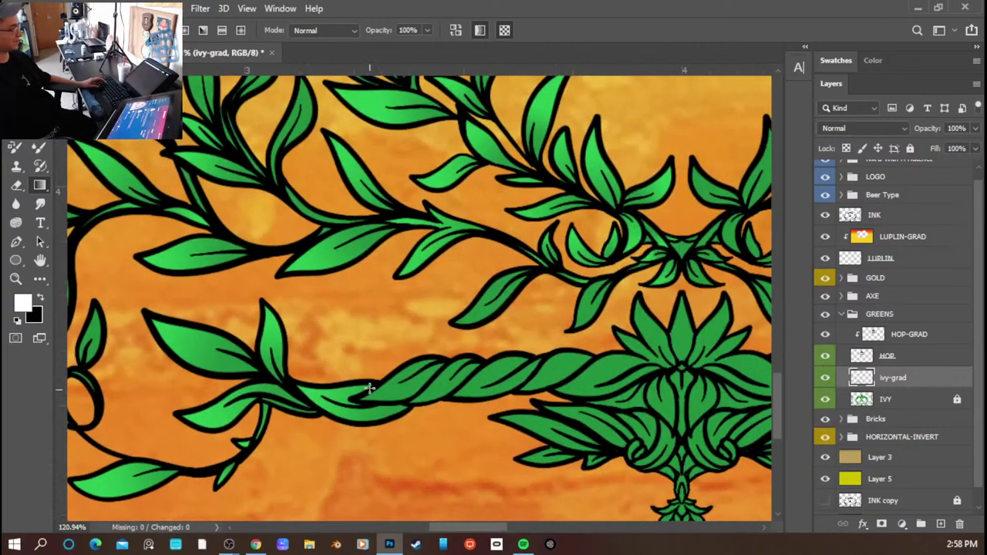
key(w)
click(393, 404)
shift+click(419, 395)
key(g)
drag(474, 367, 404, 388)
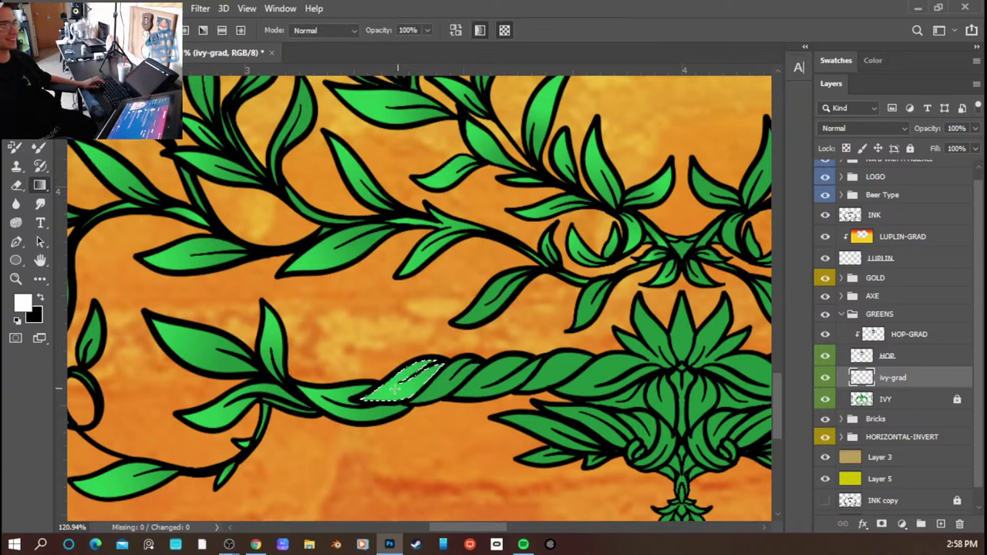
key(ctrl+z)
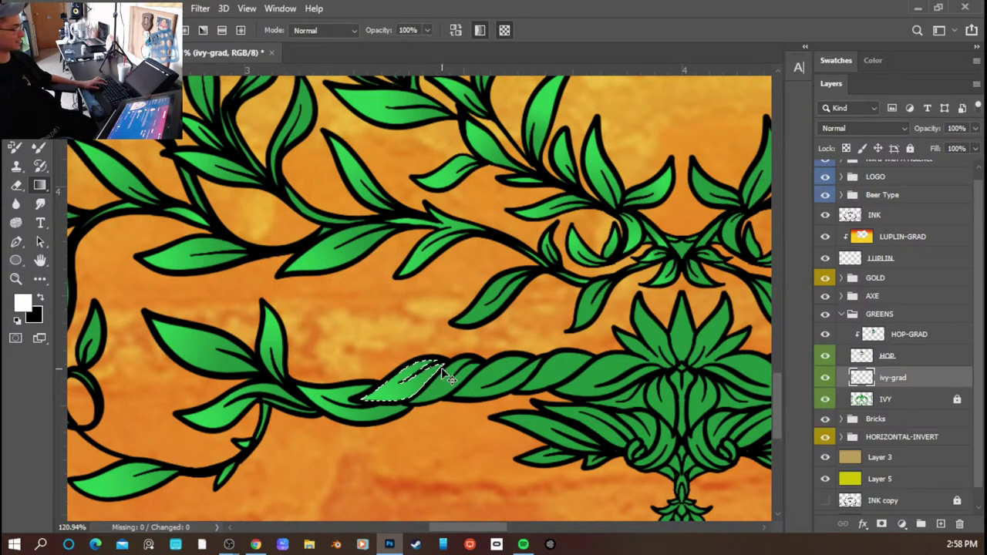
key(ctrl+d)
- Select the adjacent twist of the braided vine toward the centre, shade it with a gradient, and deselect
key(w)
key(g)
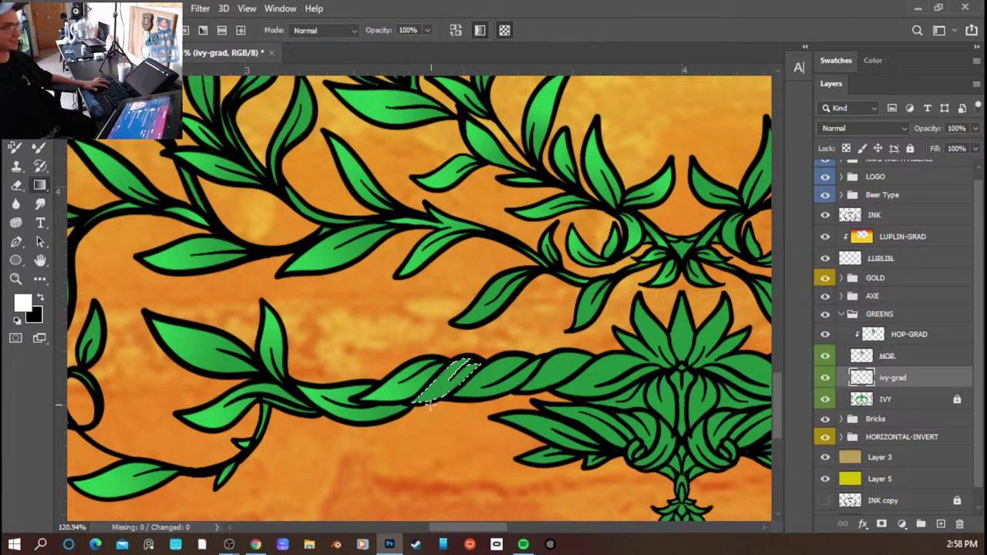
drag(462, 373, 465, 386)
key(ctrl+d)
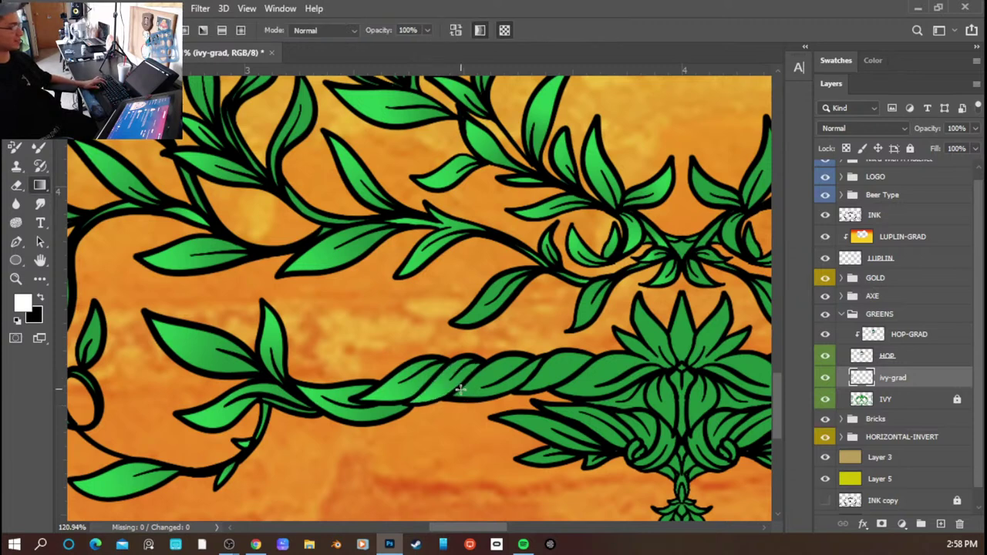
- Select the next unshaded twist of the braided vine toward the centre, shade it with a gradient from its outer tip, and deselect
key(w)
click(473, 394)
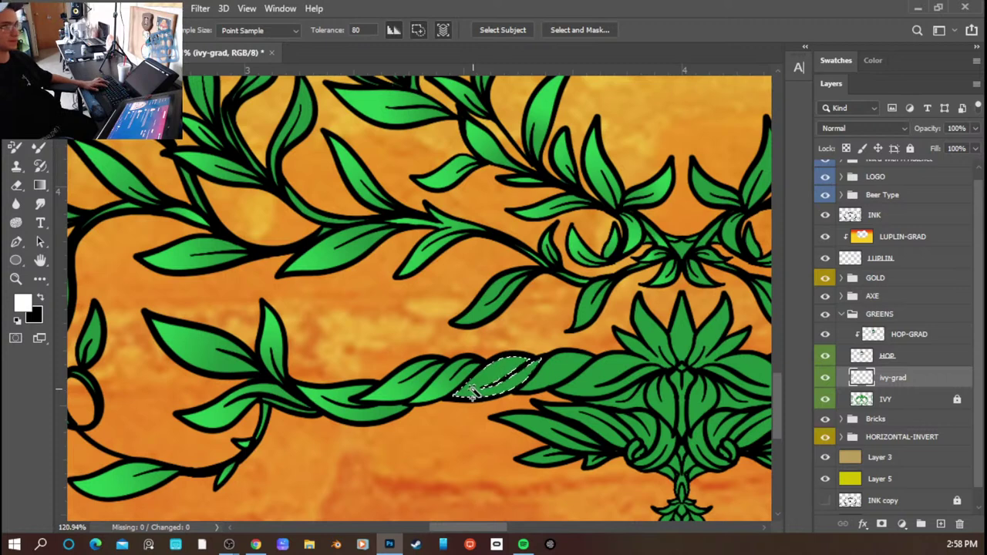
key(g)
drag(457, 397, 511, 390)
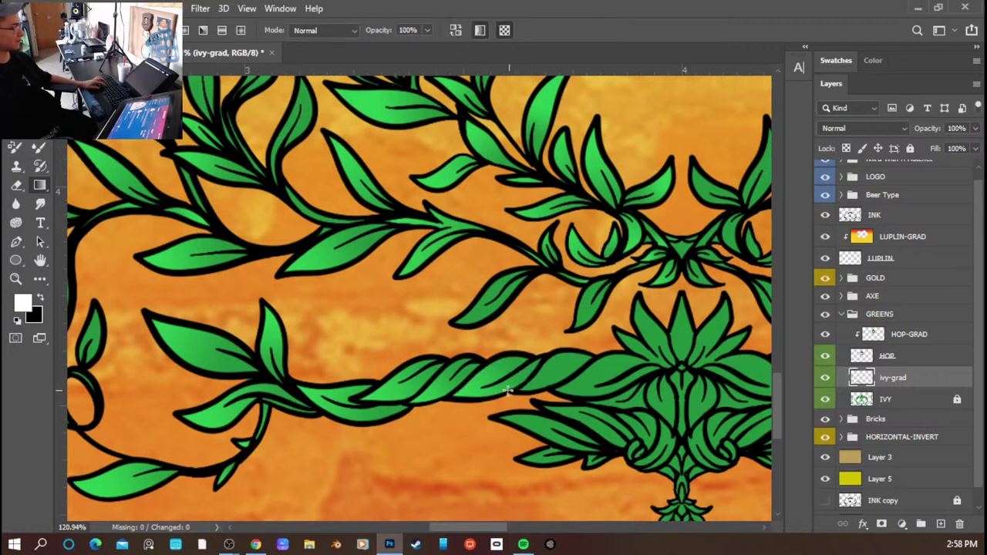
- Select the last small twist of the braid before the leafy centrepiece, shade it with a gradient, and deselect
key(w)
key(g)
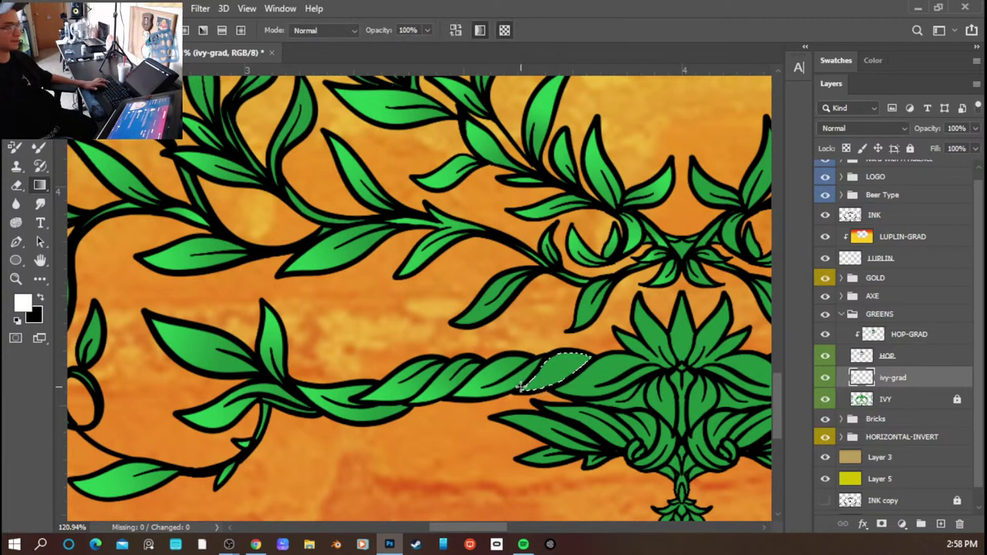
drag(575, 361, 567, 388)
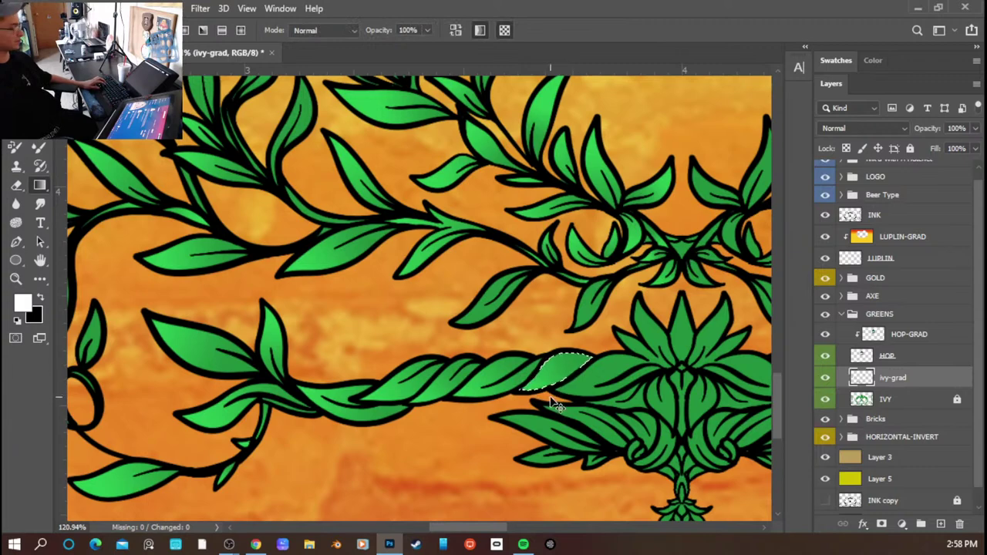
scroll(550, 388, up, 3)
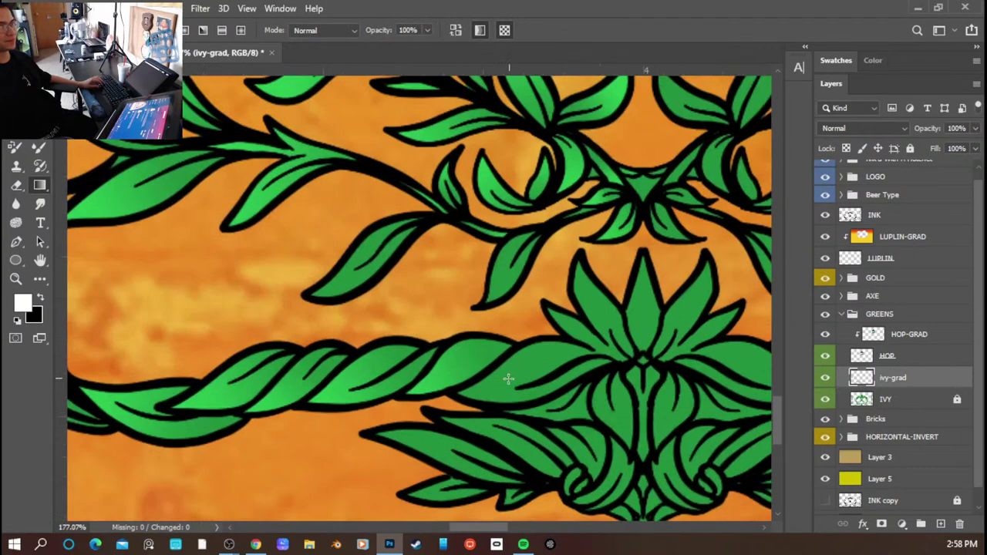
- Select the large leaf joining the braid to the crown spikes, sample its green, shade it from its outer tip, and deselect
key(w)
click(498, 395)
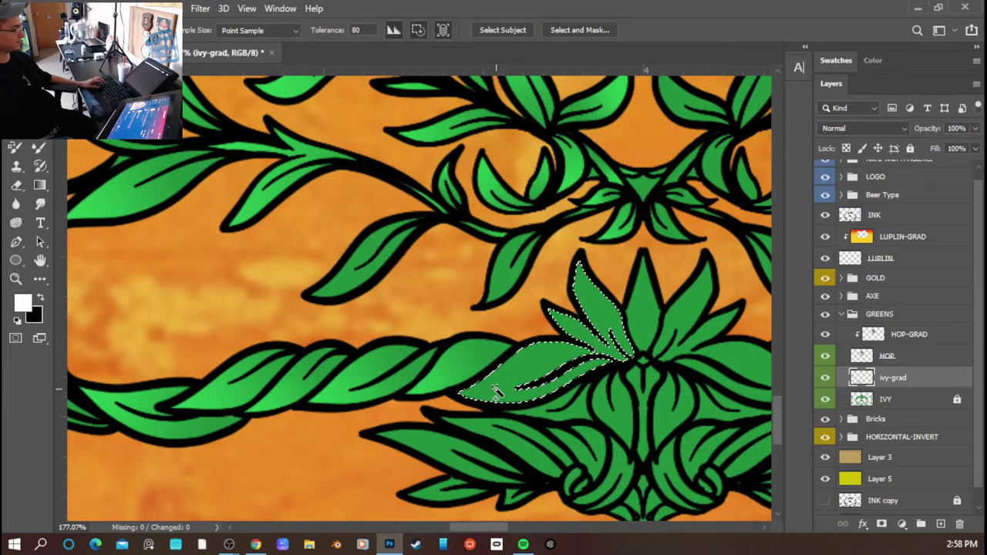
key(g)
alt+click(573, 347)
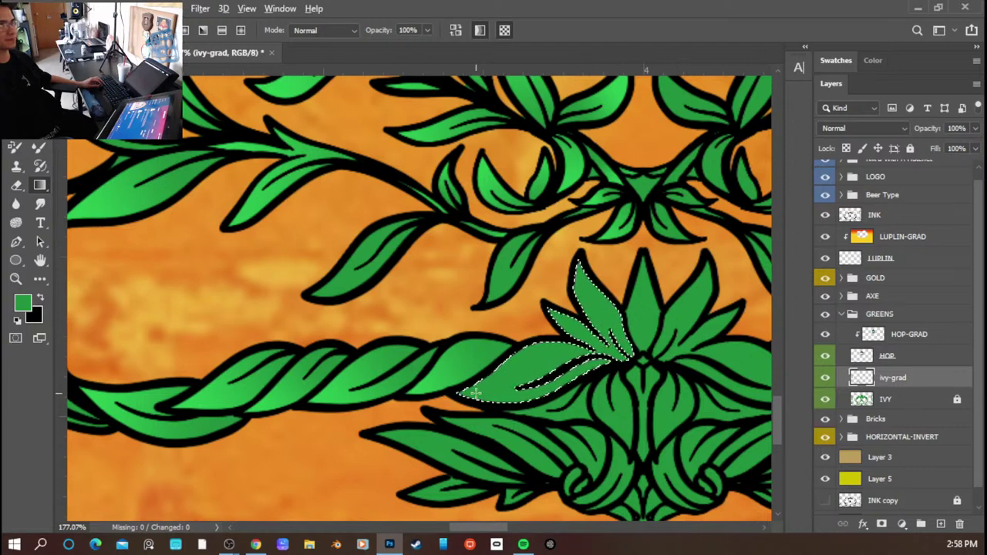
drag(469, 392, 647, 301)
key(ctrl+d)
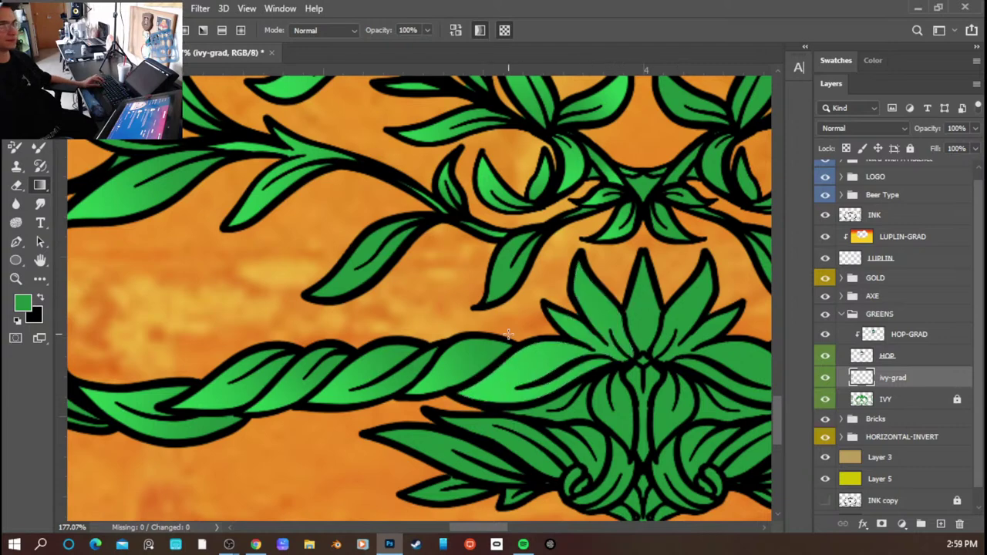
- Select the outermost long leaf beneath the braid, shade it with a gradient from its tip, and deselect
scroll(510, 355, down, 3)
scroll(468, 391, up, 3)
key(w)
click(442, 417)
key(g)
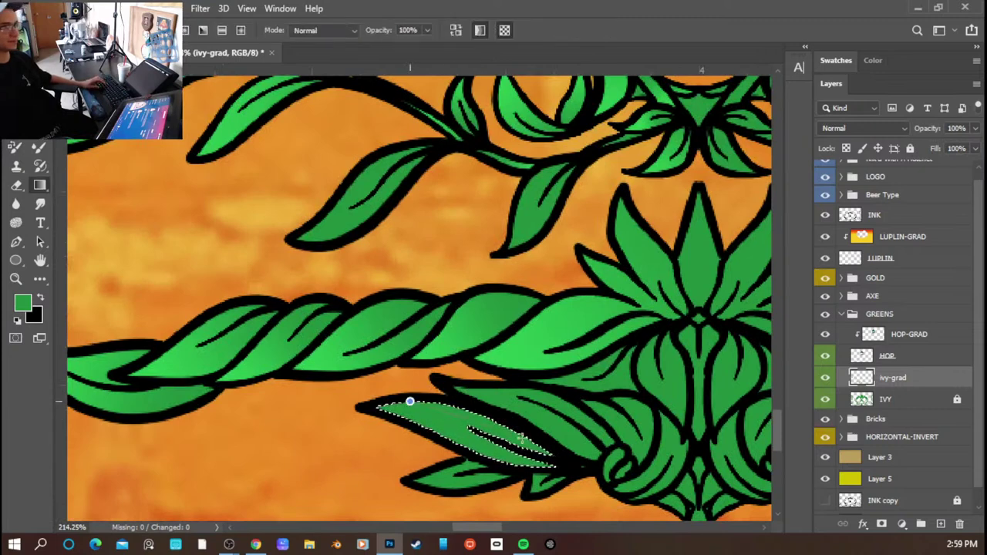
drag(508, 434, 540, 451)
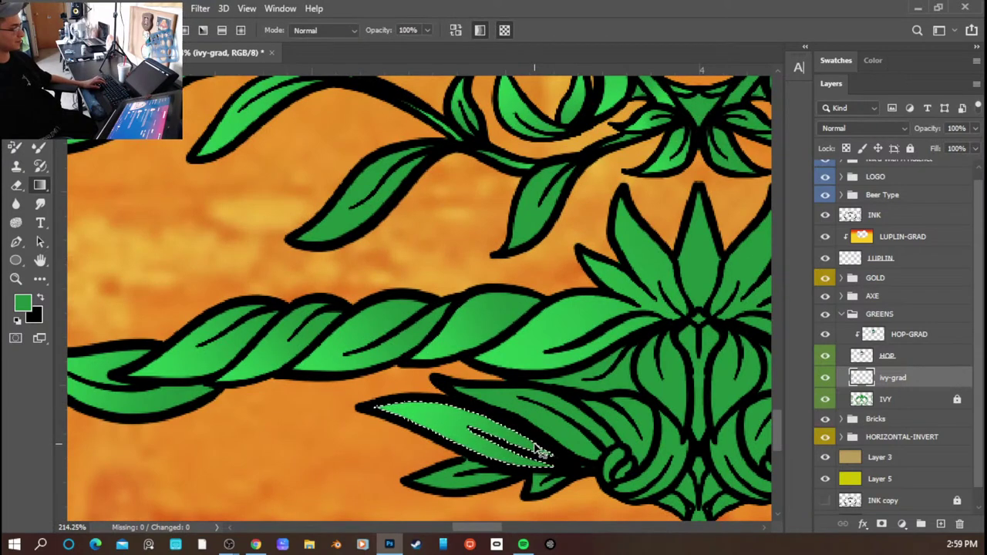
key(ctrl+alt+z)
key(ctrl+alt+z)
- Select the long leaf just above that outermost one, shade it with a gradient from its tip, and deselect
key(w)
click(499, 400)
key(g)
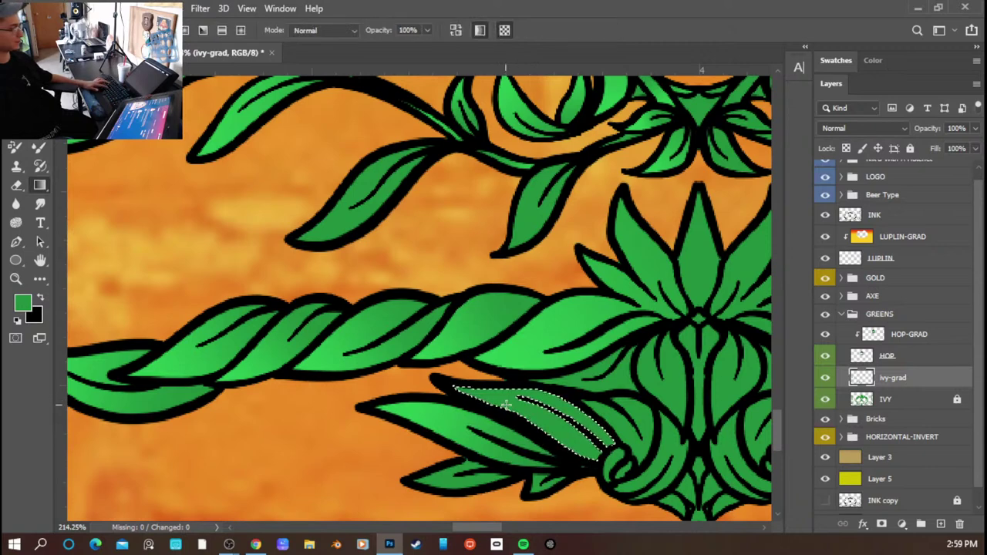
key(ctrl+alt+z)
key(ctrl+alt+z)
- Select the small leaf below the outermost long leaf, shade it from its tip with a gradient, and deselect
key(w)
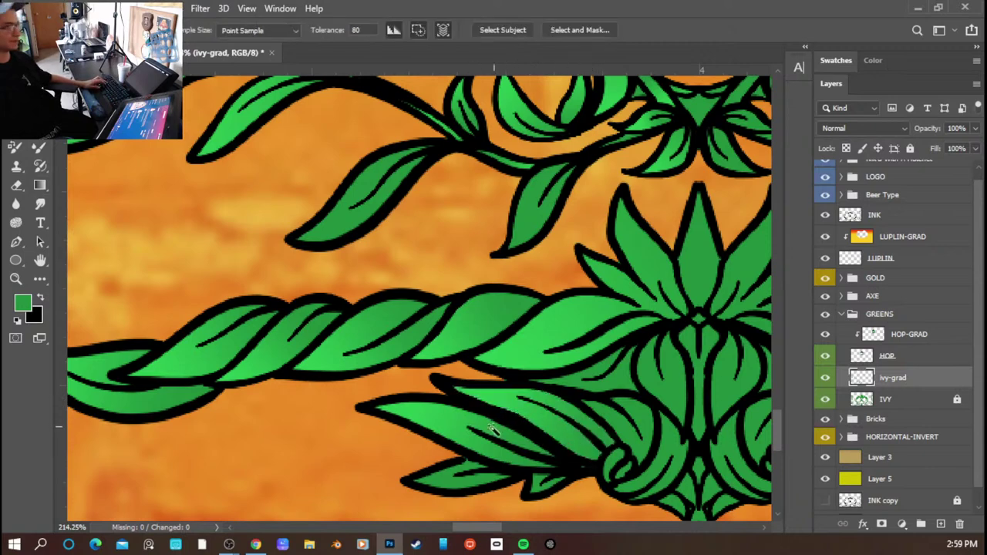
click(441, 481)
key(g)
drag(422, 481, 515, 476)
key(ctrl+alt+z)
key(ctrl+alt+z)
- Select the curved leaf section above the centrepiece's scroll, shade it with repeated gradients toward the centre, and deselect
key(w)
click(608, 417)
key(g)
drag(599, 404, 634, 438)
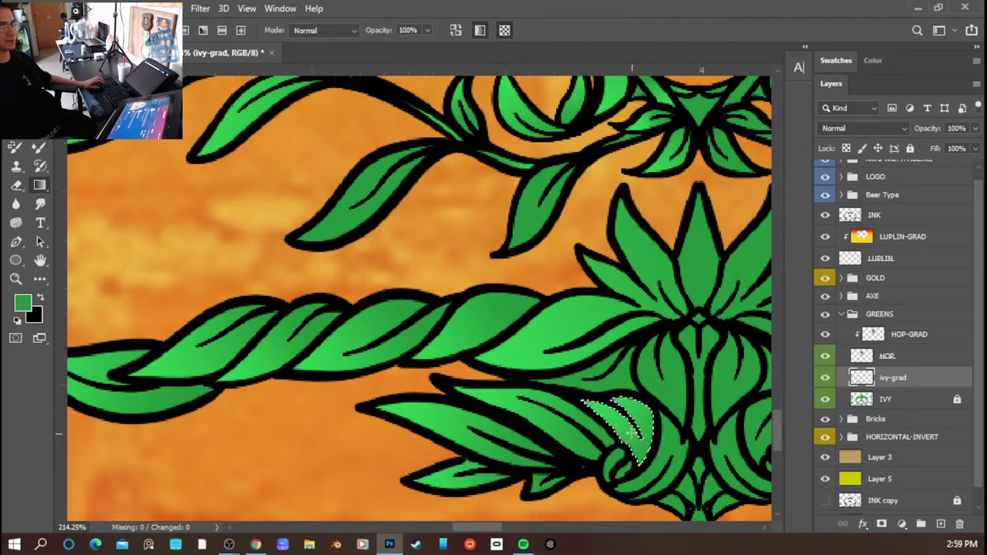
drag(603, 401, 635, 432)
key(ctrl+d)
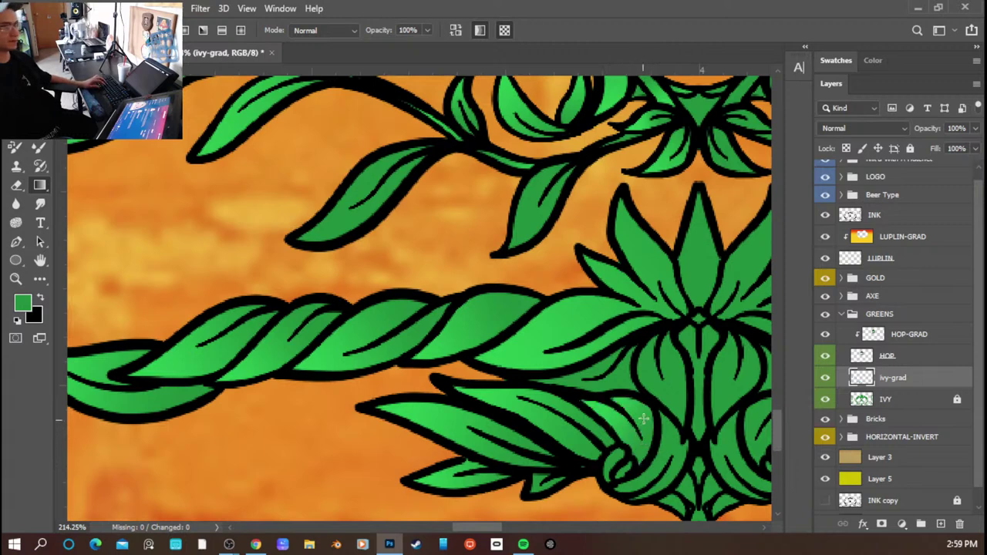
- Select the thin wedge beneath the large braid leaf, apply a gradient to it, undo one attempt, and deselect
scroll(642, 422, right, 2)
key(w)
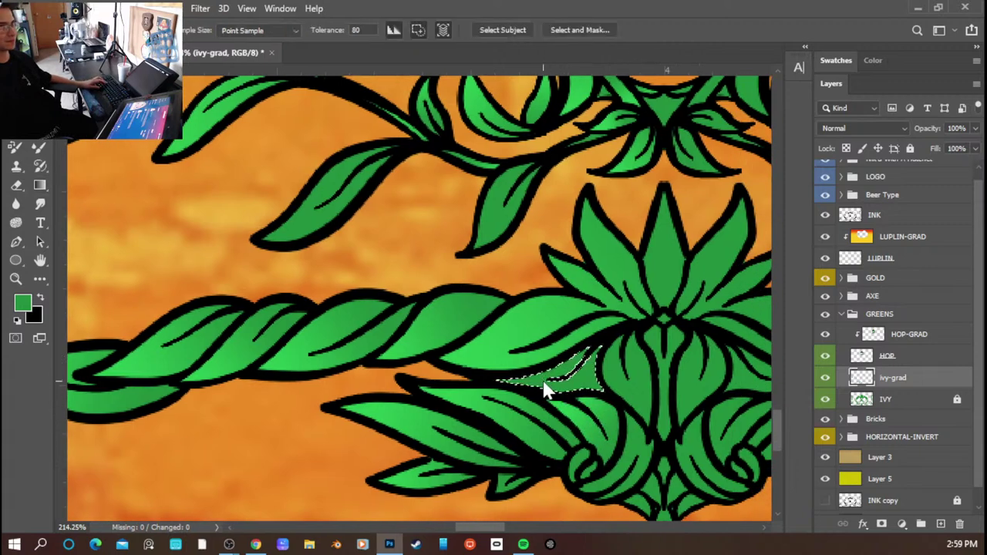
key(g)
mouse_move(546, 388)
mouse_down()
mouse_move(566, 389)
mouse_move(545, 394)
mouse_move(577, 368)
mouse_move(523, 397)
mouse_move(570, 379)
mouse_up()
key(ctrl+z)
key(ctrl+d)
- Select the scroll curl and its sweeping leaf on the centrepiece together, shade them with gradients from the underside, and deselect
key(w)
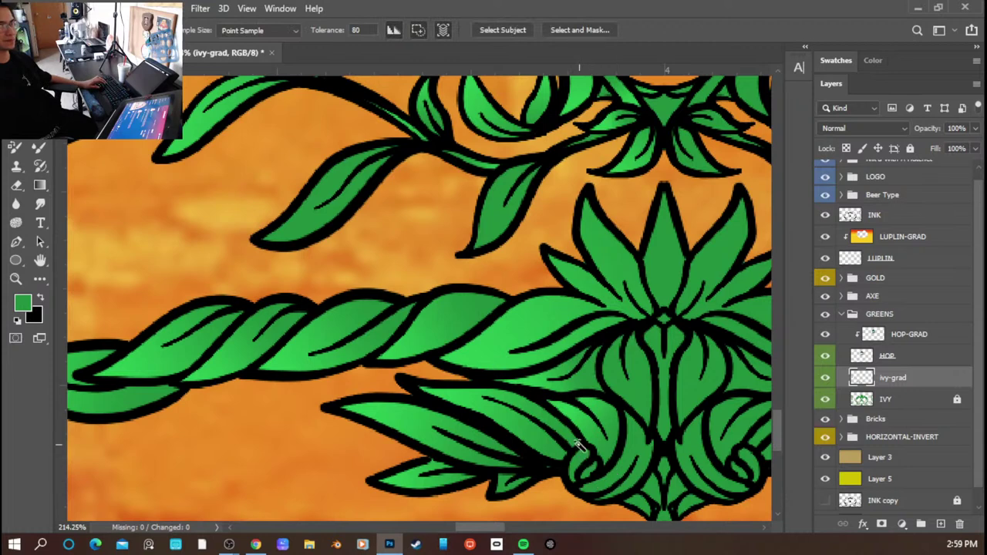
scroll(514, 454, right, 2)
scroll(472, 452, down, 1)
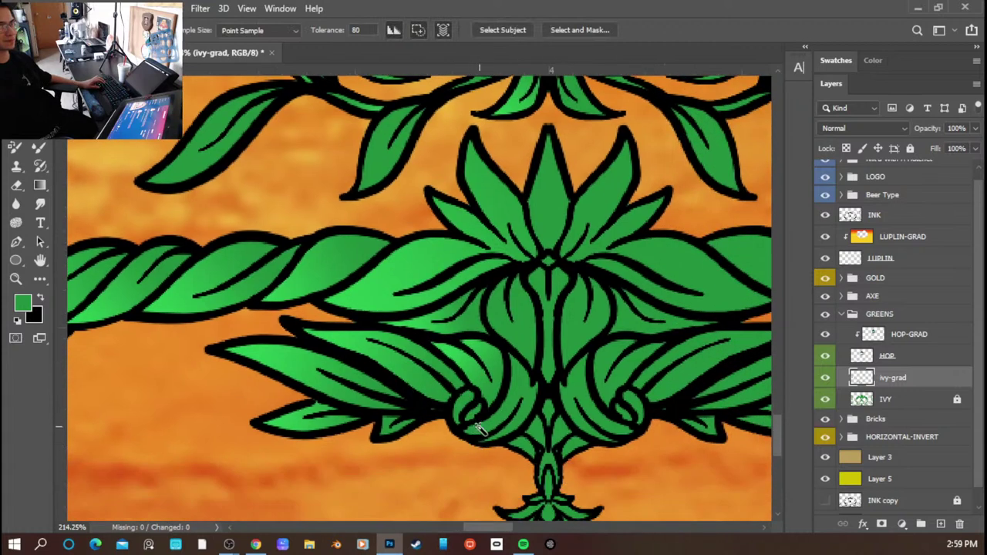
click(481, 429)
shift+click(463, 404)
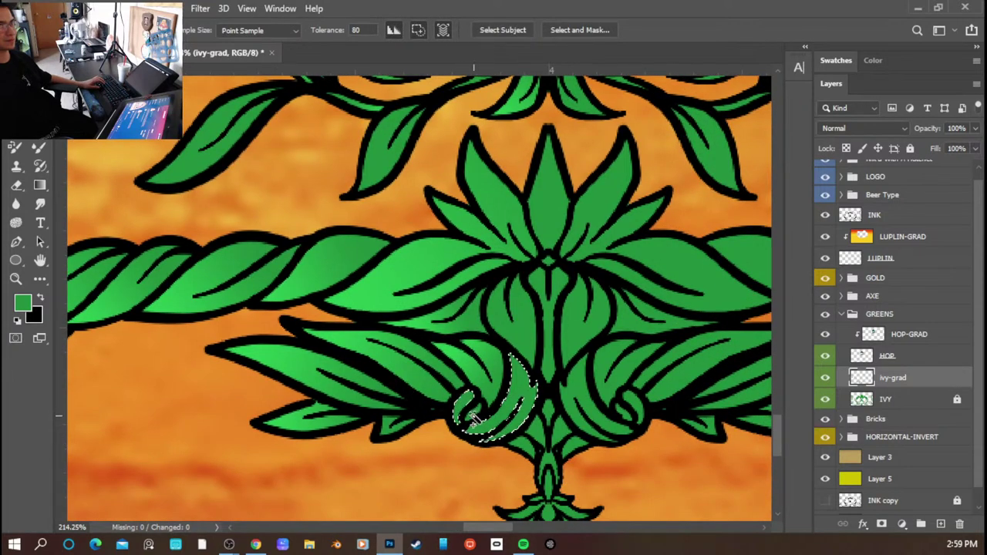
key(g)
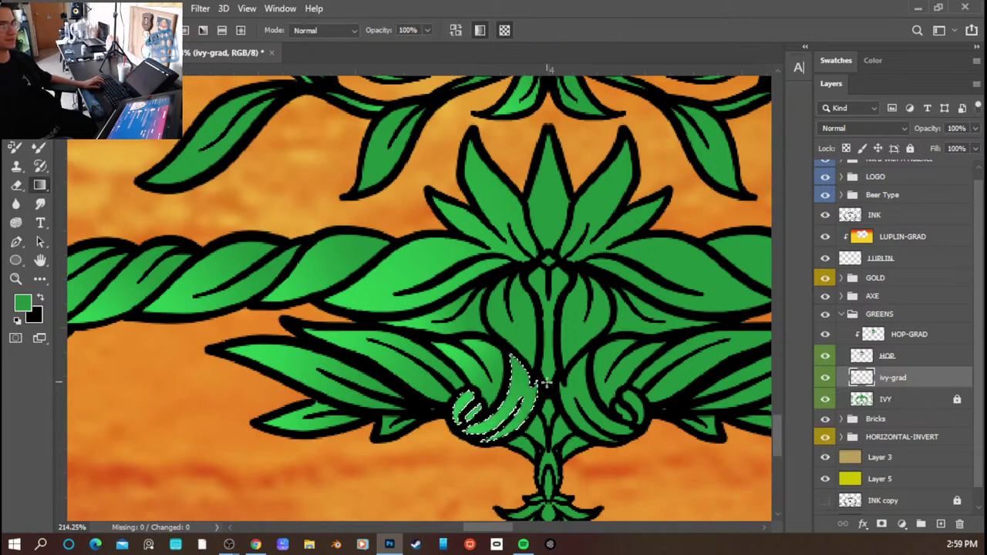
mouse_move(491, 461)
mouse_down()
mouse_move(529, 383)
mouse_move(508, 369)
mouse_move(543, 367)
mouse_move(508, 398)
mouse_up()
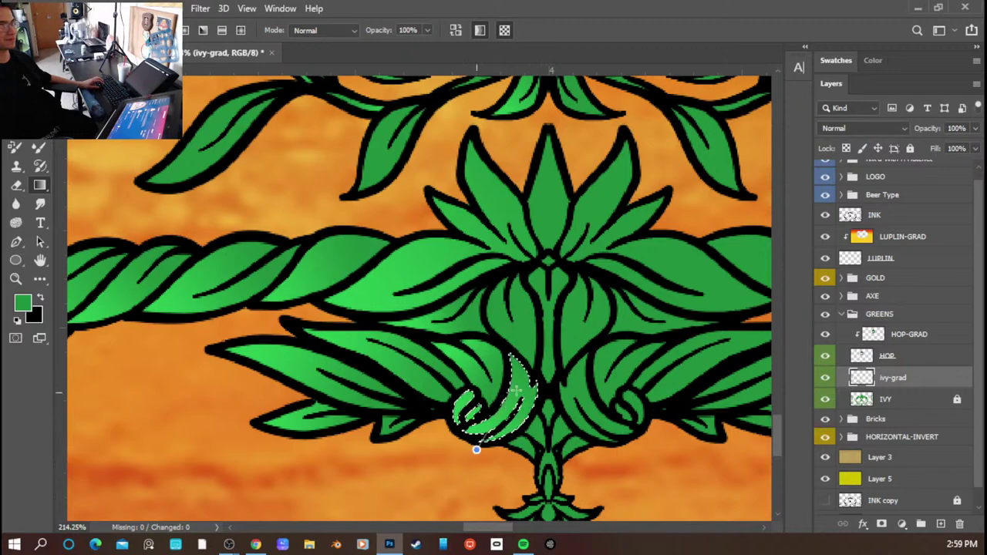
drag(472, 439, 546, 378)
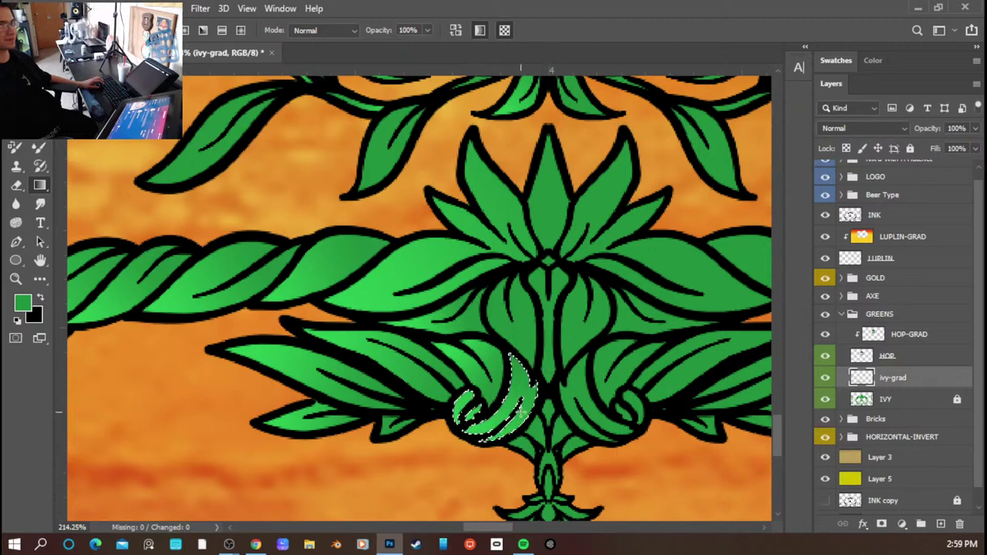
key(ctrl+d)
- Select the tiny forked leaf beside the scroll, shade it with a gradient, and deselect
scroll(460, 428, down, 7)
scroll(460, 428, down, 2)
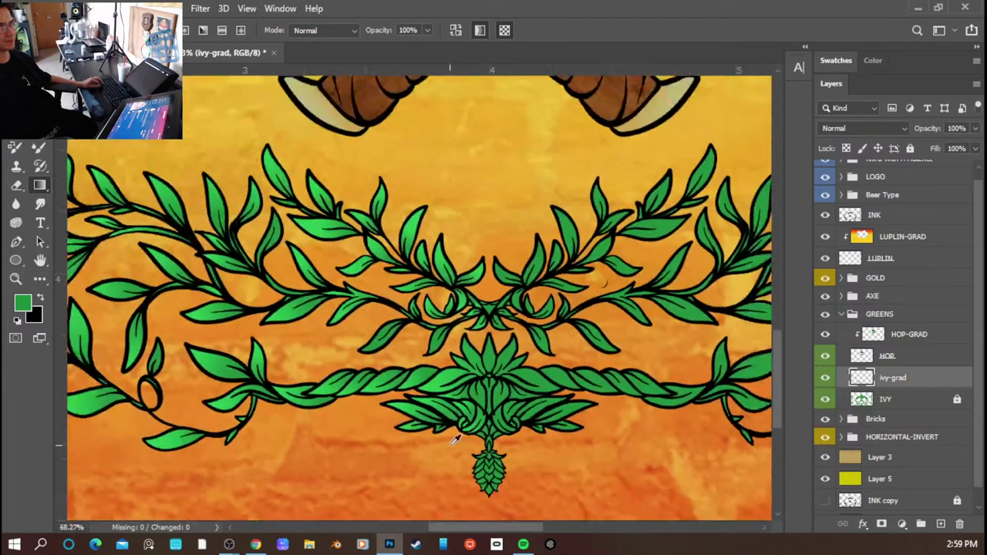
scroll(468, 430, up, 5)
key(w)
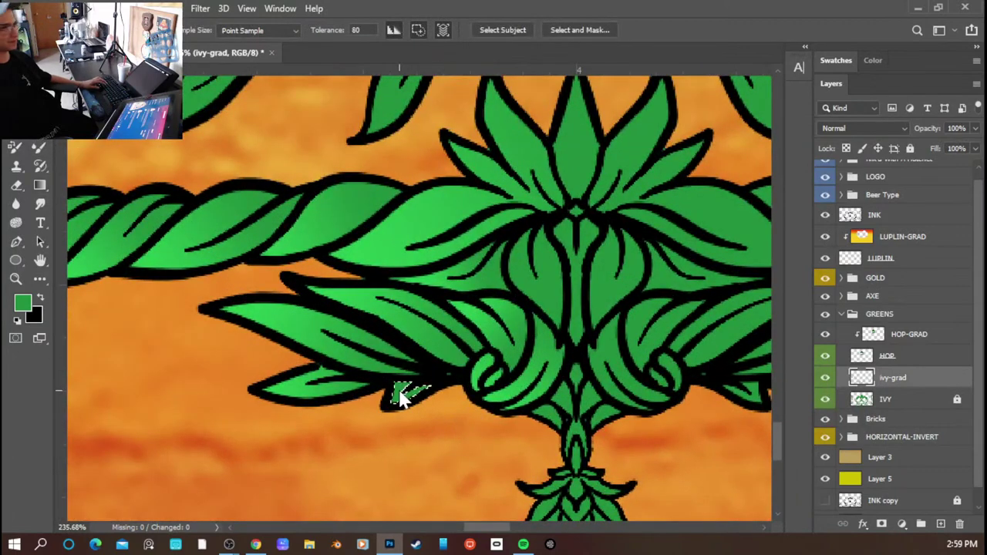
click(401, 395)
key(g)
- Select alternate pairs of side scales on the small hanging hop cone, shade them with a gradient from the cone's tip, and deselect
key(w)
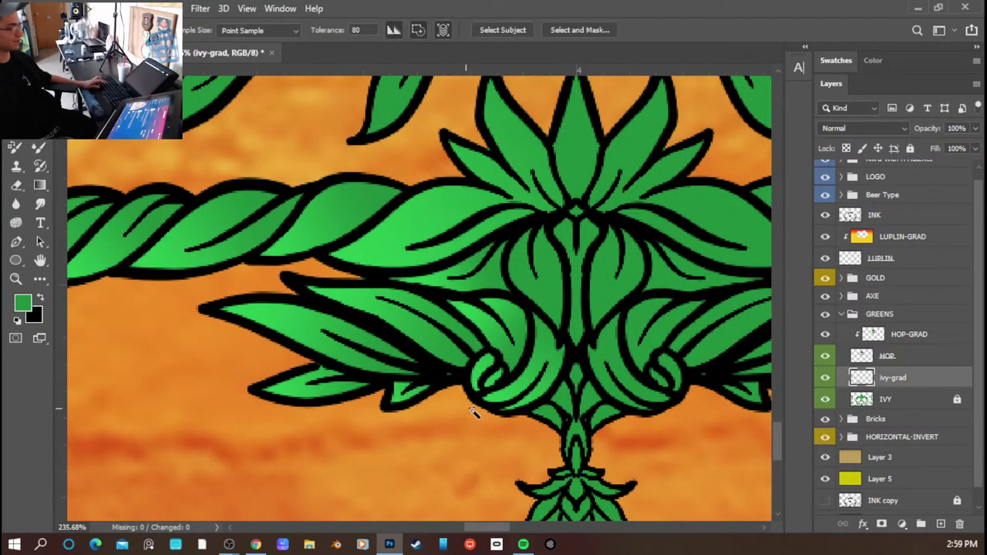
scroll(462, 408, down, 5)
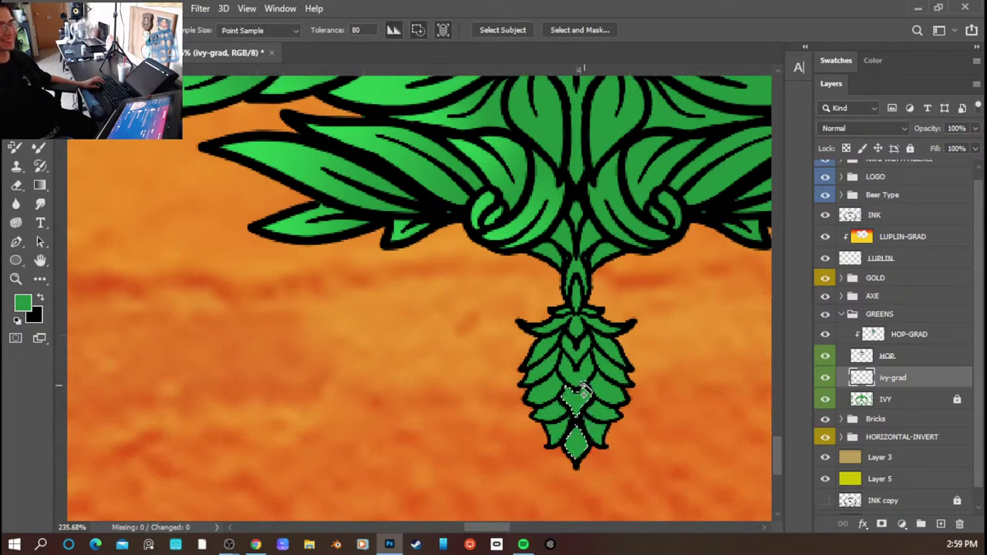
key(ctrl+d)
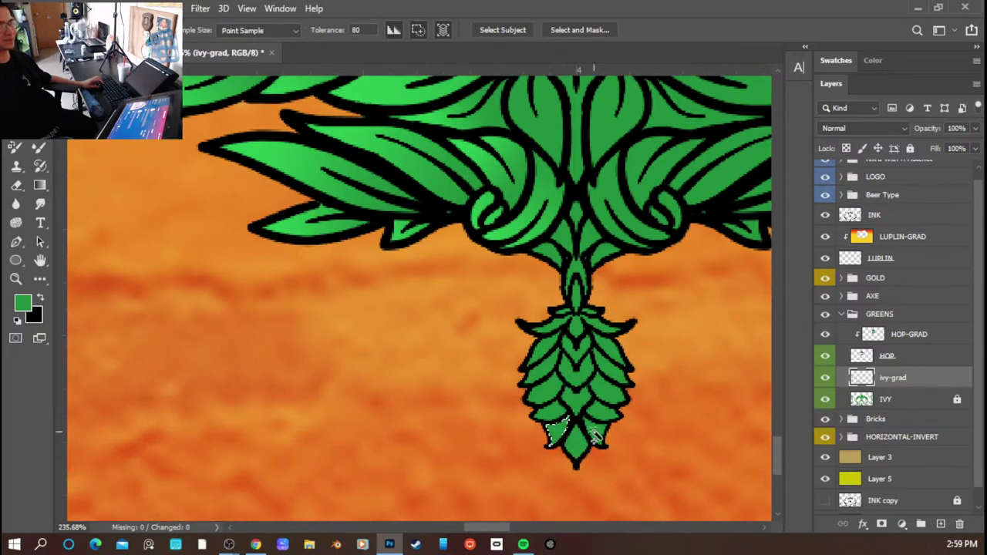
shift+click(547, 391)
shift+click(604, 396)
shift+click(548, 375)
shift+click(614, 374)
key(ctrl+z)
key(ctrl+z)
shift+click(545, 349)
shift+click(609, 348)
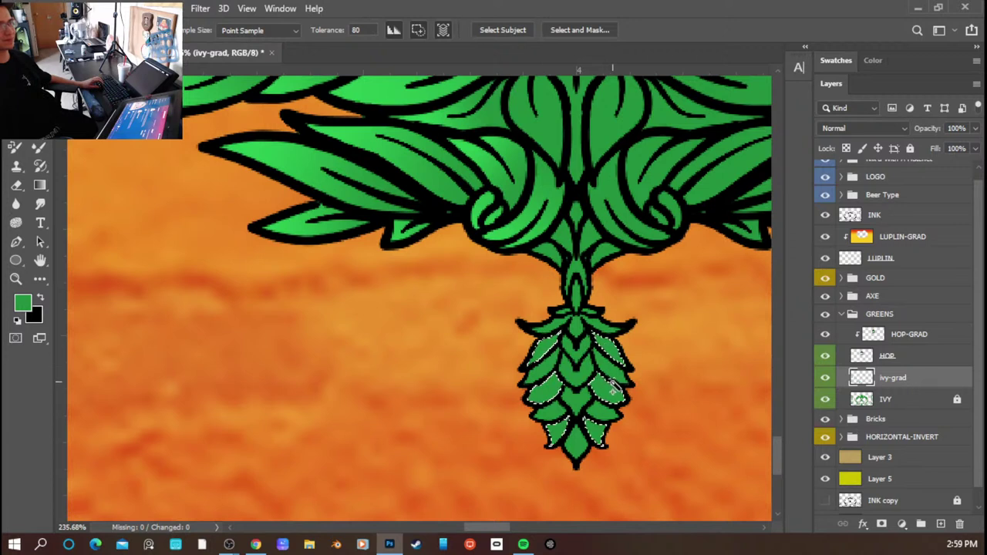
key(g)
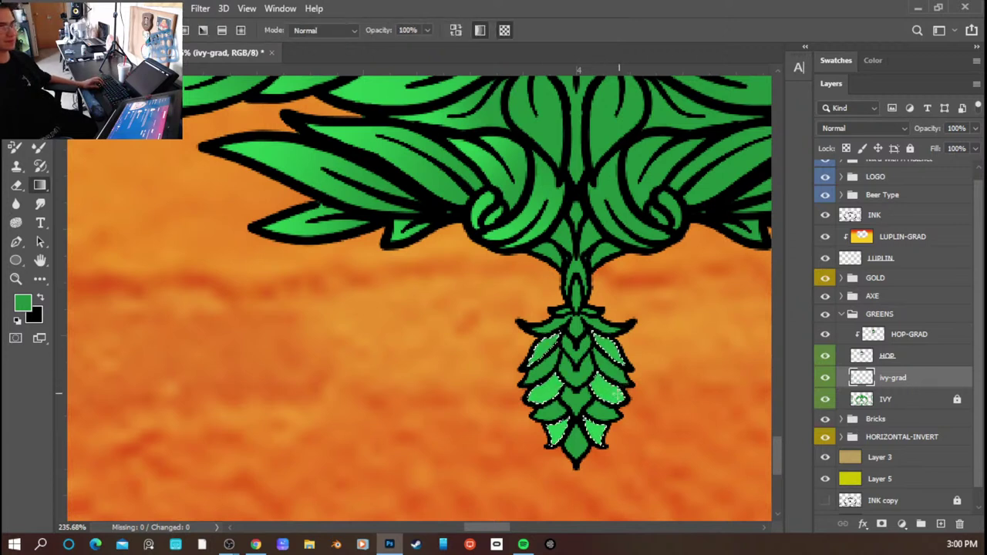
drag(589, 458, 591, 485)
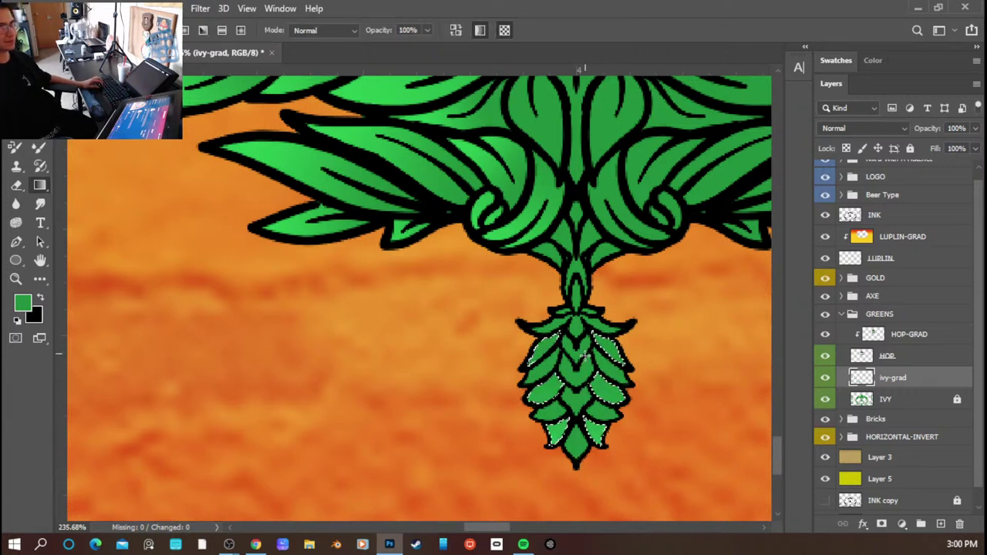
key(ctrl+d)
- Select the remaining pairs of side scales and the top bracts of the hop cone, shade them with a gradient, and deselect
key(w)
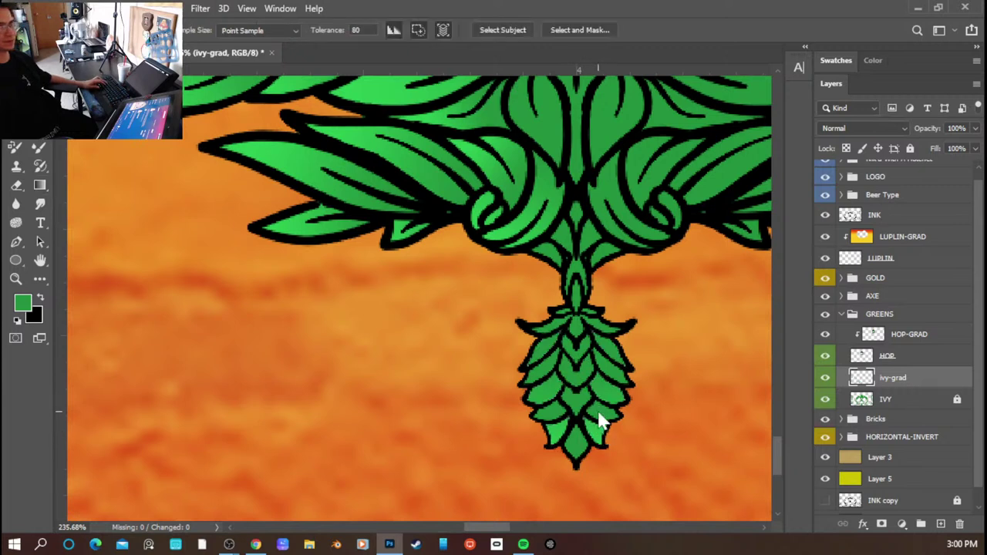
shift+click(540, 376)
shift+click(613, 377)
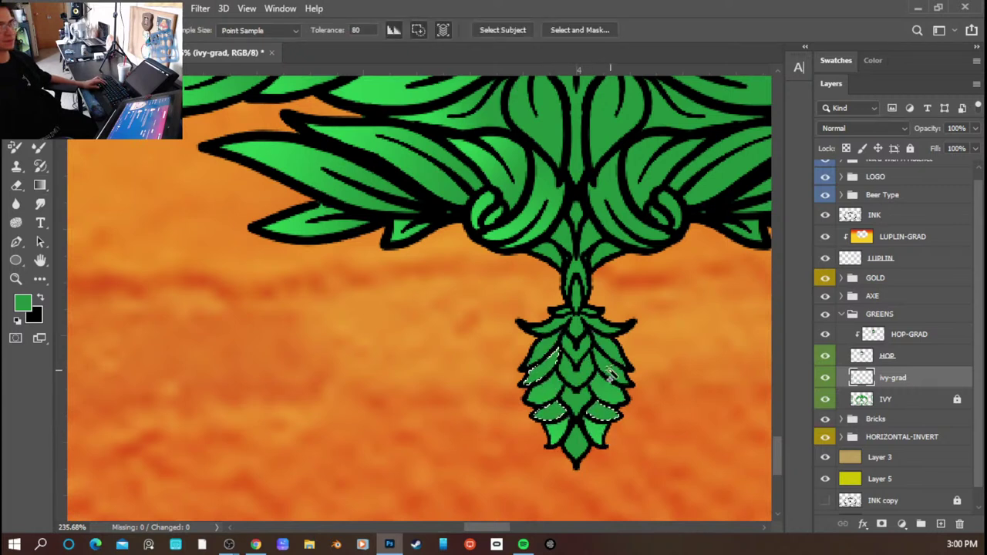
shift+click(603, 327)
shift+click(571, 329)
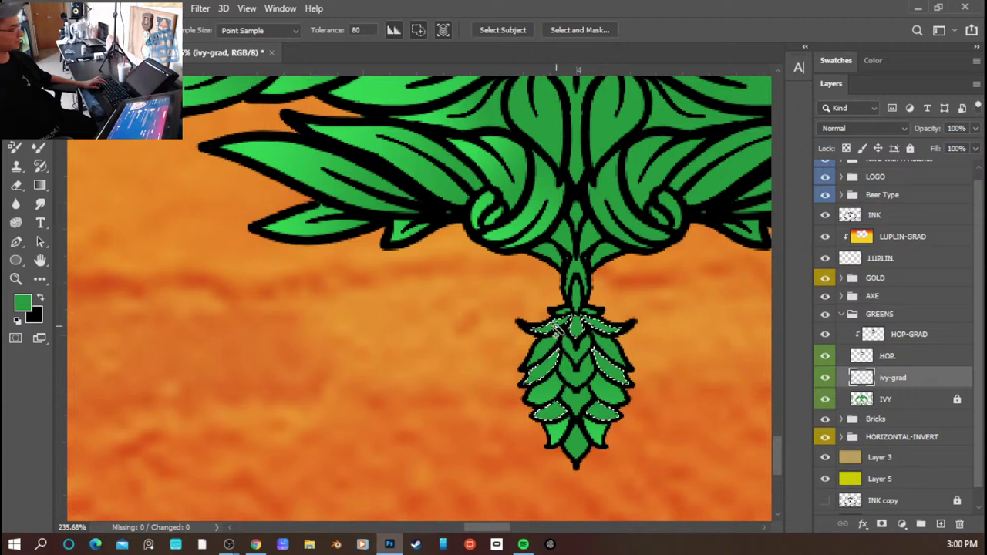
key(g)
drag(581, 398, 594, 348)
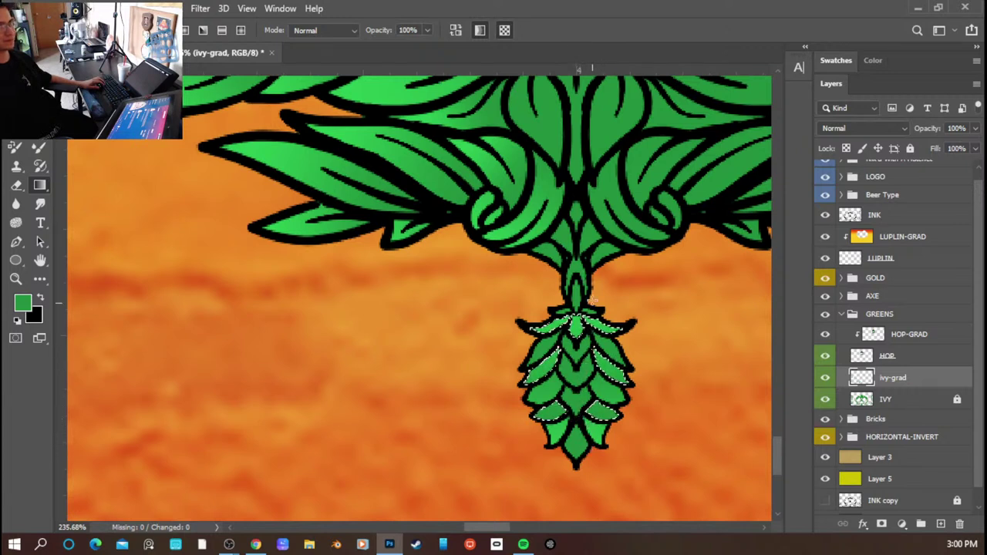
key(ctrl+d)
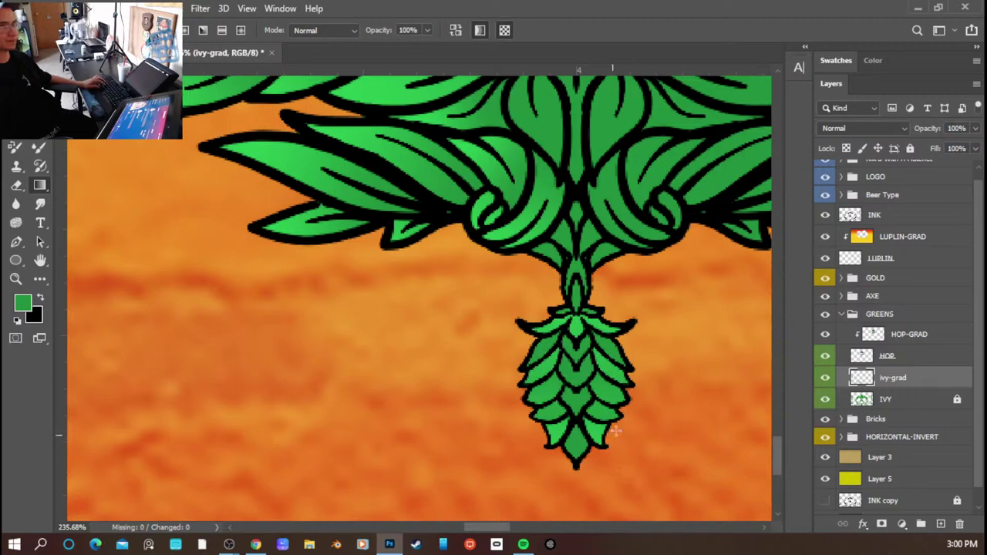
scroll(652, 399, down, 4)
scroll(622, 402, down, 5)
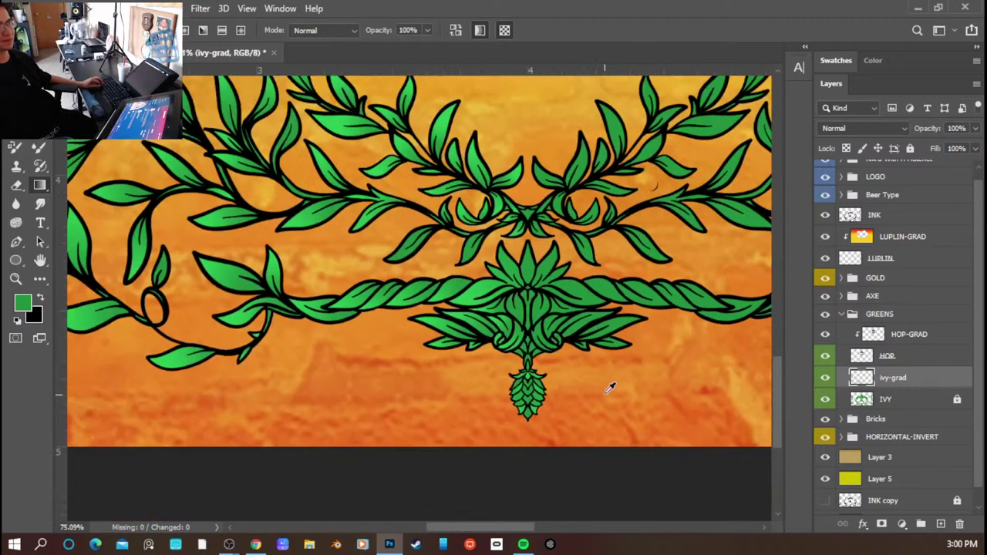
- Select the inner petal beside the centrepiece's central stem, shade it with a gradient, and deselect
scroll(590, 367, up, 9)
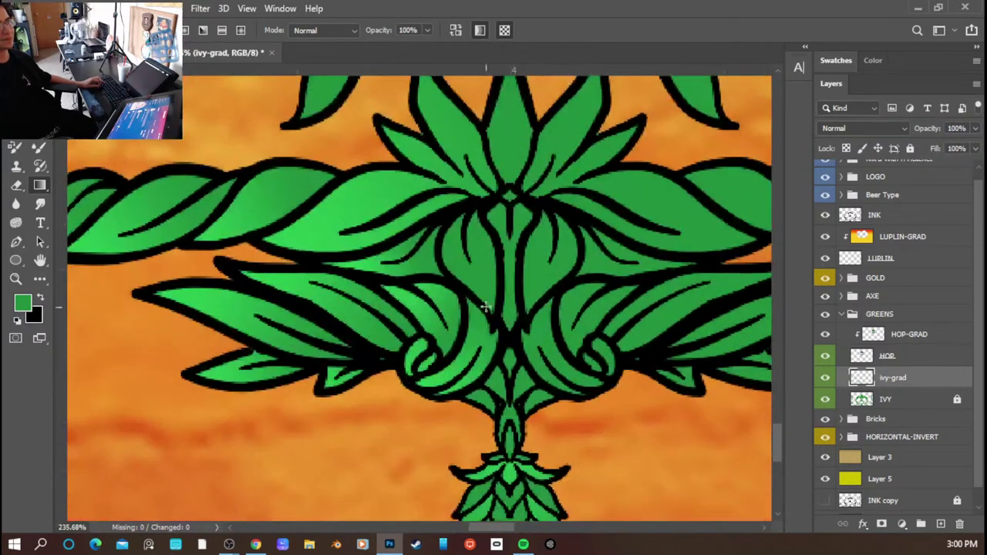
key(a)
key(w)
click(487, 280)
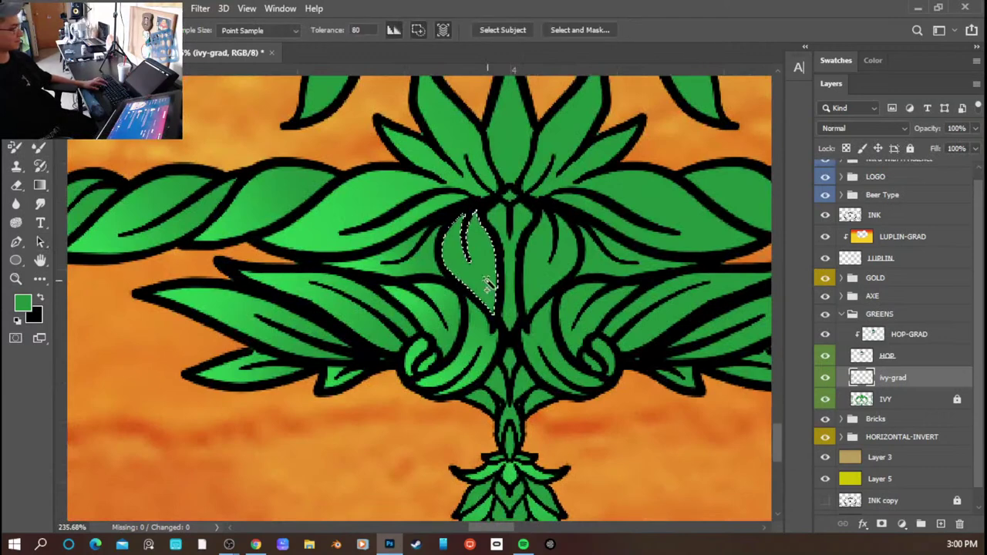
key(g)
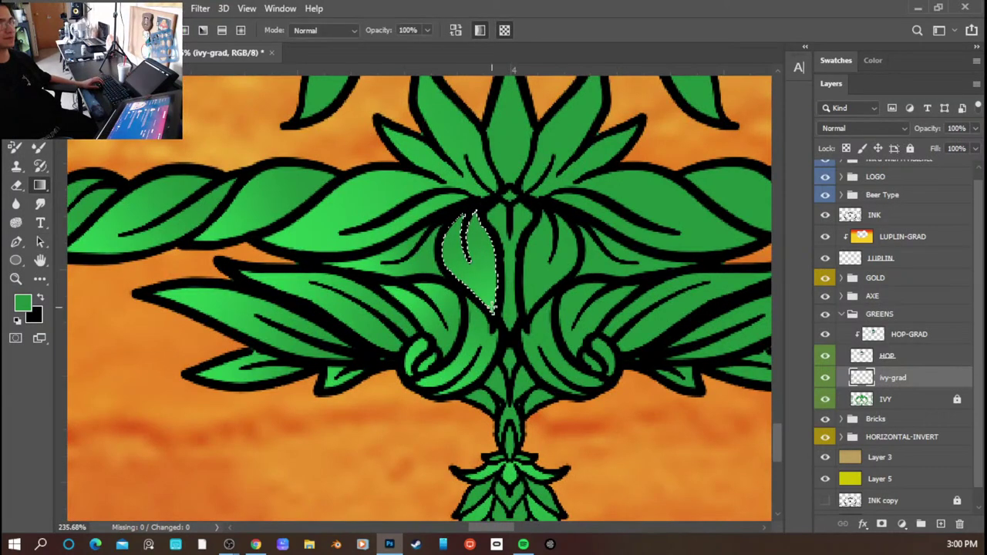
key(ctrl+d)
- Select the small upright leaf above the black ring on the lower vine, shade it with a gradient from the base, and deselect
scroll(493, 286, up, 3)
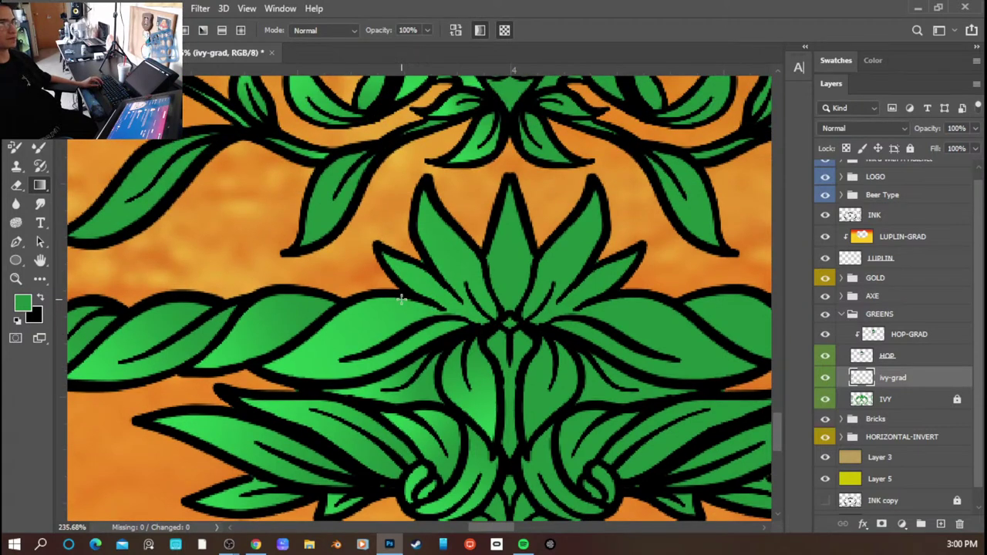
scroll(411, 290, down, 8)
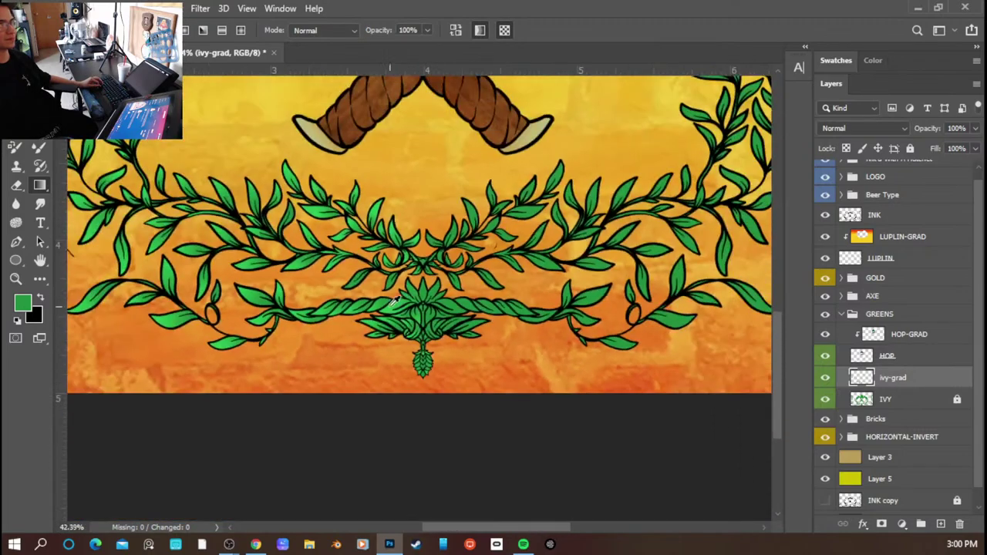
scroll(324, 296, up, 6)
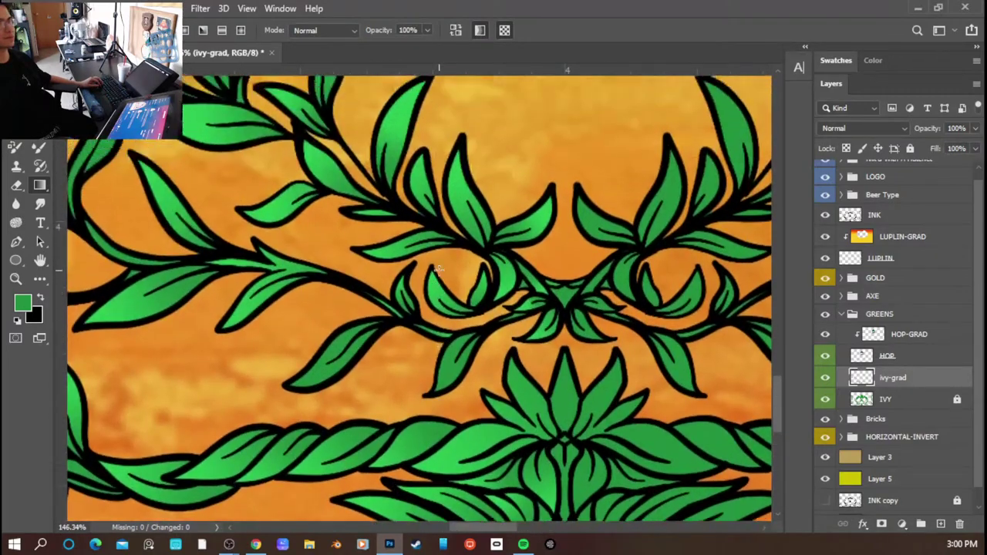
scroll(345, 305, left, 2)
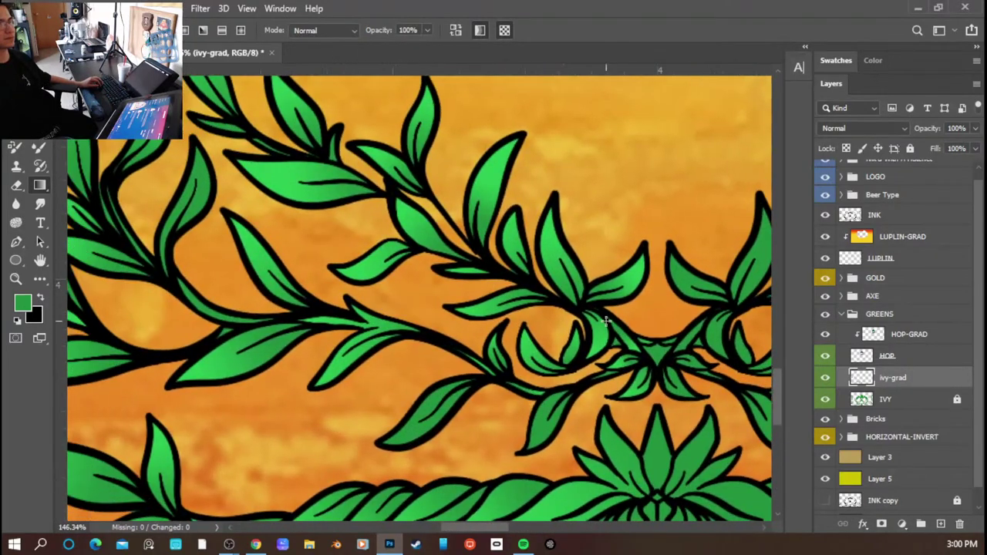
scroll(258, 337, down, 5)
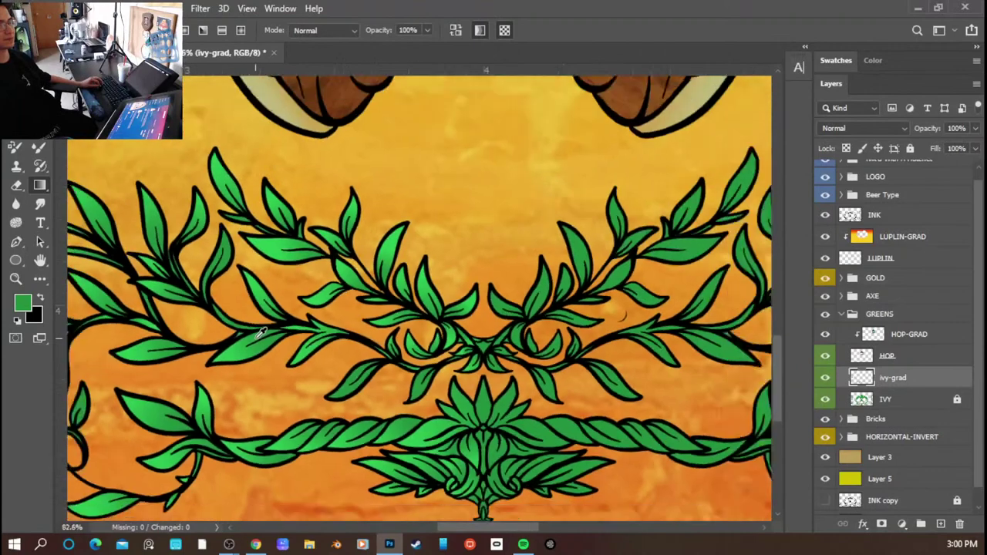
scroll(286, 381, left, 6)
scroll(285, 386, left, 3)
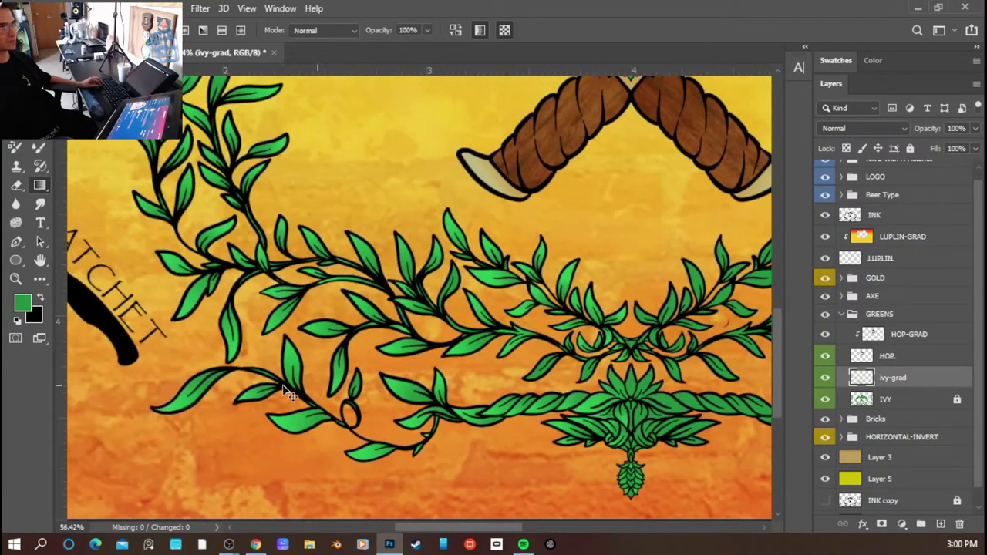
scroll(367, 409, up, 5)
scroll(373, 397, up, 1)
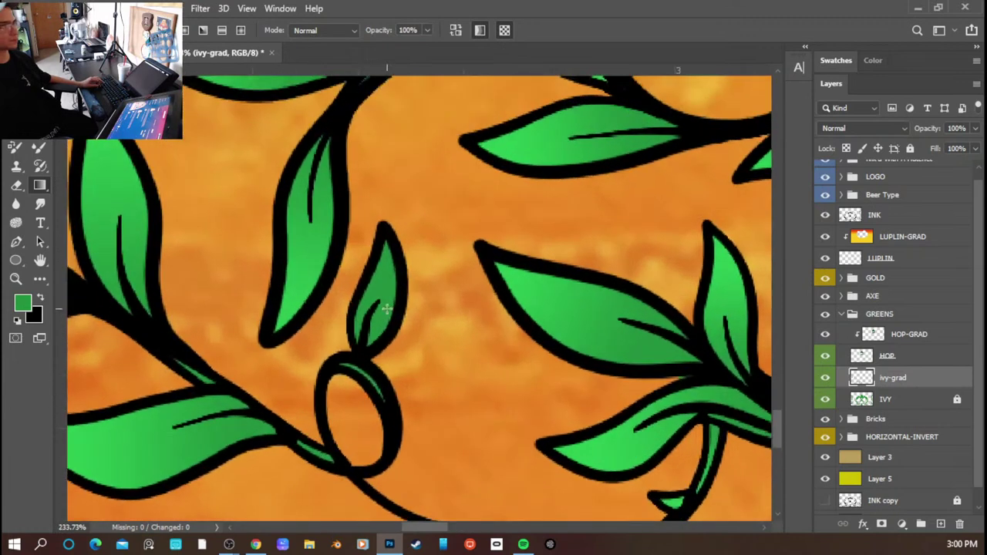
key(w)
click(385, 292)
key(g)
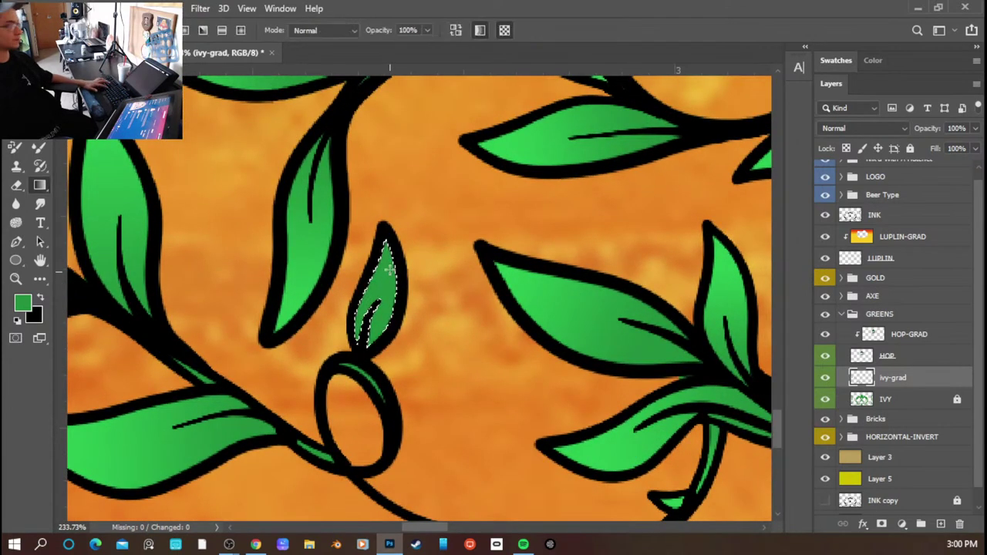
drag(386, 302, 391, 362)
key(ctrl+d)
- Select the thin green sliver inside the vine's ring, shade it with a gradient along its curve, and deselect
key(w)
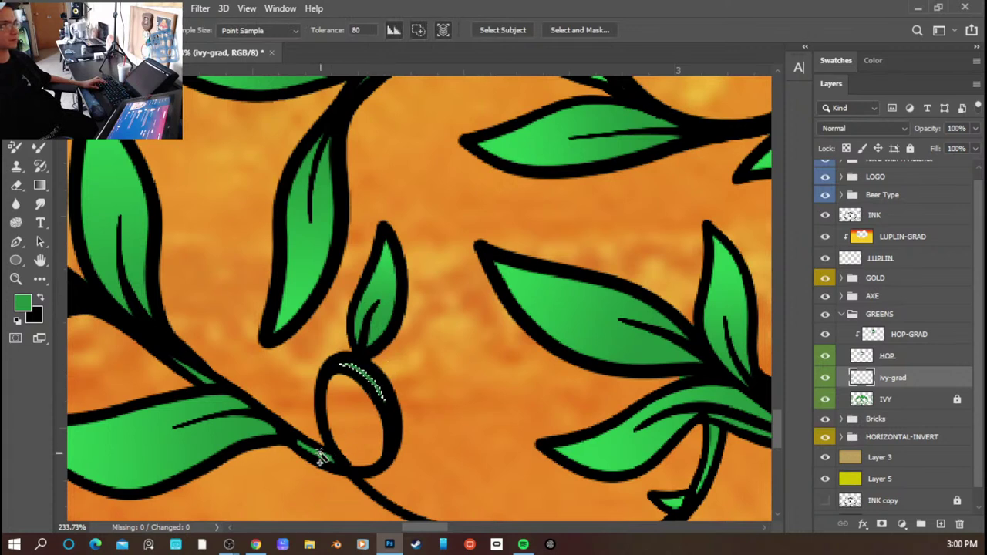
key(g)
drag(404, 429, 338, 348)
key(ctrl+d)
- Select and shade the two thin stem slivers leading up the vine from the ring, each with its own gradient
key(w)
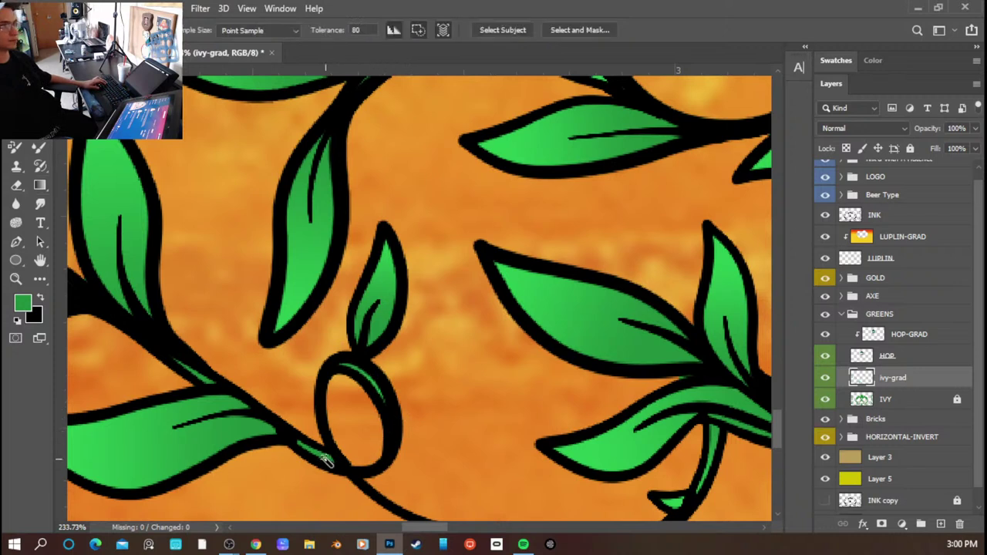
key(g)
drag(326, 461, 371, 473)
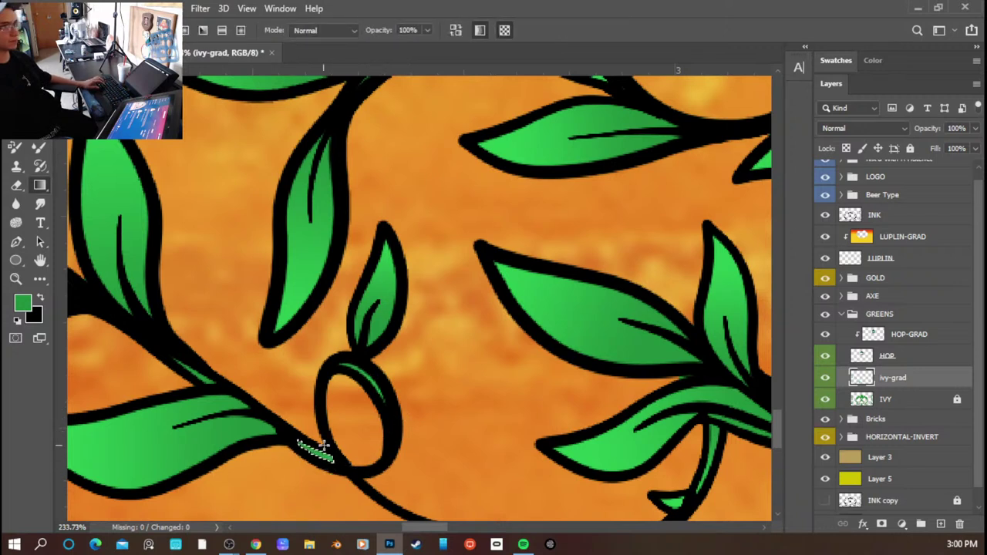
key(w)
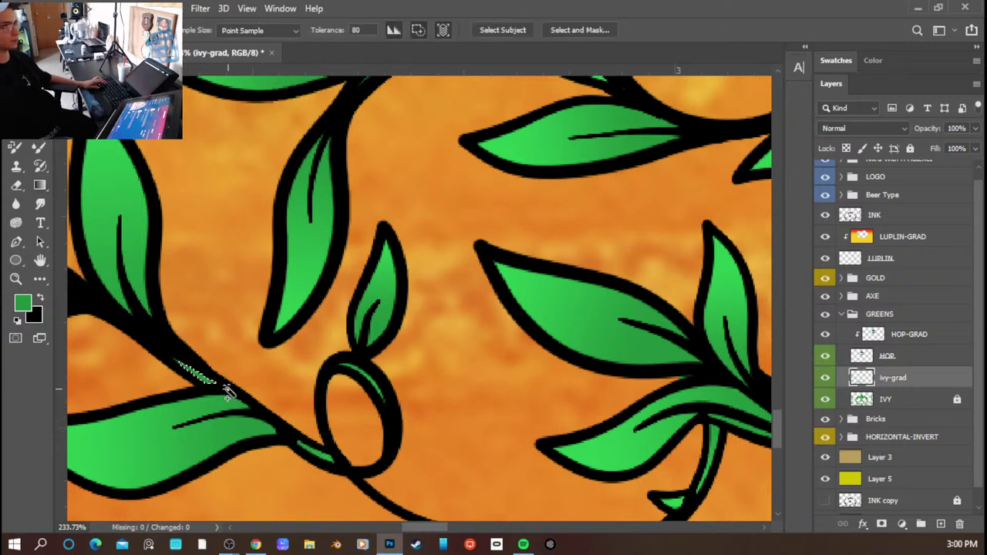
key(g)
drag(179, 361, 243, 391)
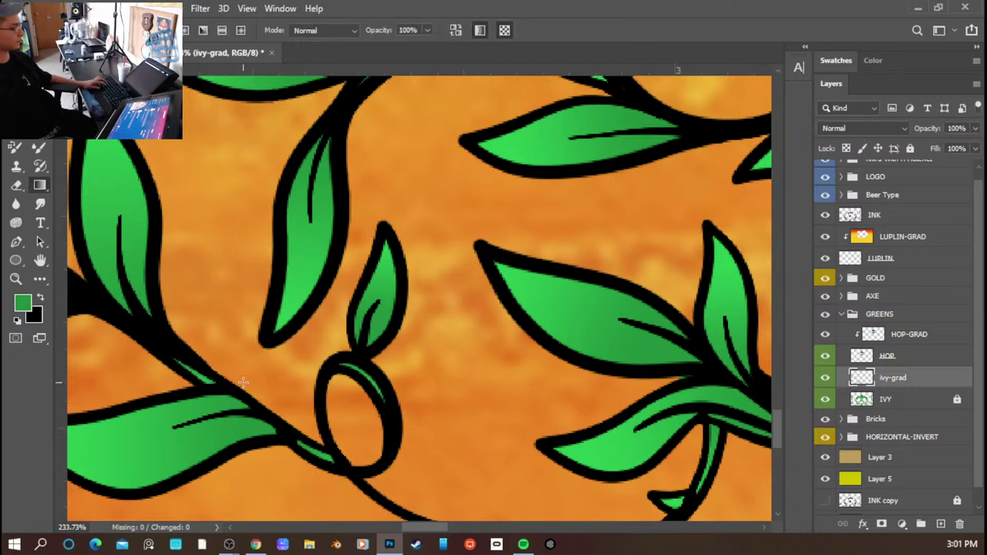
- Select the narrow green sliver in the arching stem near the vine's end leaf and shade it with a gradient along its length
scroll(299, 341, down, 2)
scroll(255, 320, left, 2)
scroll(221, 295, up, 1)
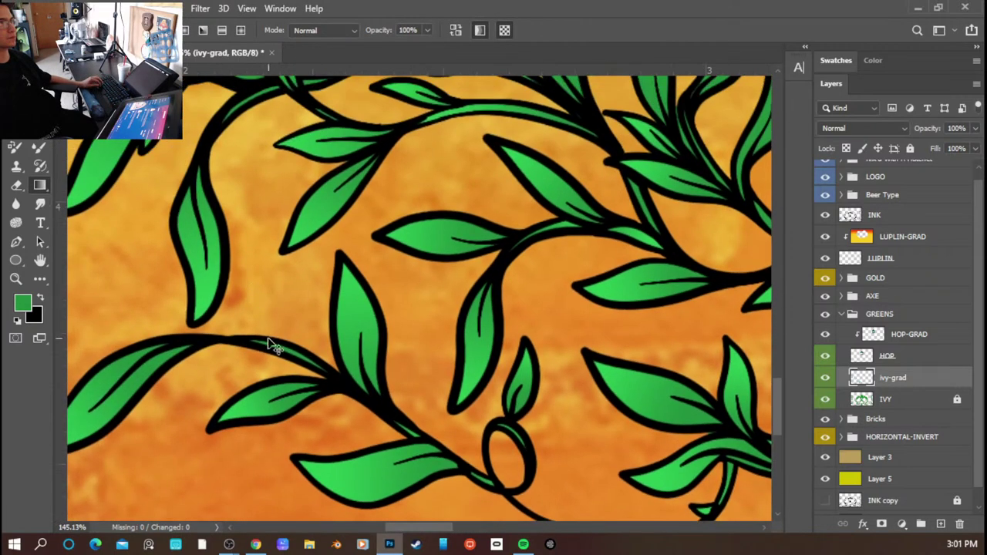
scroll(312, 345, left, 1)
scroll(361, 356, up, 2)
key(w)
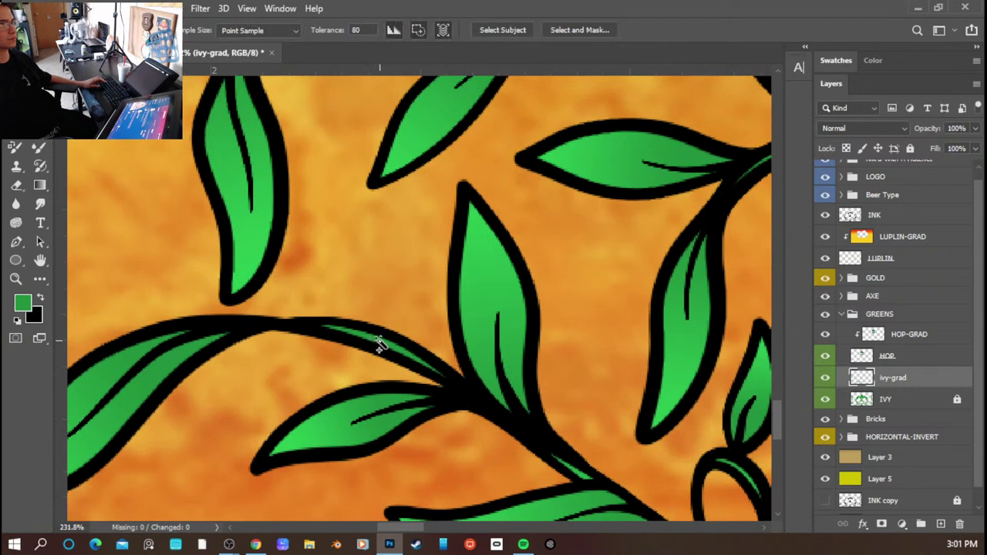
key(g)
drag(417, 367, 332, 322)
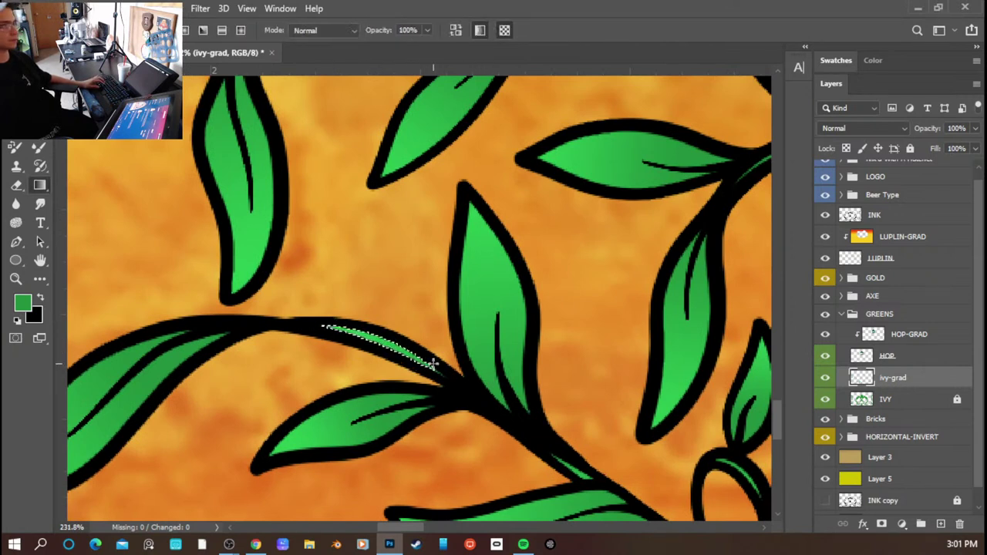
- Try to shade the connected leaves and stem above the gold curl on the border vine beside the Mad Hatchet logo with a gradient
scroll(433, 363, down, 10)
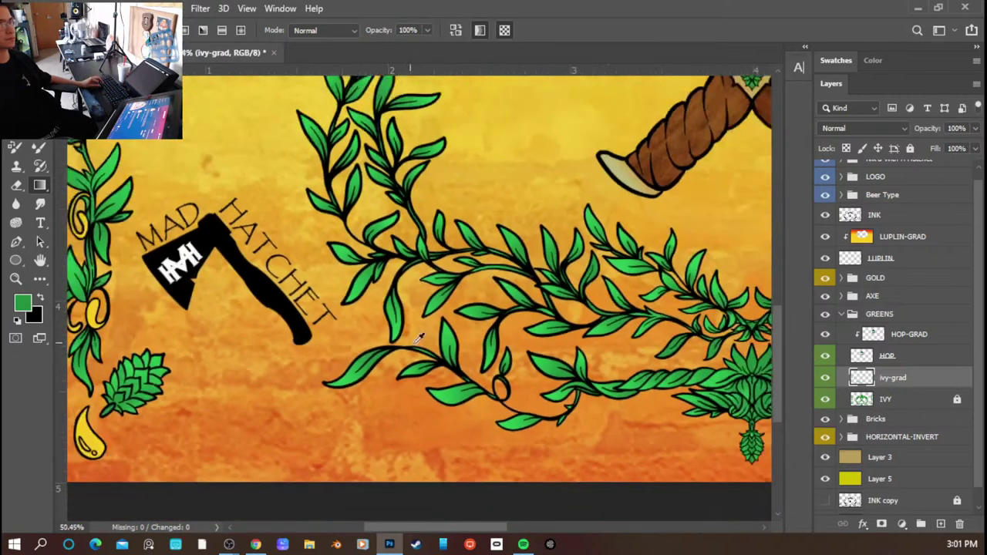
scroll(183, 346, up, 5)
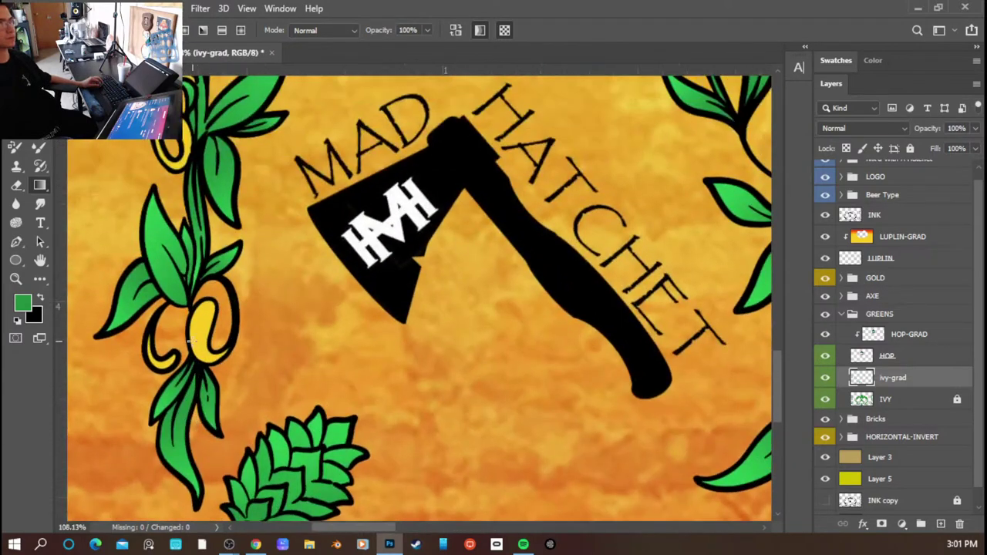
scroll(183, 346, up, 3)
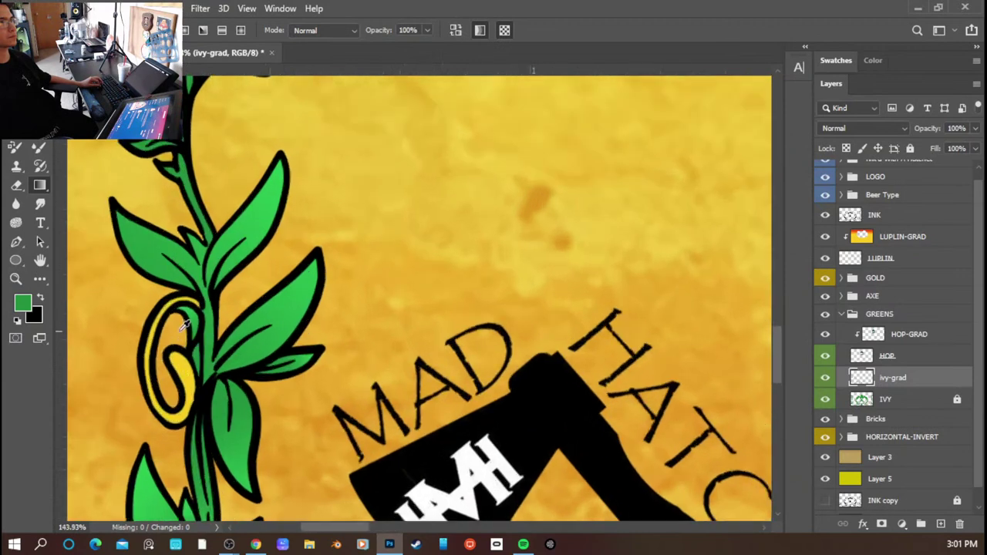
scroll(197, 343, up, 3)
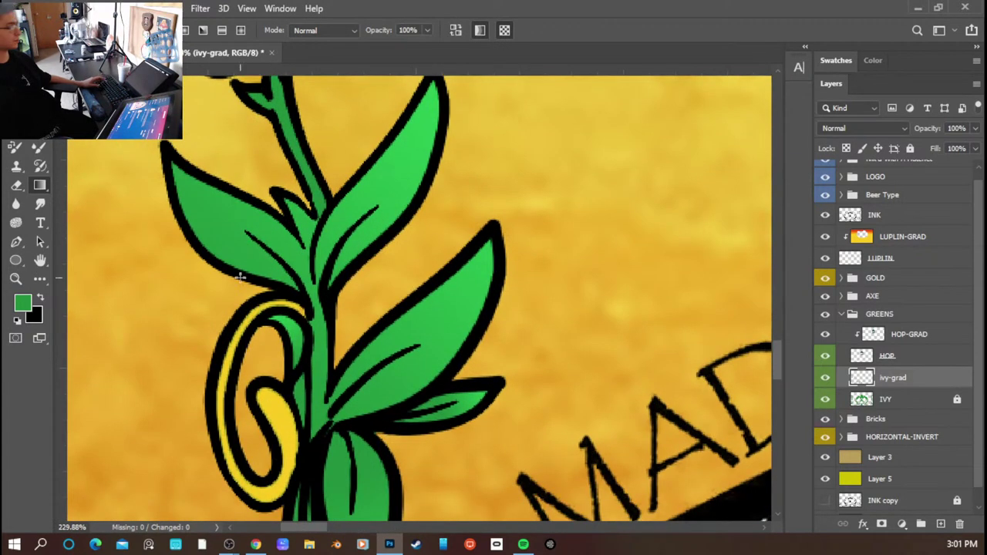
key(w)
click(227, 230)
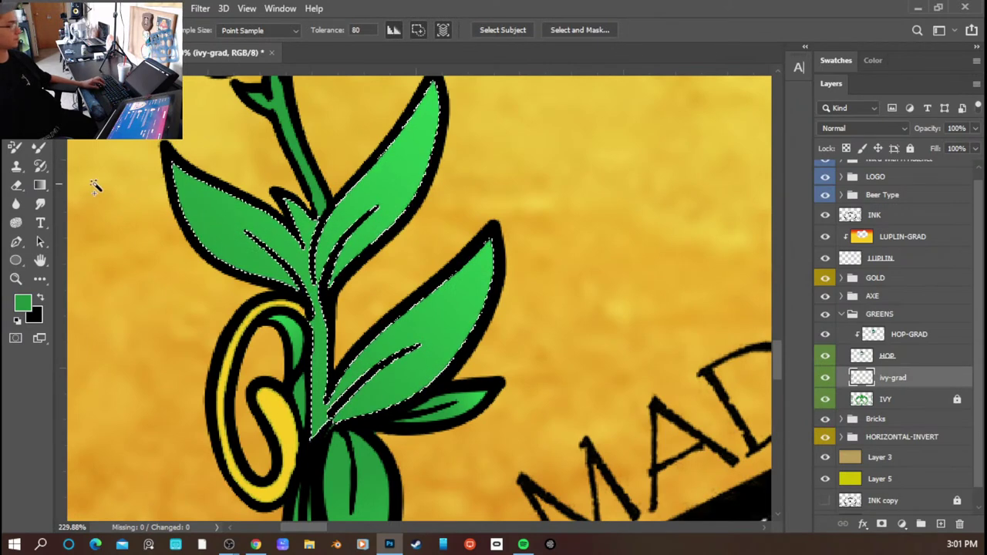
key(g)
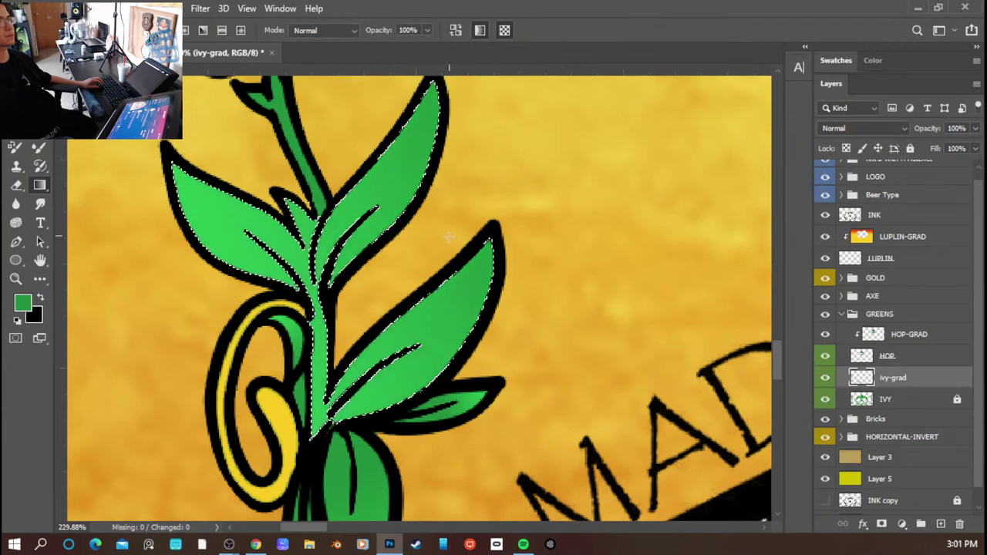
scroll(443, 229, down, 4)
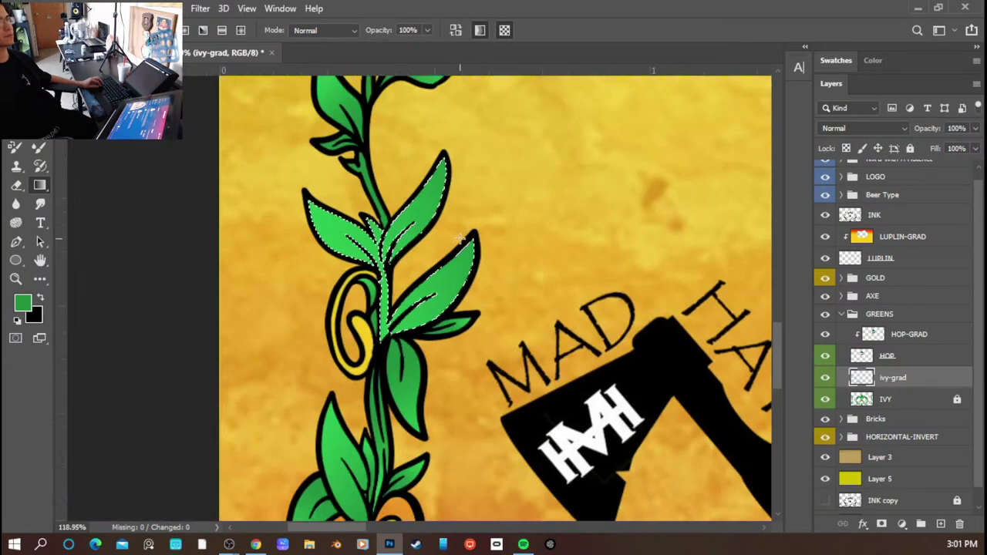
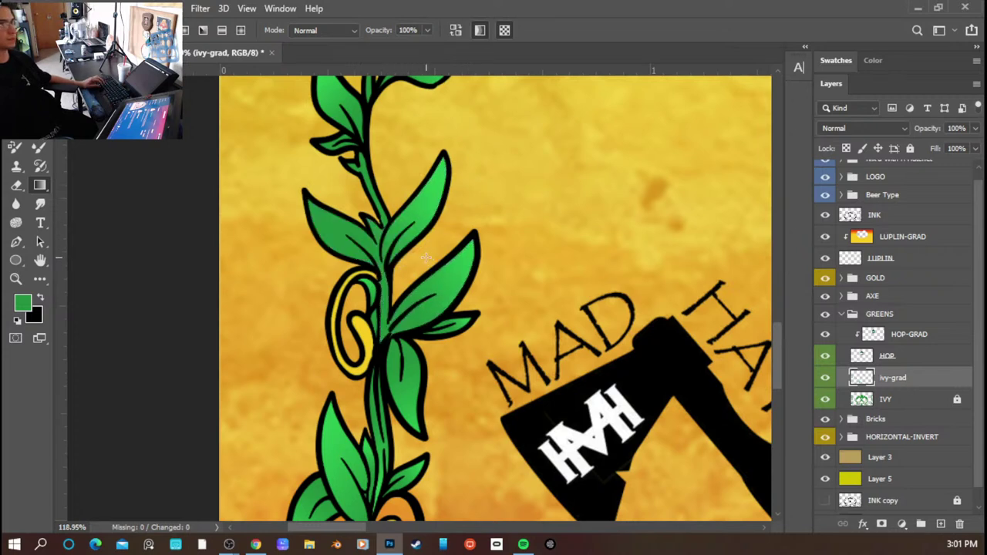
- Select the outer leaf of the three-leaf cluster above the gold curl higher up the border vine, shade it with a gradient, and deselect
scroll(347, 289, up, 10)
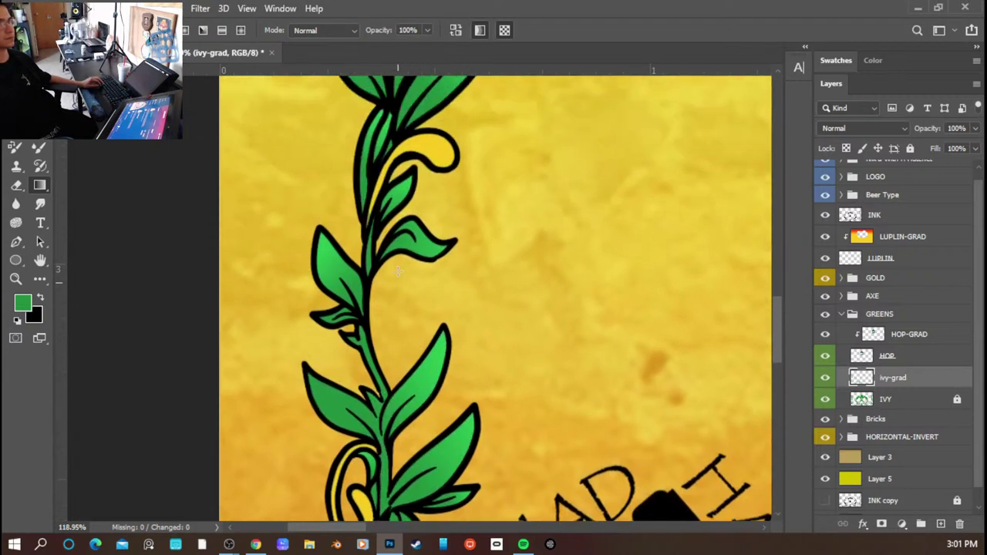
scroll(421, 270, up, 8)
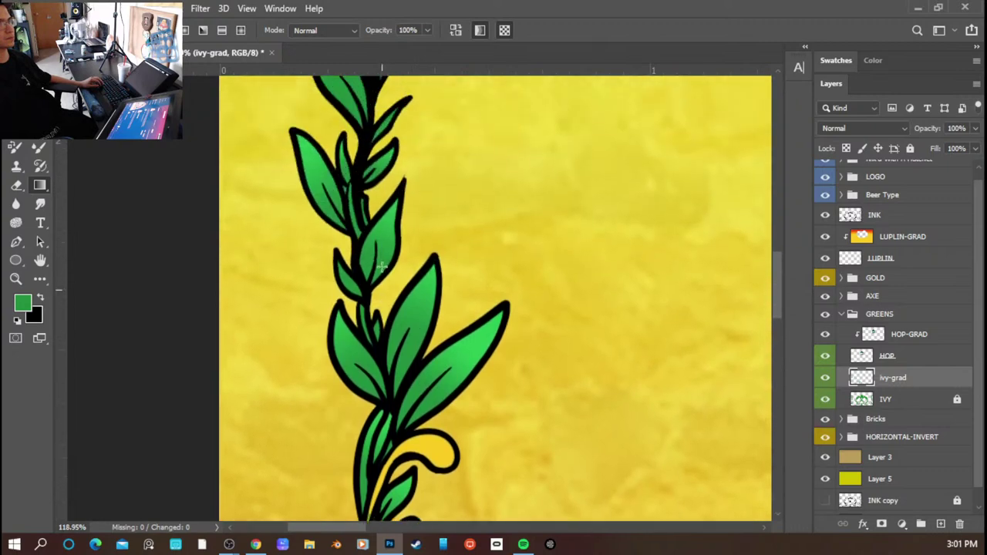
key(w)
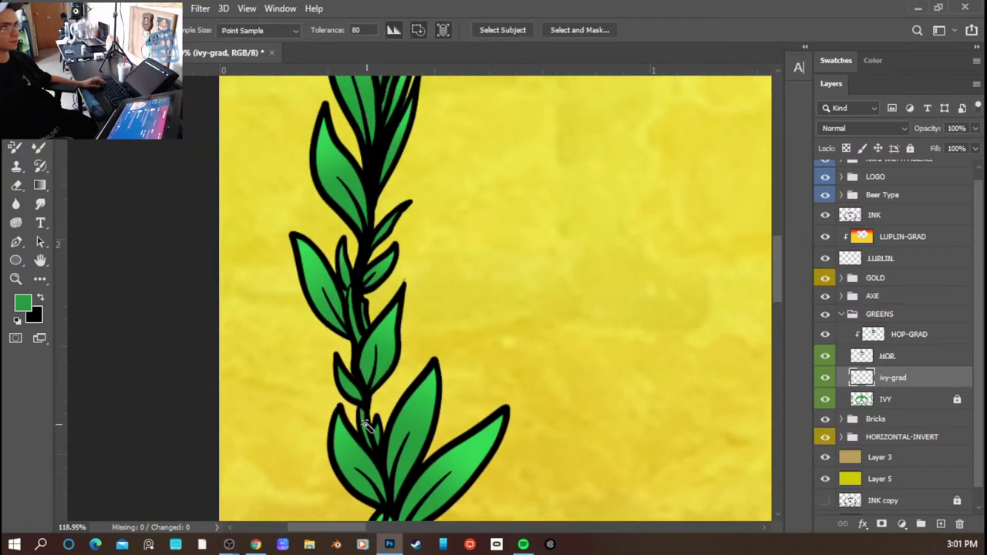
scroll(369, 424, up, 5)
click(344, 445)
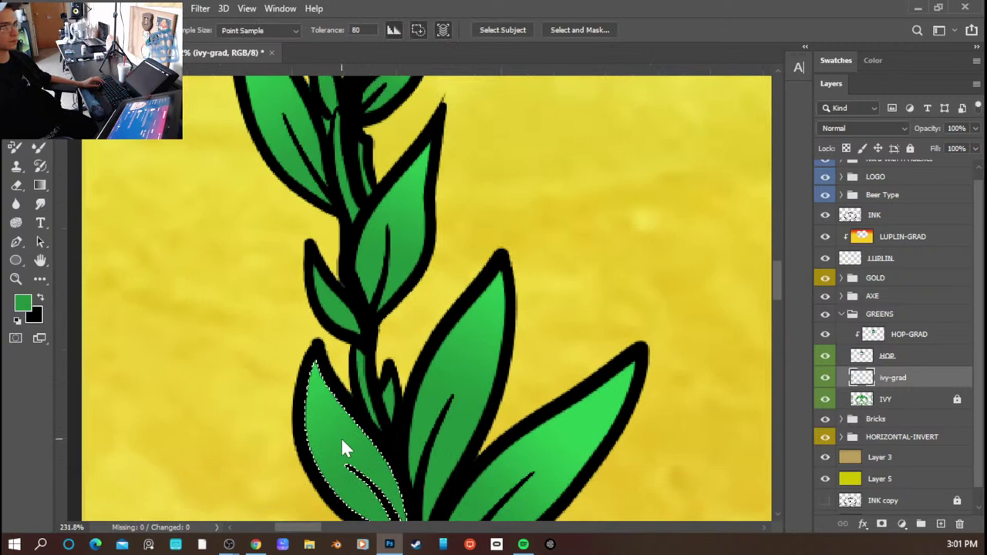
key(g)
drag(306, 403, 381, 469)
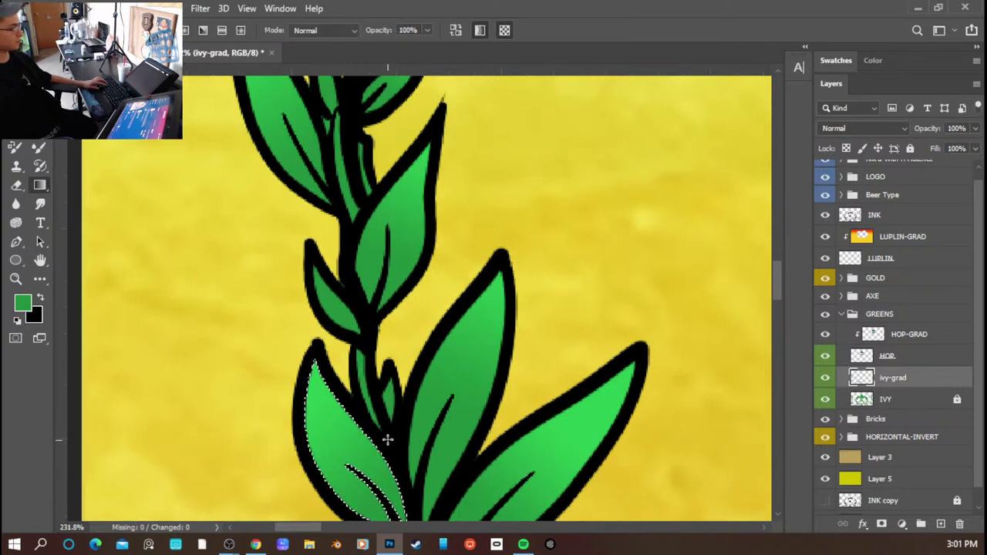
key(ctrl+d)
- Select the small pointed bud above the large three-leaf cluster and the curved stem sliver beside it, shading each with its own gradient
key(w)
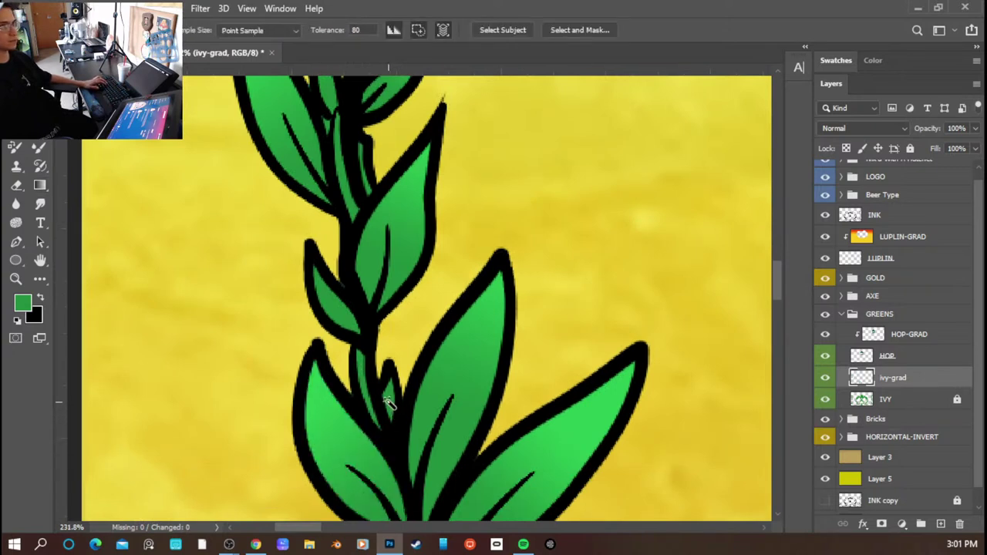
click(388, 395)
key(g)
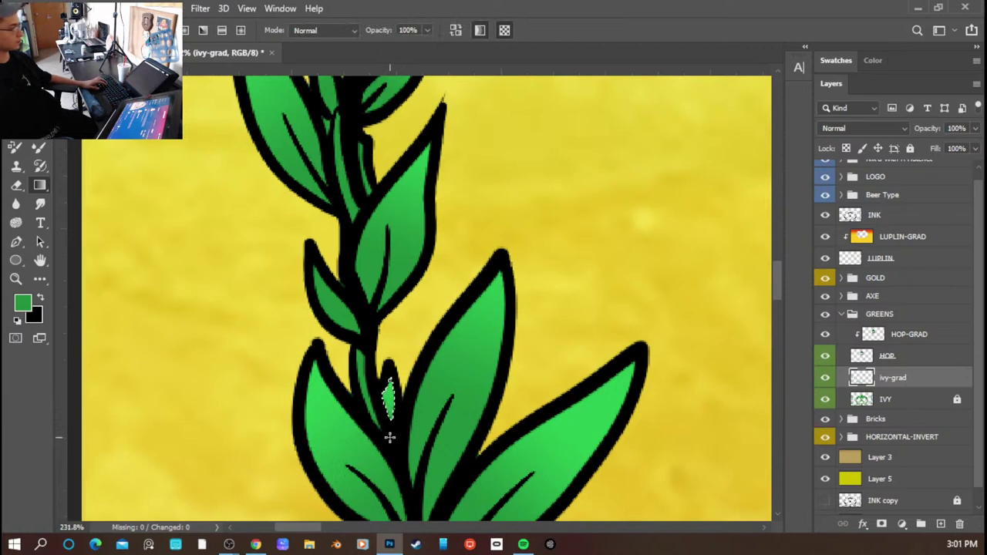
key(w)
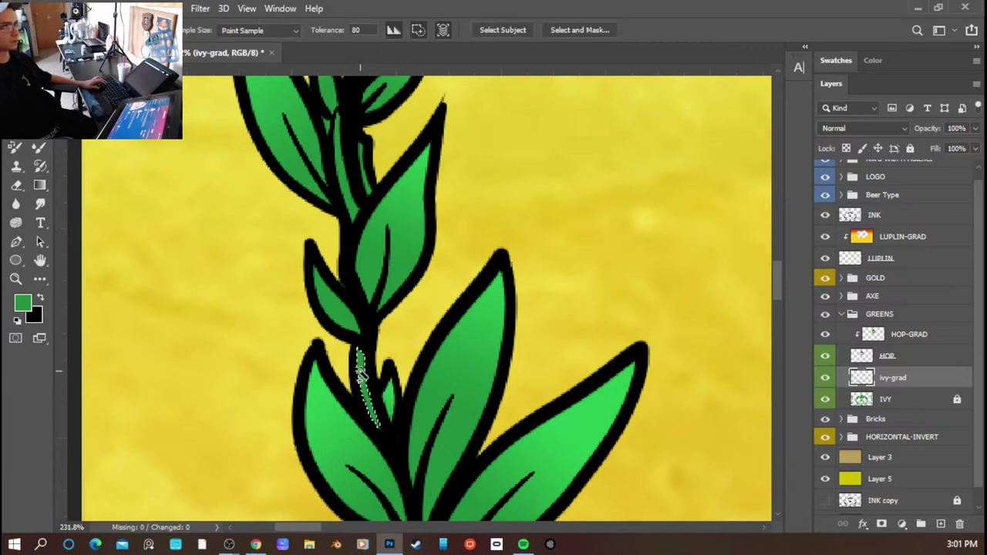
key(g)
drag(379, 418, 388, 426)
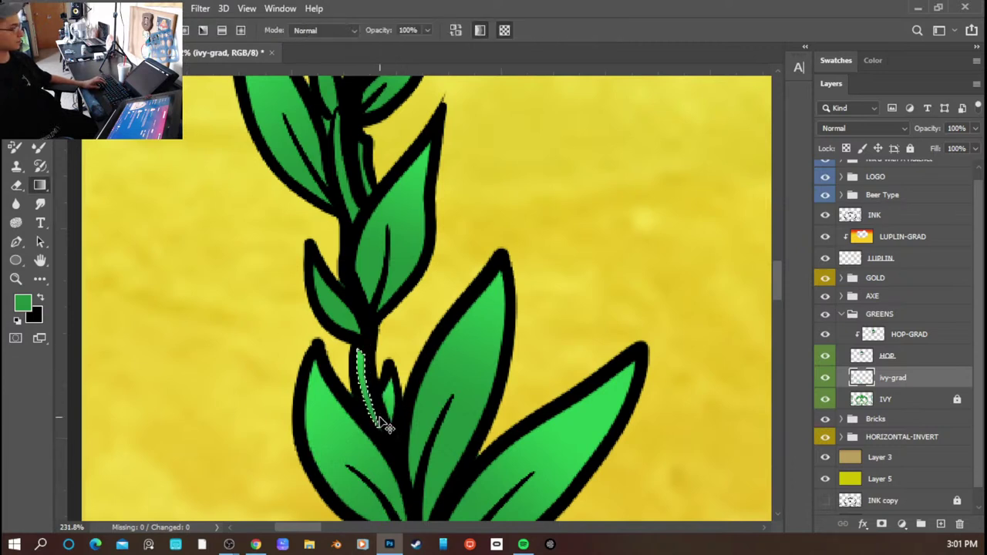
key(ctrl+d)
- Select the long stem sliver further up the border vine, shade it with a gradient along its length, and deselect
scroll(366, 365, up, 4)
key(w)
click(351, 334)
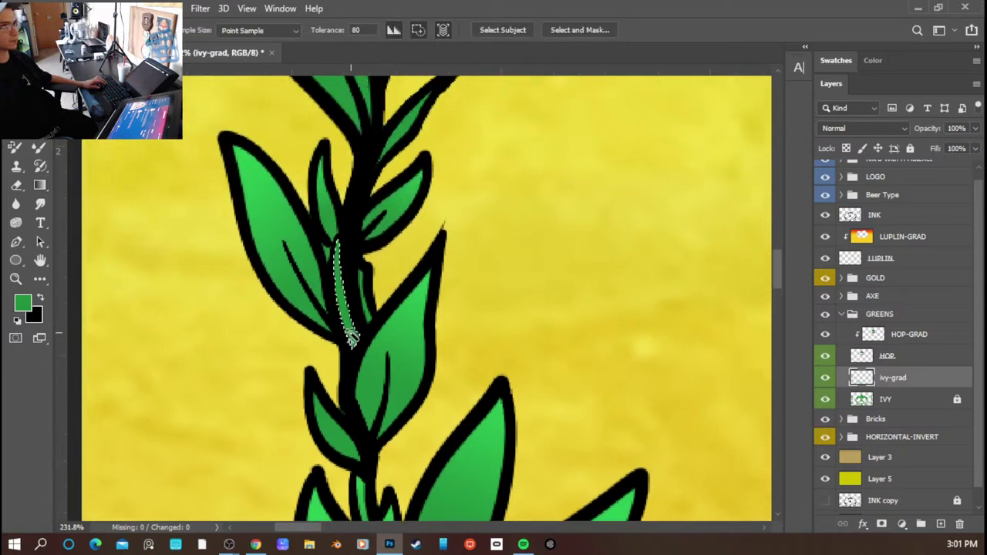
key(g)
drag(364, 276, 352, 337)
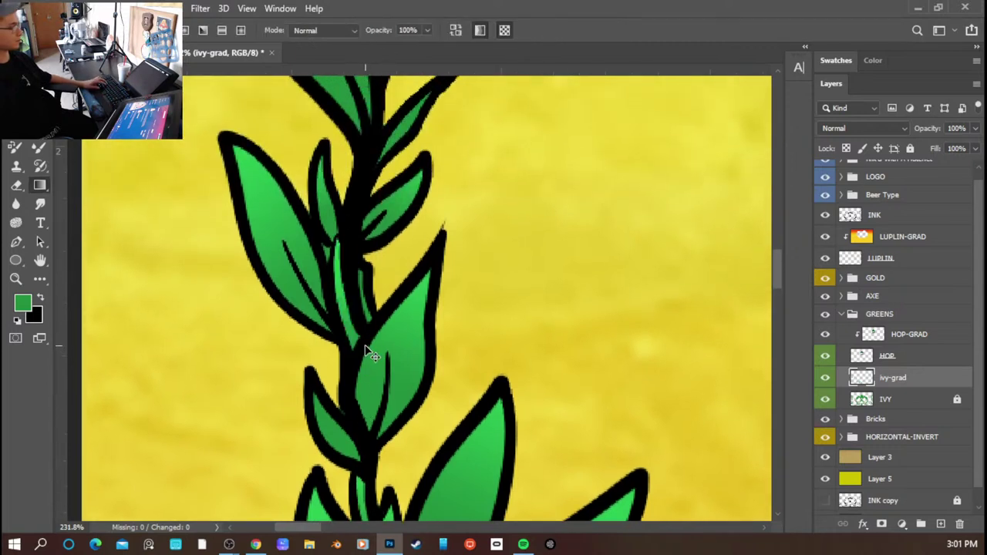
key(ctrl+d)
- Shade the leaf beside that stem and the short thin stem sliver above it, each with its own gradient
key(w)
click(388, 341)
key(g)
key(ctrl+d)
scroll(387, 383, up, 2)
key(w)
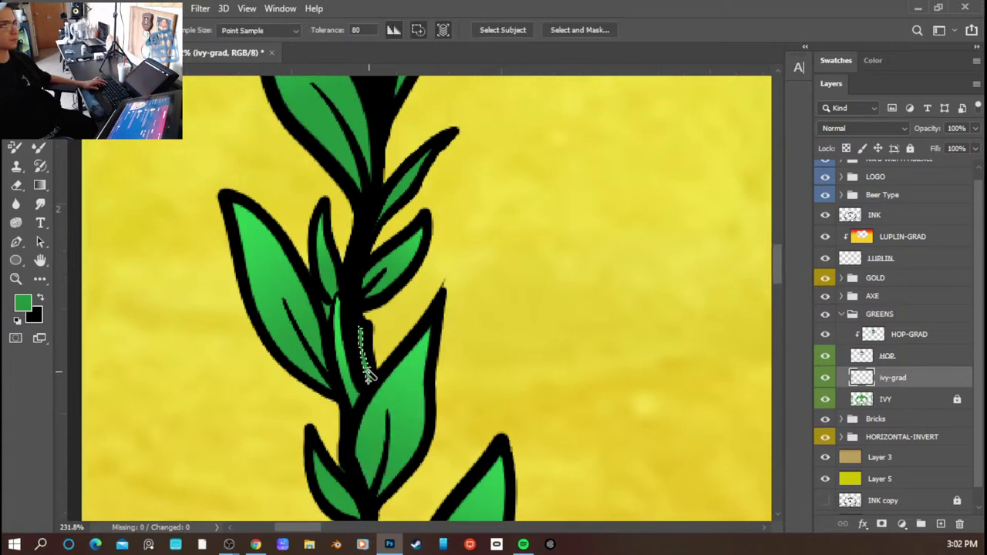
key(g)
drag(374, 306, 384, 395)
key(ctrl+d)
- Select the small narrow leaf between the large outer leaf and the main stem, shade it with a gradient, and deselect
scroll(378, 386, up, 3)
key(w)
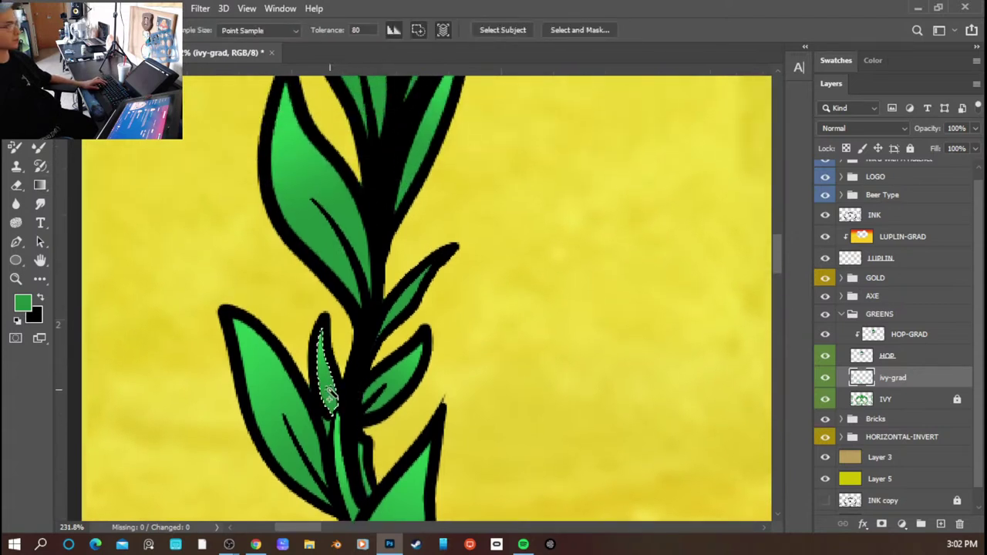
key(g)
drag(337, 409, 336, 396)
key(ctrl+d)
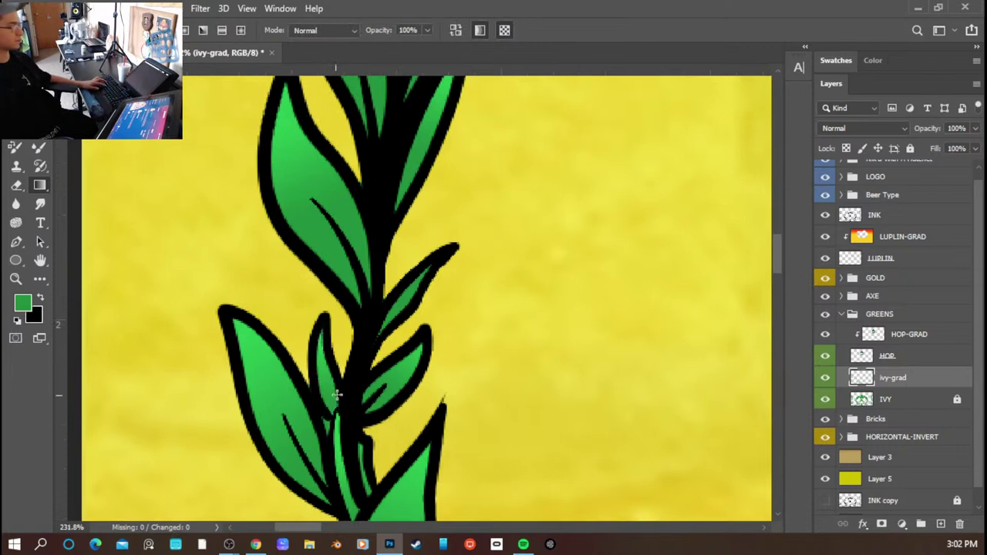
- Reshade the large curved leaf higher up the border vine with a gradient running from its outer edge towards the stem, and deselect
scroll(355, 373, up, 3)
key(w)
click(295, 245)
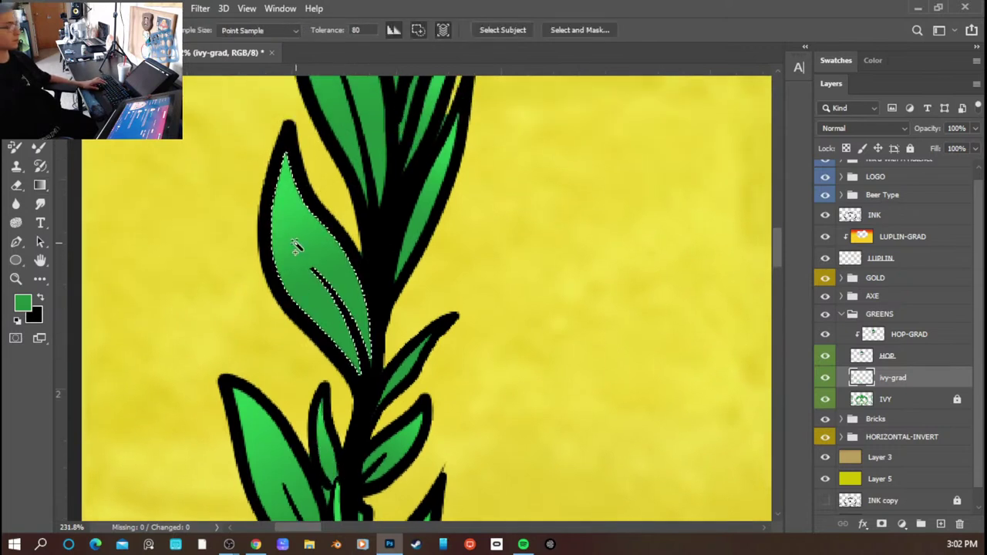
key(g)
drag(264, 223, 341, 304)
drag(285, 249, 378, 322)
key(ctrl+d)
- Select the thin pointed leaf beside the gold stem near the vine's top, shade it with a gradient, and deselect
scroll(380, 314, up, 4)
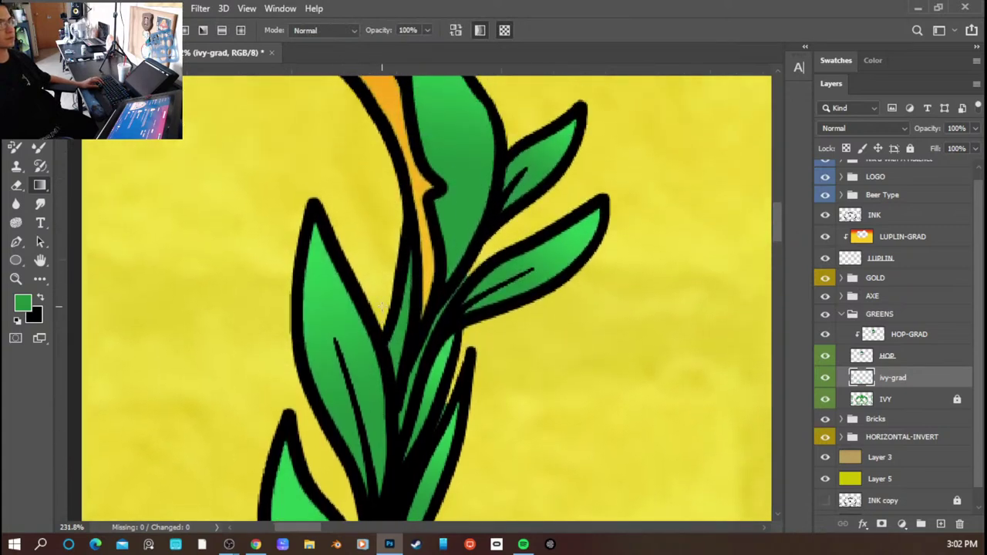
scroll(408, 298, up, 1)
key(w)
click(402, 342)
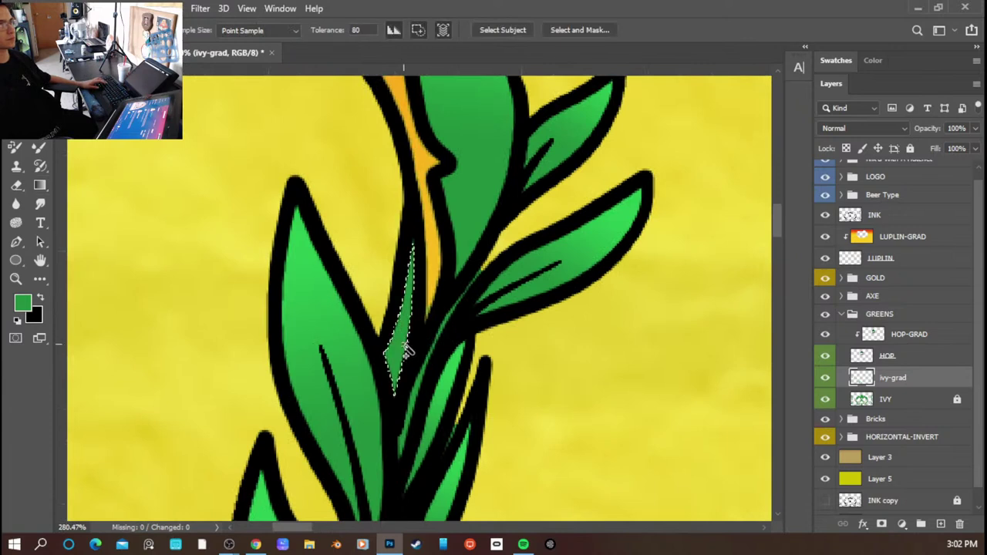
key(g)
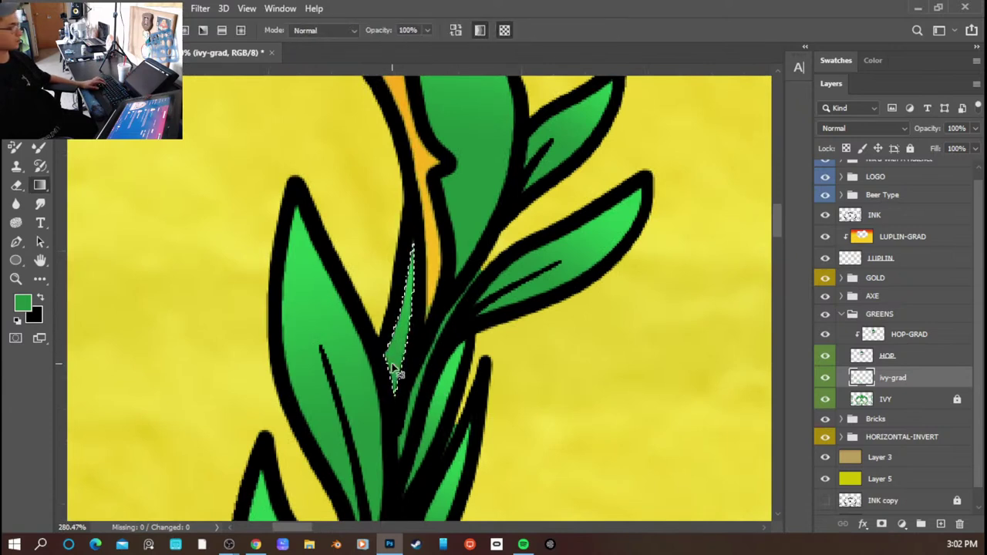
key(ctrl+d)
- Select the narrow stem sliver below the gold stem's tip, shade it with a gradient along its length, and deselect
key(w)
click(412, 411)
key(g)
drag(448, 285, 434, 377)
key(ctrl+d)
- Examine the gradient shading across the whole border vine and the lower ivy wreath of the label
scroll(501, 343, down, 5)
scroll(508, 343, down, 5)
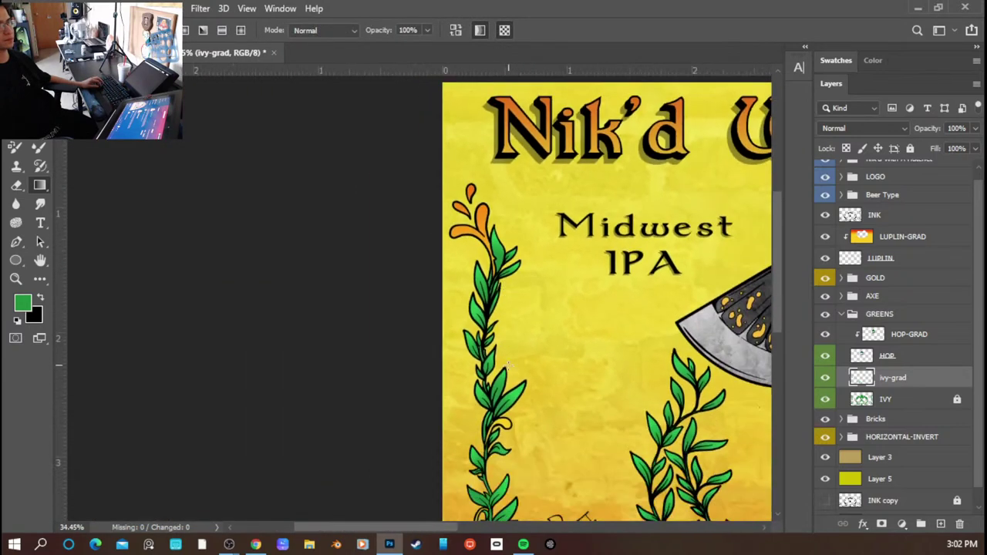
scroll(509, 366, down, 3)
scroll(524, 378, down, 5)
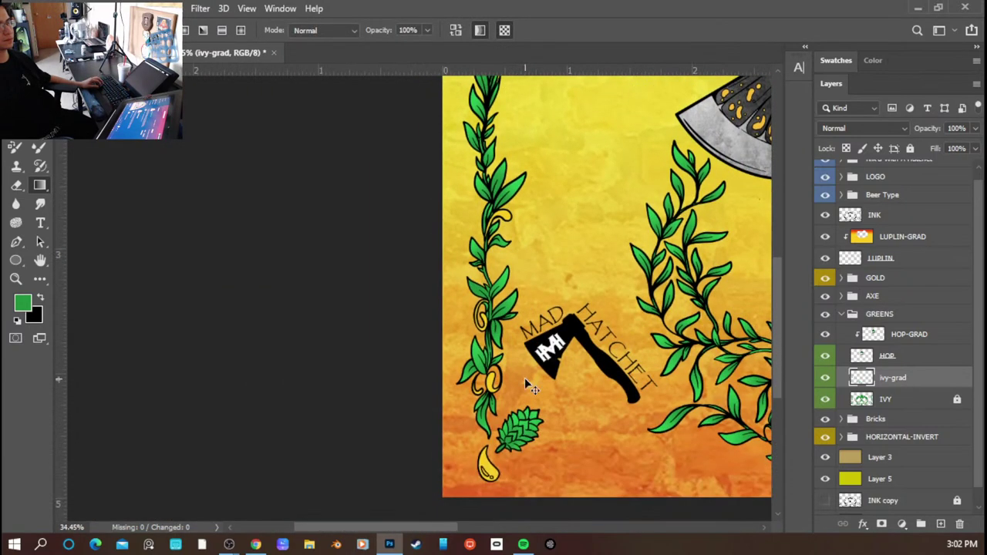
scroll(525, 378, right, 8)
scroll(531, 397, right, 5)
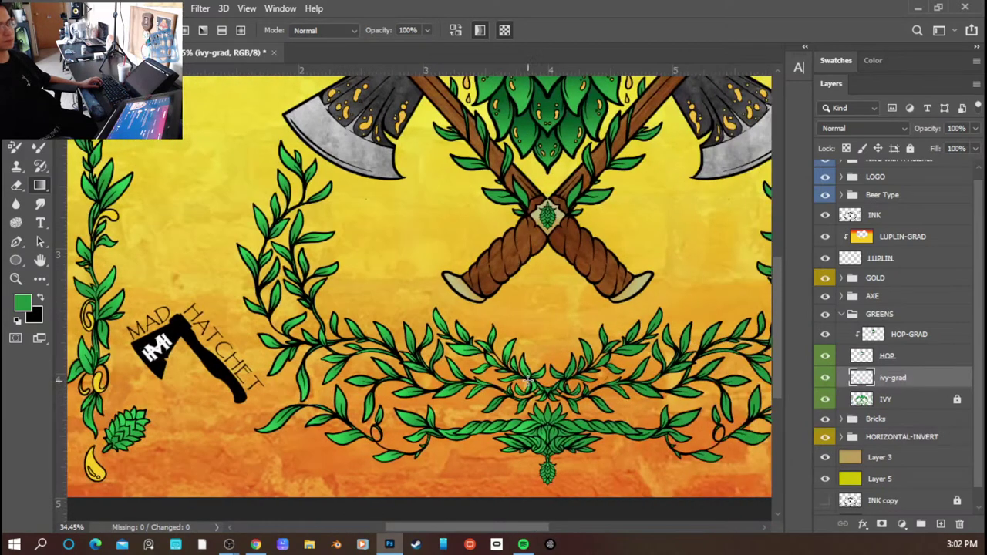
- Save the document
key(ctrl+s)
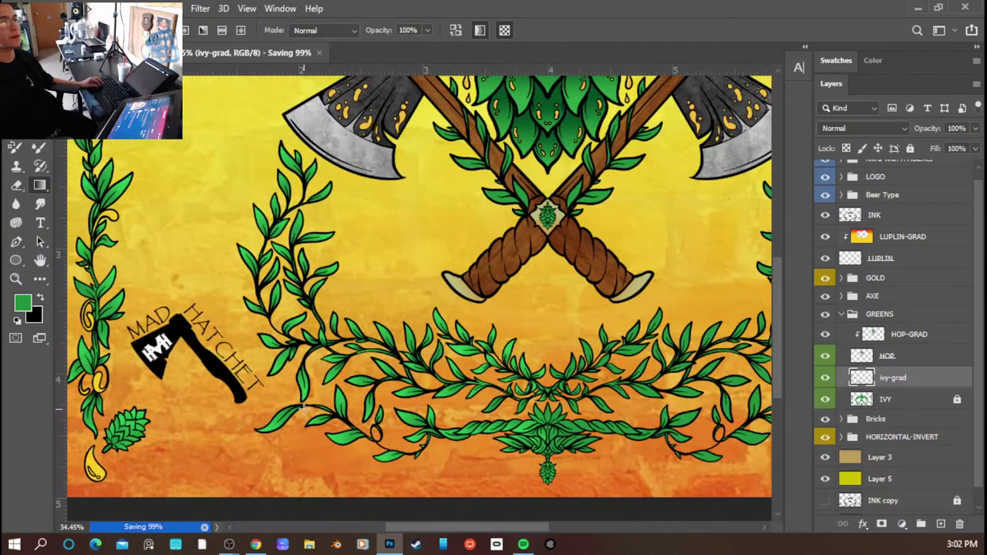
scroll(522, 415, up, 10)
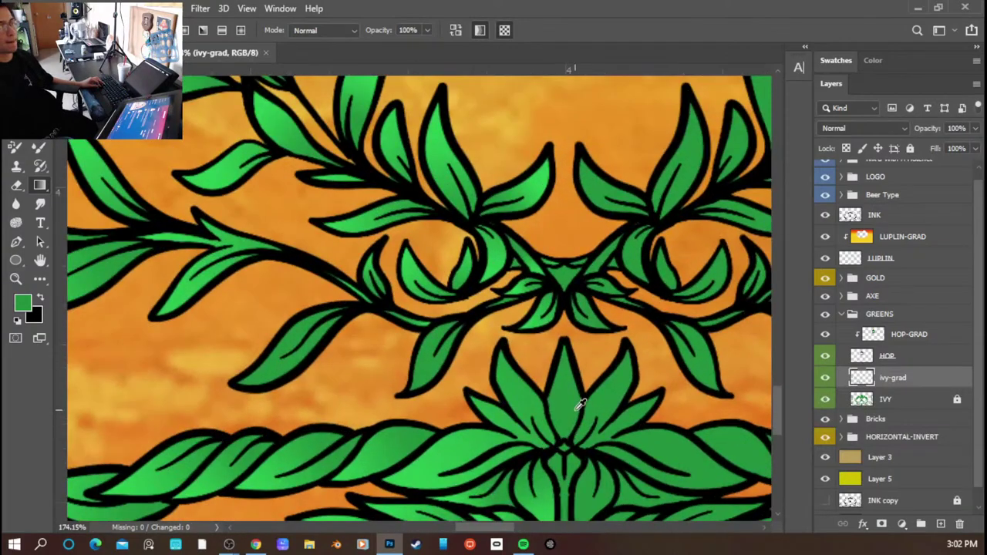
scroll(580, 405, down, 10)
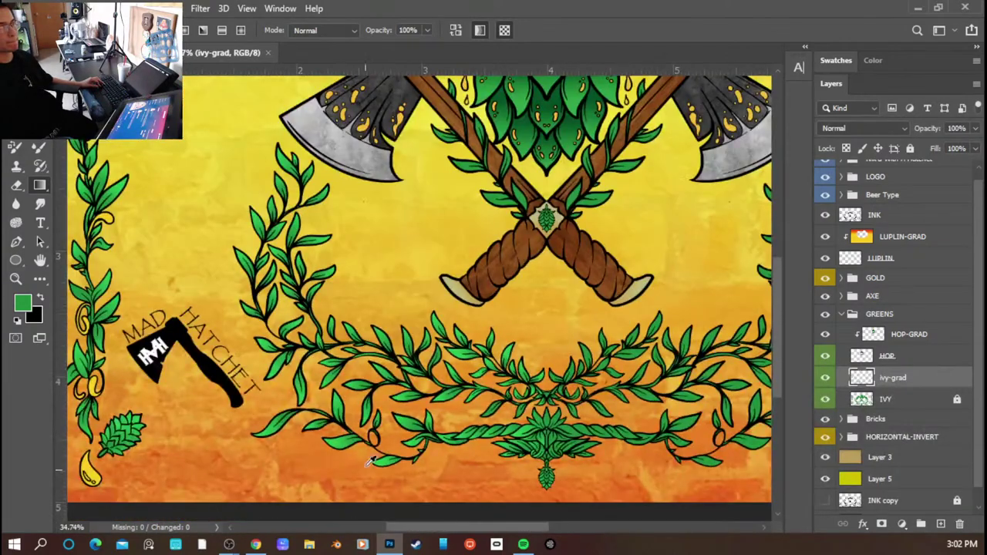
- On the ivy-grad layer, select and shade with green gradients the two smallest leaves at the branch joint beside the HATCHET lettering
scroll(370, 462, up, 7)
scroll(222, 287, down, 4)
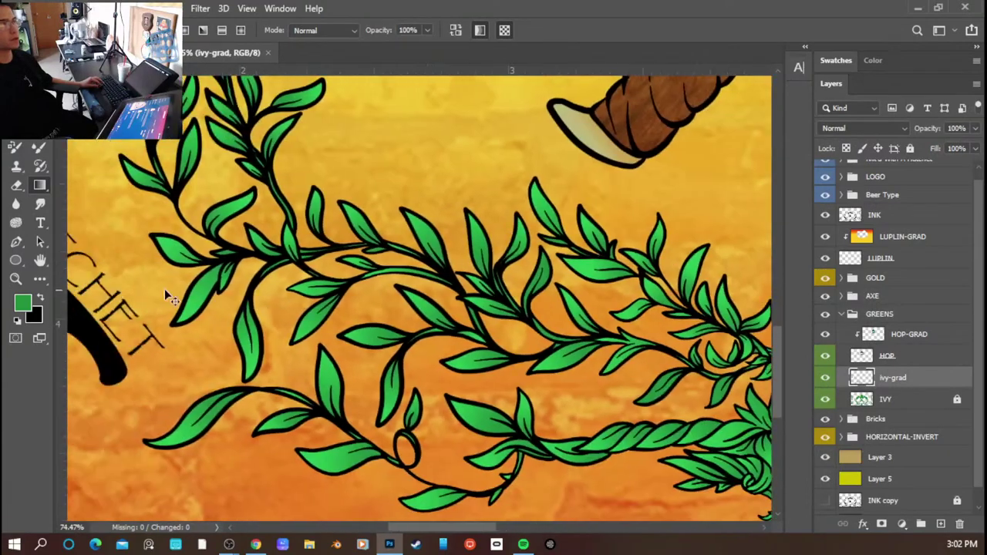
scroll(401, 275, up, 8)
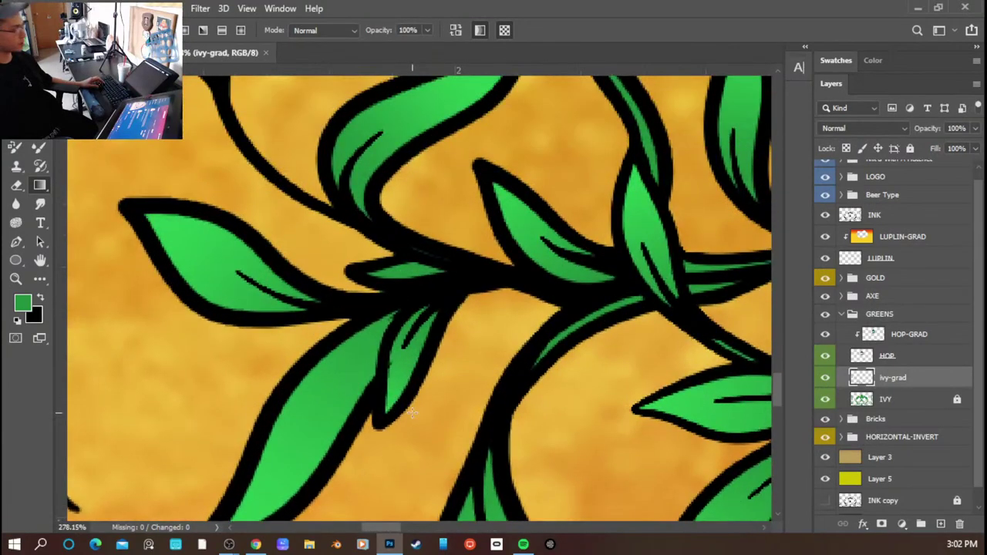
key(w)
click(411, 376)
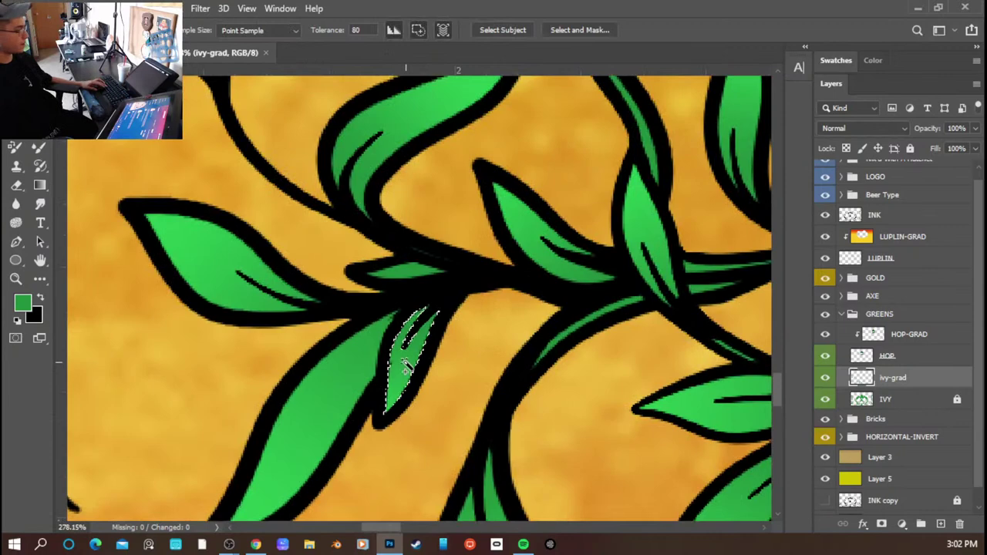
key(g)
drag(428, 321, 421, 351)
key(ctrl+d)
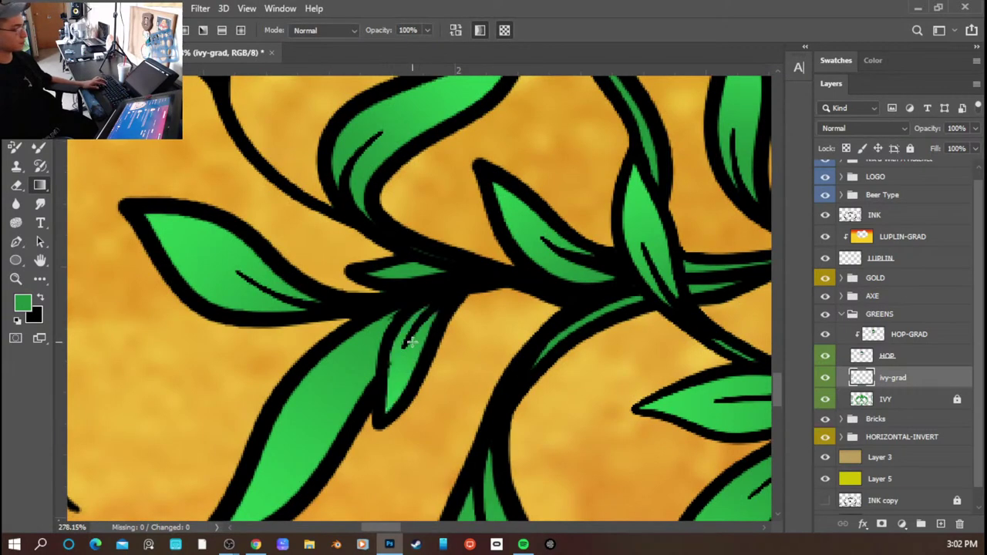
key(w)
key(g)
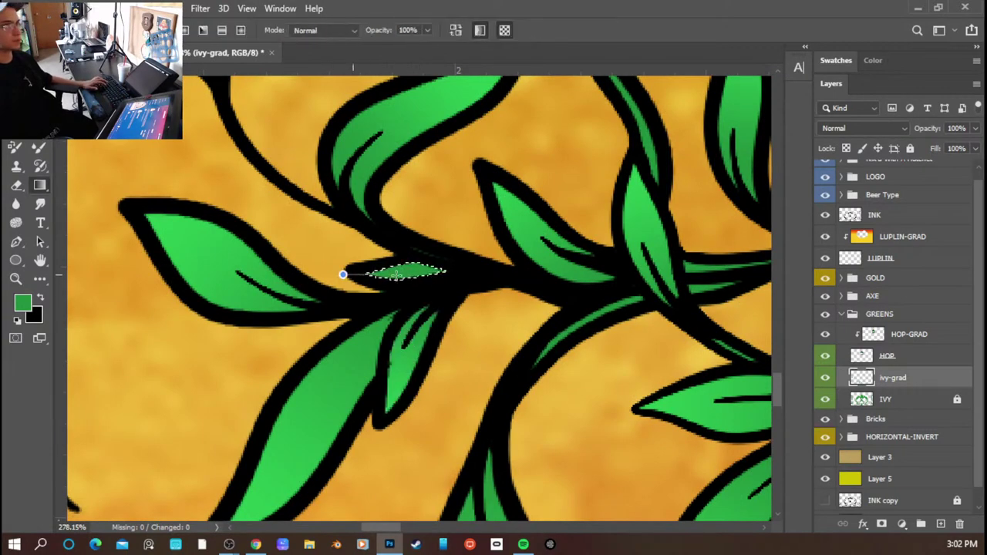
- Select the long curved stem segment rising above that branch joint, shade it with the green gradient, and deselect it
scroll(415, 288, down, 6)
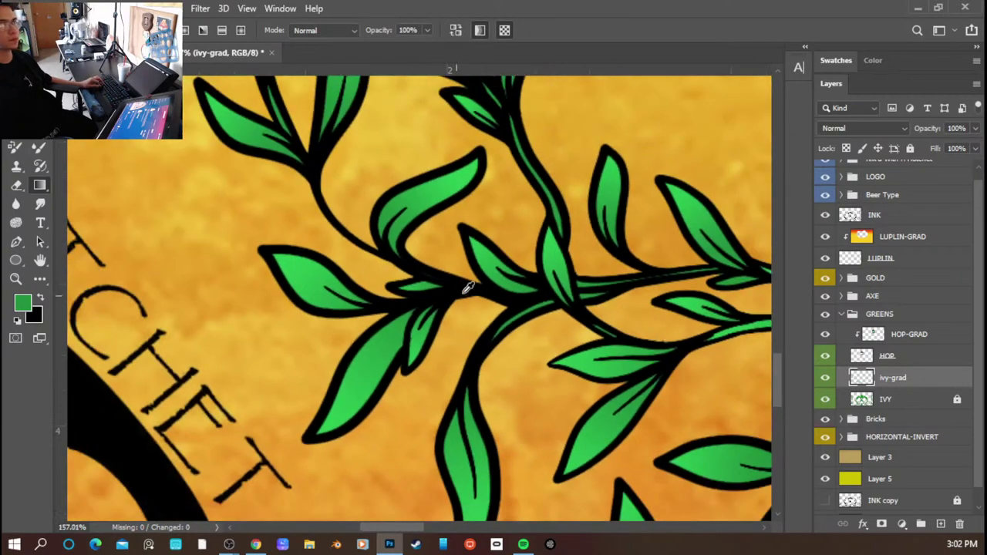
scroll(609, 319, up, 4)
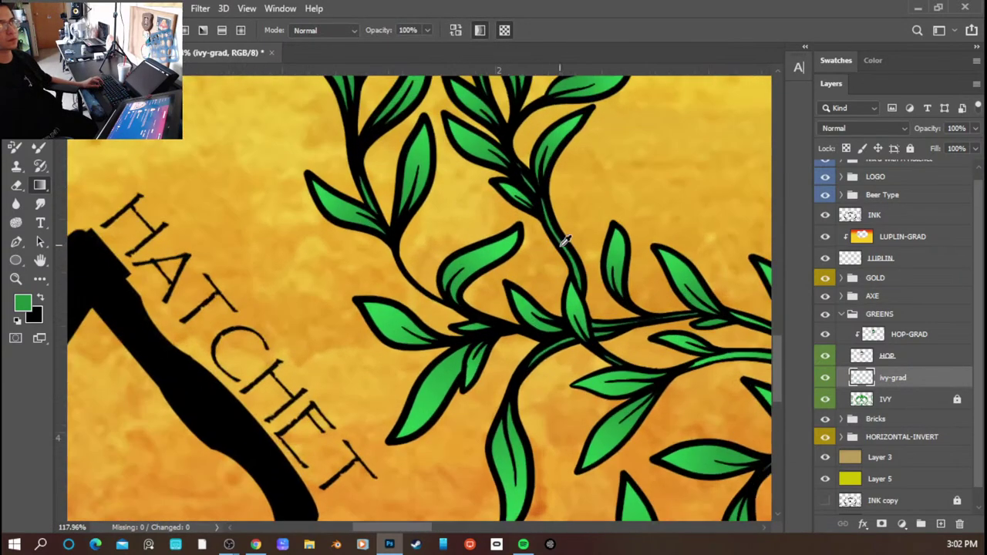
key(w)
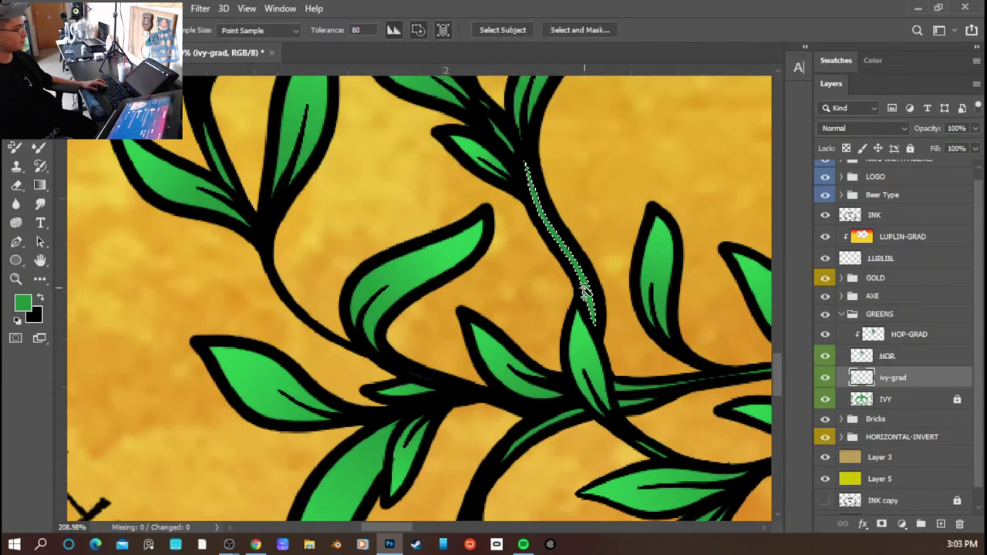
key(g)
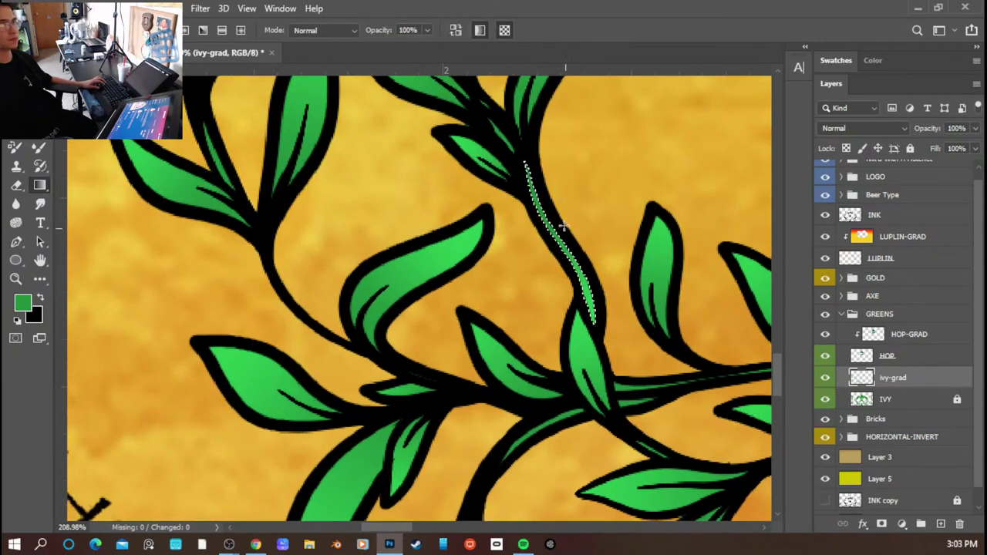
key(ctrl+d)
- Select and shade with green gradients the thin stem segments midway up the two upright ivy branches, one after the other
scroll(571, 233, up, 4)
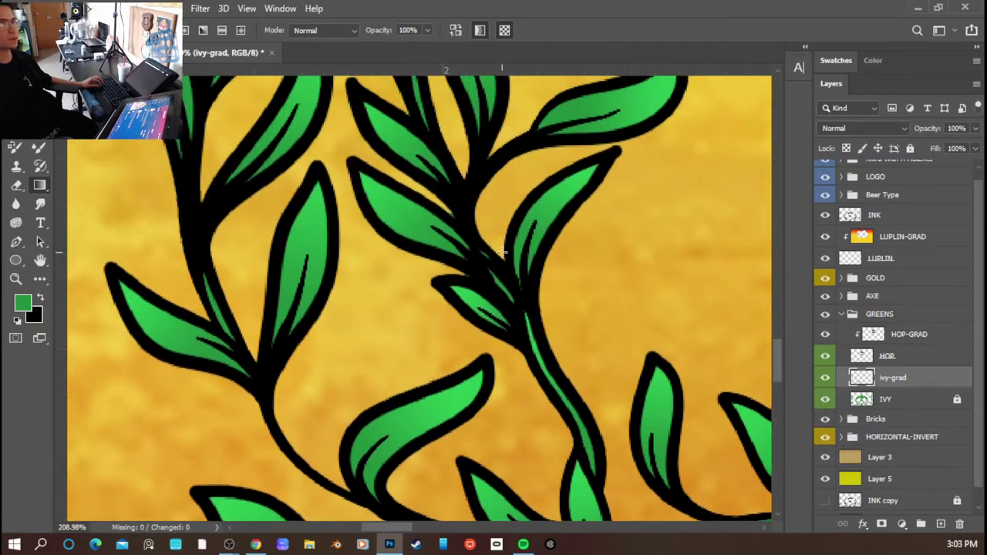
scroll(511, 244, up, 6)
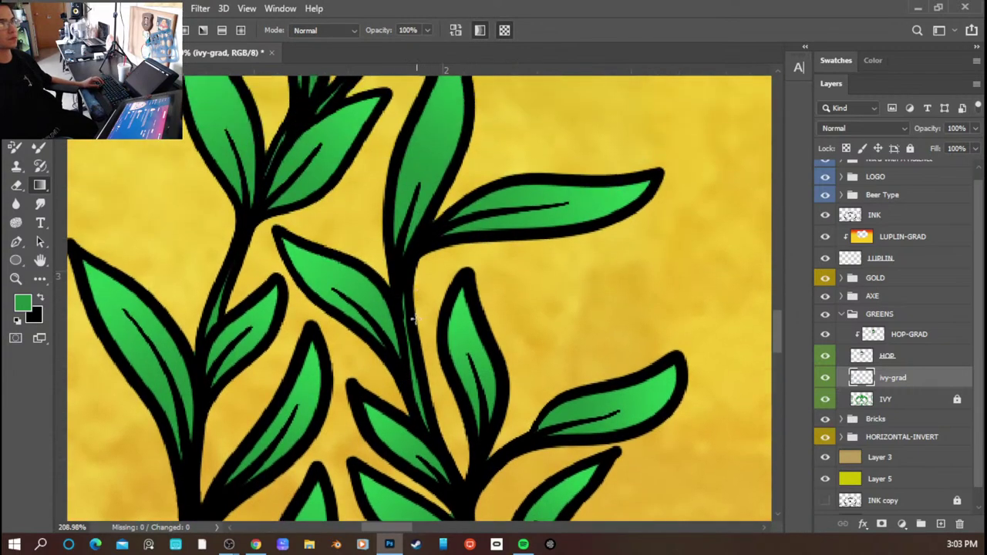
key(w)
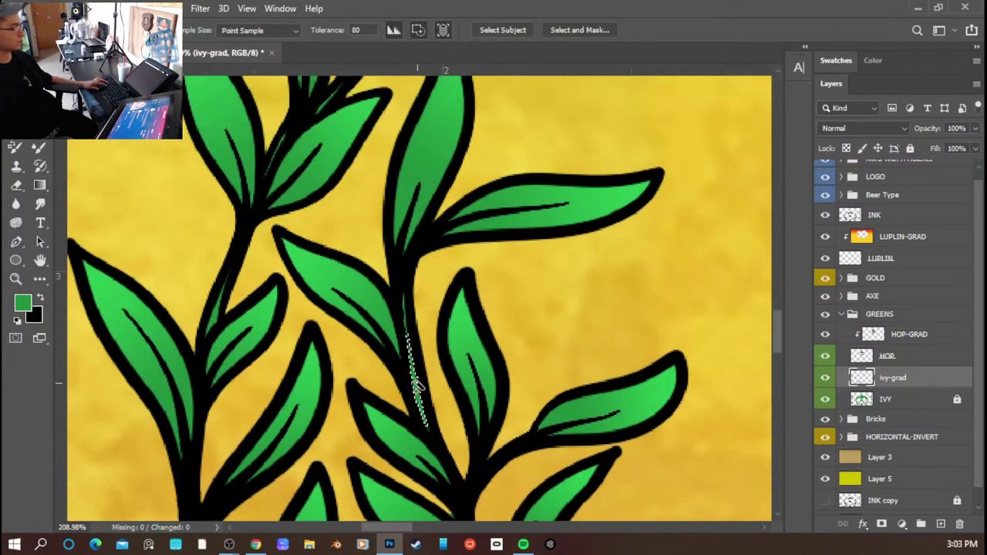
key(g)
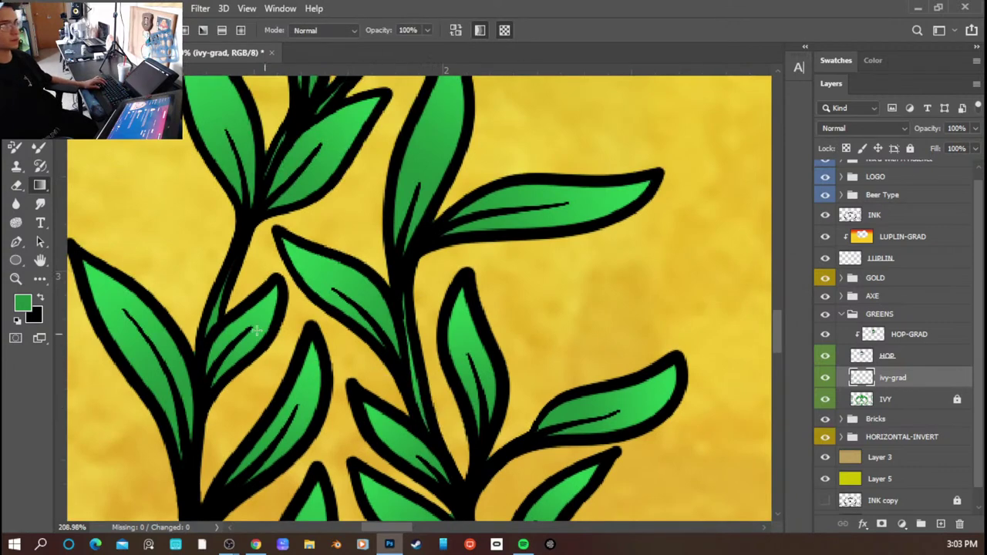
key(w)
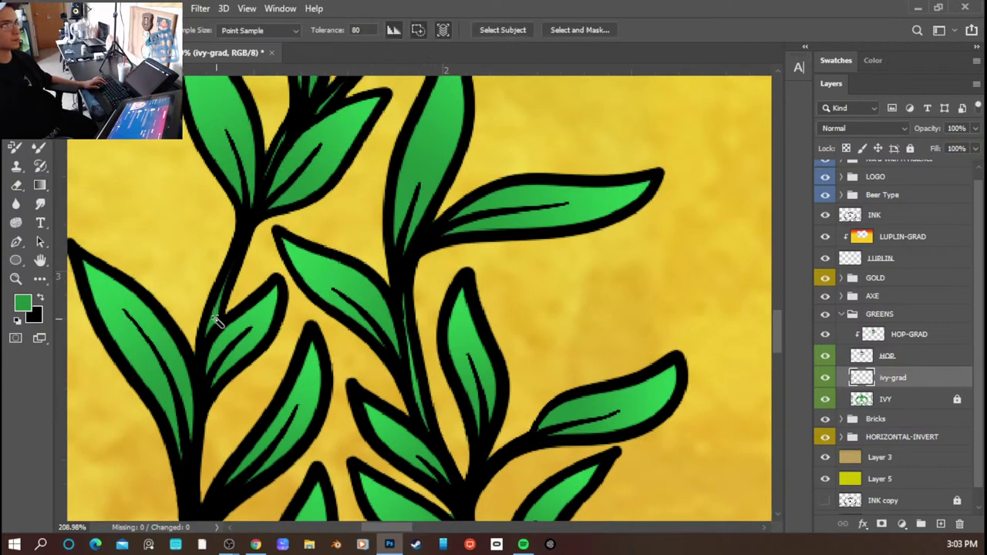
key(g)
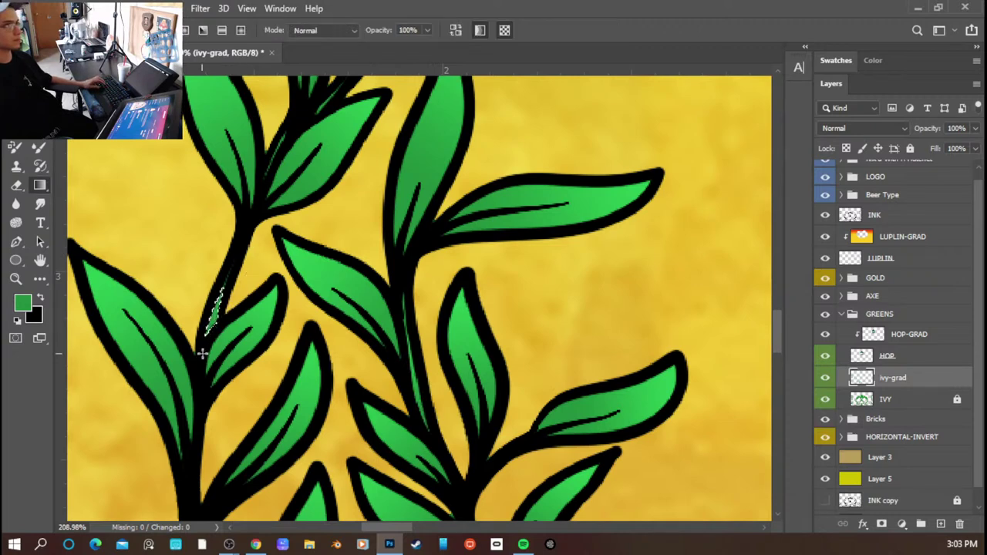
- Select the three narrow stem slivers near the upper end of the ivy branch together and shade them with the green gradient
scroll(301, 285, up, 5)
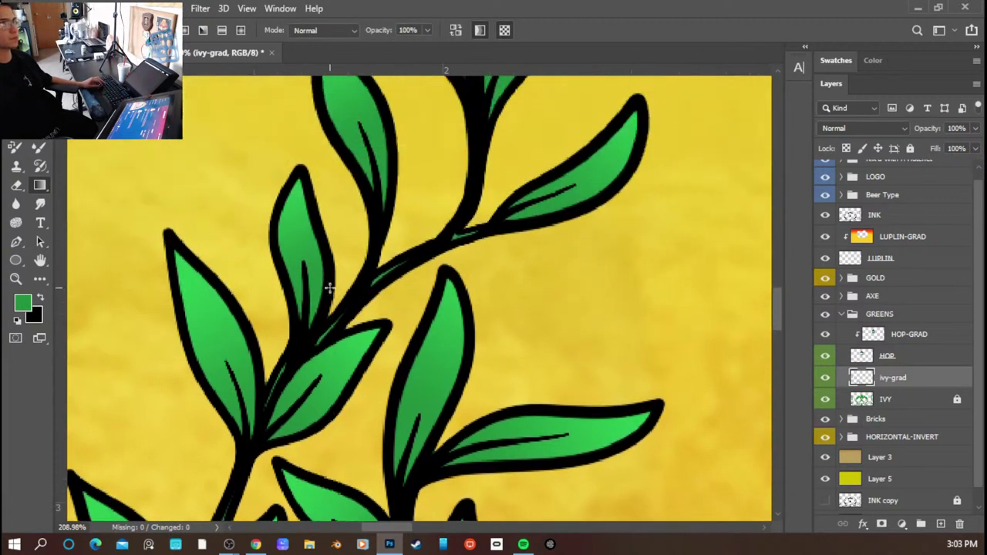
key(w)
click(380, 281)
scroll(382, 295, up, 3)
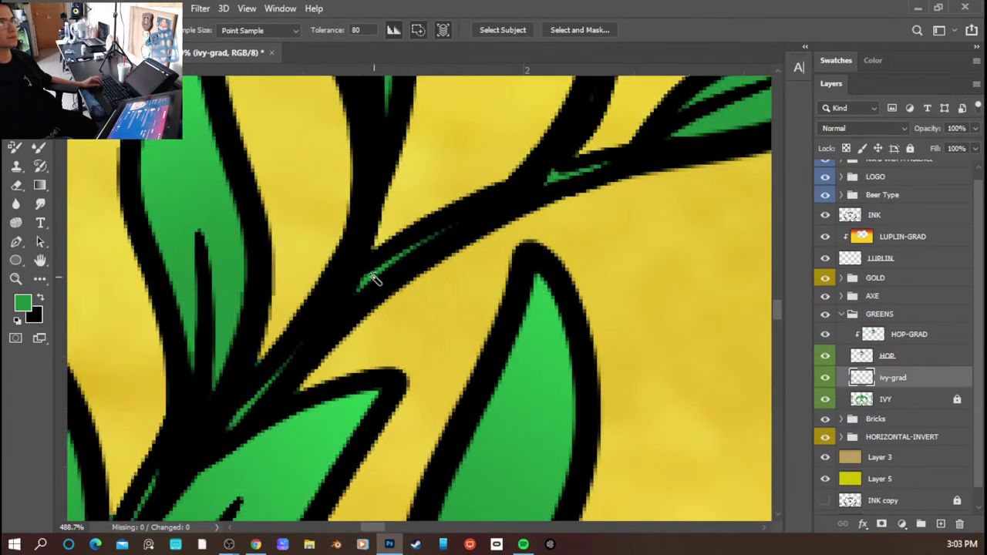
shift+click(557, 181)
shift+click(243, 411)
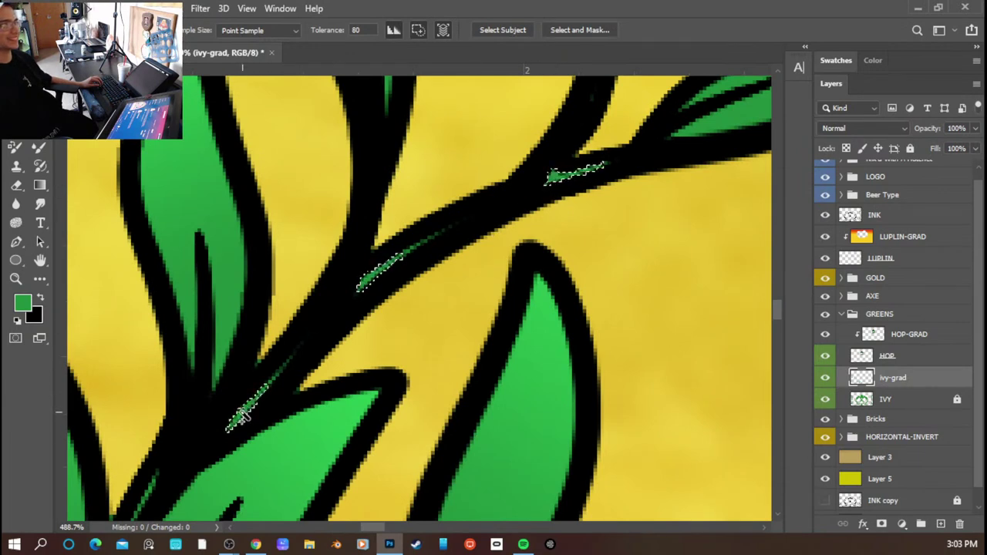
key(g)
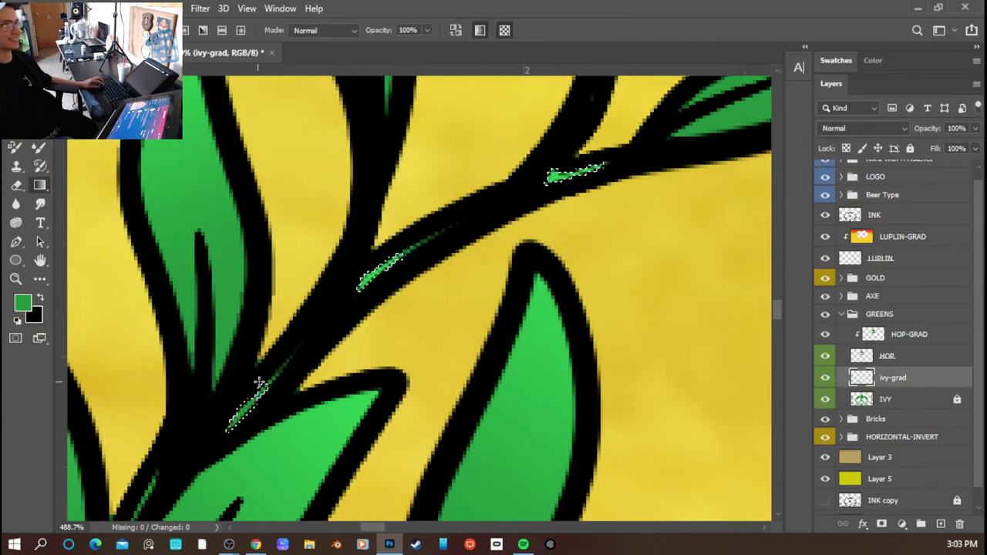
- Select the three unshaded stem segments of the horizontal branch extending from the joint, apply a green gradient across them, and deselect
scroll(266, 390, down, 10)
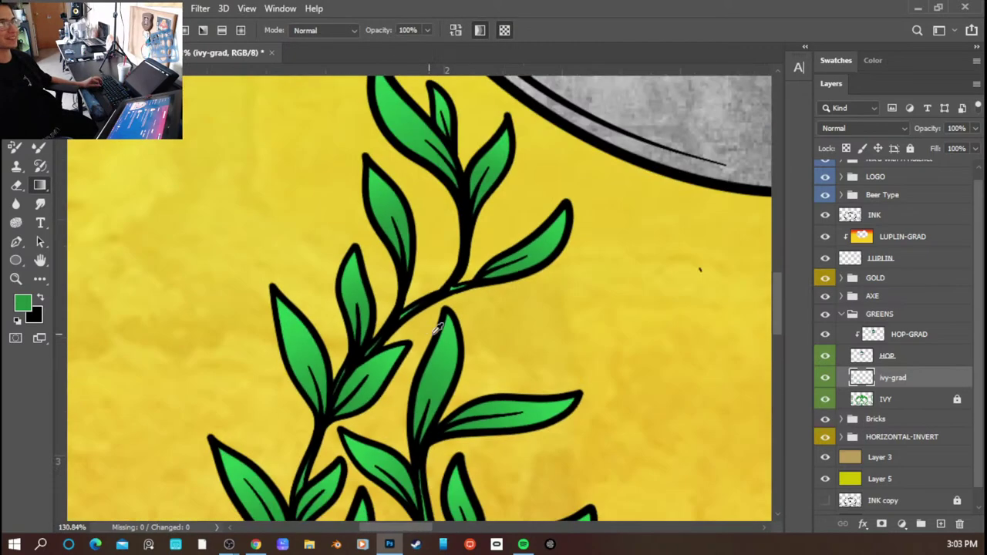
scroll(384, 326, down, 1)
scroll(420, 388, down, 5)
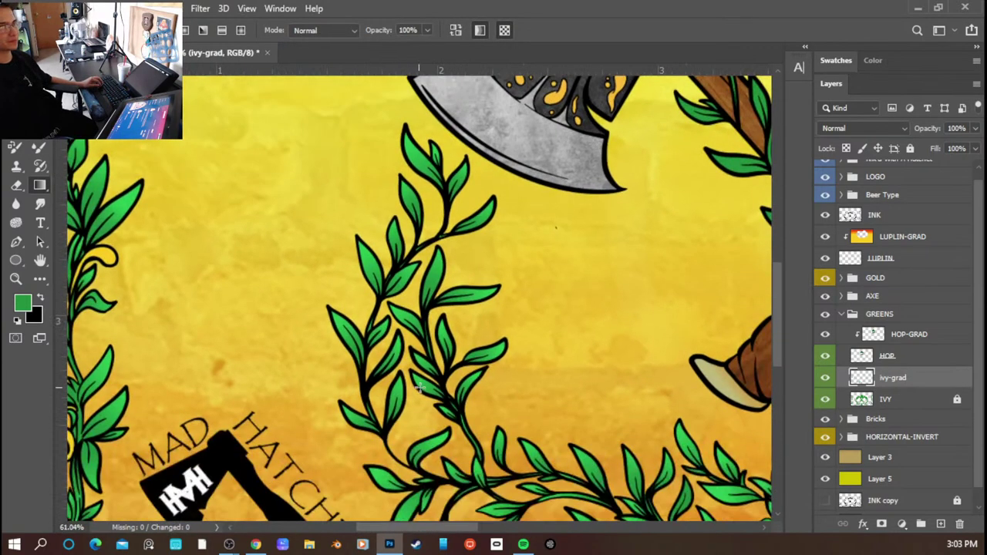
scroll(468, 395, up, 6)
scroll(526, 396, down, 3)
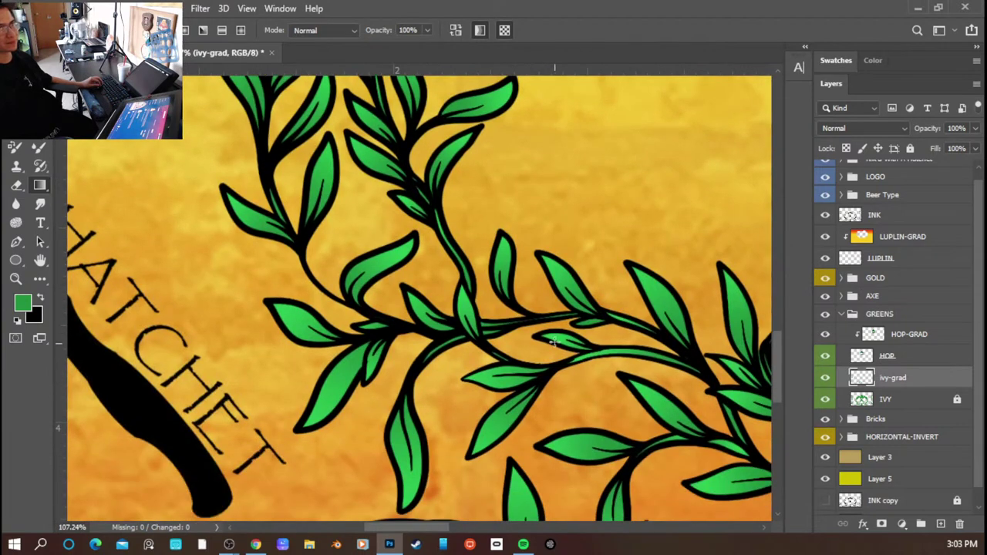
scroll(553, 345, up, 5)
key(a)
key(w)
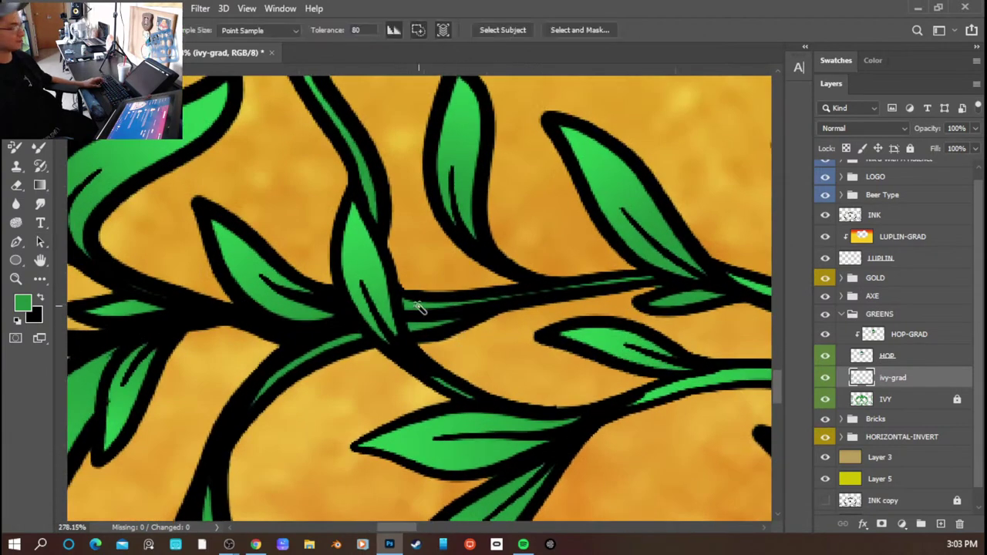
click(415, 307)
shift+click(420, 327)
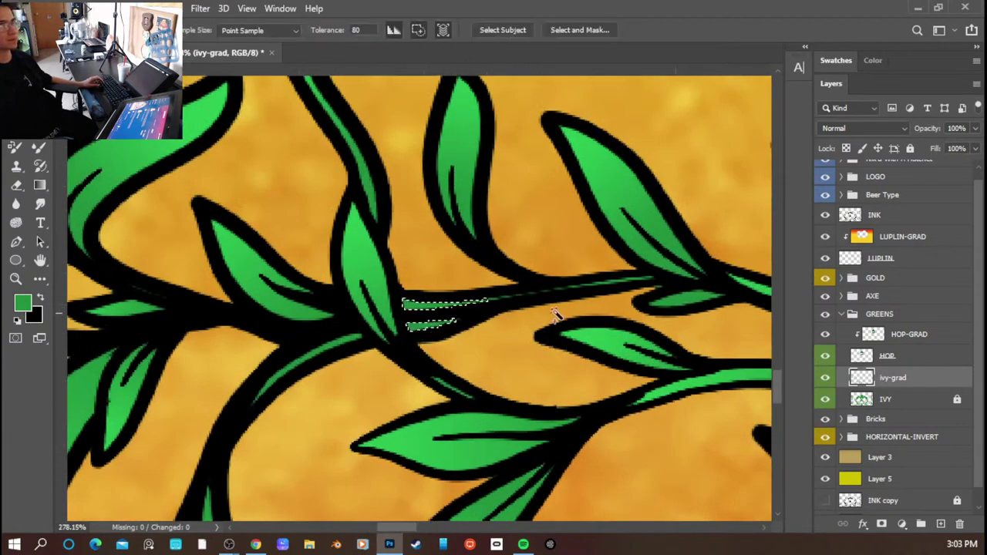
shift+click(622, 283)
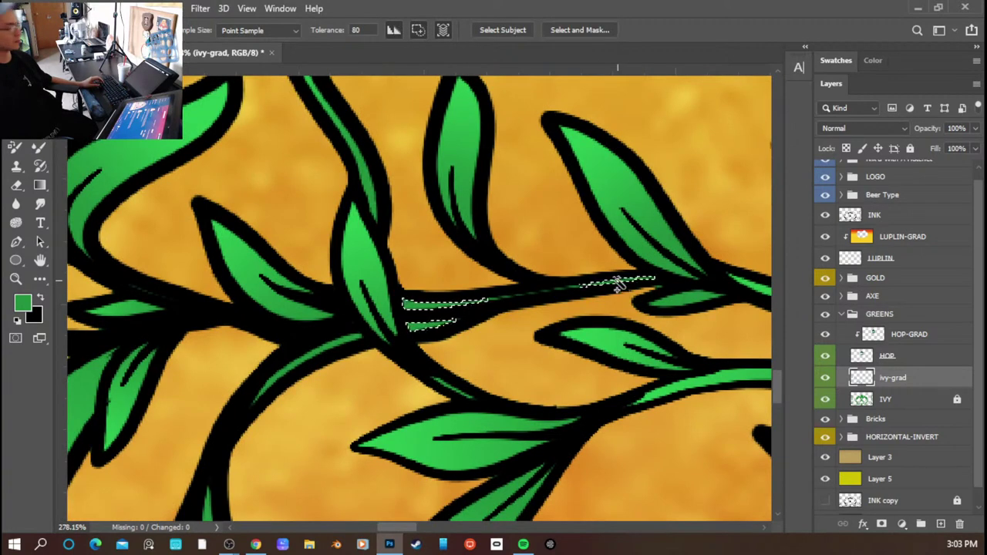
key(g)
drag(517, 344, 453, 321)
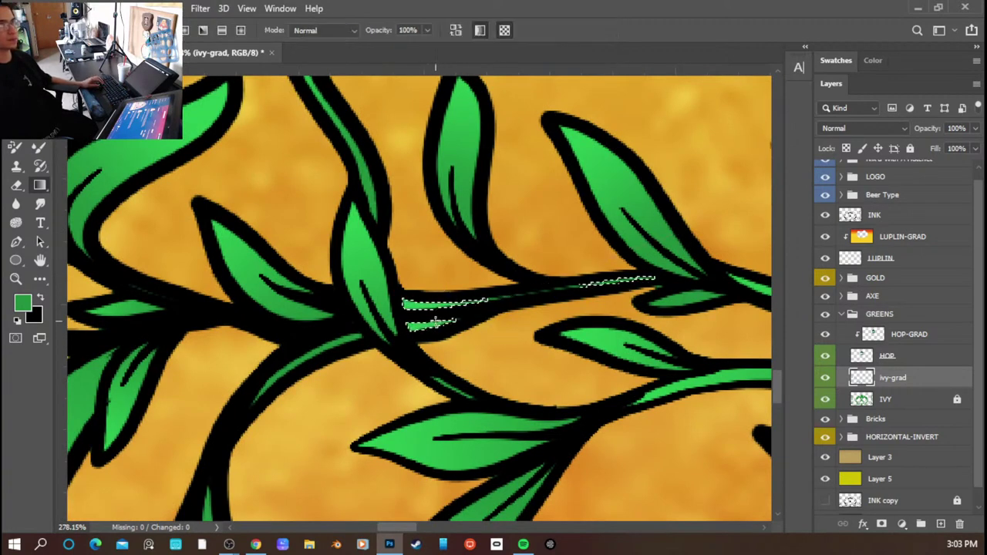
key(ctrl+d)
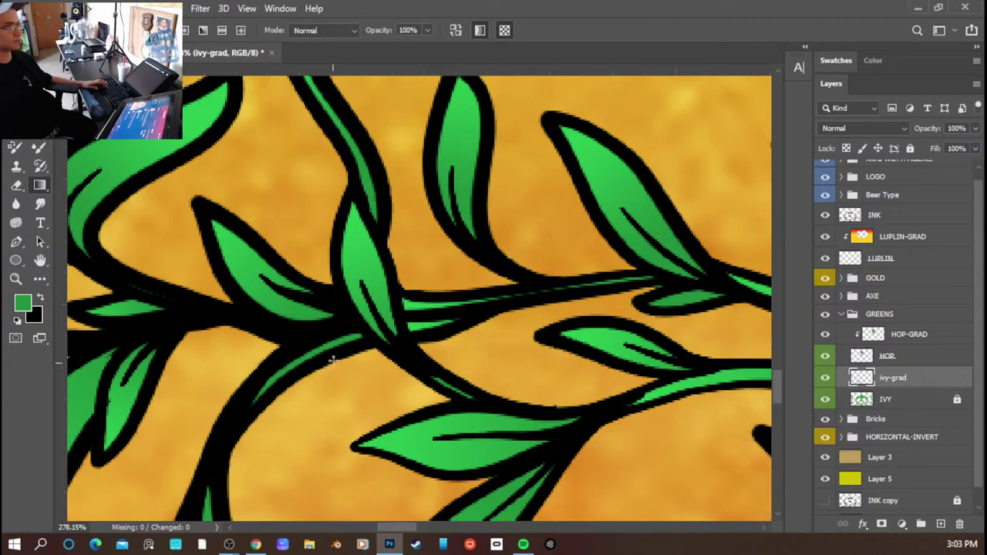
- Shade the curved stem below the branch joint with the green gradient, and redo the gradient on the pointed leaf just above it
key(w)
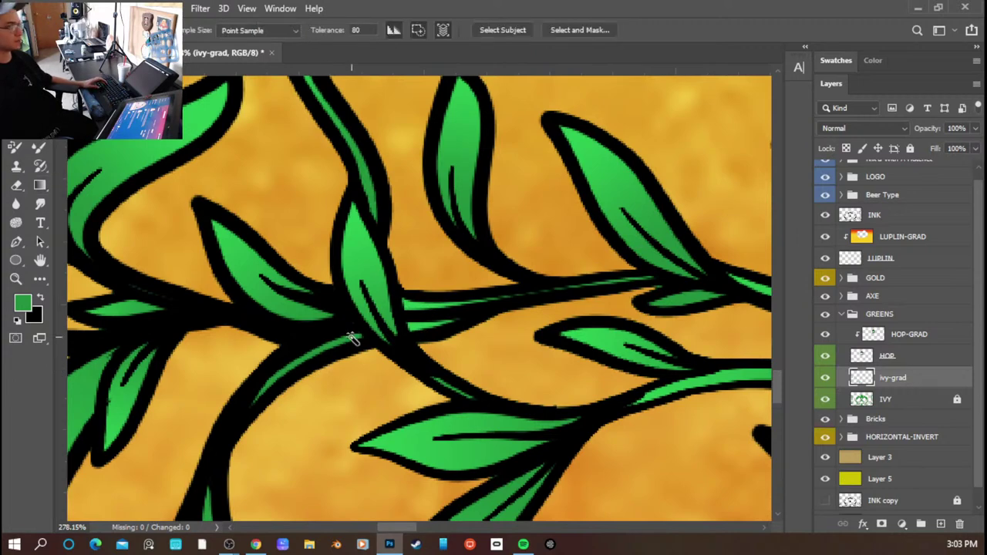
key(g)
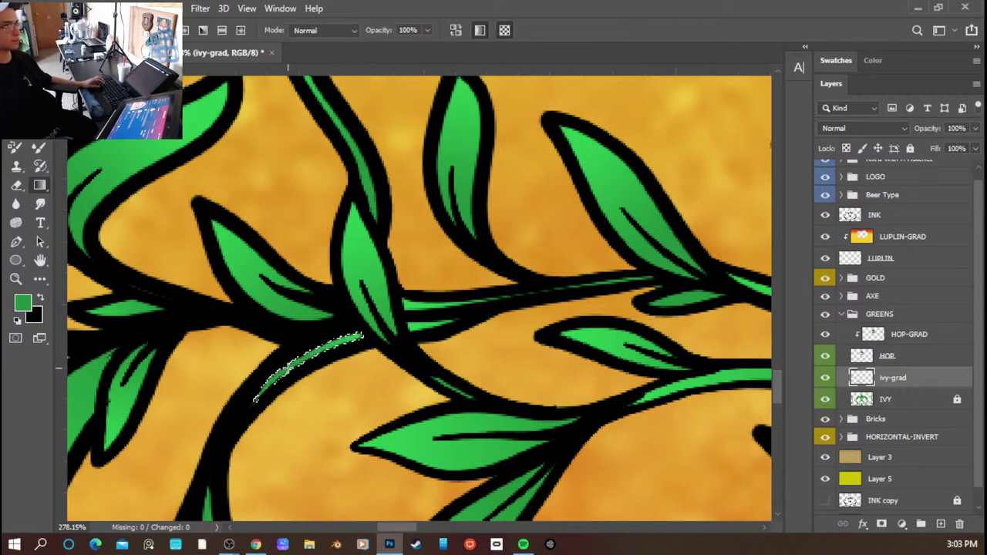
key(w)
click(266, 285)
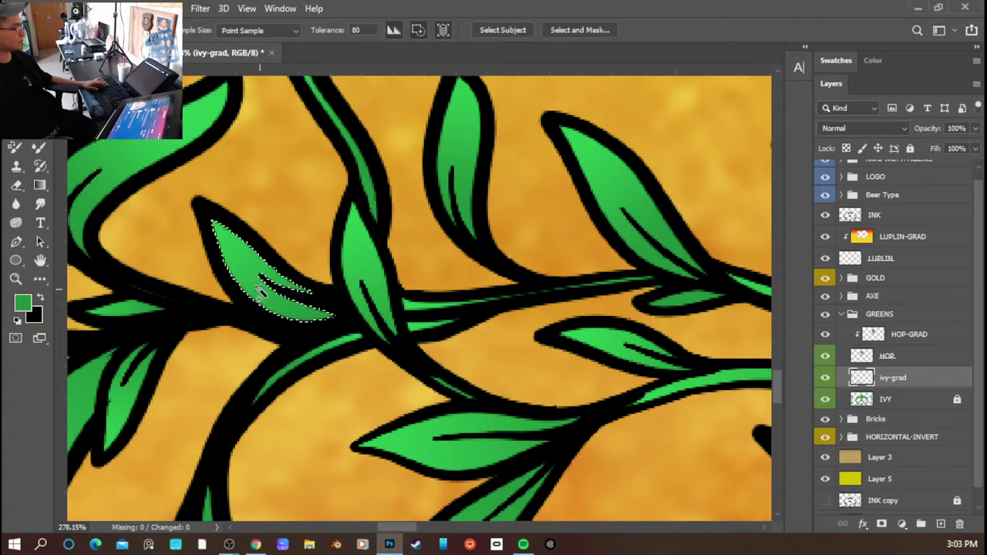
key(g)
drag(221, 264, 327, 327)
key(ctrl+d)
scroll(327, 328, down, 8)
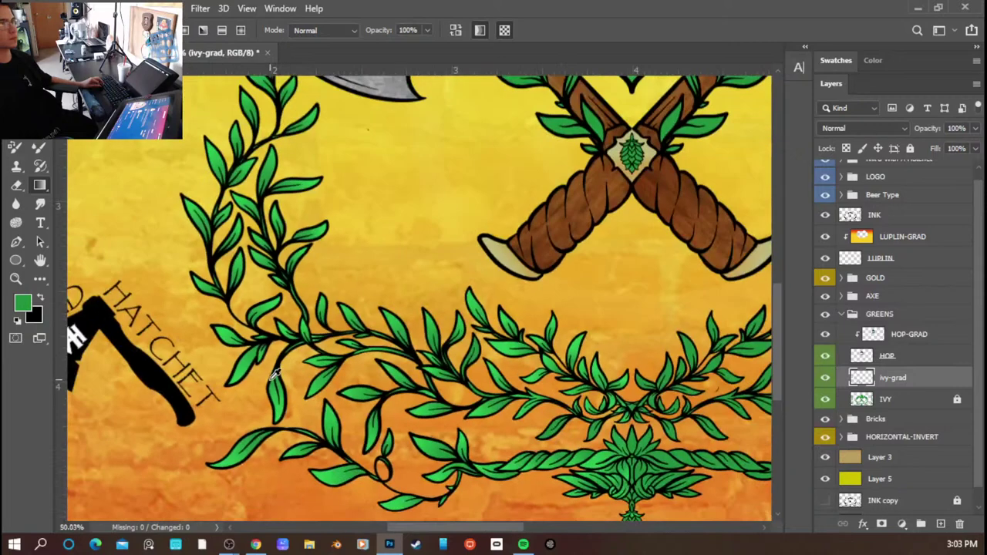
scroll(499, 377, up, 5)
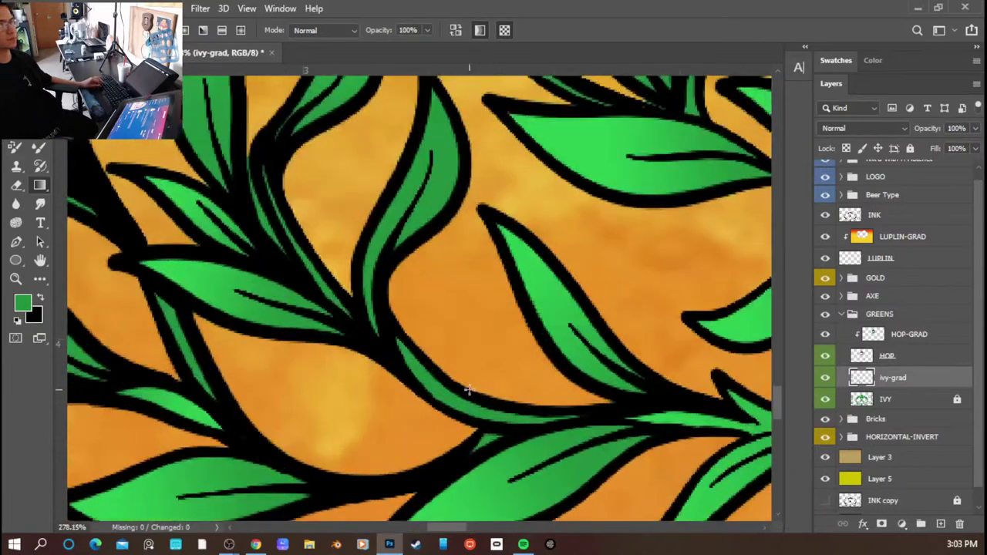
- Select the curved stem below the branch joint, redo its green gradient with a diagonal blend across it, and deselect
key(w)
click(452, 408)
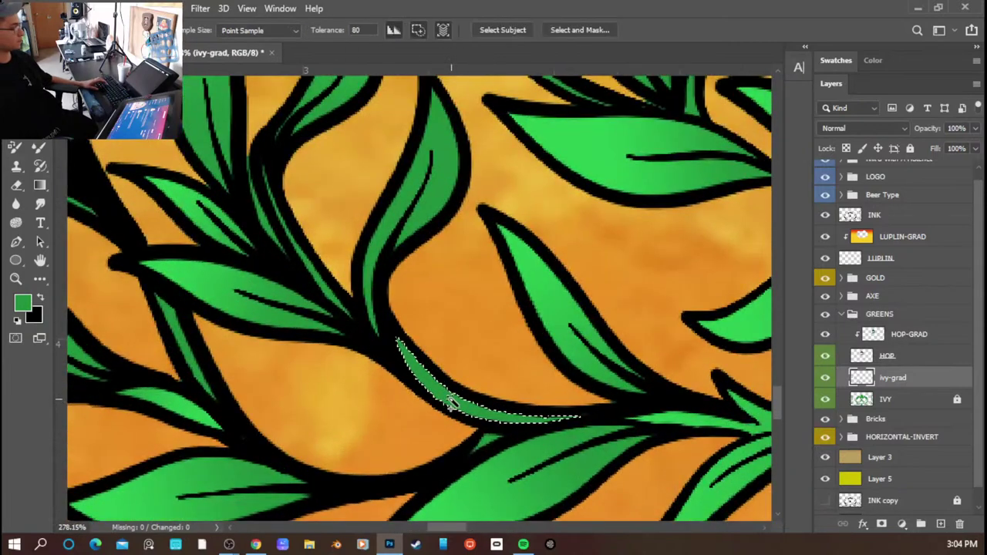
key(g)
drag(437, 402, 525, 376)
key(ctrl+d)
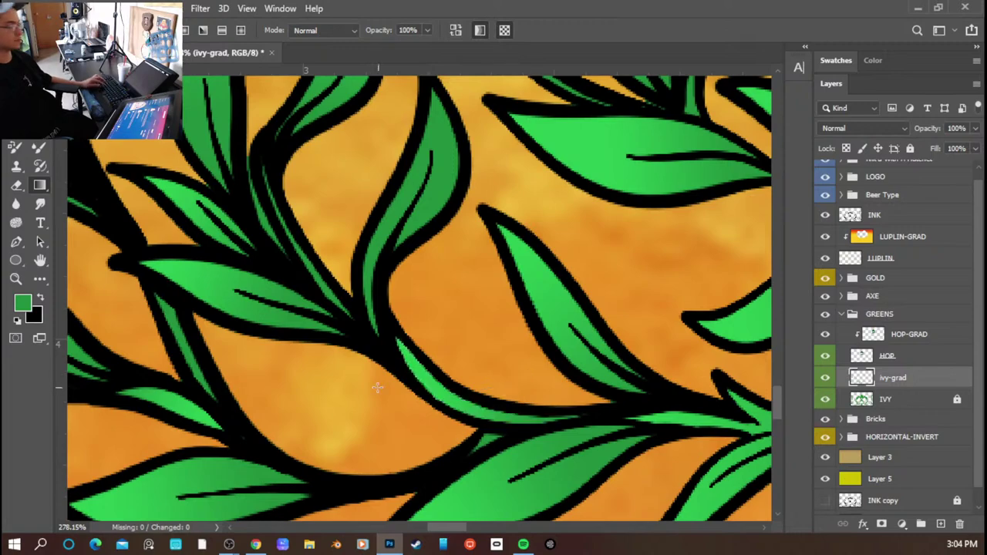
- Select the tiny unshaded stem sliver between the curved stem and the large leaf below it and shade it with the green gradient
scroll(375, 392, down, 7)
scroll(378, 386, down, 2)
scroll(396, 401, up, 5)
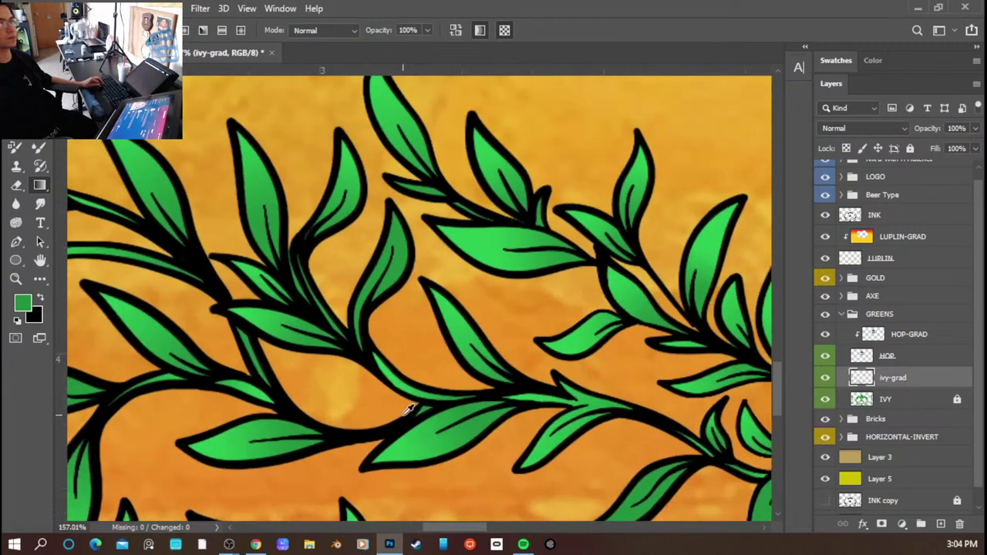
key(w)
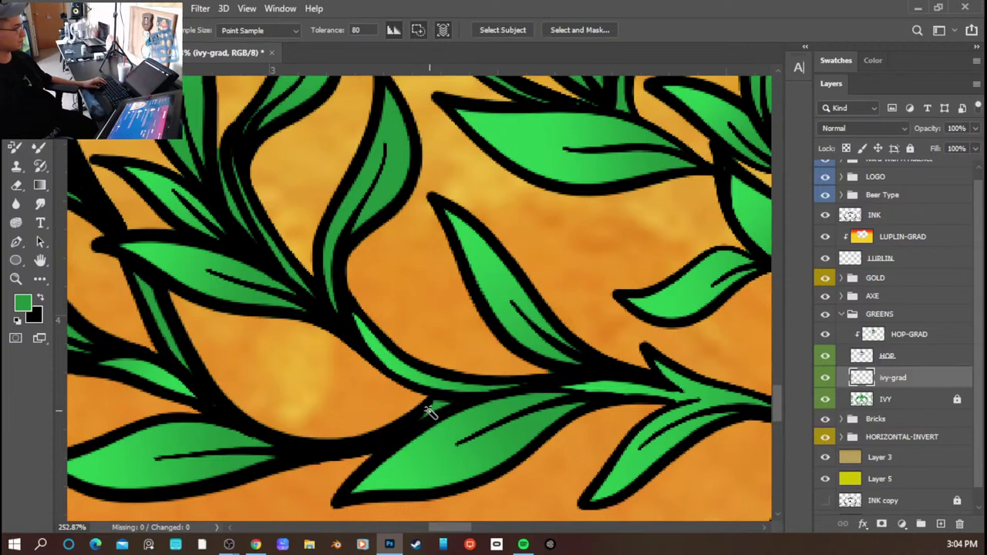
key(g)
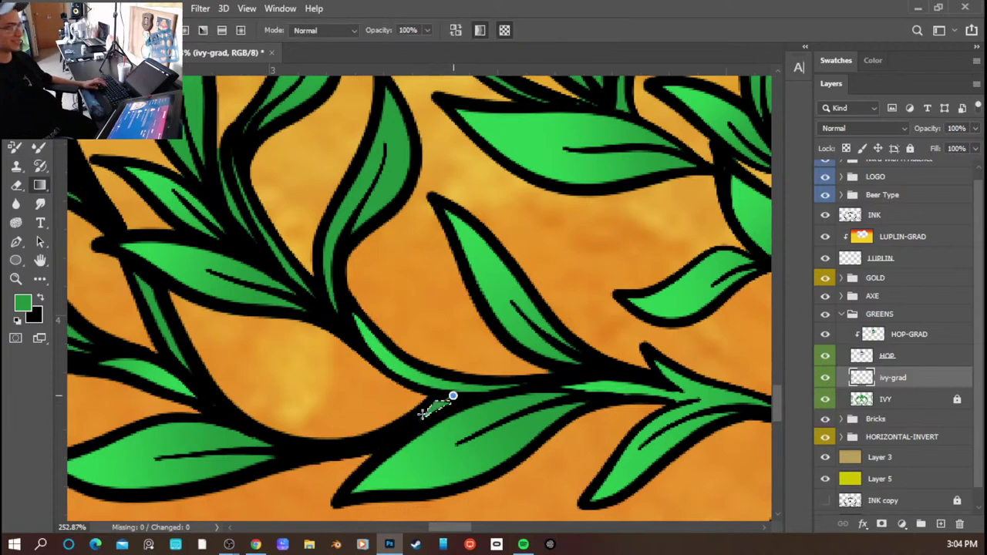
- Examine the lower ivy branches, the vine along the label's side and the crossed axes for ivy still lacking gradient shading
scroll(420, 416, down, 2)
scroll(421, 411, down, 3)
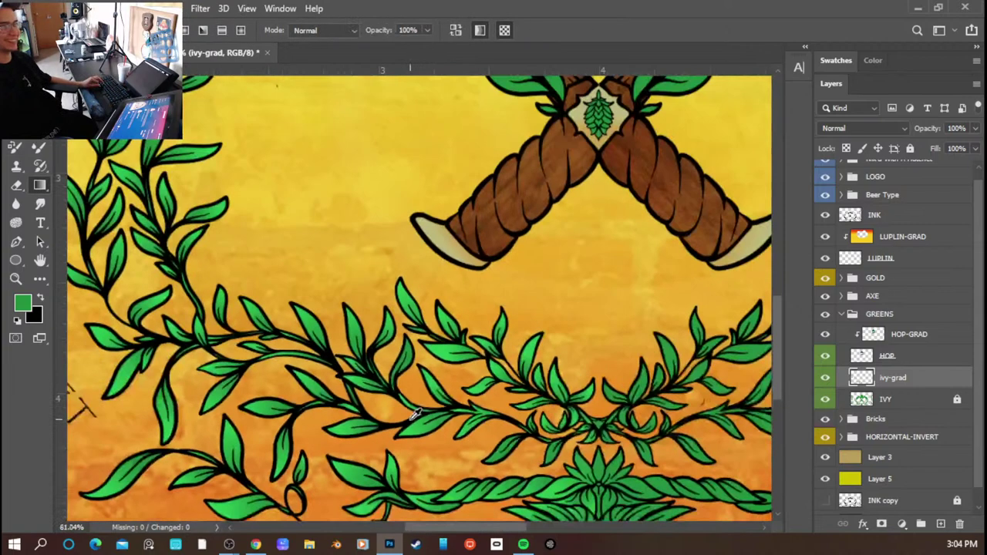
scroll(332, 440, down, 3)
scroll(229, 455, up, 3)
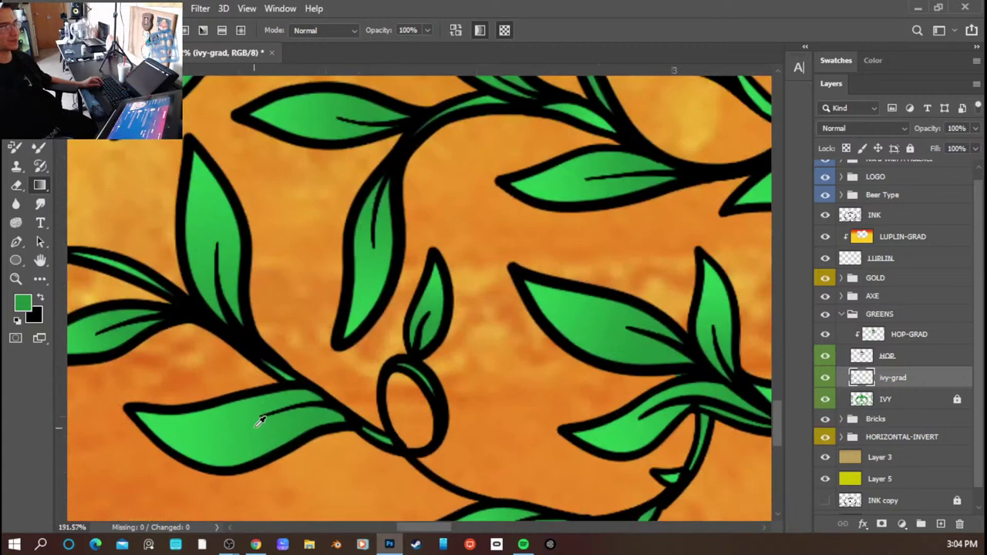
scroll(481, 375, down, 3)
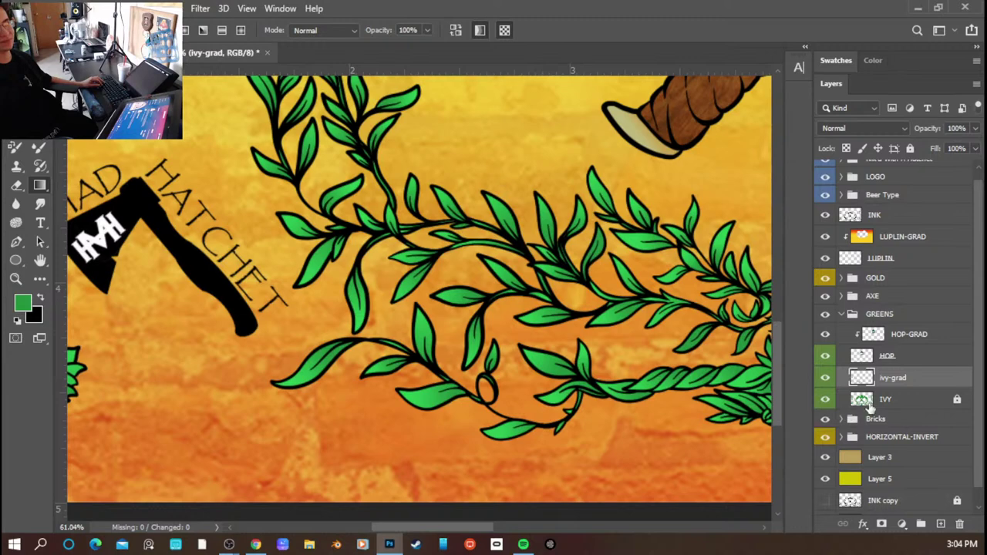
scroll(515, 365, left, 7)
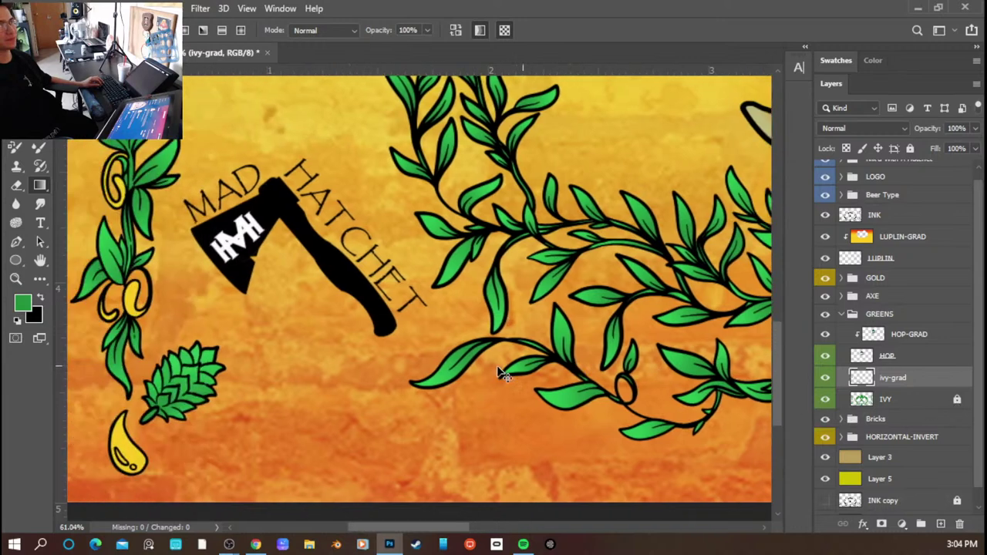
scroll(322, 347, up, 3)
scroll(319, 365, left, 1)
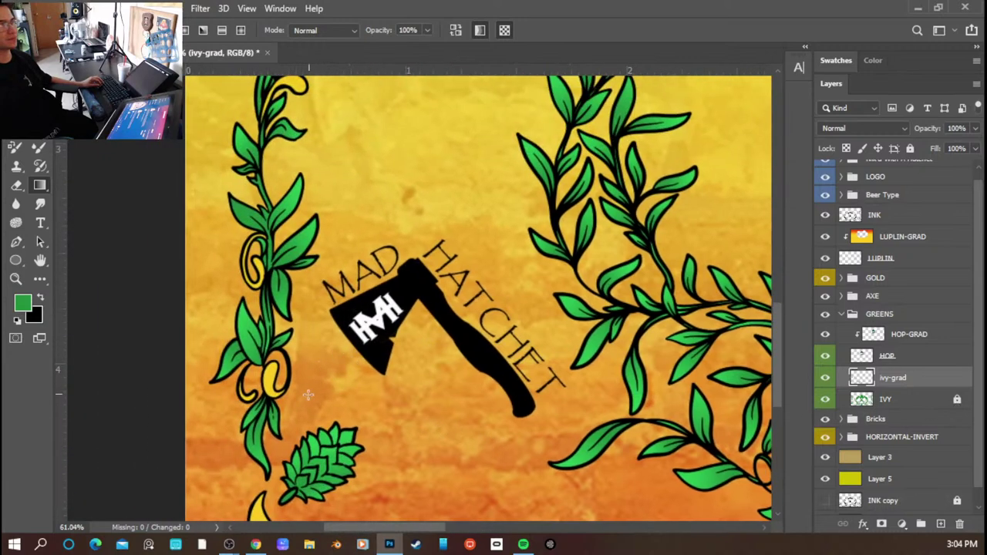
scroll(318, 366, up, 4)
scroll(271, 370, up, 15)
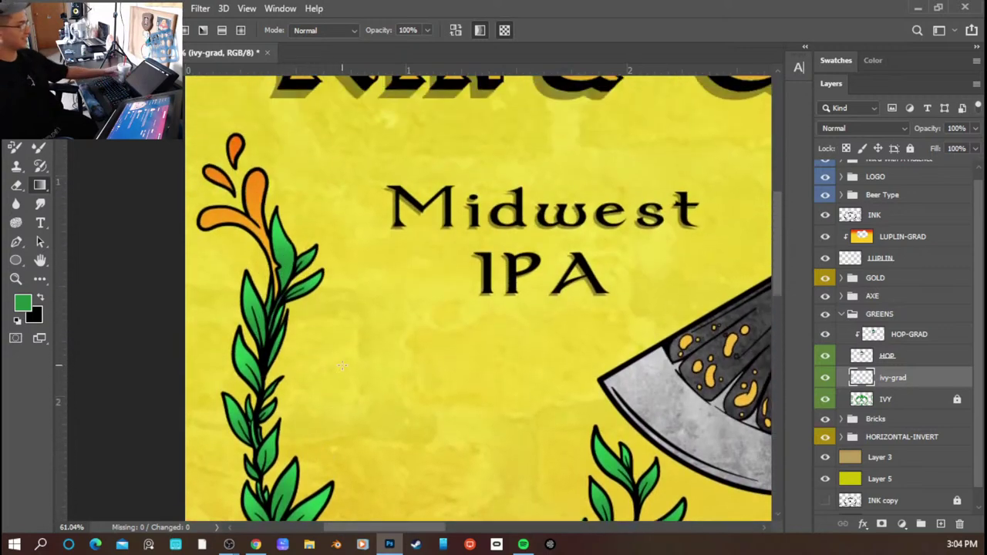
scroll(344, 369, up, 2)
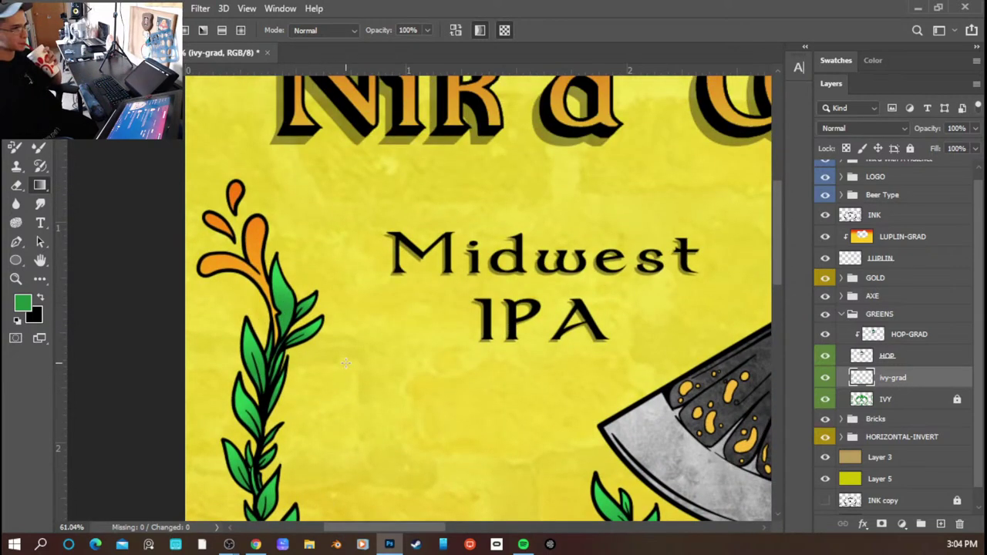
scroll(347, 365, down, 2)
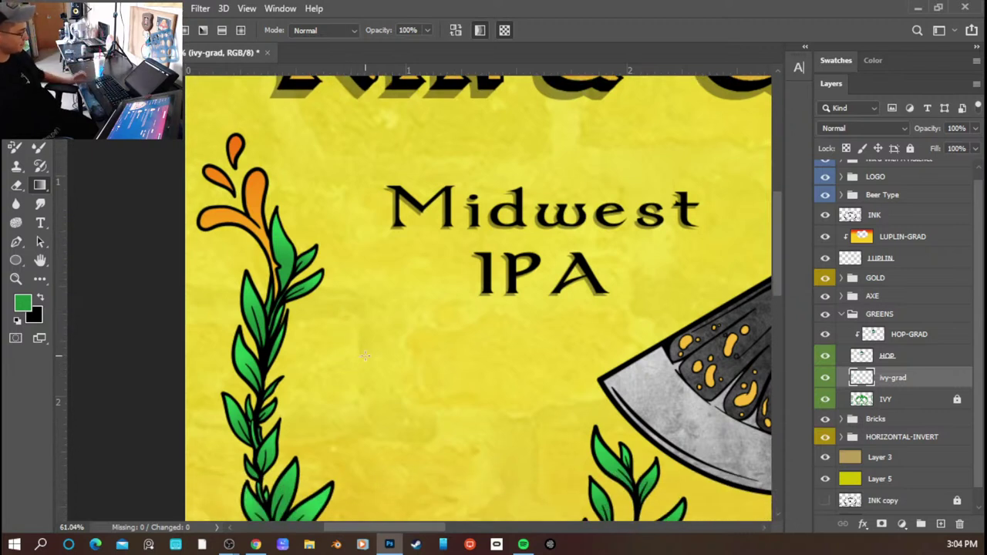
scroll(479, 341, down, 1)
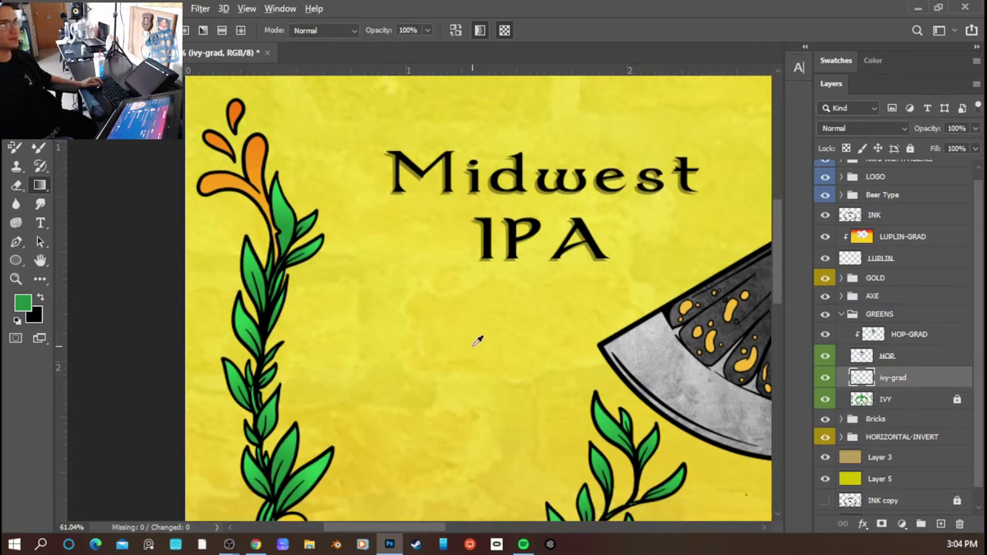
scroll(476, 343, down, 4)
scroll(502, 364, right, 6)
scroll(514, 384, down, 4)
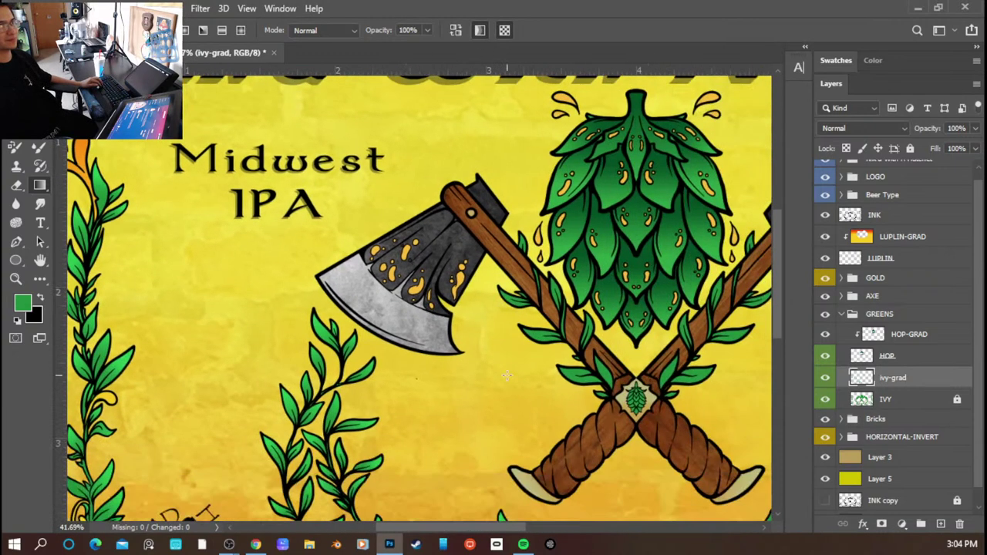
scroll(507, 374, up, 2)
scroll(507, 374, right, 3)
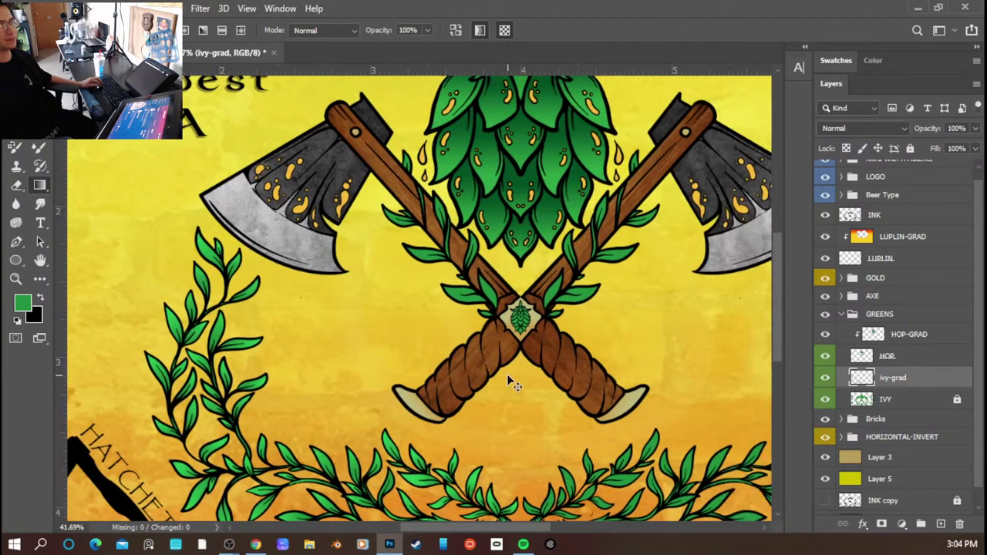
- Shade the small uppermost ivy leaf on the left axe's handle with a lengthwise green gradient and deselect
scroll(486, 368, up, 5)
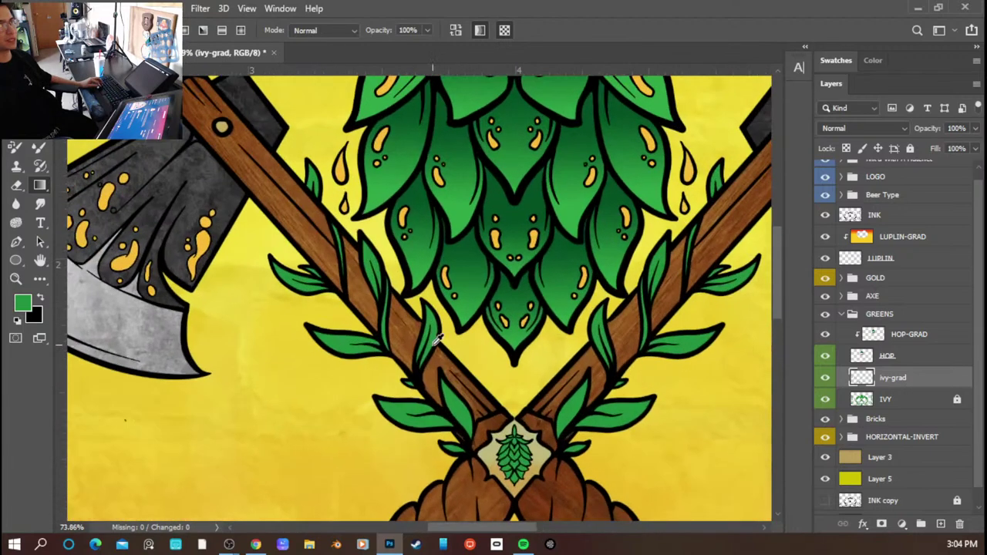
key(w)
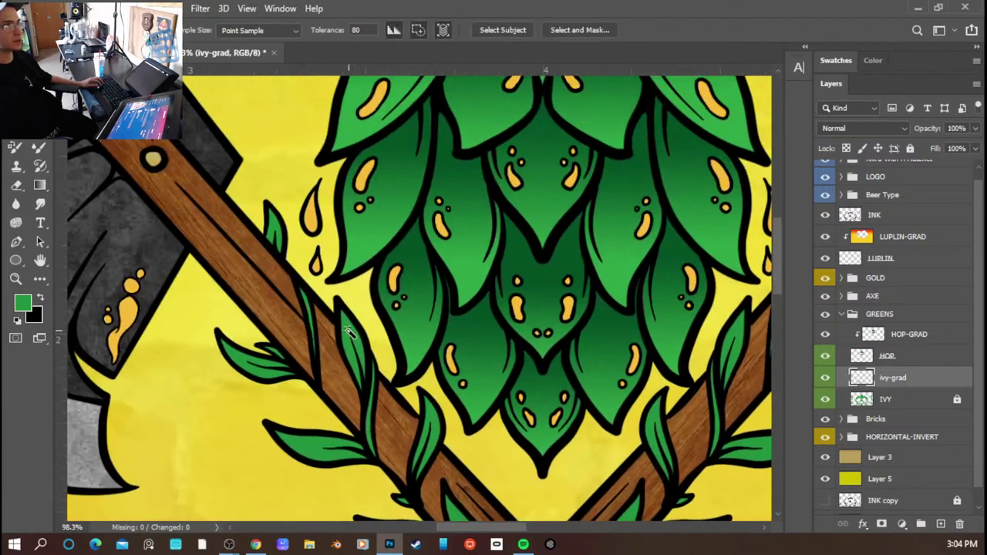
key(g)
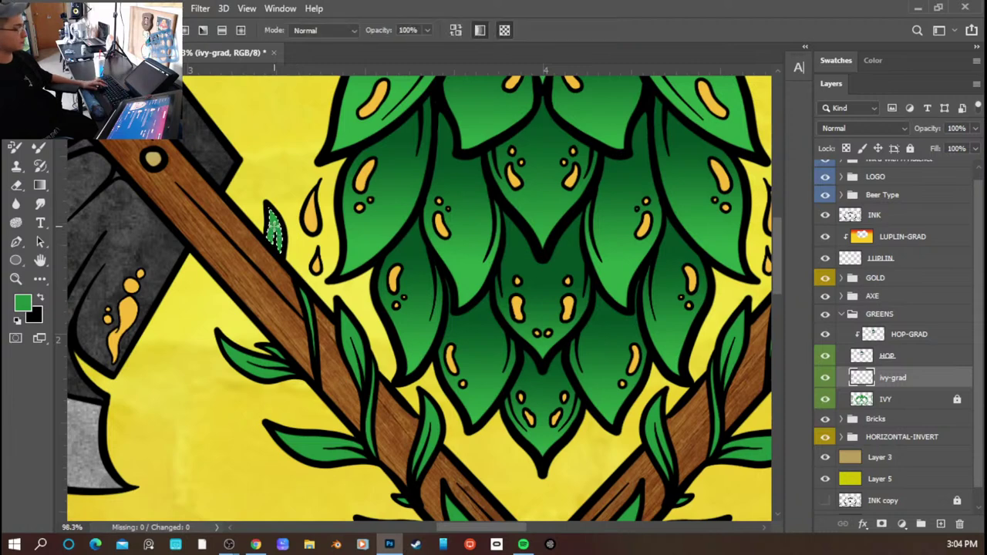
drag(267, 205, 279, 259)
key(ctrl+d)
- Select the upper outer leaf on the blade side of the left axe's handle, apply the green gradient along it, and deselect
key(w)
click(252, 356)
key(g)
drag(230, 346, 281, 364)
key(ctrl+d)
- Select the pointed leaf lying over the middle of the left axe's handle, shade it with the green gradient, and deselect
key(w)
click(347, 335)
key(g)
drag(353, 369, 348, 332)
key(w)
key(ctrl+d)
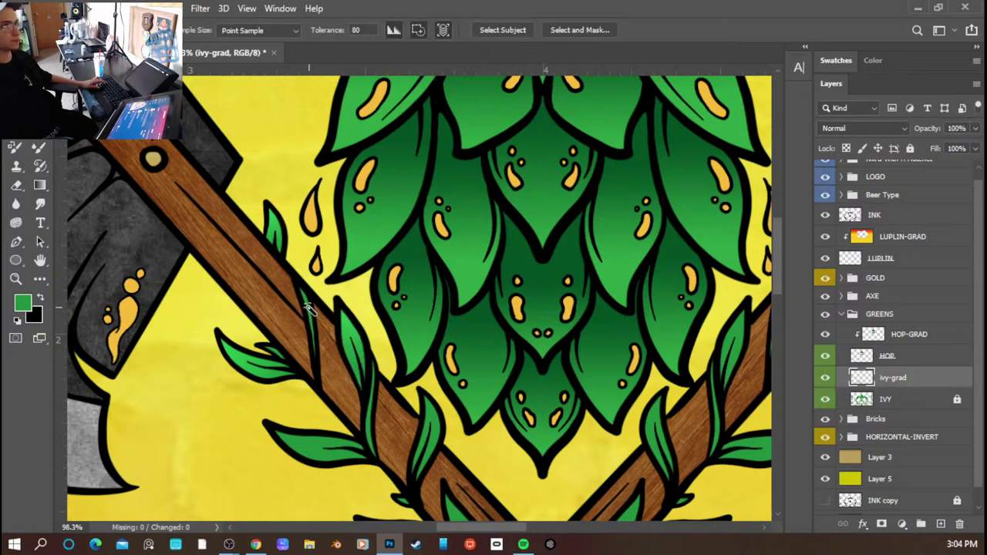
- Shade the thin vine sliver crossing the left axe's handle with a lengthwise green gradient and deselect
key(g)
drag(306, 293, 320, 351)
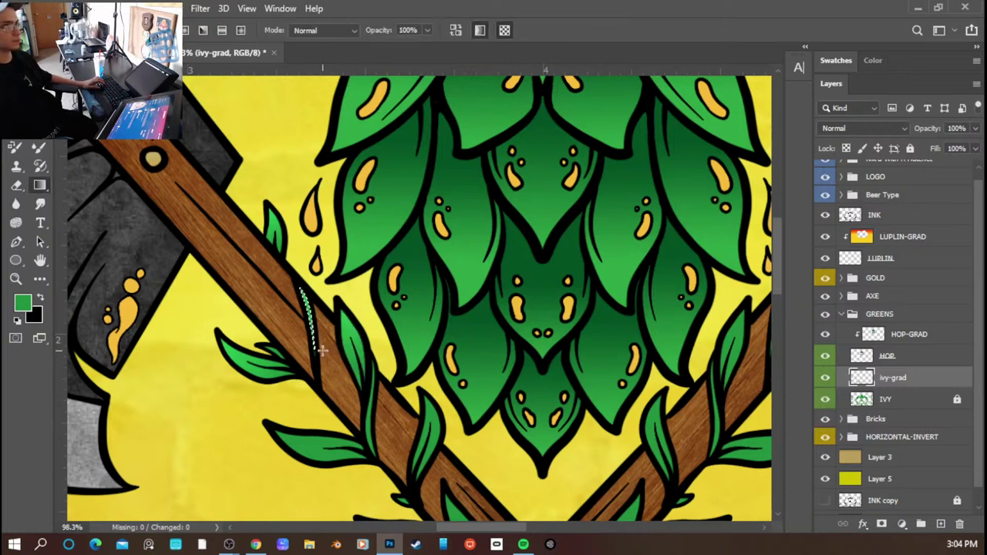
key(ctrl+d)
- Shade the small leaf tip just above the upper outer leaf of the left axe's handle with the green gradient and deselect
key(w)
scroll(291, 358, up, 3)
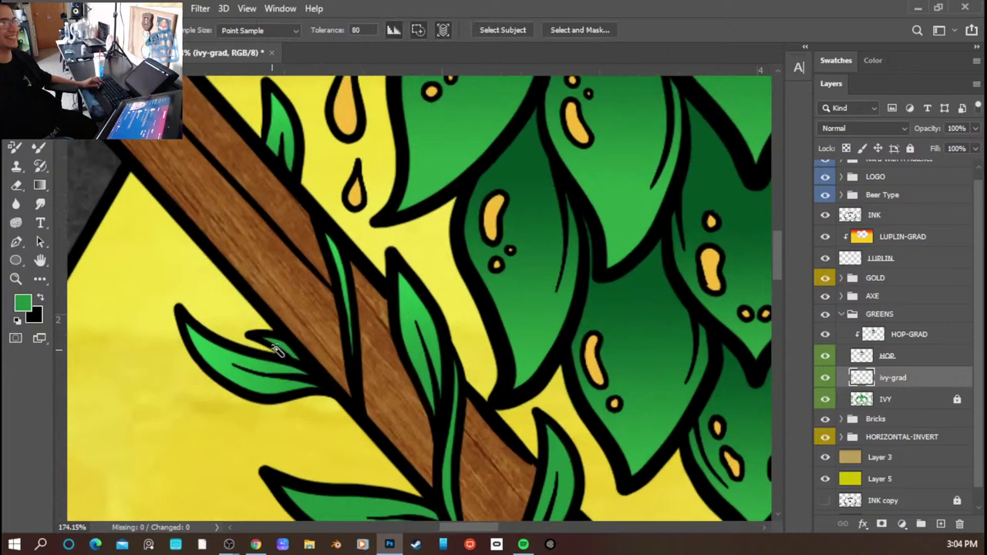
key(g)
drag(276, 334, 307, 352)
key(ctrl+d)
- Select the middle outer leaf on the left axe's handle, apply the green gradient from its tip towards the stem, and deselect
key(w)
scroll(352, 410, down, 3)
click(342, 447)
key(g)
drag(283, 417, 423, 465)
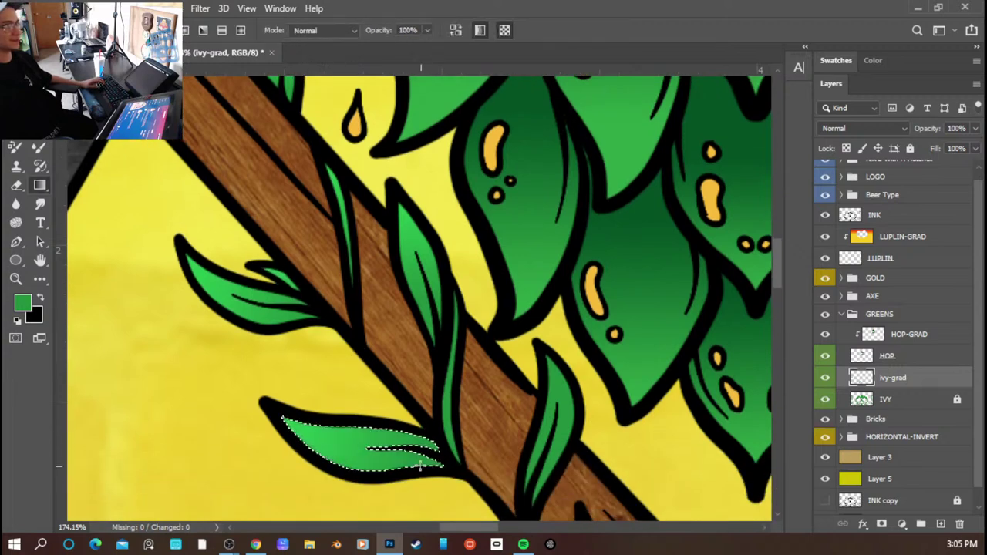
key(w)
key(ctrl+d)
- Select the upright leaf on the hop side of the left axe's handle, shade it with the green gradient, and deselect
click(563, 395)
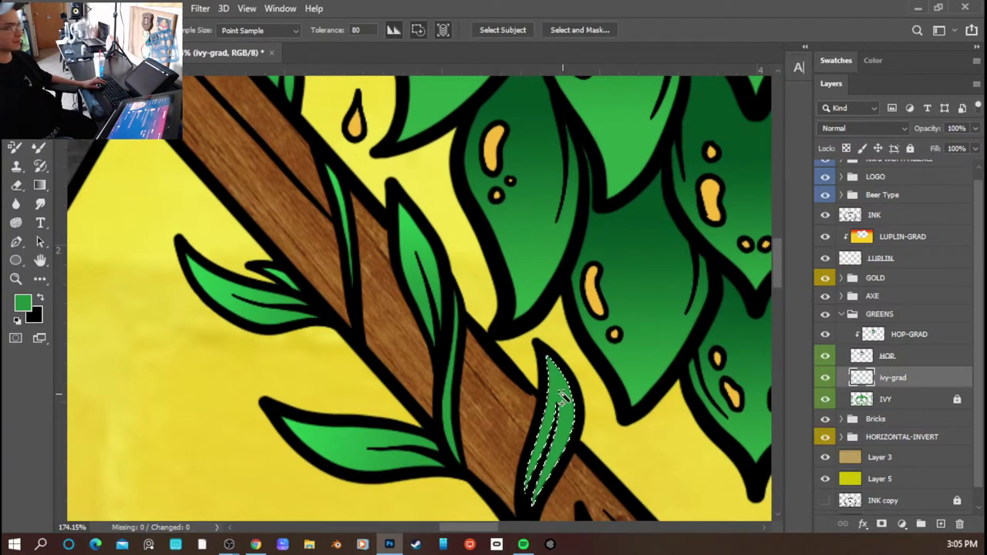
key(g)
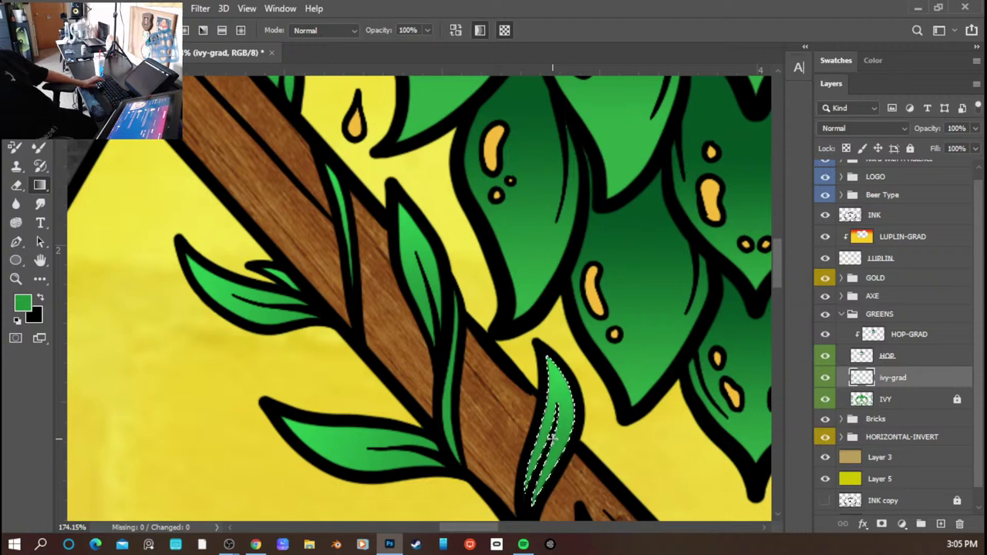
drag(553, 468, 567, 371)
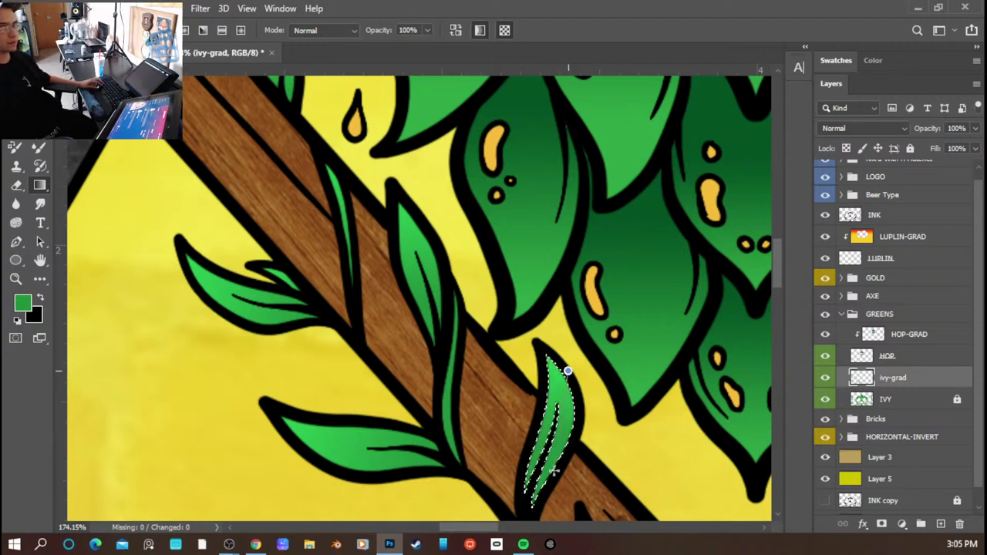
key(ctrl+d)
- Select the large lower outer leaf near the crossing of the axes, apply the green gradient from its base towards the tip, and deselect
key(w)
scroll(463, 394, down, 5)
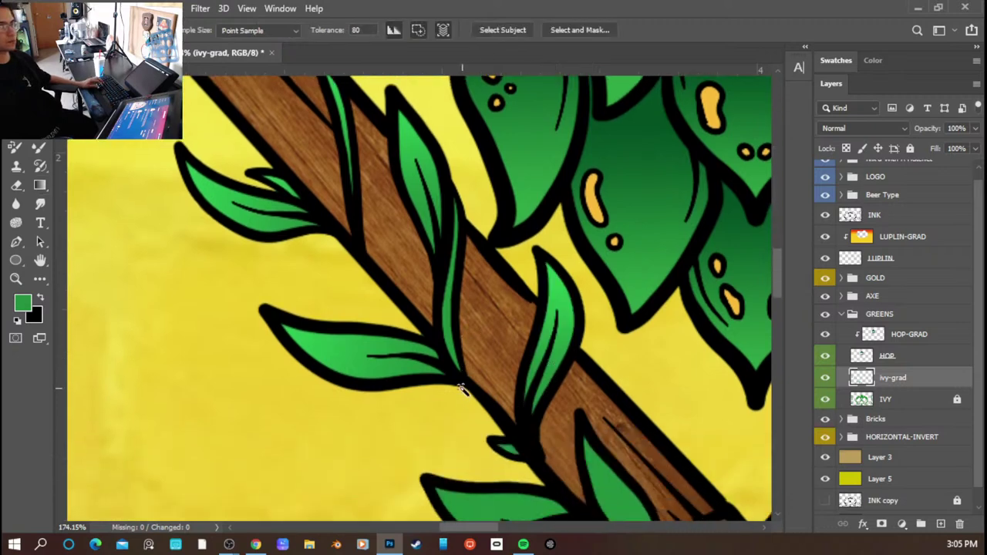
scroll(460, 435, down, 2)
click(485, 402)
key(g)
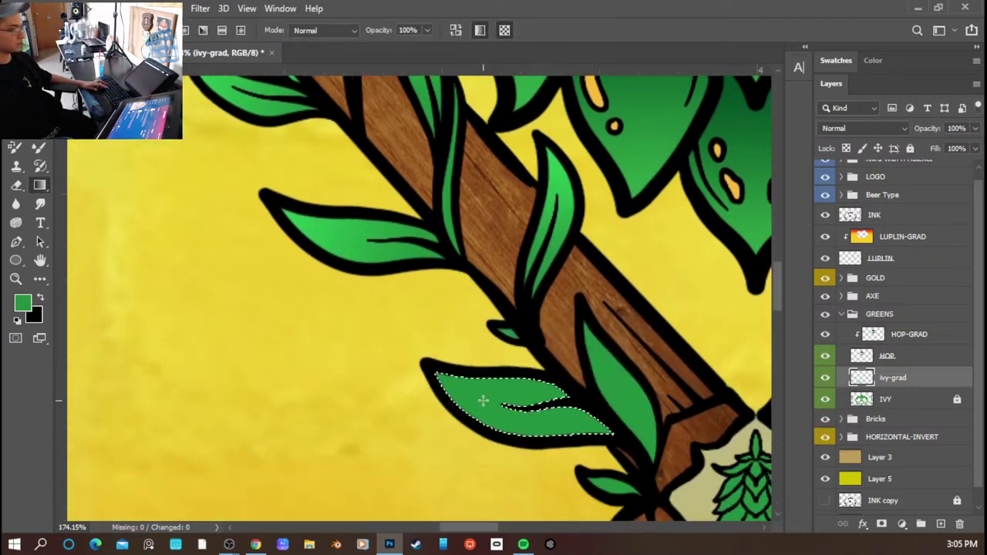
drag(631, 438, 494, 390)
key(ctrl+d)
- Select the leaf lying on the left axe's handle just above the hop emblem, shade it with the green gradient, and deselect
key(w)
click(605, 382)
key(g)
drag(639, 408, 589, 327)
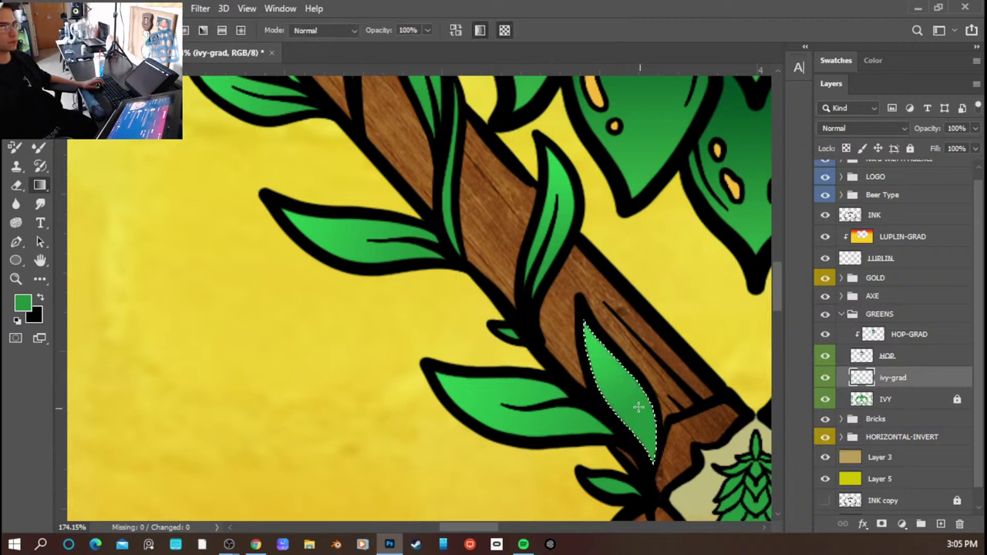
key(ctrl+d)
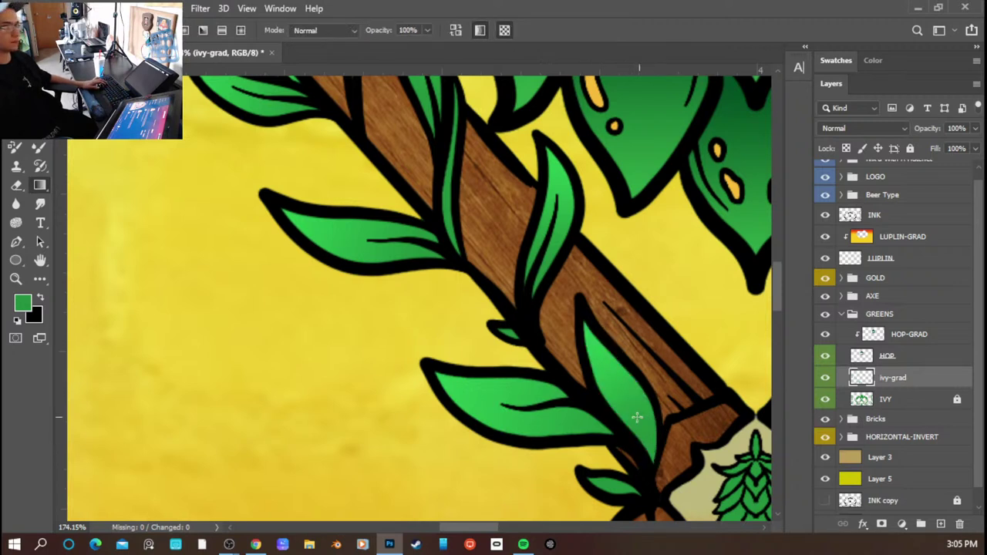
- Reselect the middle outer leaf on the left axe's handle, redo its green gradient starting from beyond the tip, and deselect
key(w)
click(355, 246)
key(g)
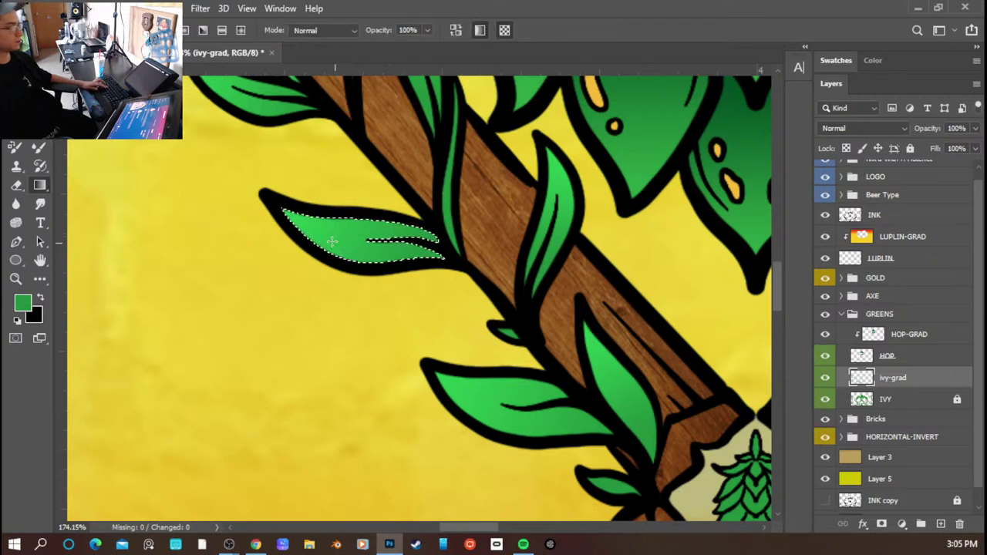
drag(236, 205, 371, 249)
key(ctrl+d)
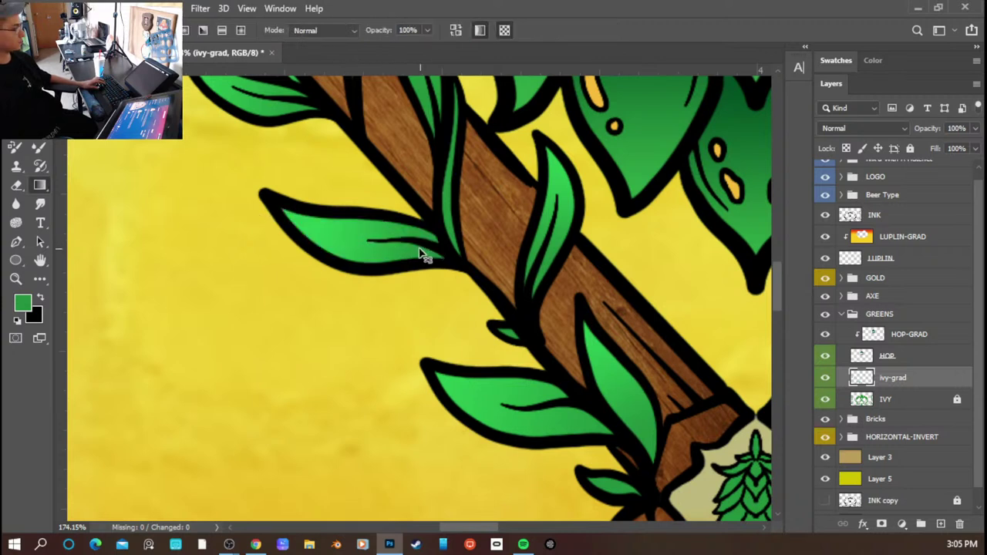
- Select the tiny leaf between the two lower outer leaves of the left axe's handle and apply a wide green gradient across it
key(w)
click(509, 333)
key(g)
drag(478, 332, 643, 344)
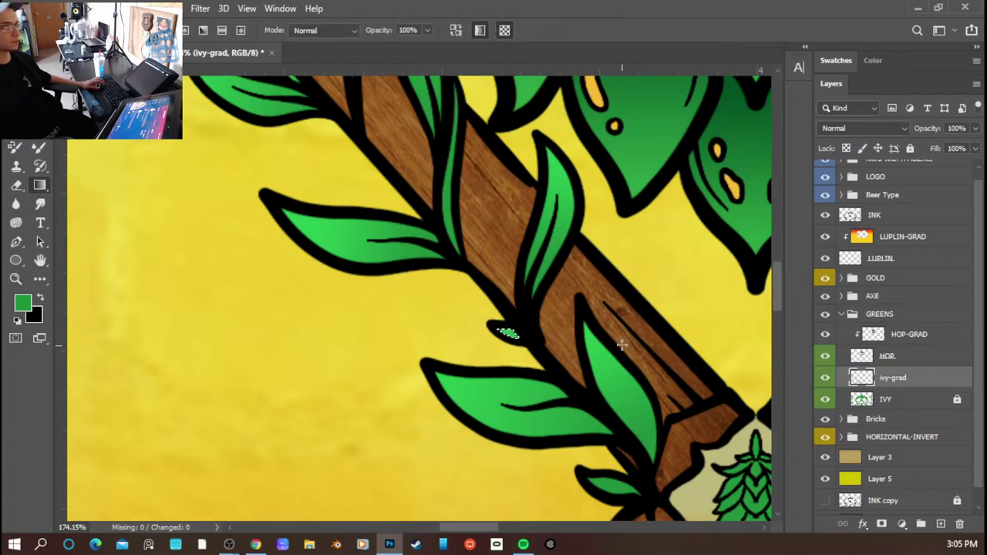
scroll(586, 343, down, 6)
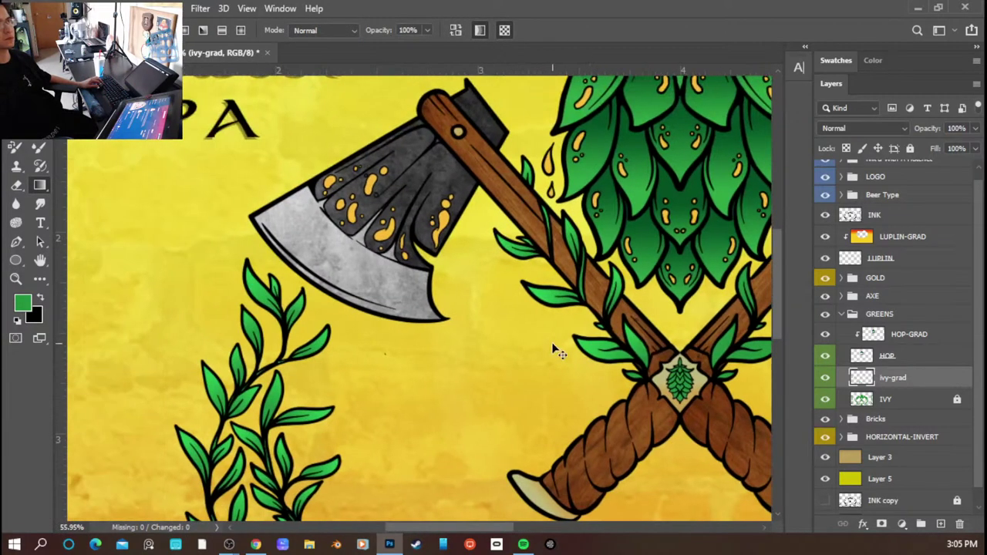
scroll(559, 351, up, 5)
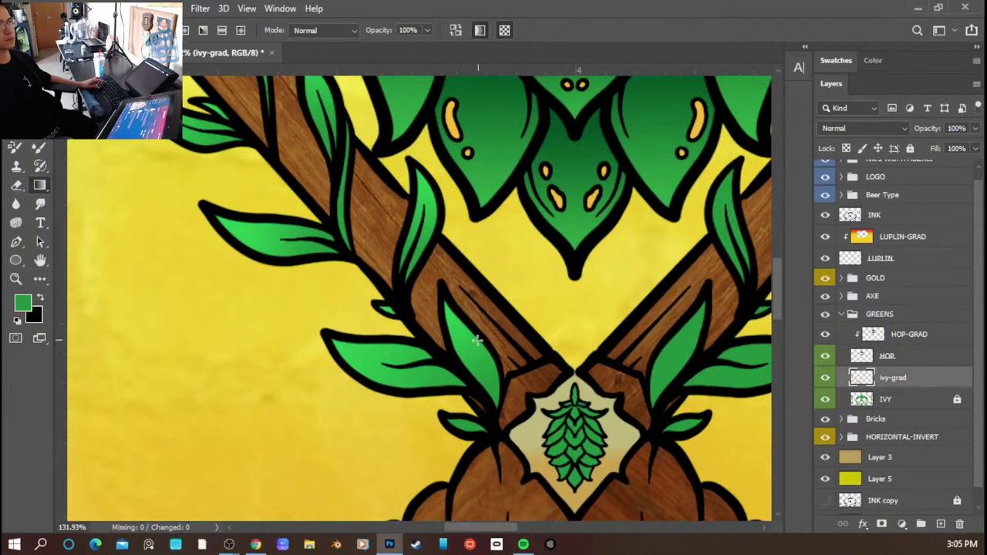
- Select the leaf on the left axe's handle just above the hop emblem, apply a diagonal green gradient across it, and deselect
key(w)
click(473, 344)
key(g)
drag(462, 330, 485, 344)
drag(458, 312, 491, 371)
drag(439, 300, 505, 384)
key(ctrl+d)
- Select the large lower outer leaf of the left axe's handle and apply the green gradient from its tip to its base
key(w)
click(372, 363)
key(g)
drag(334, 342, 466, 386)
- Select the small lowest leaf beside the hop emblem on the left axe, shade it from tip to base with the green gradient, and deselect
key(w)
click(467, 432)
shift+click(463, 425)
key(g)
drag(449, 423, 486, 429)
key(ctrl+d)
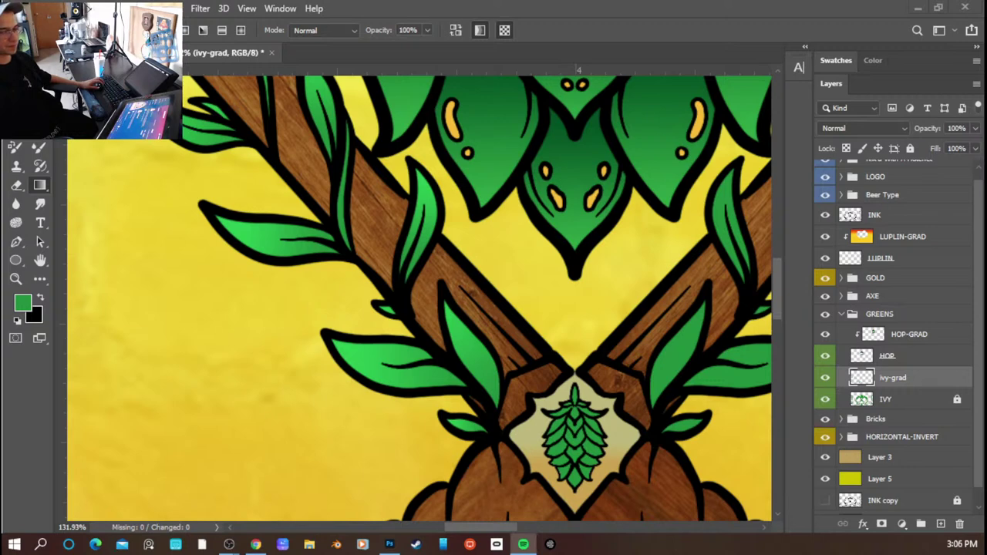
- Select alternate rows of scales on the hop emblem, apply the green gradient upwards from the bottom scale, deselect, and save the file
click(495, 360)
scroll(540, 361, right, 2)
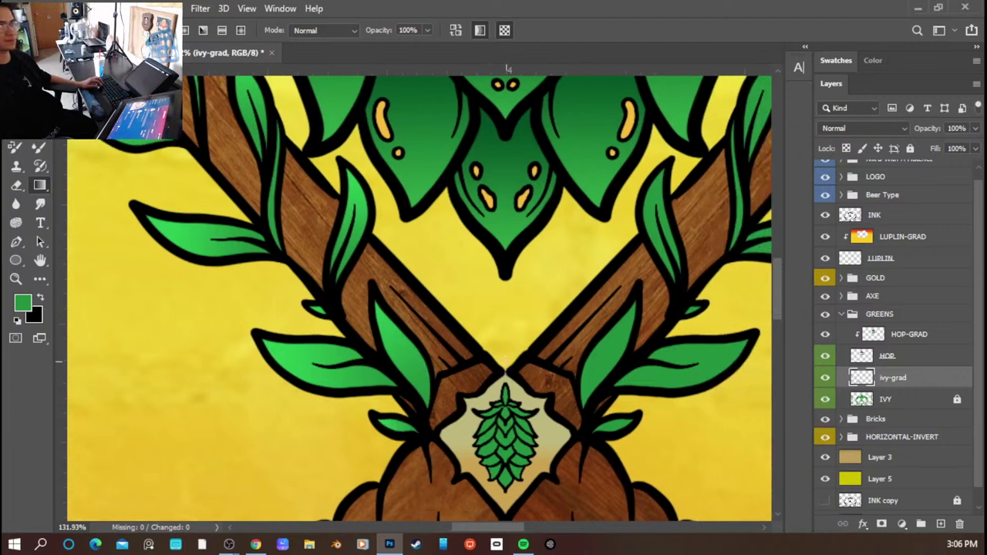
scroll(516, 360, up, 4)
key(w)
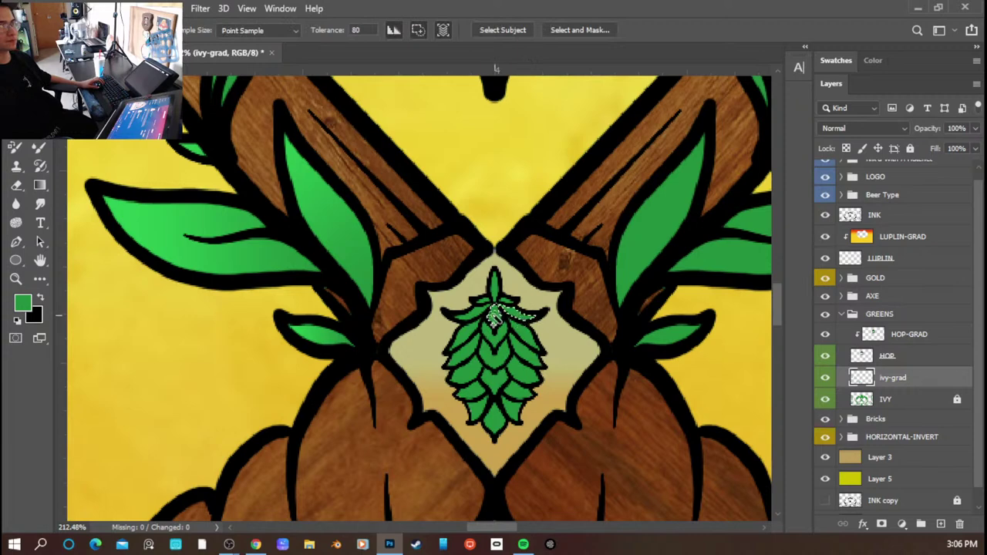
scroll(481, 316, up, 2)
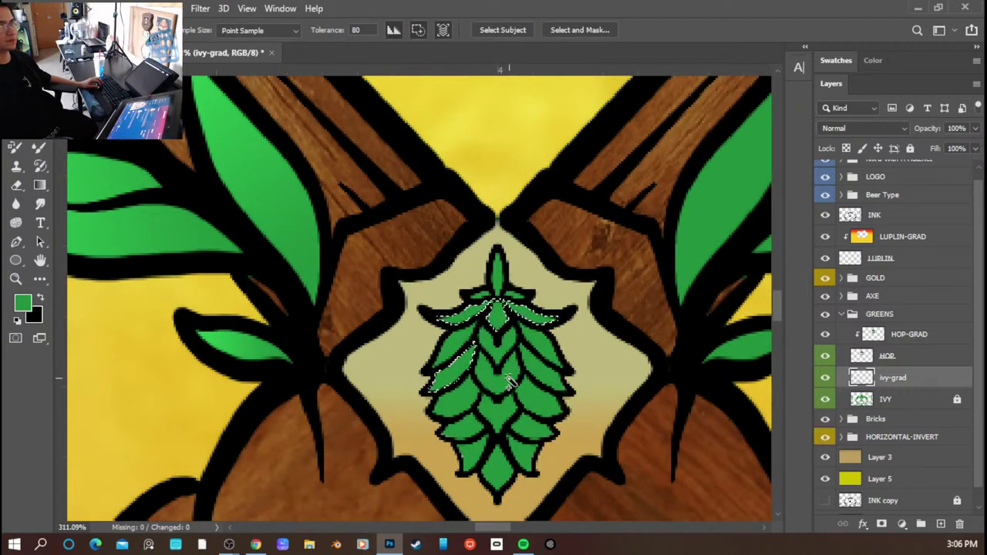
shift+click(532, 436)
shift+click(472, 430)
shift+click(501, 467)
key(g)
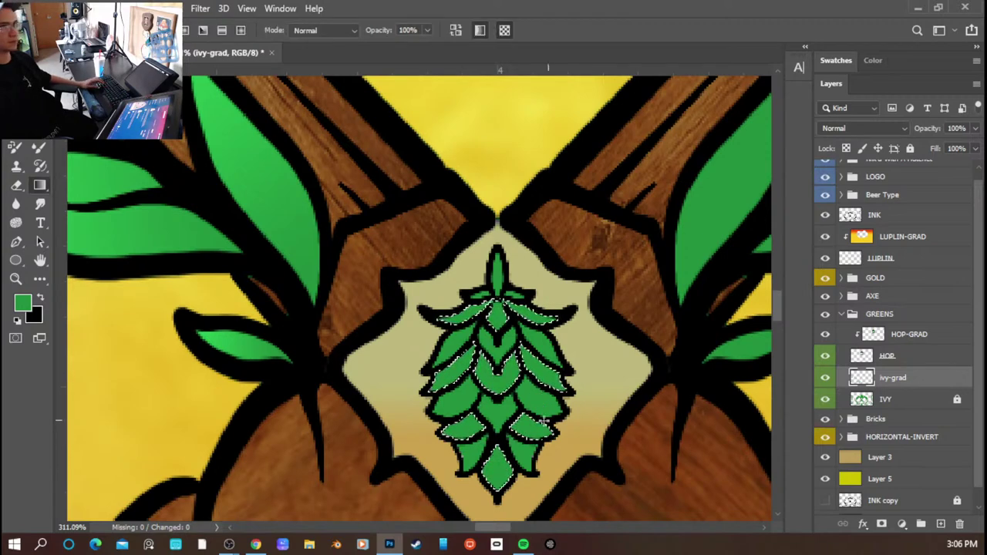
drag(500, 472, 500, 386)
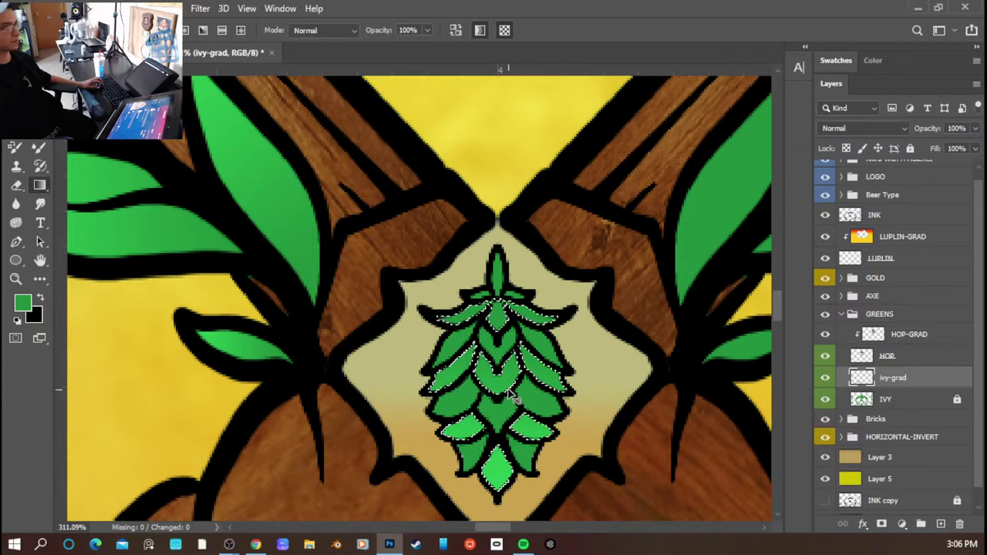
scroll(510, 392, down, 2)
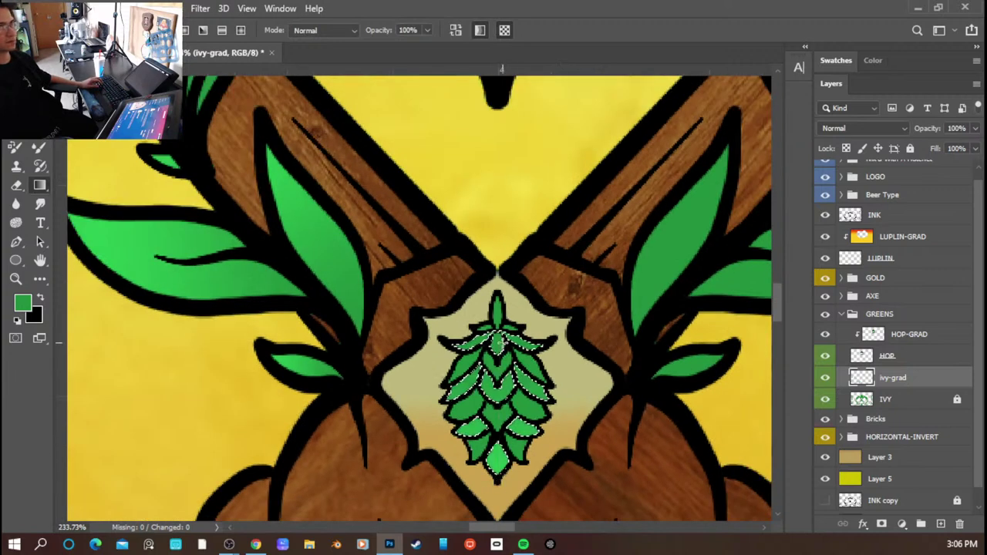
key(ctrl+d)
key(ctrl+s)
- Select the in-between rows of scales on the hop emblem, shade them with the green gradient, and save the file
scroll(516, 368, up, 2)
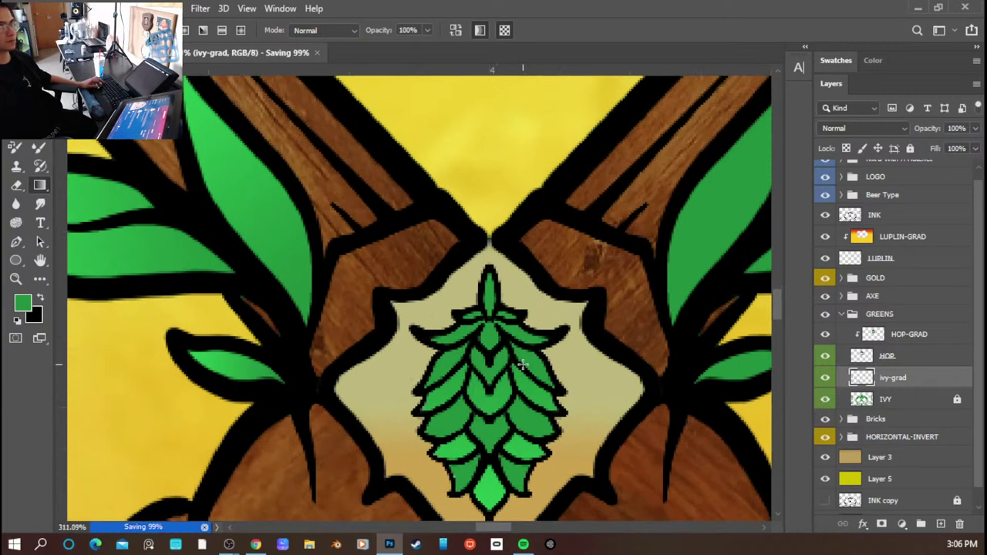
key(w)
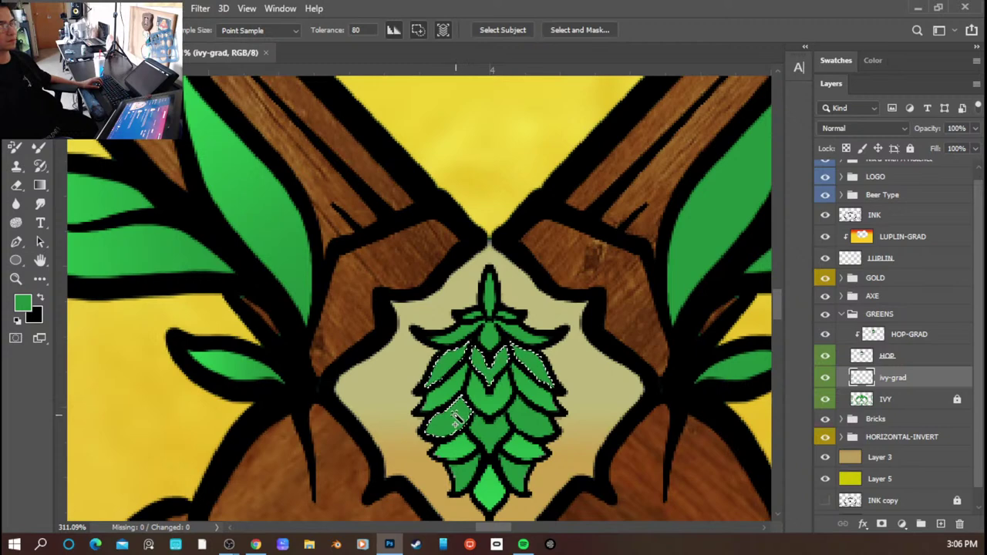
shift+click(469, 483)
shift+click(499, 498)
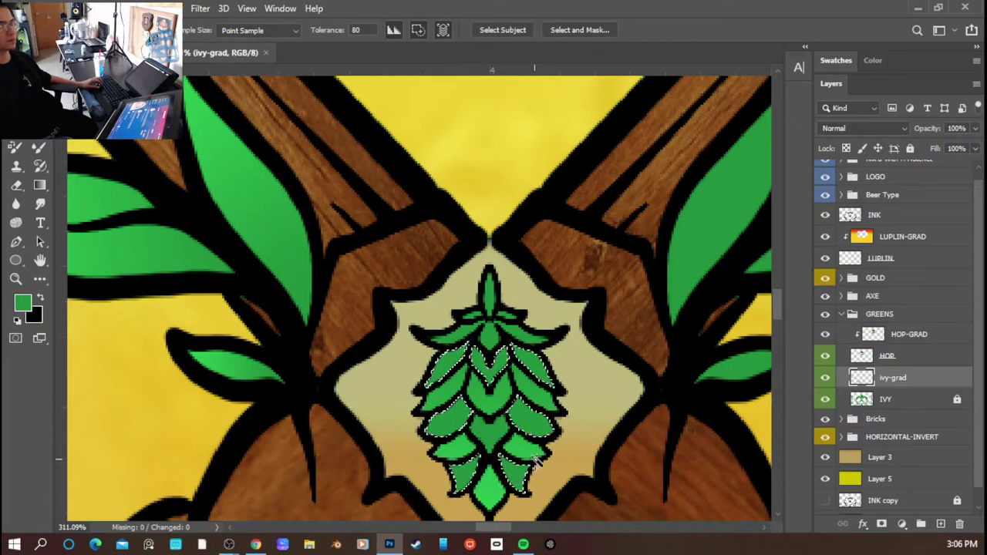
key(g)
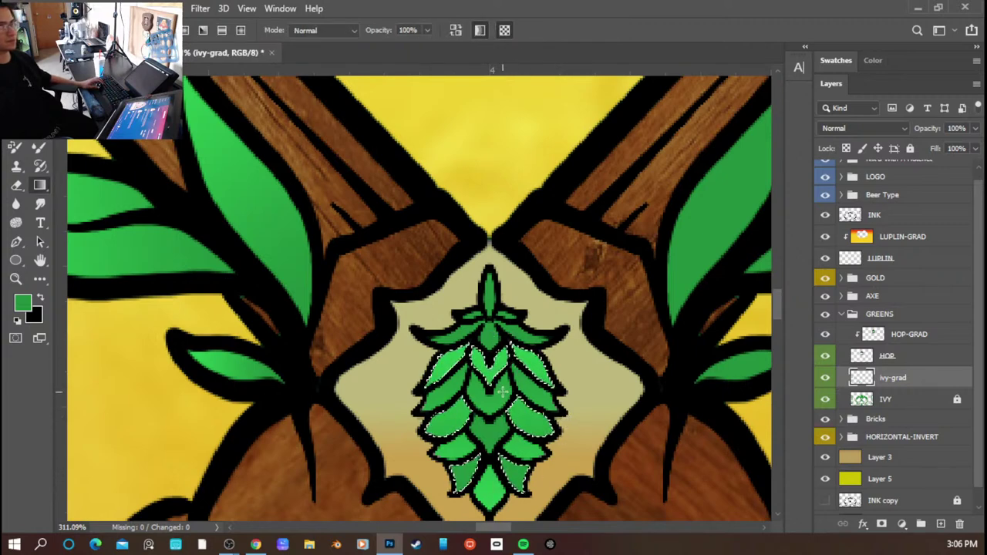
key(ctrl+s)
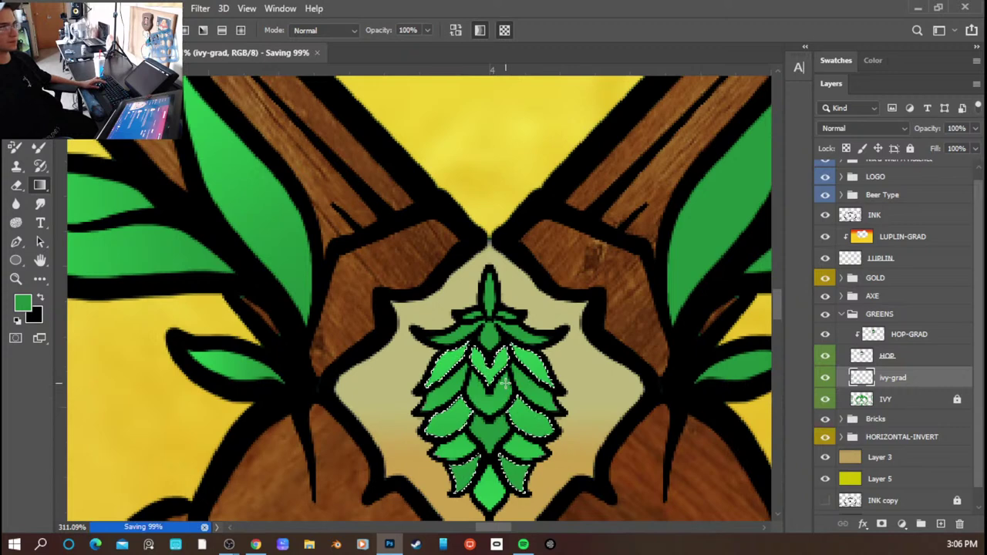
- Clear the selection, then shade the hop emblem's top scales and its stem with the green gradient
key(w)
key(ctrl+d)
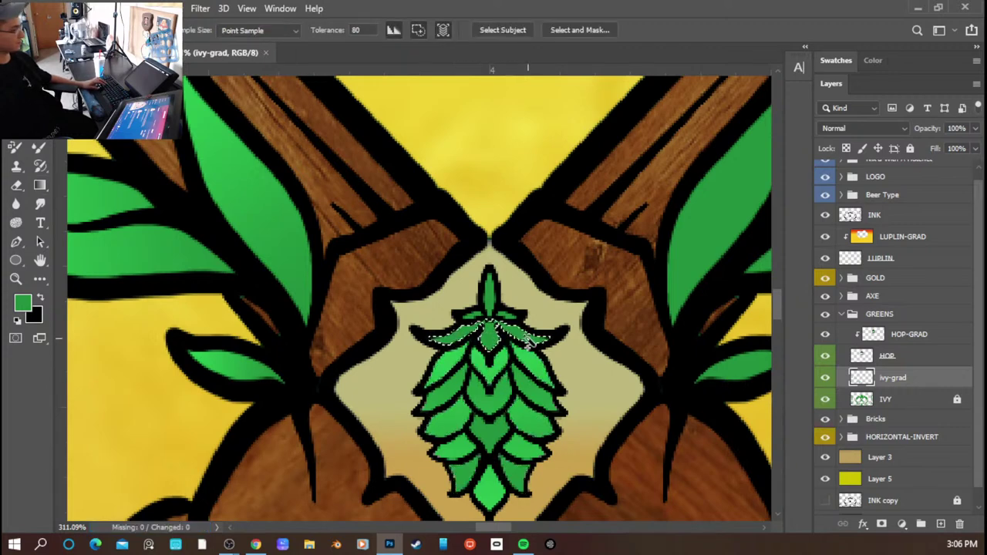
key(g)
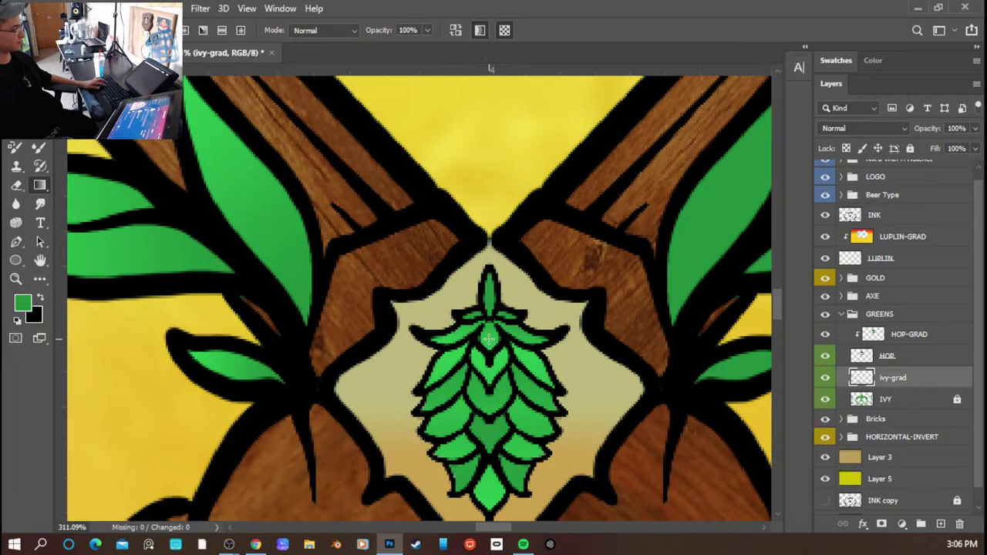
key(w)
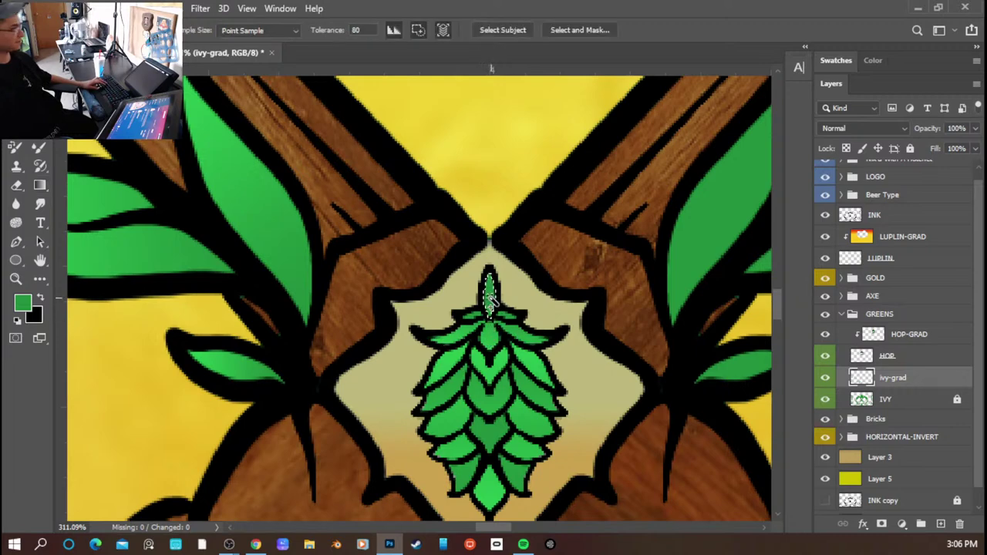
key(g)
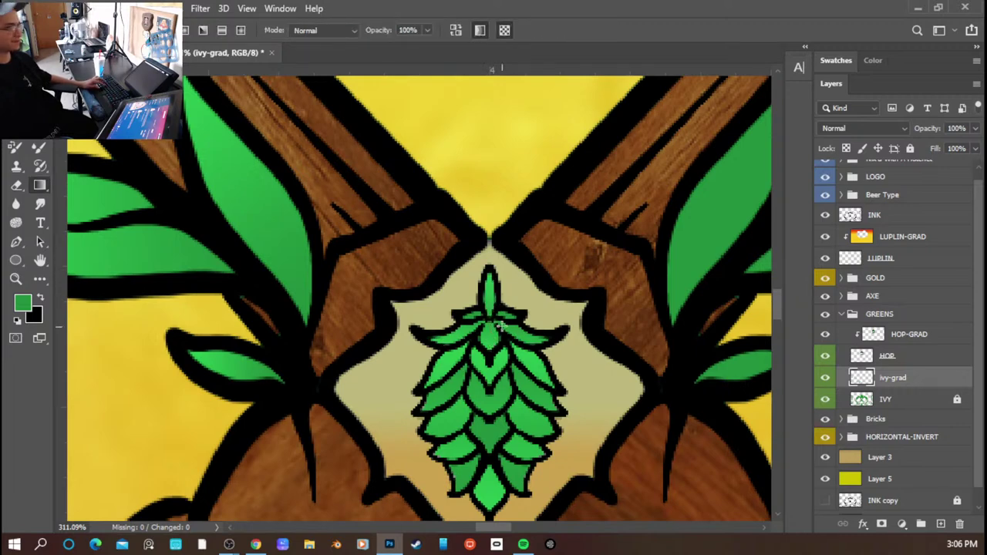
- Examine the shaded ivy on the axe handles, lower wreath and side vine across the left half of the label
scroll(538, 306, down, 10)
scroll(601, 320, up, 3)
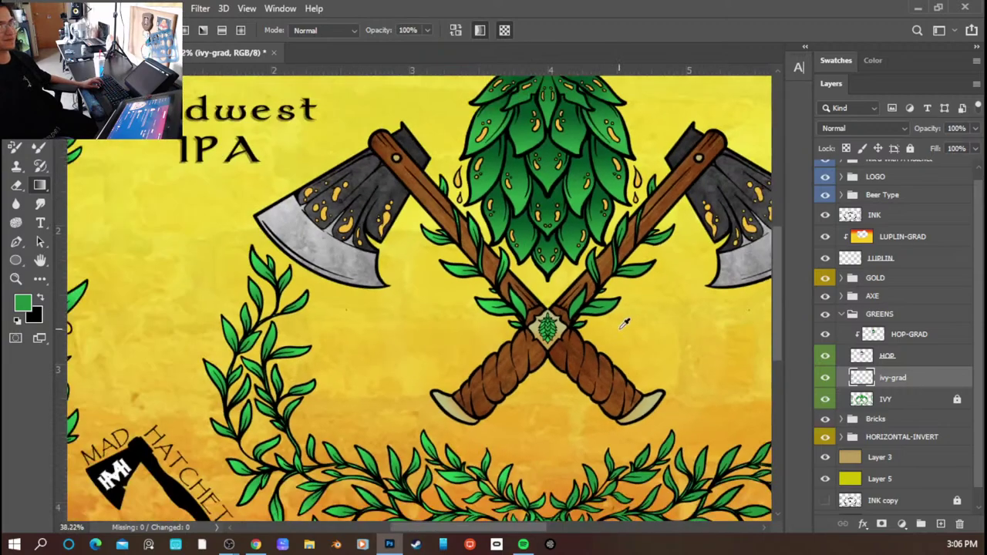
scroll(585, 299, down, 3)
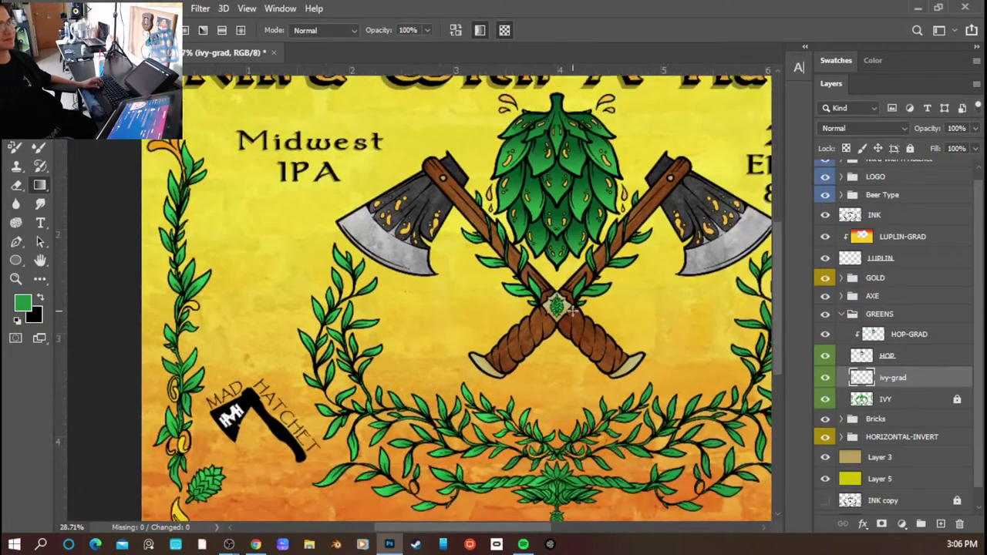
scroll(584, 399, up, 6)
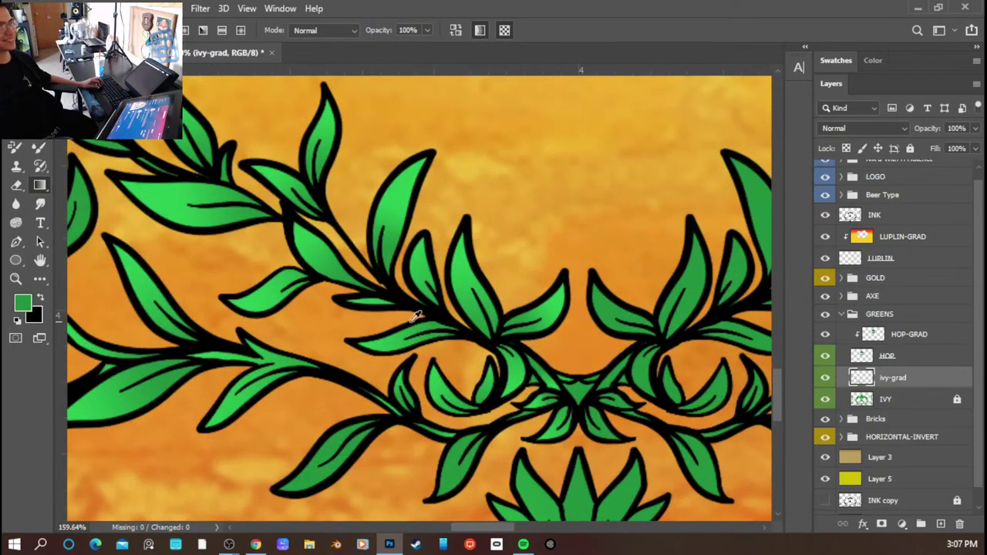
scroll(399, 316, down, 5)
scroll(373, 347, up, 2)
scroll(372, 347, down, 3)
scroll(393, 328, up, 2)
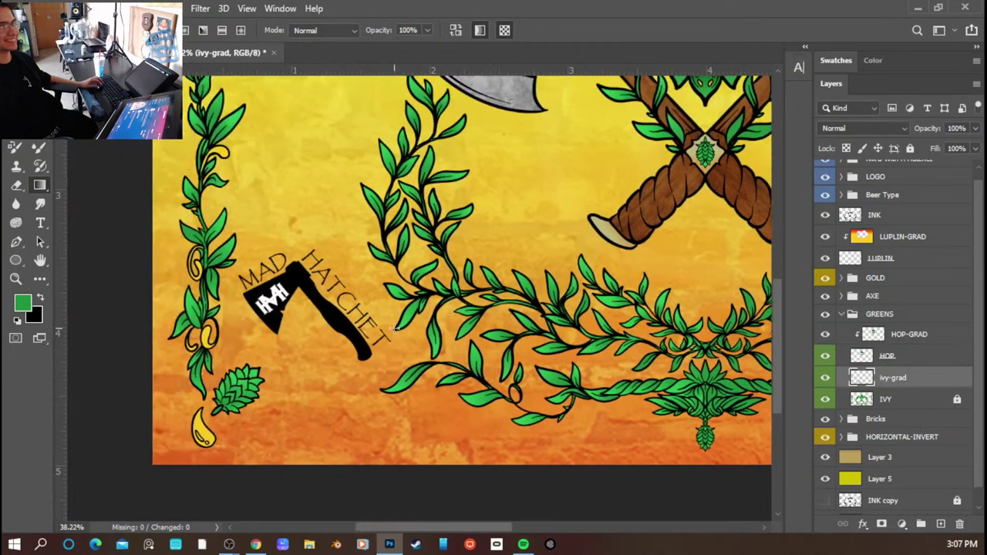
scroll(394, 329, up, 3)
scroll(396, 332, left, 3)
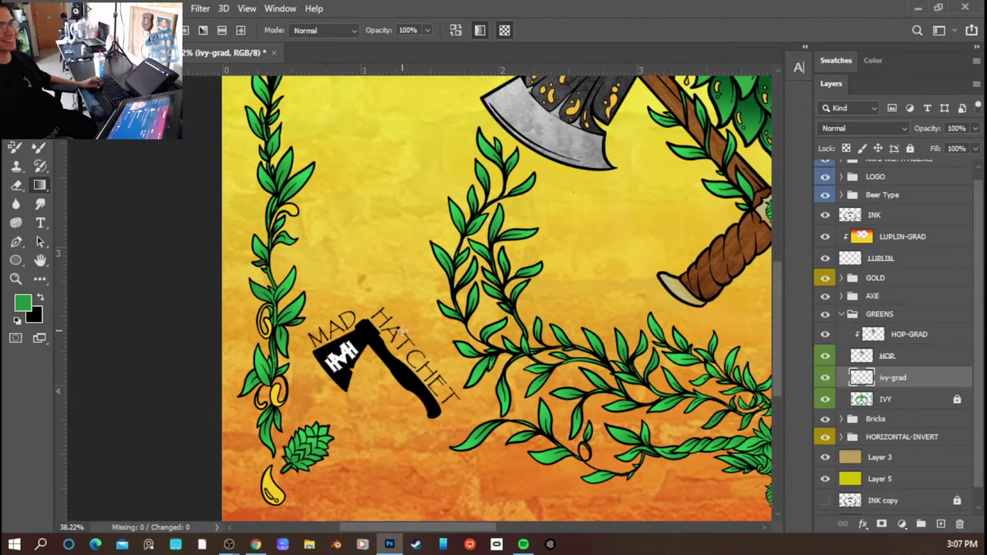
scroll(457, 534, right, 1)
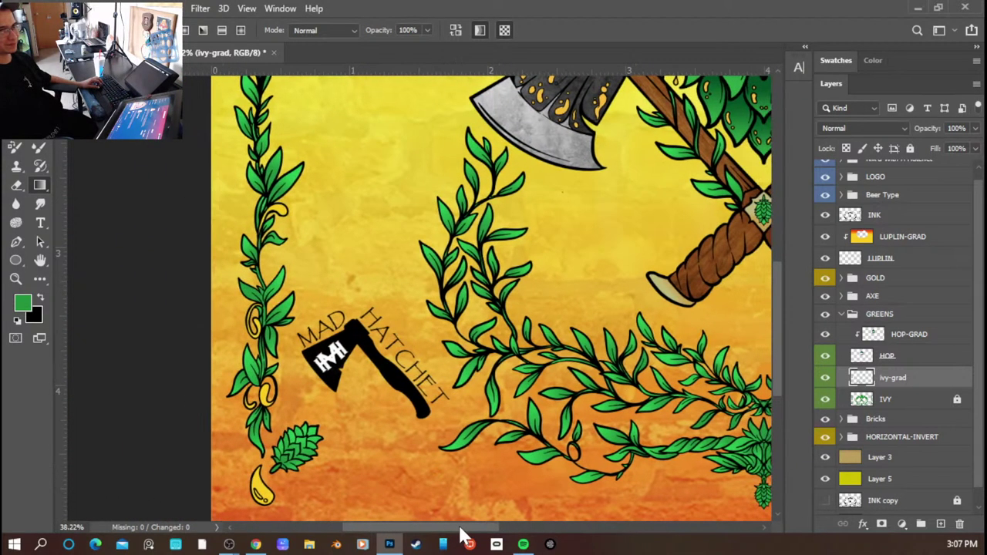
scroll(458, 409, up, 5)
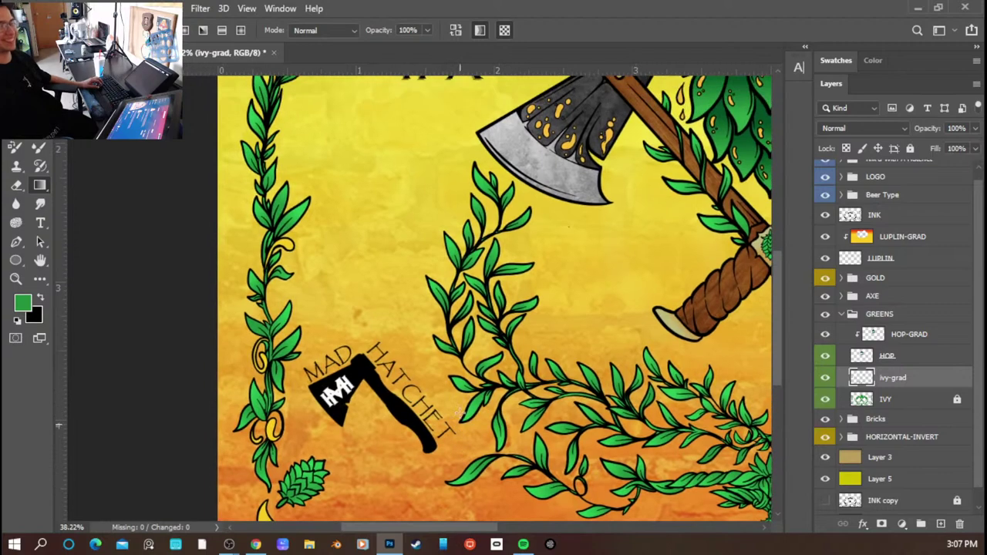
scroll(458, 410, down, 5)
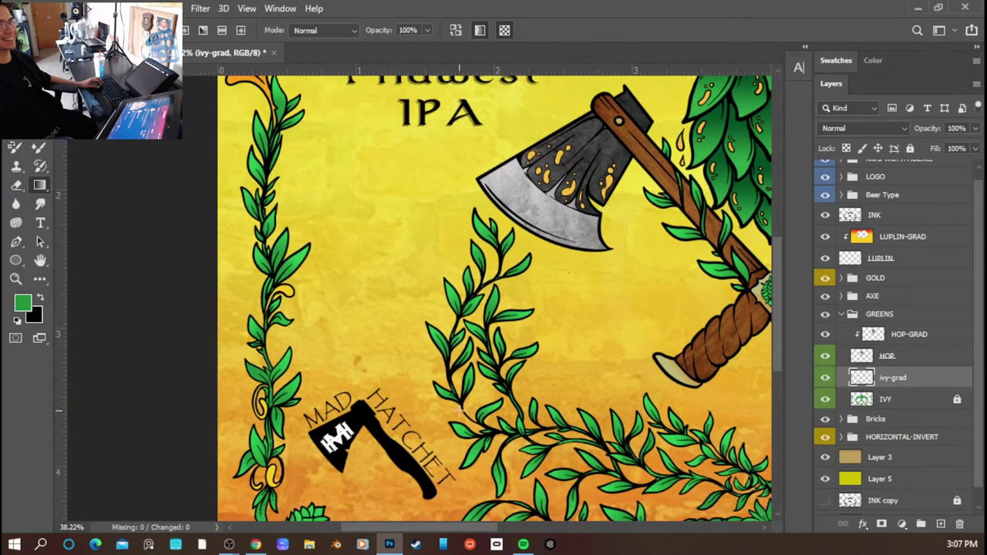
- Duplicate the ivy-grad layer and flip the copy horizontally with Free Transform
scroll(458, 410, down, 3)
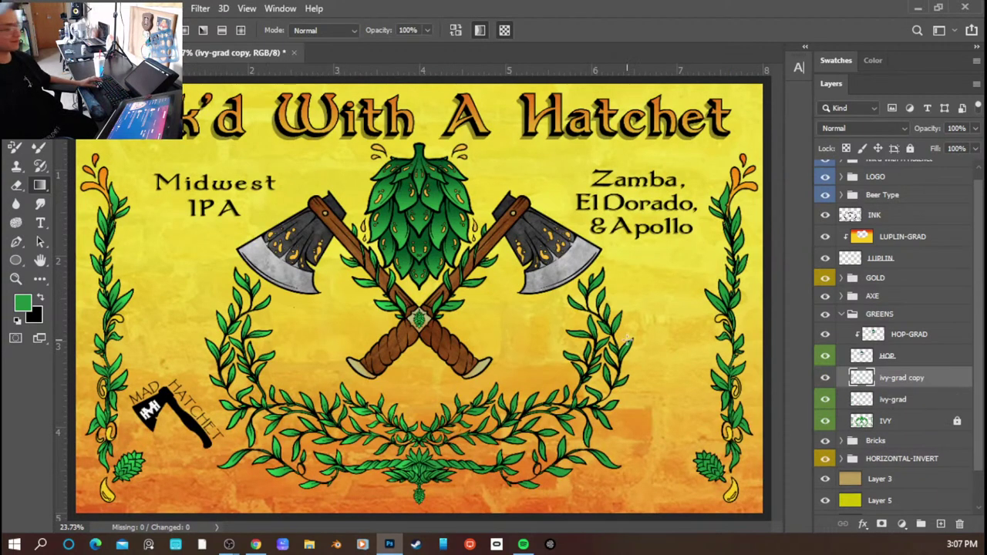
key(ctrl+t)
right_click(322, 312)
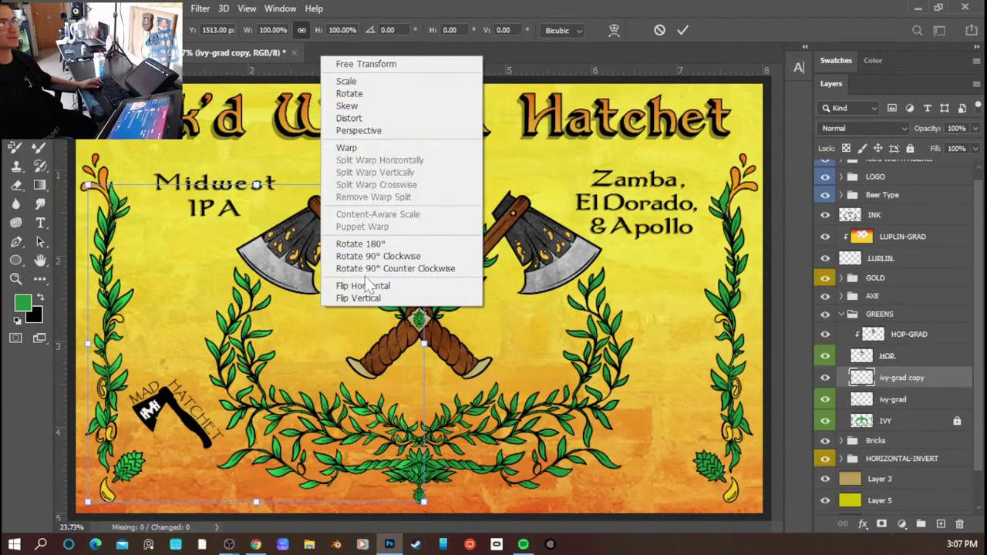
click(374, 286)
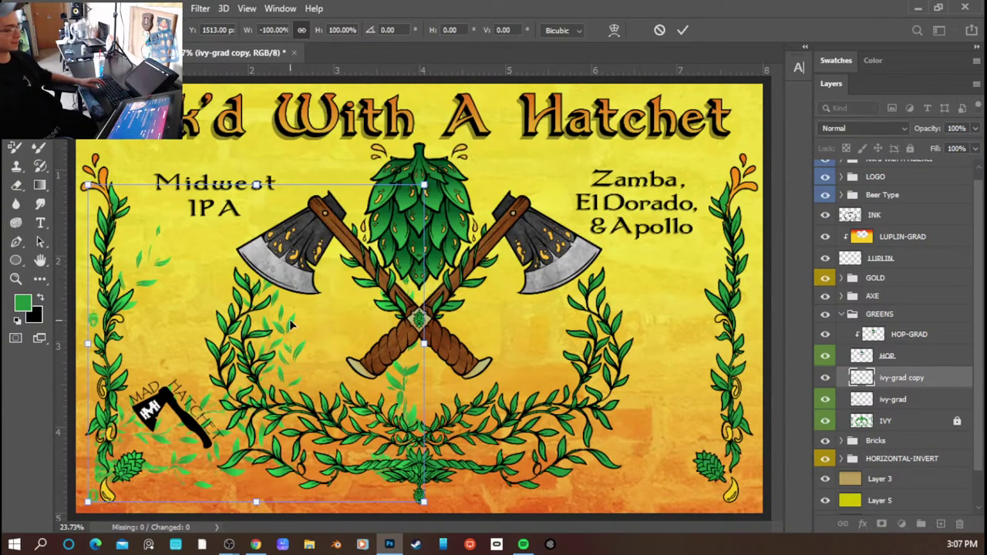
- Move the flipped ivy-grad copy horizontally onto the right half of the label, over the mirrored ivy
key(Right)
key(Right)
key(Right)
key(Right)
key(Right)
key(Right)
key(Right)
key(Right)
key(Right)
key(Right)
key(Right)
key(Right)
key(Right)
key(Right)
key(Right)
key(Right)
key(shift+Right)
key(shift+Right)
key(shift+Right)
key(shift+Right)
key(shift+Right)
key(shift+Right)
key(shift+Right)
key(shift+Right)
key(shift+Right)
key(shift+Right)
key(shift+Right)
key(shift+Right)
key(shift+Right)
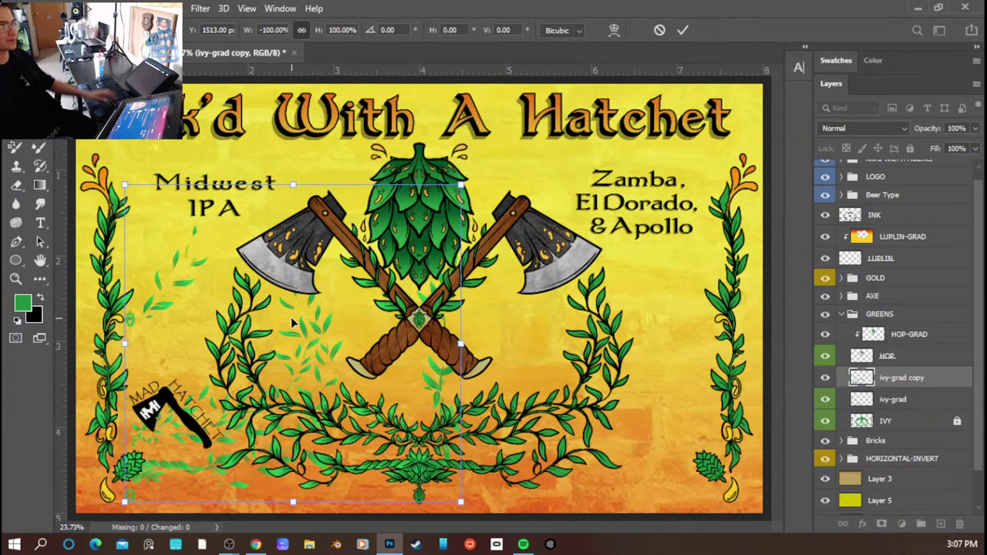
drag(293, 322, 579, 336)
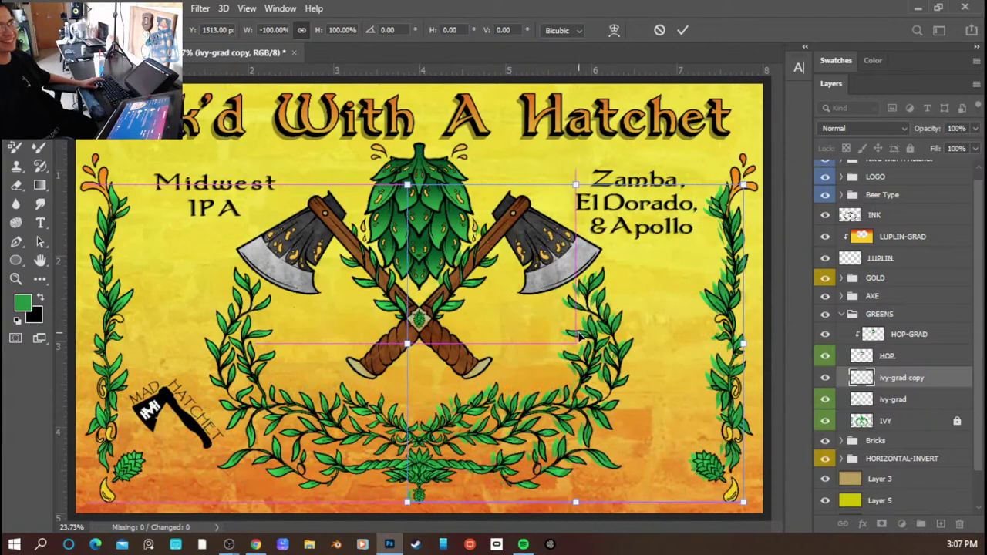
- Try to line up the flipped ivy-grad copy with the mirrored ivy by nudging it right in large increments
key(shift+Right)
key(shift+Right)
key(shift+Right)
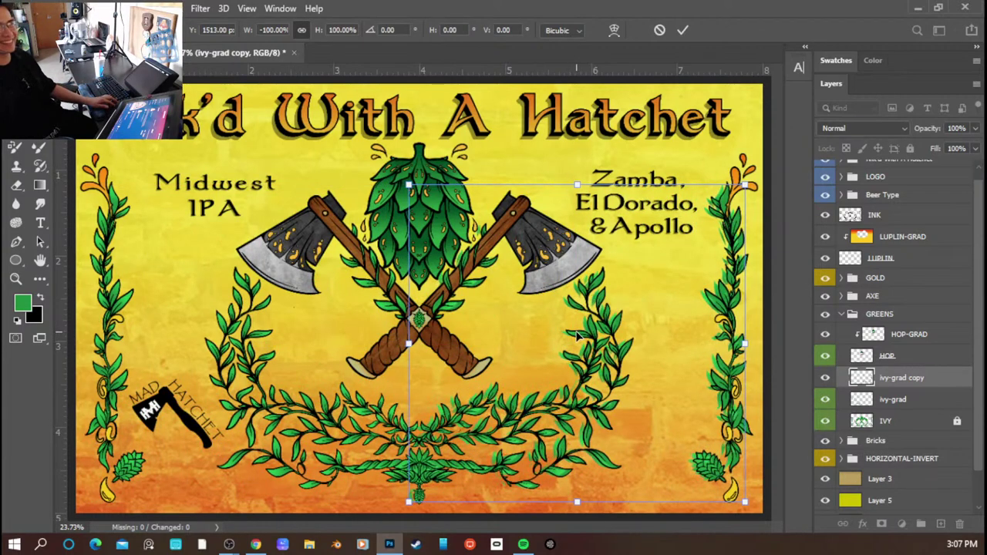
key(shift+Right)
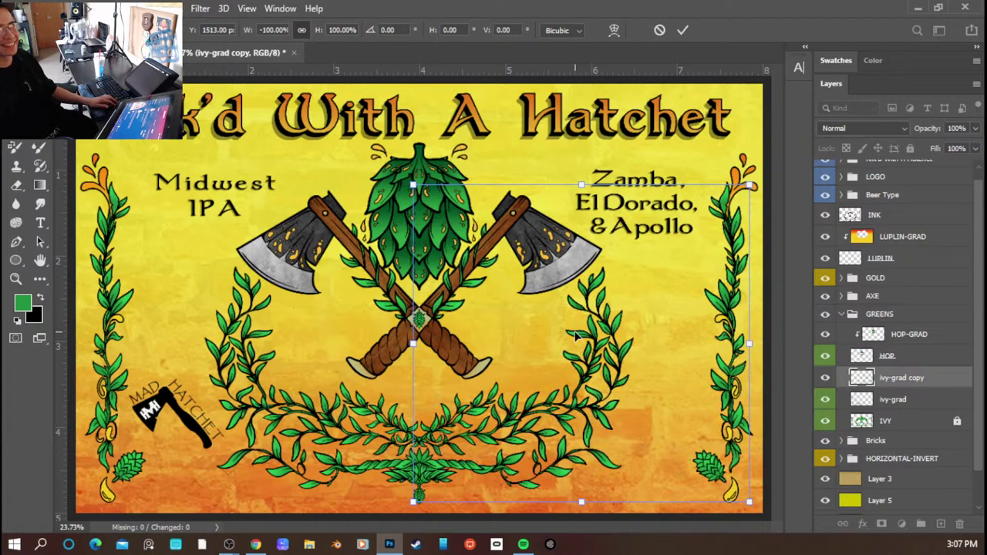
scroll(679, 254, up, 5)
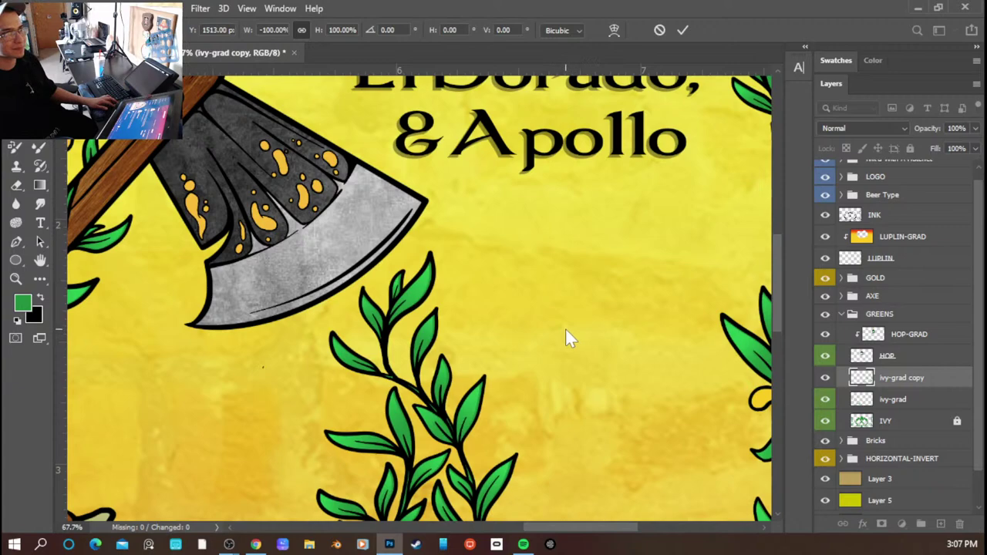
scroll(558, 327, down, 3)
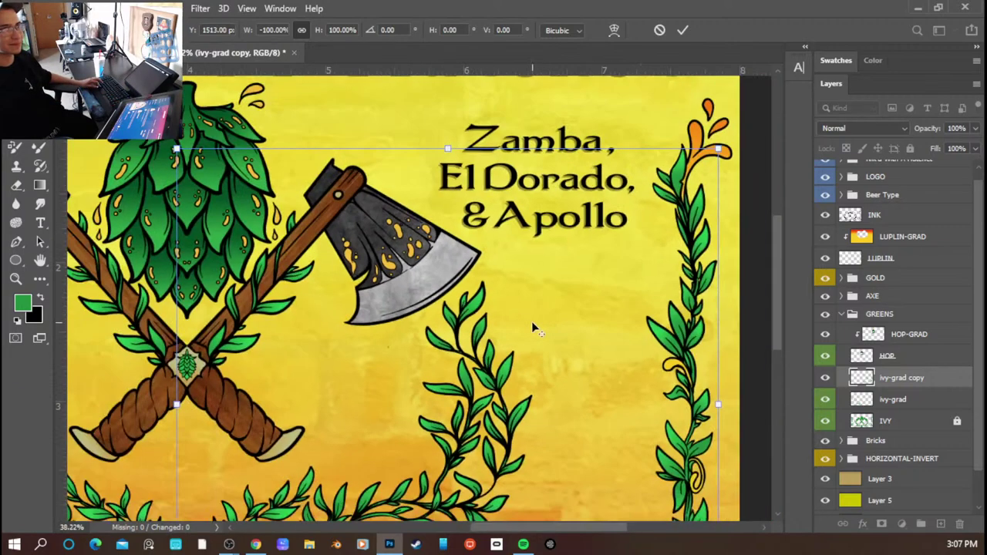
scroll(658, 344, up, 5)
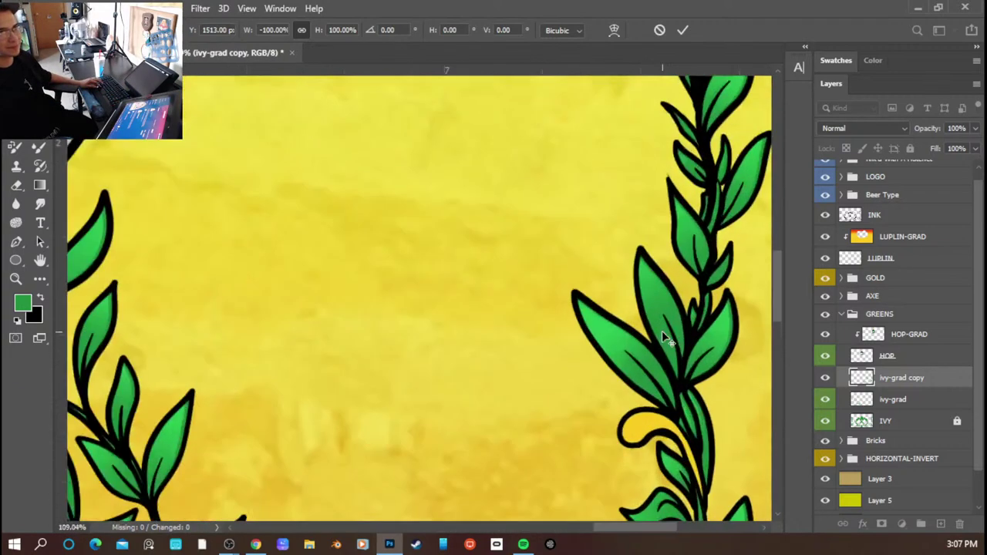
scroll(658, 344, up, 1)
scroll(657, 346, down, 1)
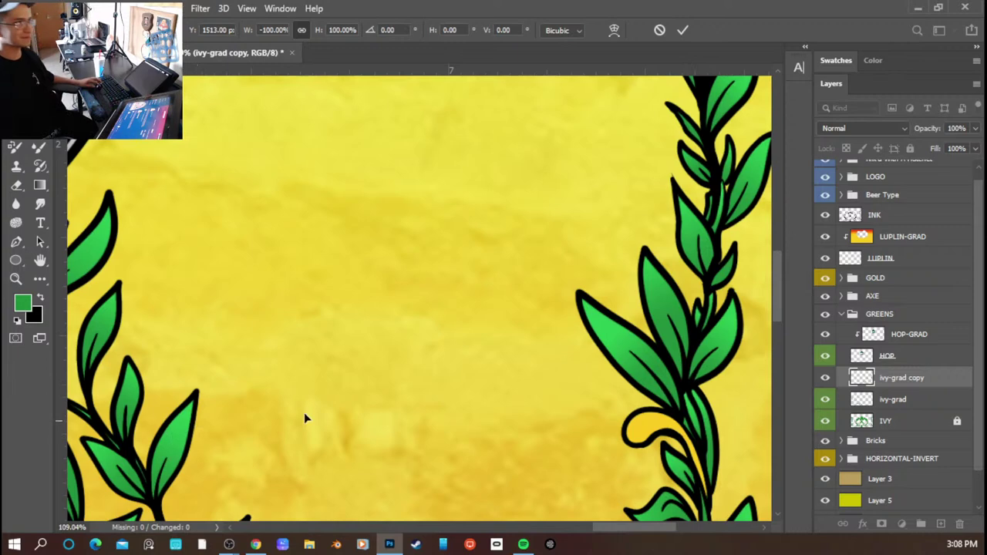
scroll(668, 343, up, 5)
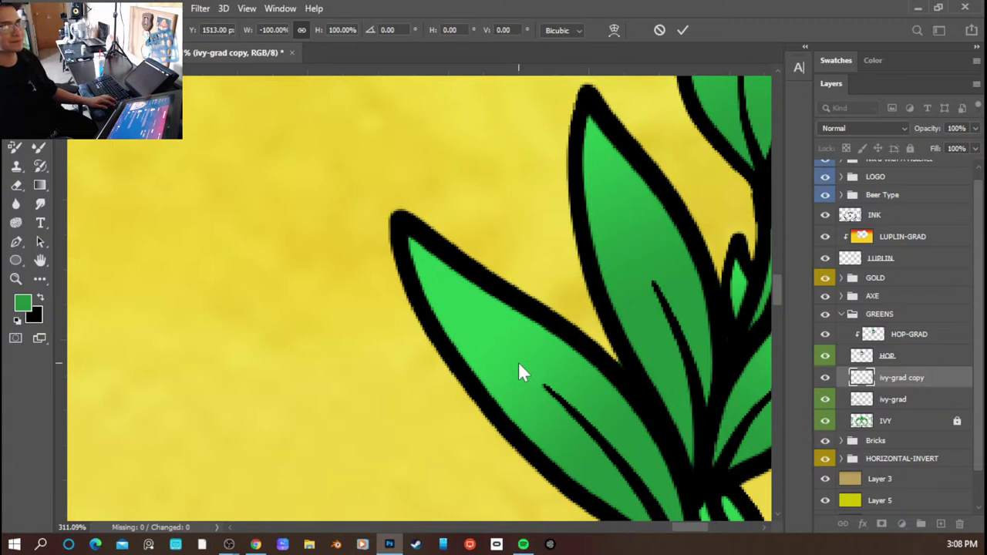
key(ctrl+z)
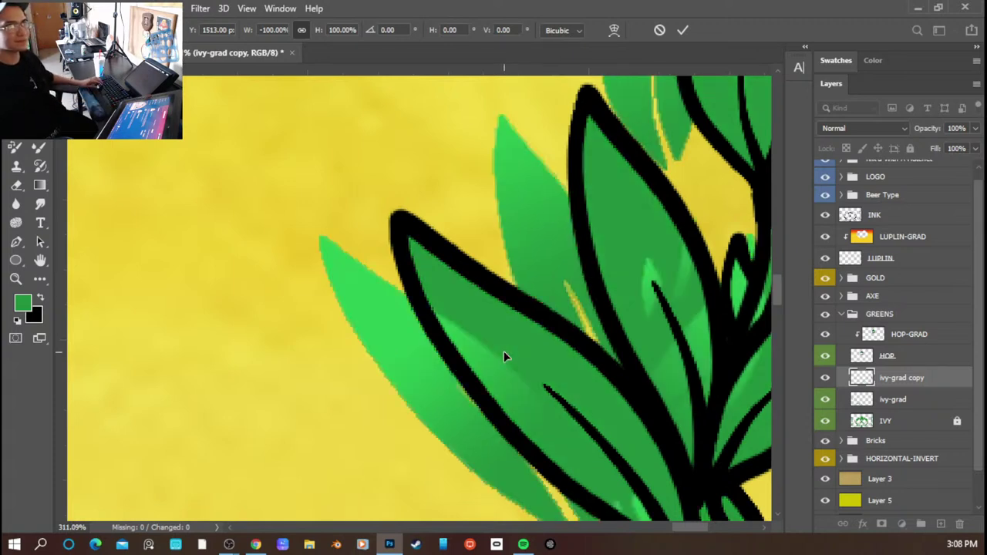
- Nudge the flipped ivy-grad copy right in fine increments to fit the side vine's leaf outlines, and apply the transform
key(Right)
key(Right)
key(Right)
key(Right)
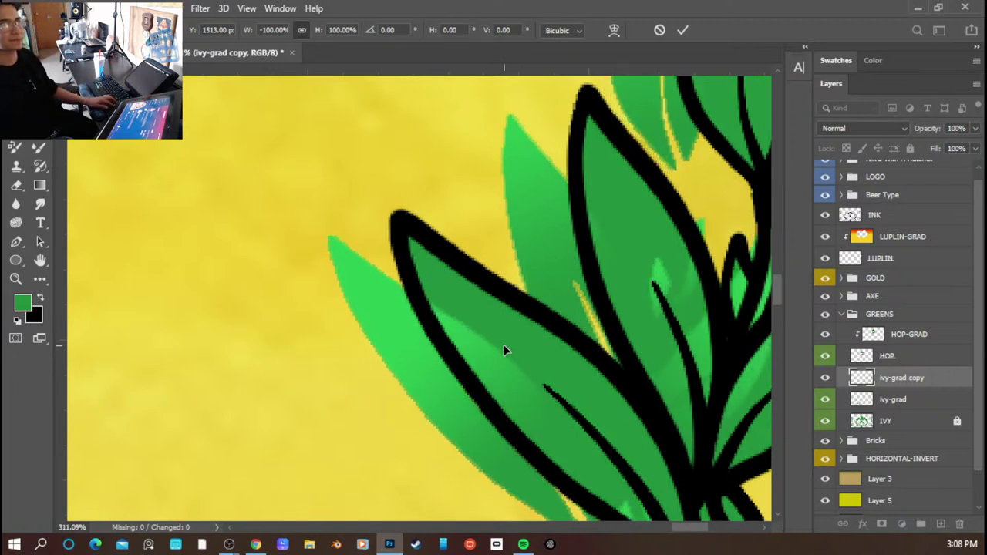
key(Right)
key(Right)
key(Right)
key(Right)
key(Right)
key(Right)
key(Right)
key(Right)
key(Right)
key(Right)
key(Right)
key(Right)
key(Right)
key(Right)
key(Right)
key(Right)
key(Right)
key(Right)
key(Right)
key(Right)
key(Right)
key(Right)
key(Right)
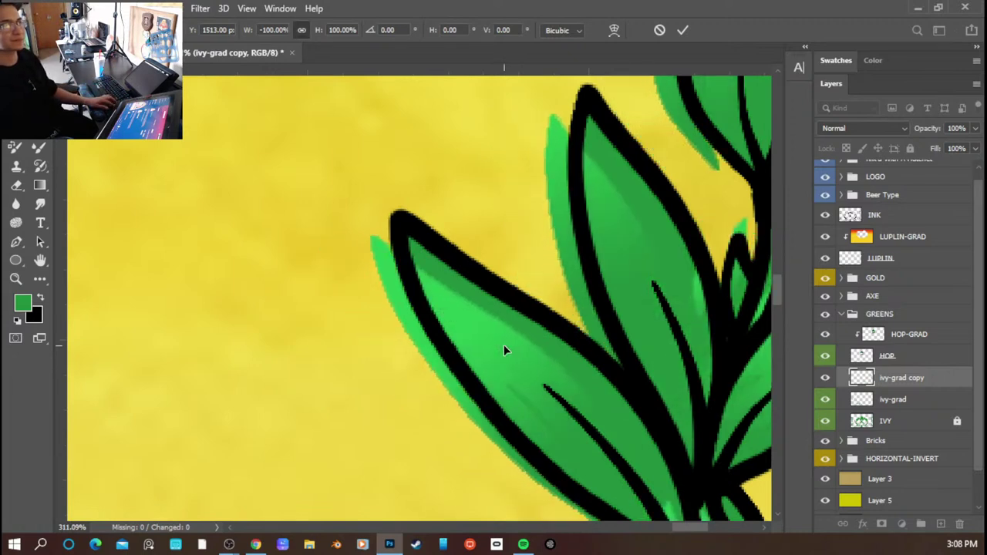
key(Right)
key(Right)
key(Right)
key(Right)
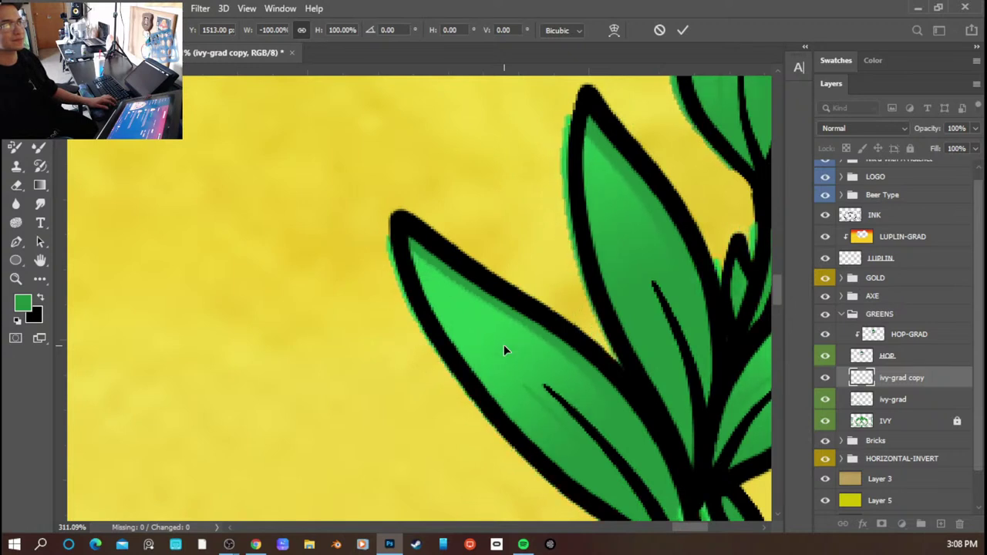
key(Right)
key(Right)
key(Right)
key(Right)
key(Right)
key(Right)
key(Right)
key(Right)
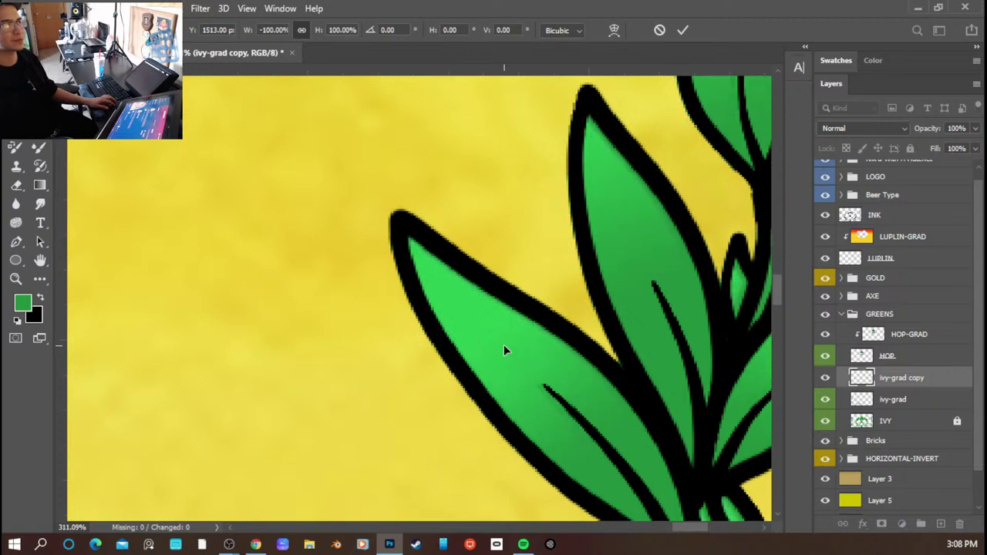
key(Right)
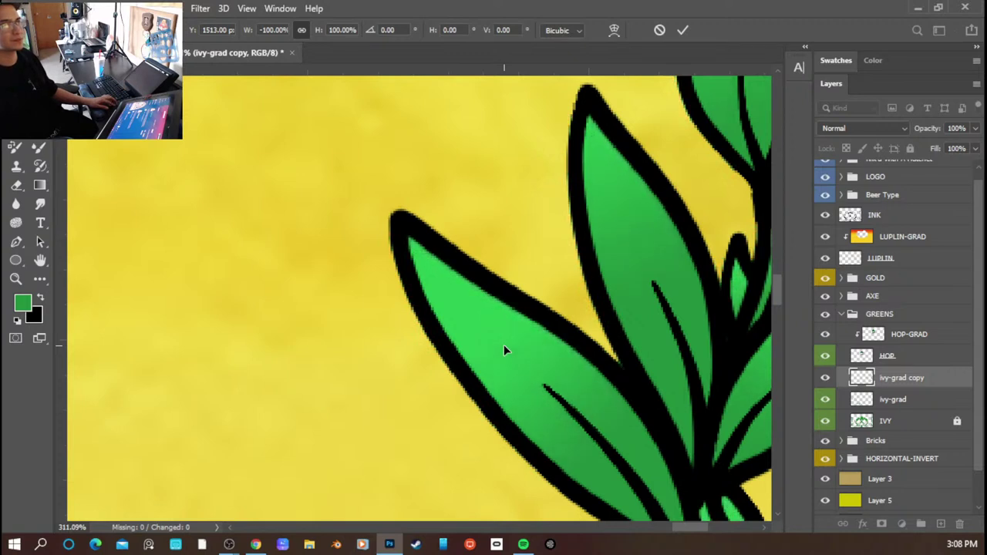
key(Right)
scroll(511, 339, down, 10)
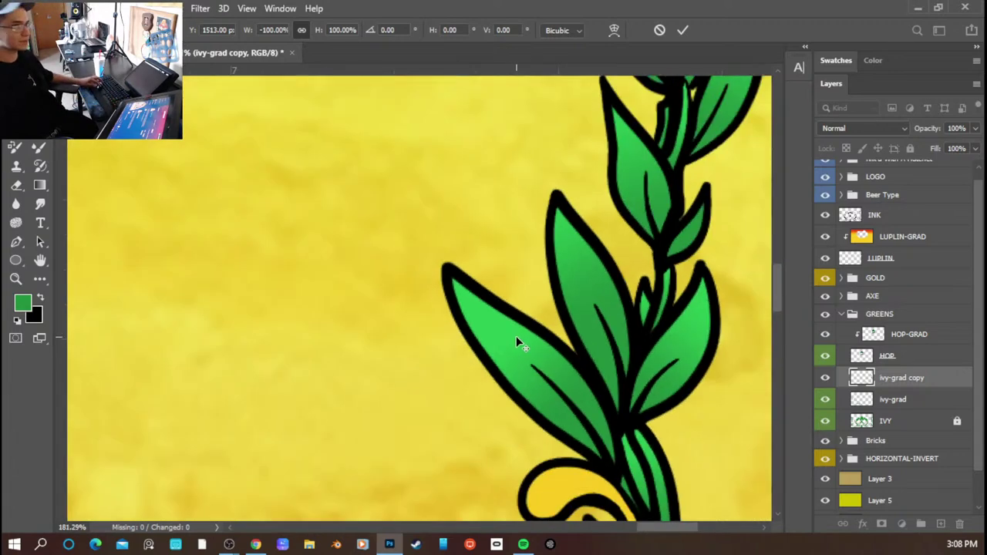
scroll(434, 339, down, 1)
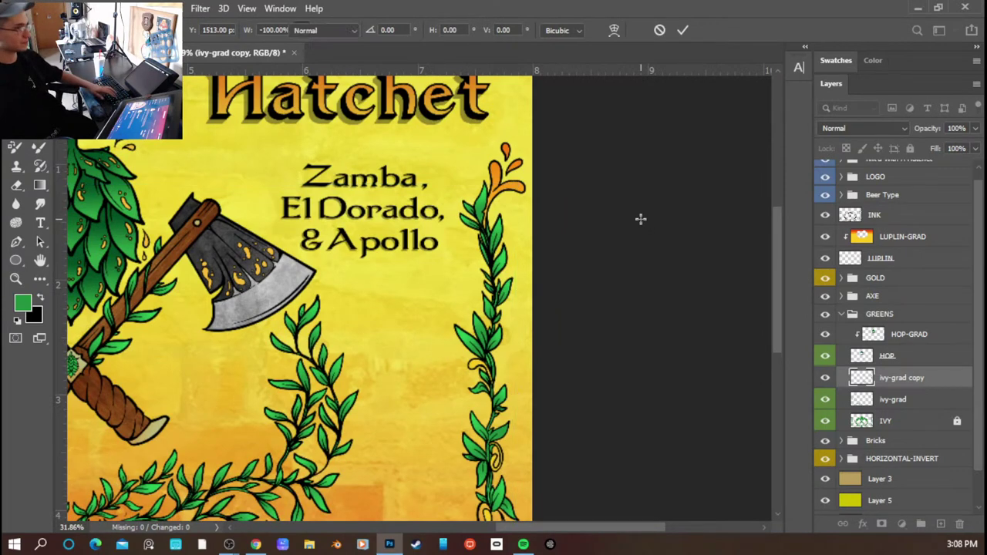
key(Return)
- Examine how the mirrored shading fits the side vine, wreath and lower ornament across the label's right half
key(g)
scroll(254, 390, down, 3)
scroll(411, 411, up, 5)
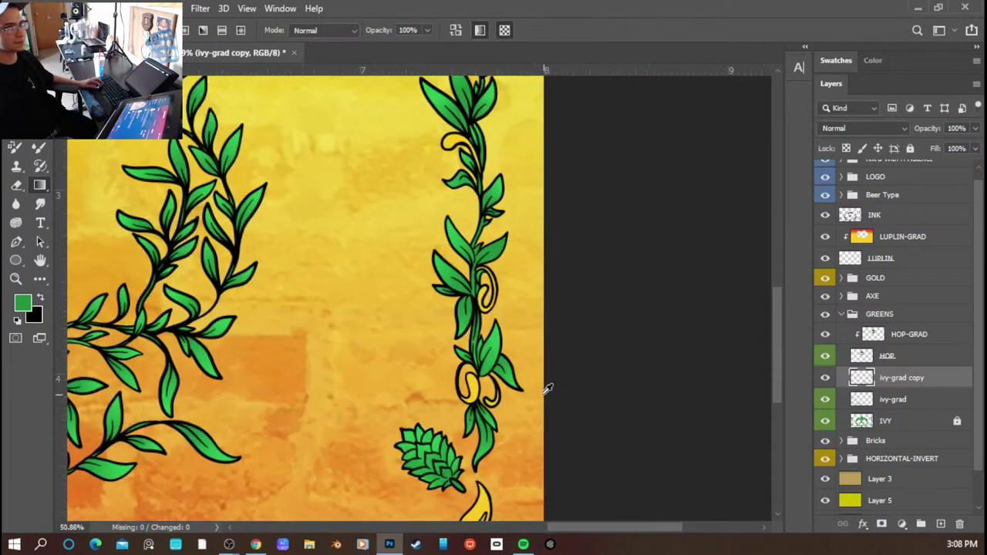
scroll(392, 374, down, 2)
scroll(226, 403, left, 3)
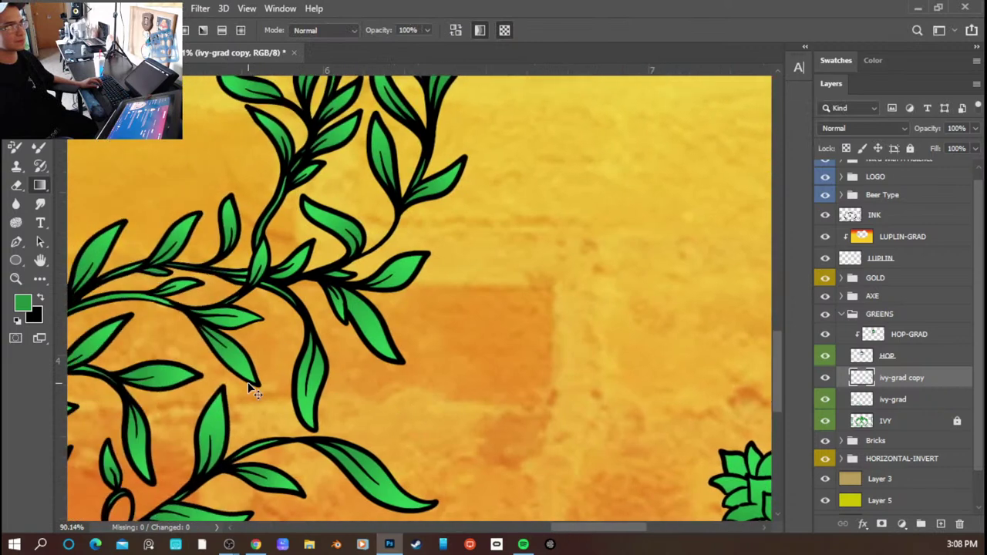
scroll(262, 378, down, 1)
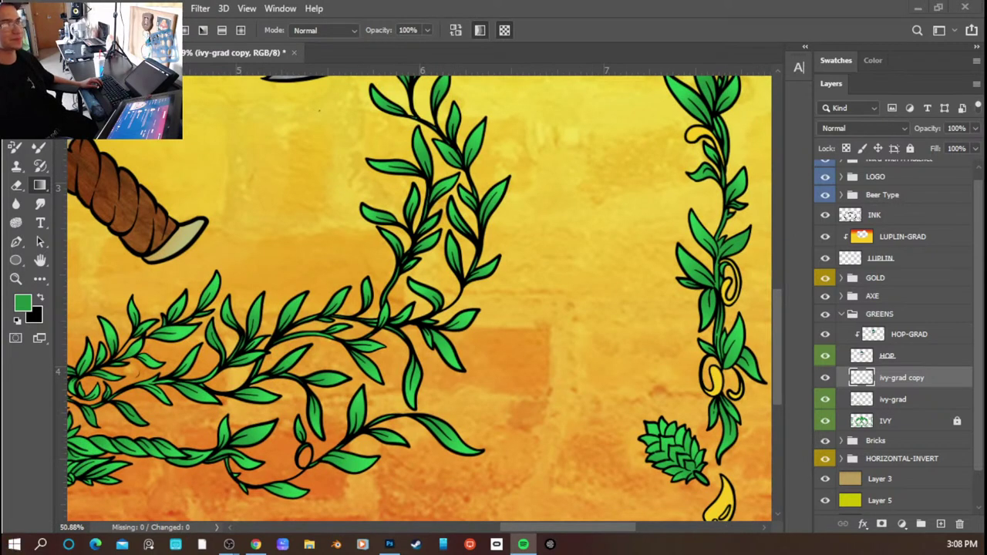
scroll(276, 356, left, 2)
scroll(270, 353, left, 2)
scroll(233, 331, down, 3)
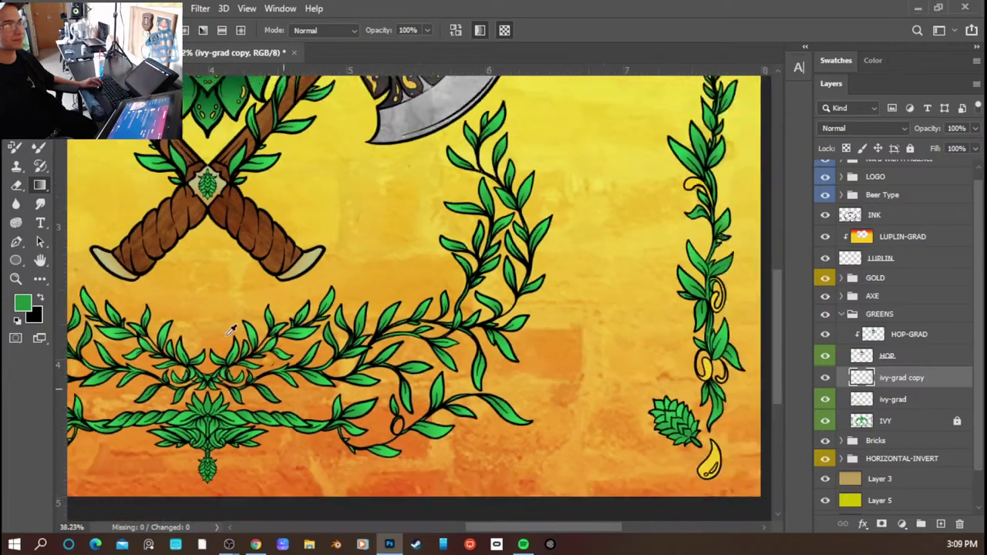
scroll(242, 348, left, 3)
- Select the lower ornament's central upright leaf with the Magic Wand, shade it with the green gradient, and clear the selection
scroll(377, 391, up, 12)
scroll(381, 388, up, 3)
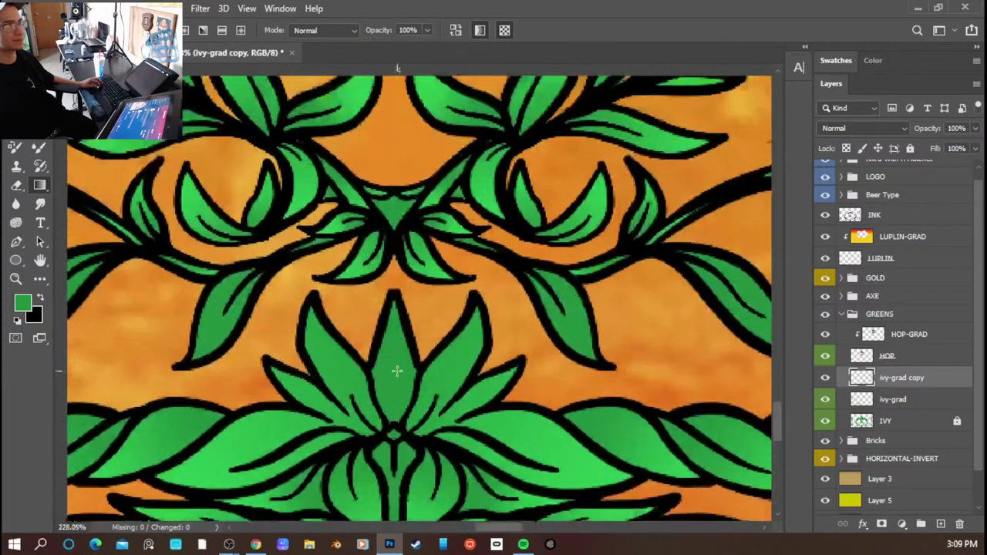
key(w)
click(398, 394)
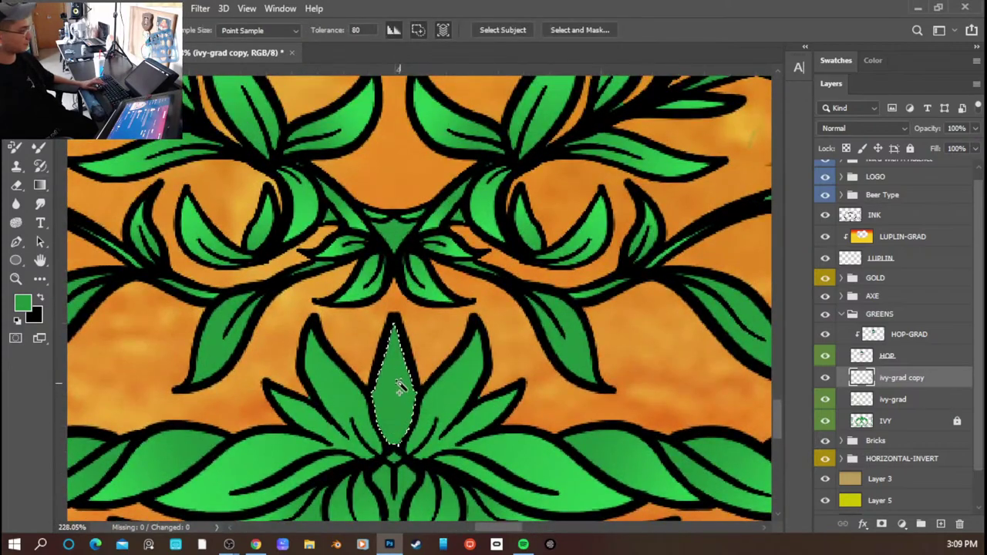
key(g)
key(ctrl+d)
- Erase the stray black arc beside the wreath on the INK layer, and unlock the IVY layer to erase the green smudge there
scroll(392, 398, down, 3)
scroll(391, 396, down, 3)
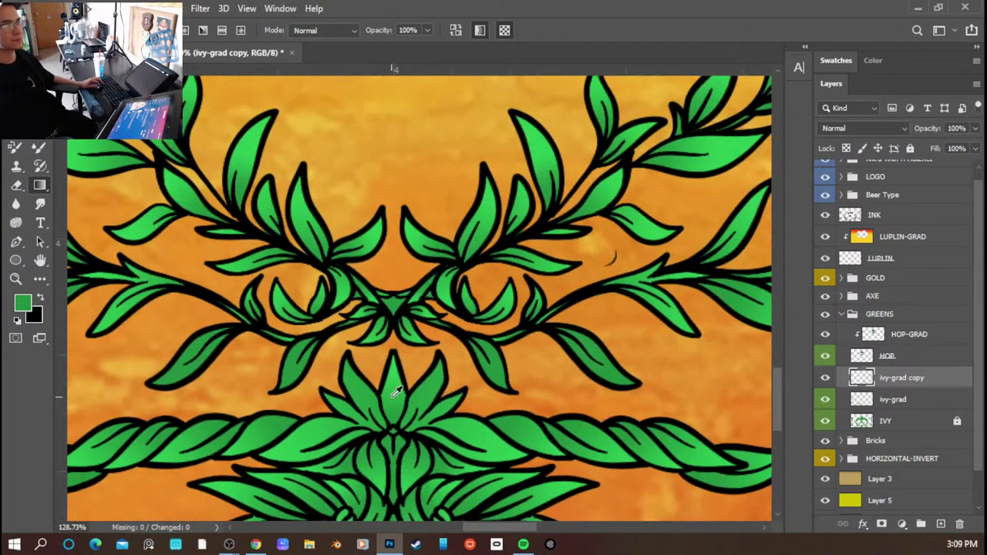
scroll(505, 323, up, 5)
scroll(506, 322, up, 1)
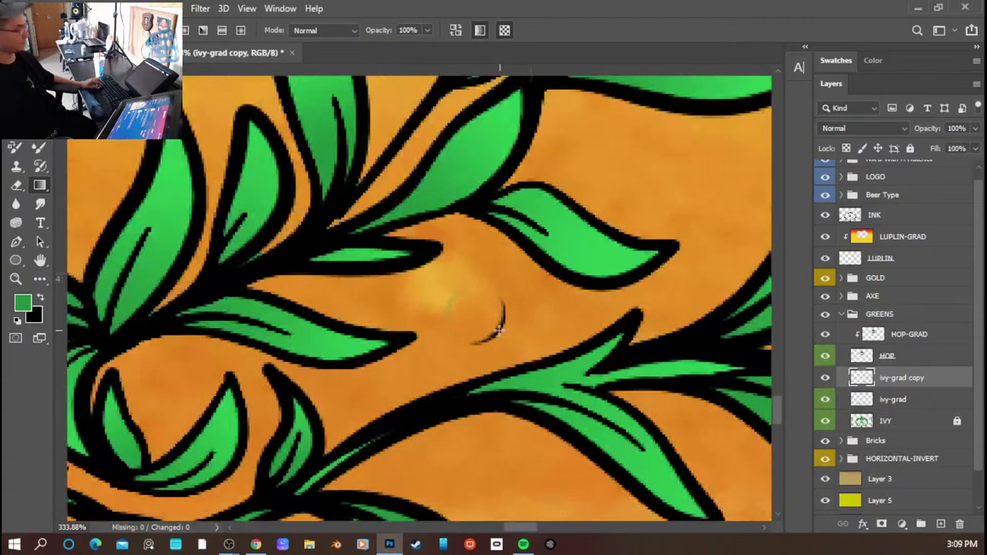
ctrl+click(502, 328)
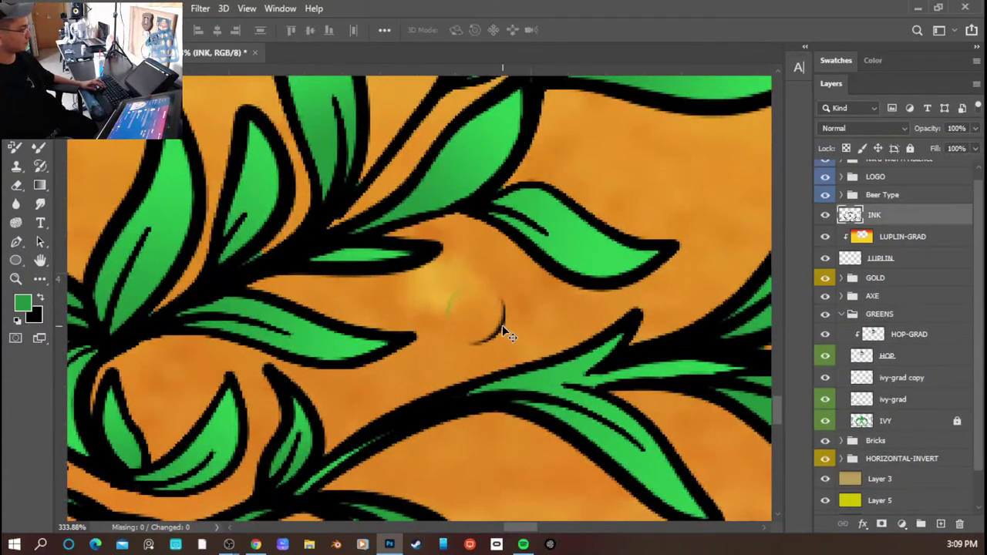
key(e)
drag(502, 319, 489, 324)
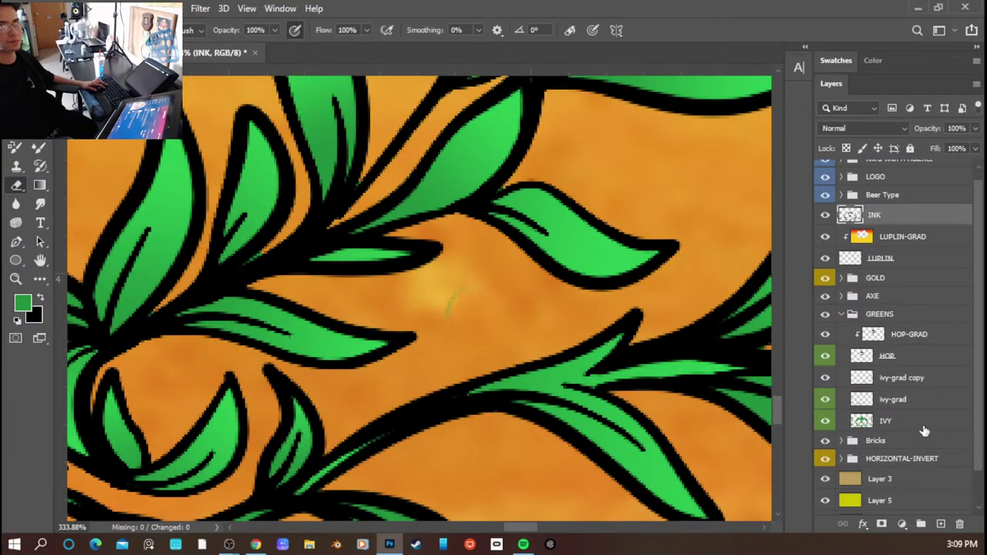
click(957, 423)
click(474, 307)
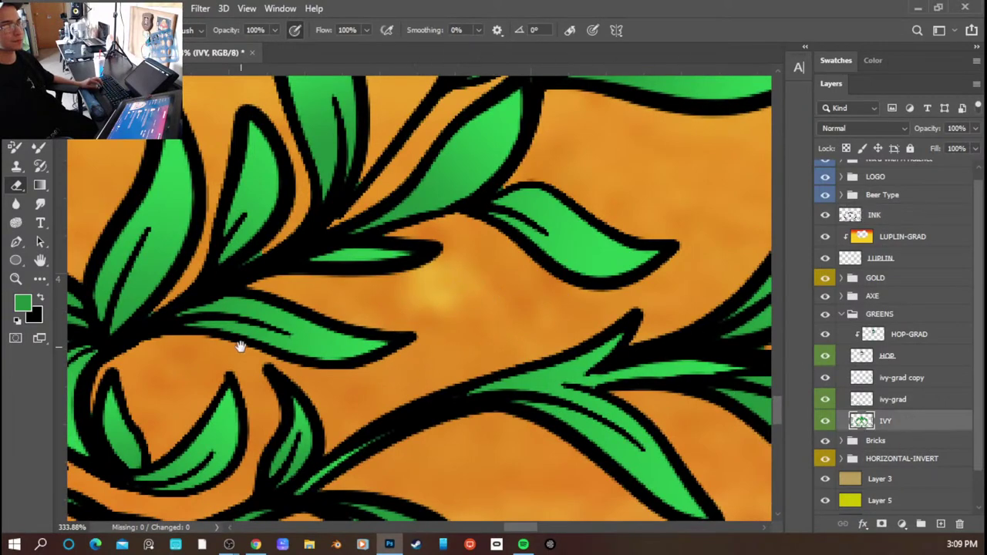
- Examine the inner and lower wreath branches on both halves of the label for stray marks and shading gaps
drag(242, 348, 617, 378)
drag(346, 350, 512, 326)
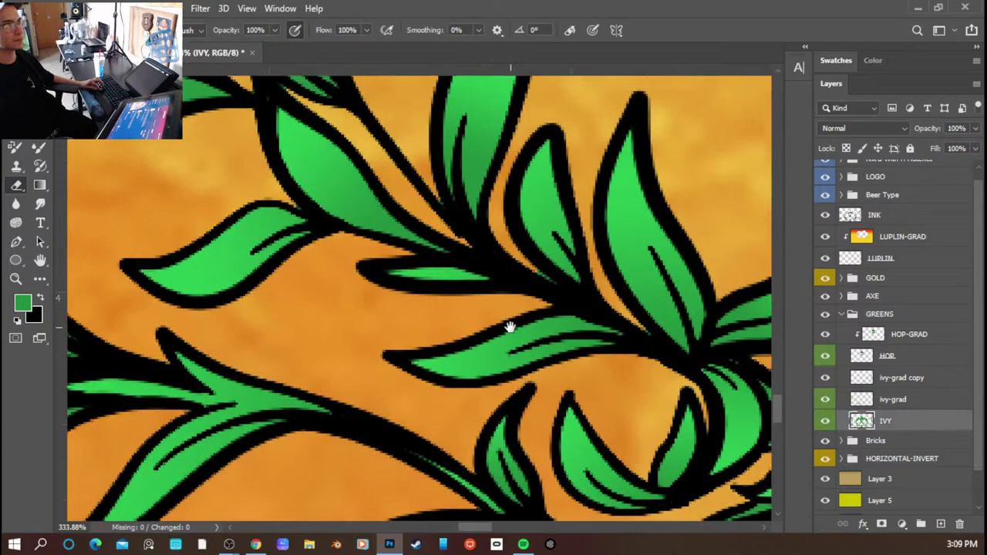
scroll(347, 326, down, 2)
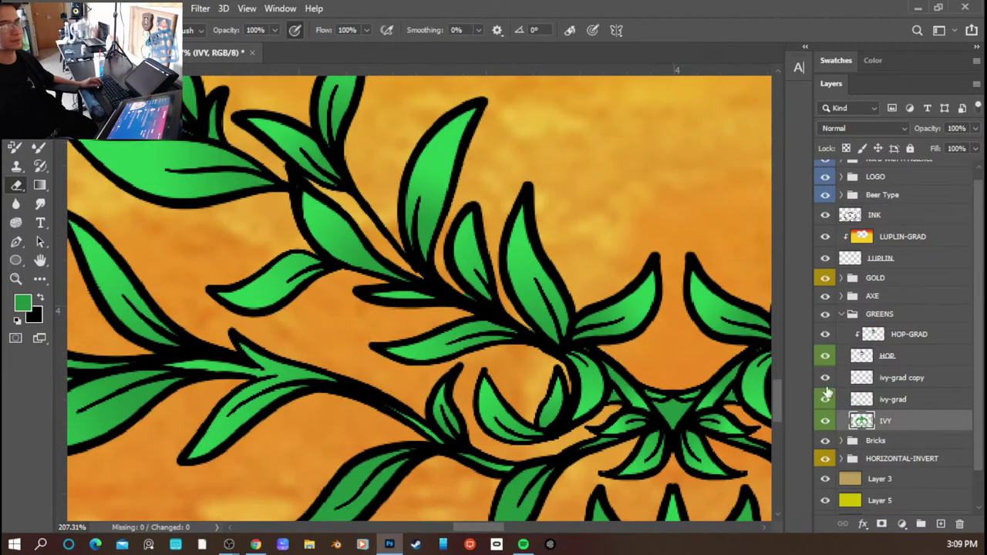
scroll(458, 306, up, 2)
scroll(422, 300, up, 2)
drag(505, 295, 478, 294)
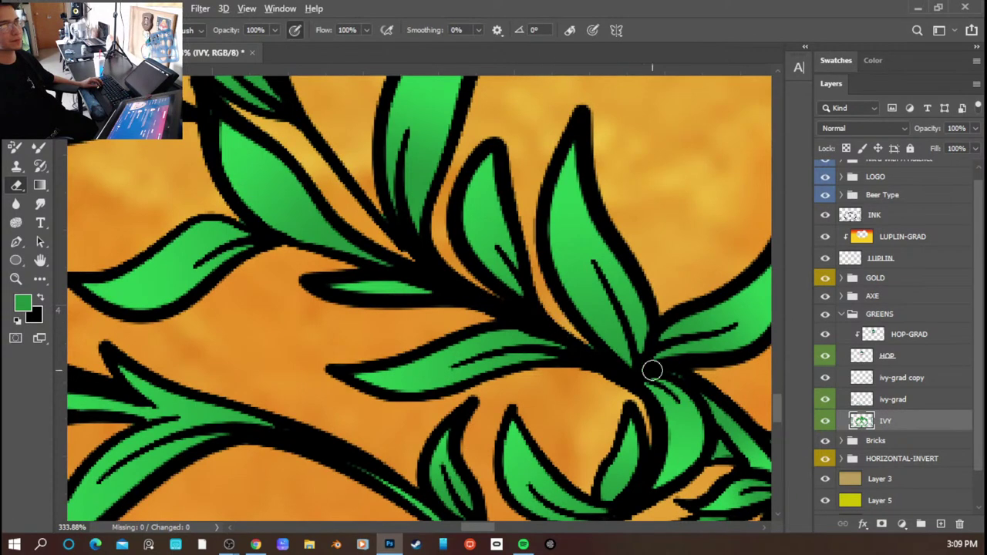
alt+right_click(615, 359)
scroll(633, 364, down, 3)
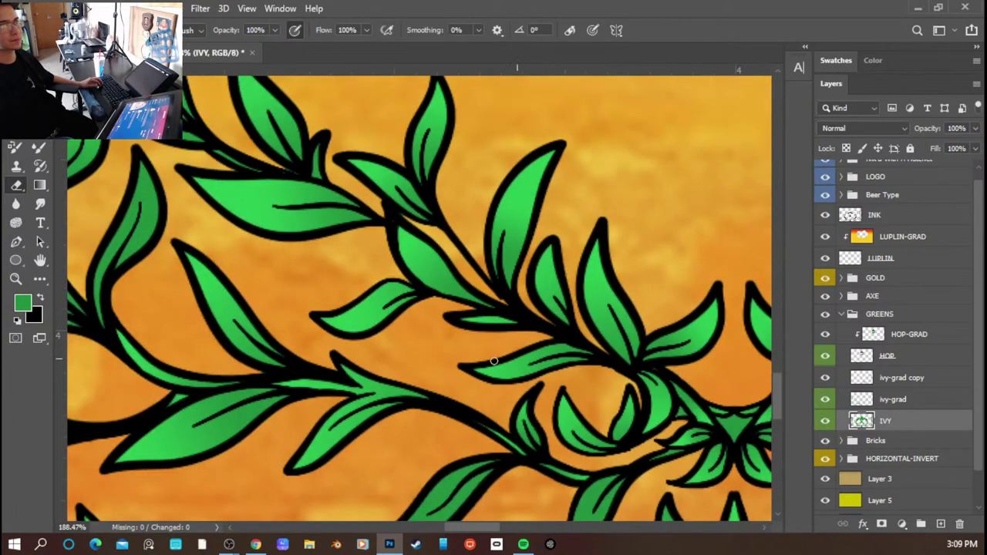
drag(713, 375, 159, 351)
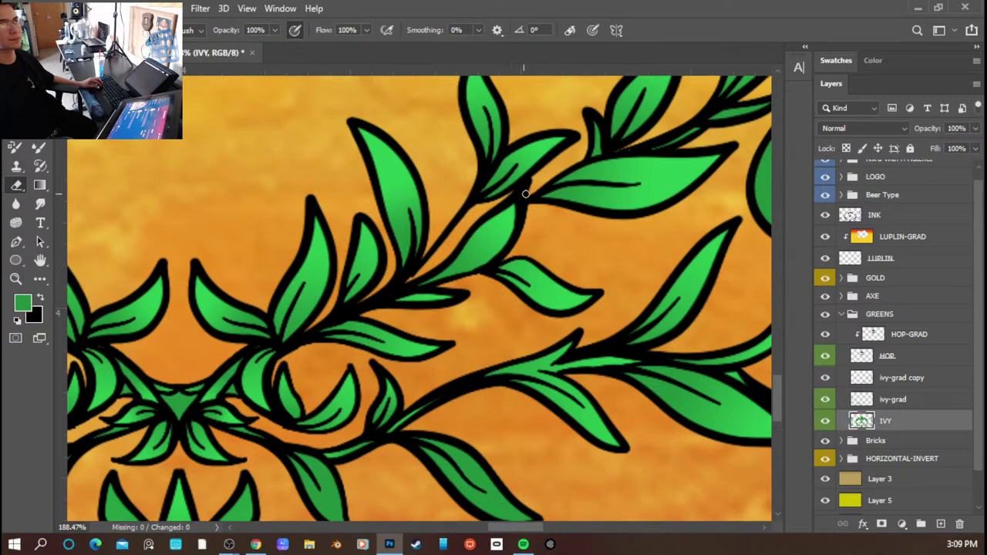
mouse_move(639, 315)
mouse_down()
mouse_move(535, 355)
mouse_move(345, 314)
mouse_move(254, 424)
mouse_up()
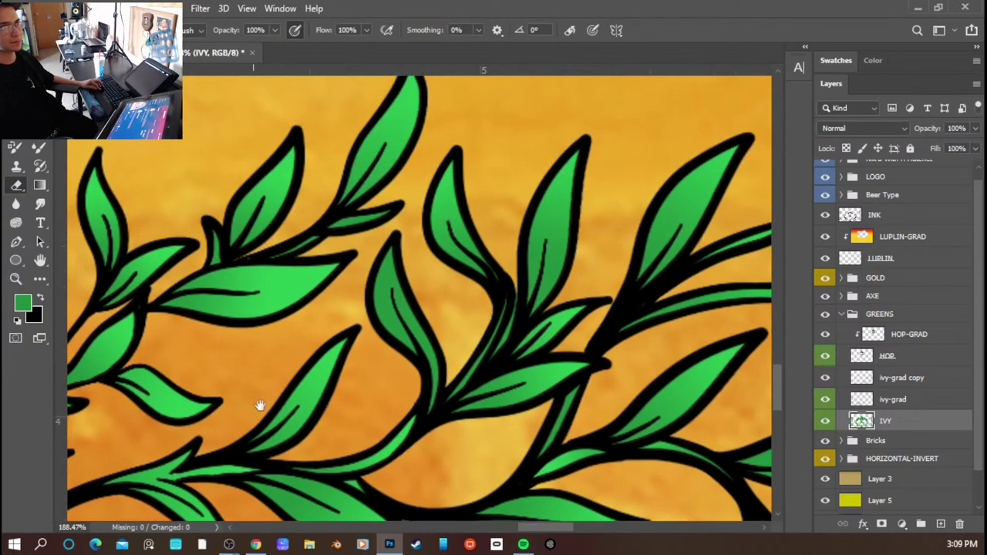
drag(347, 233, 360, 293)
drag(528, 366, 506, 414)
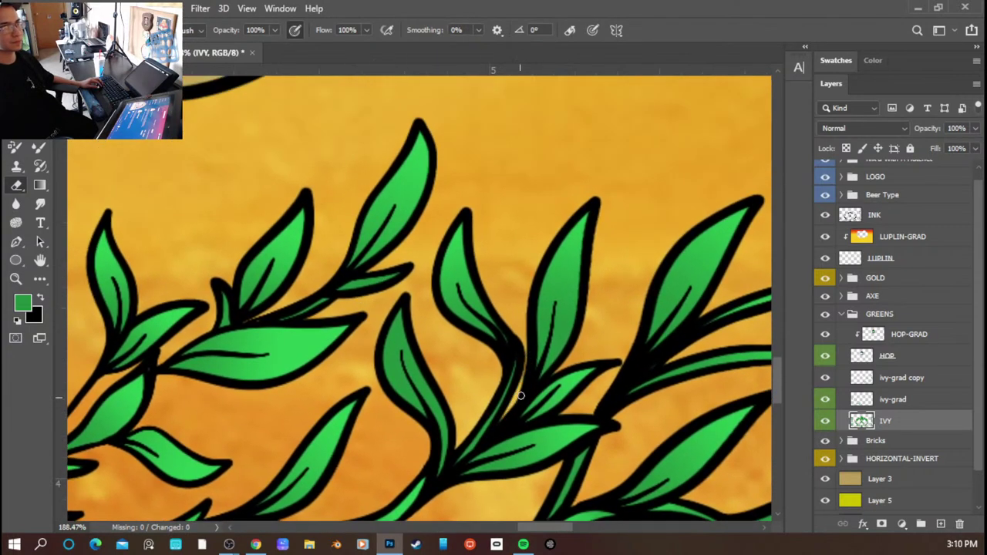
drag(293, 397, 694, 385)
mouse_move(192, 333)
mouse_down()
mouse_move(300, 327)
mouse_move(428, 291)
mouse_move(571, 225)
mouse_move(633, 265)
mouse_move(640, 291)
mouse_up()
drag(547, 336, 564, 388)
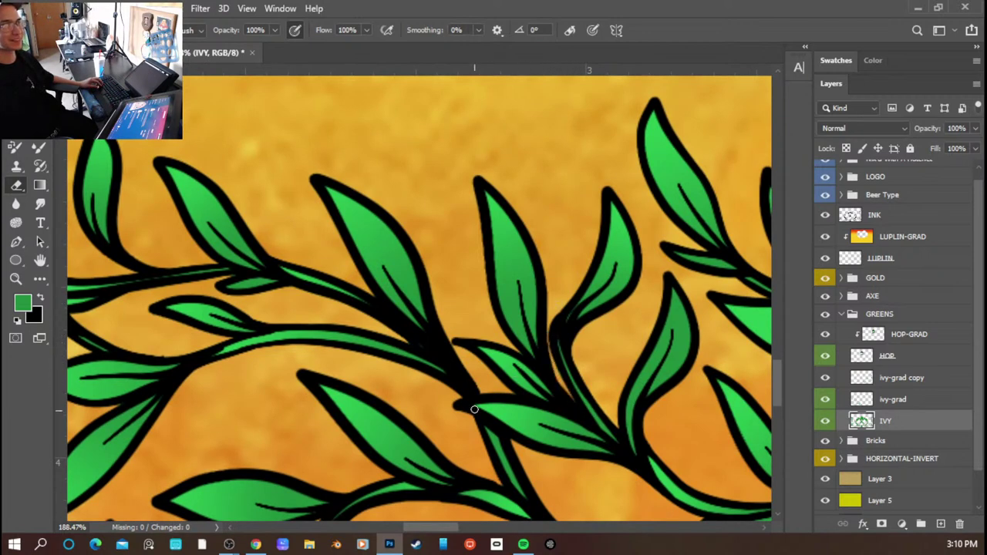
scroll(406, 364, down, 3)
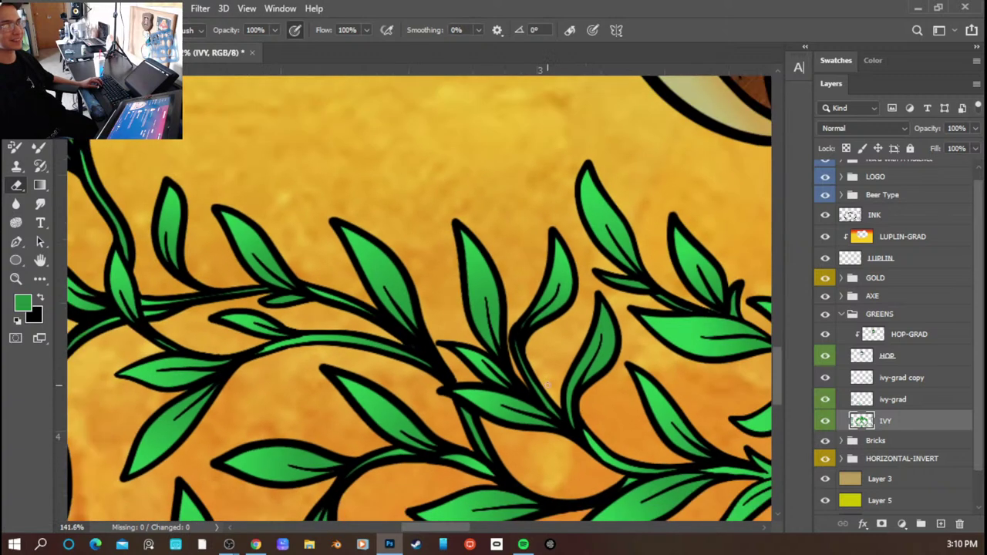
- Examine the wreath's lower branches, the central leaf cluster and the twisted garland for stray marks and shading gaps
scroll(490, 372, down, 3)
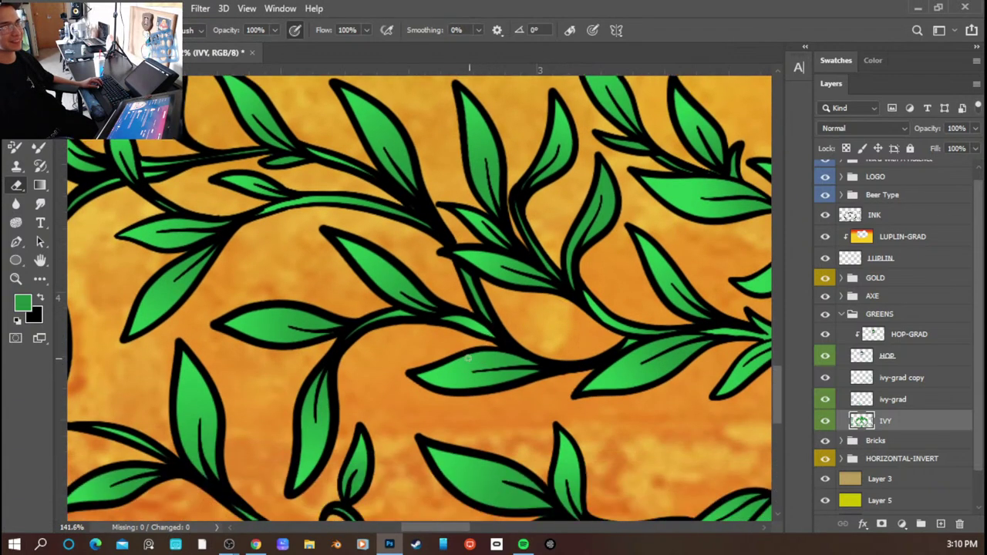
scroll(565, 367, up, 1)
scroll(586, 393, down, 1)
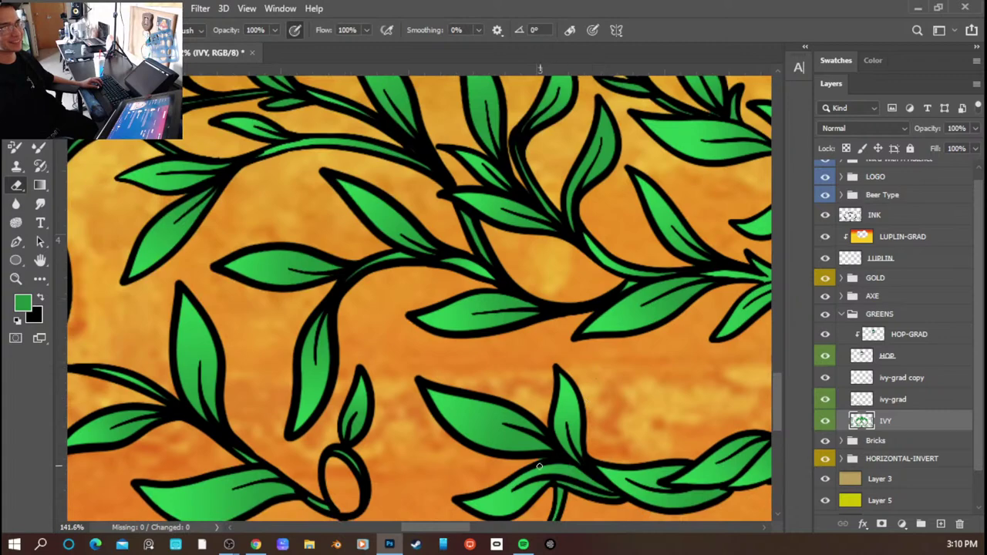
drag(606, 341, 108, 382)
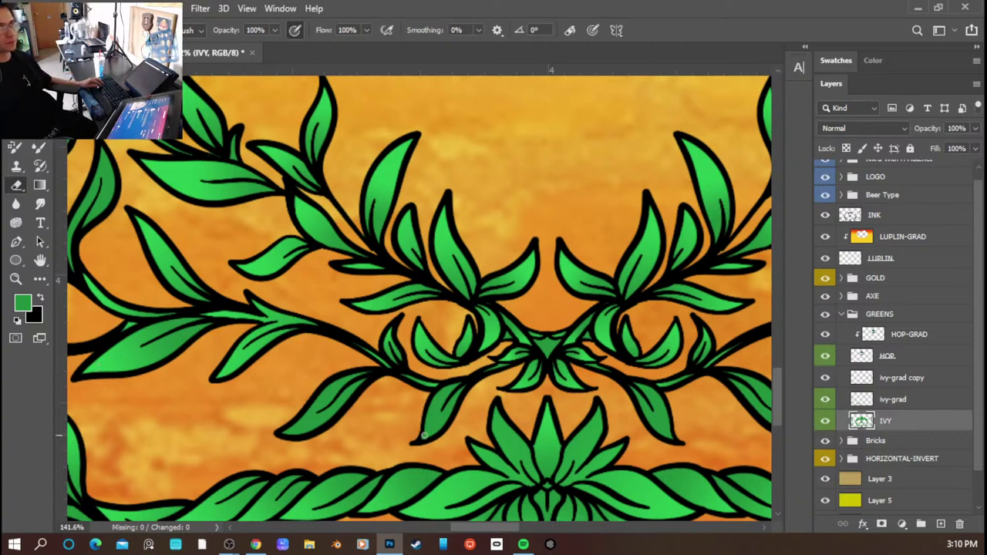
scroll(473, 355, up, 3)
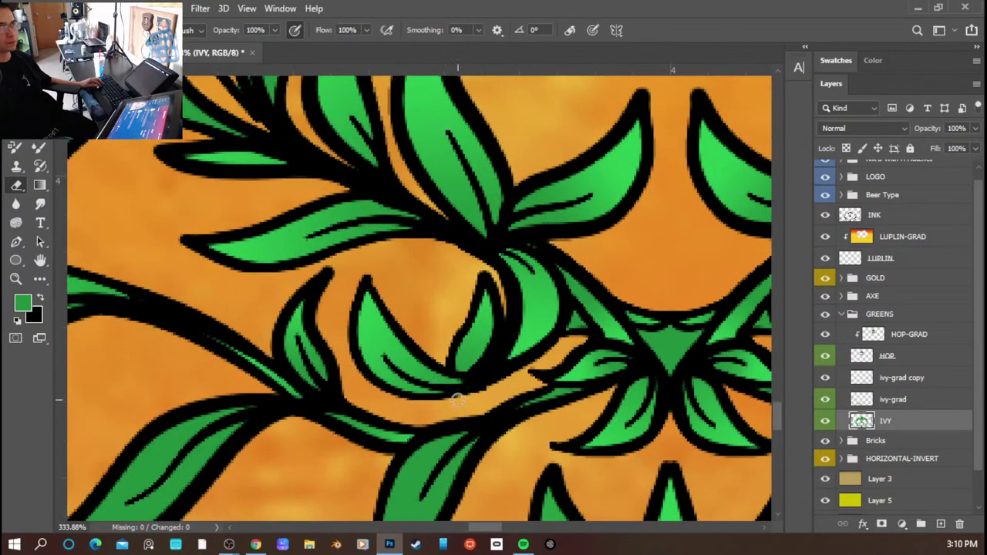
scroll(453, 327, down, 2)
scroll(482, 350, down, 3)
drag(285, 322, 448, 401)
drag(395, 250, 492, 369)
scroll(491, 373, up, 3)
scroll(489, 385, down, 1)
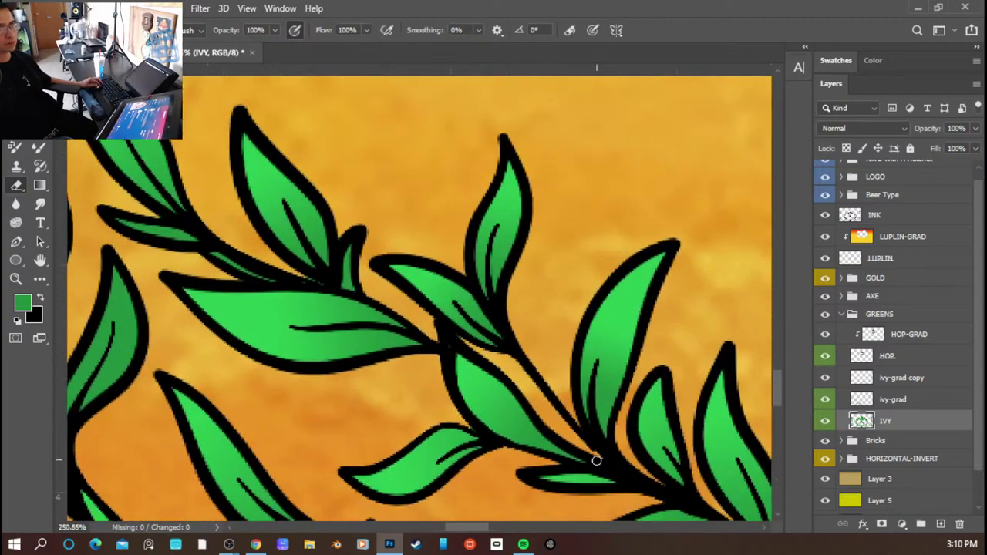
scroll(400, 368, down, 3)
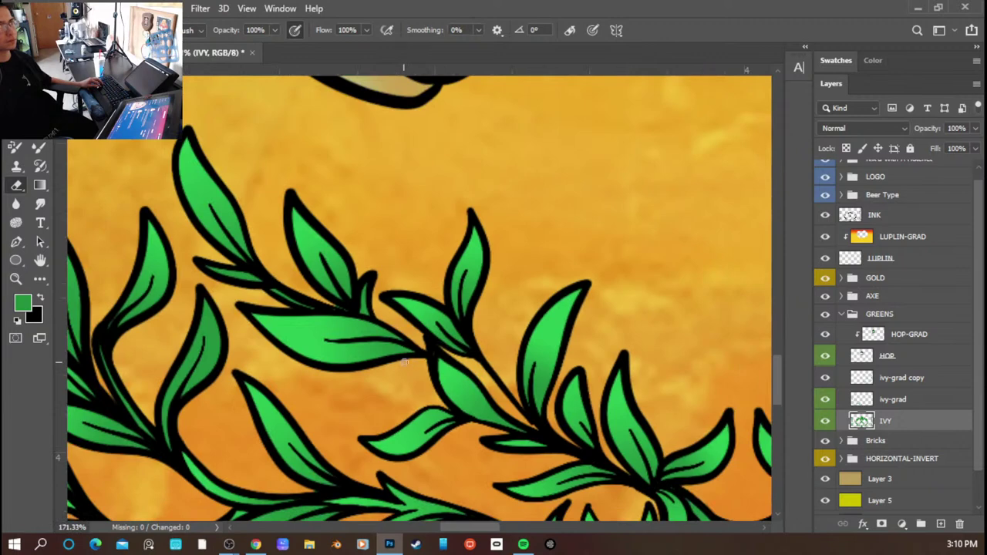
scroll(402, 362, down, 8)
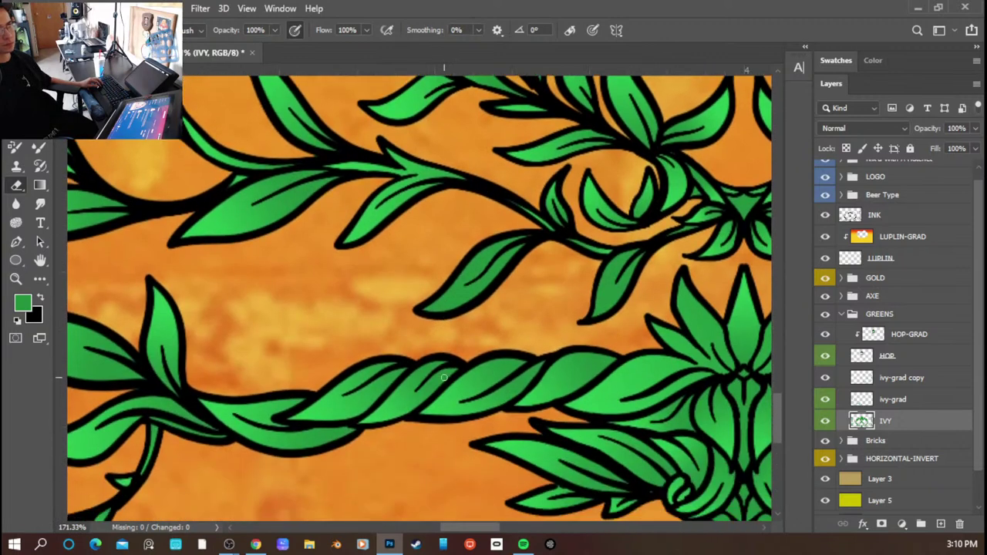
scroll(442, 378, down, 2)
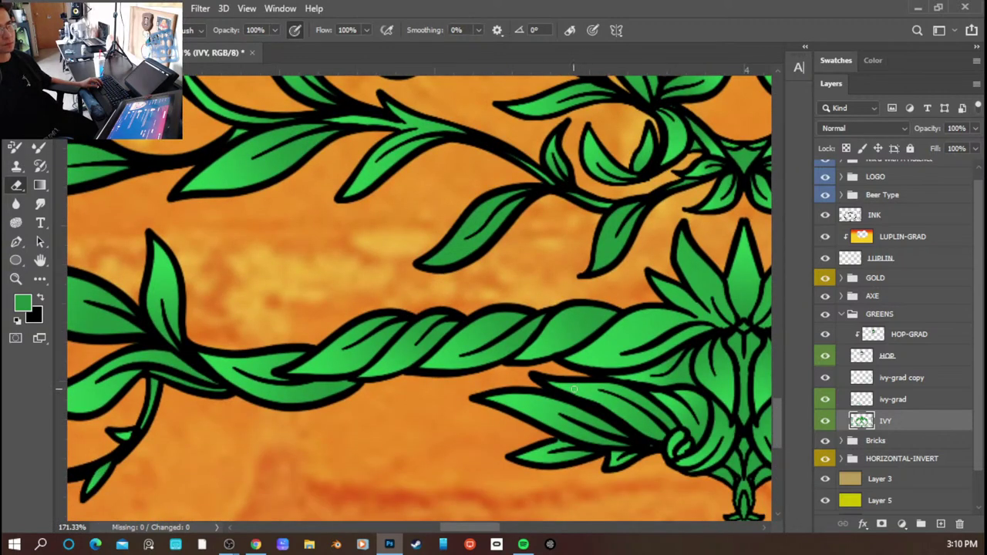
scroll(574, 389, down, 4)
- Examine the wreath's left-hand branches up to their tip below the axe blade for stray marks and unshaded leaves
drag(253, 341, 690, 448)
drag(423, 412, 467, 452)
drag(406, 391, 512, 463)
drag(502, 407, 590, 498)
drag(531, 442, 530, 460)
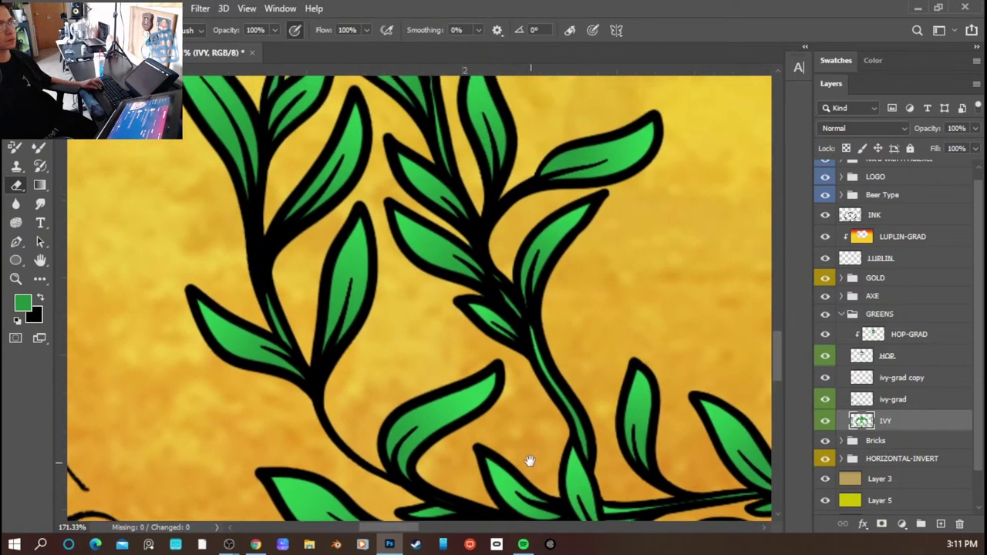
drag(462, 356, 481, 417)
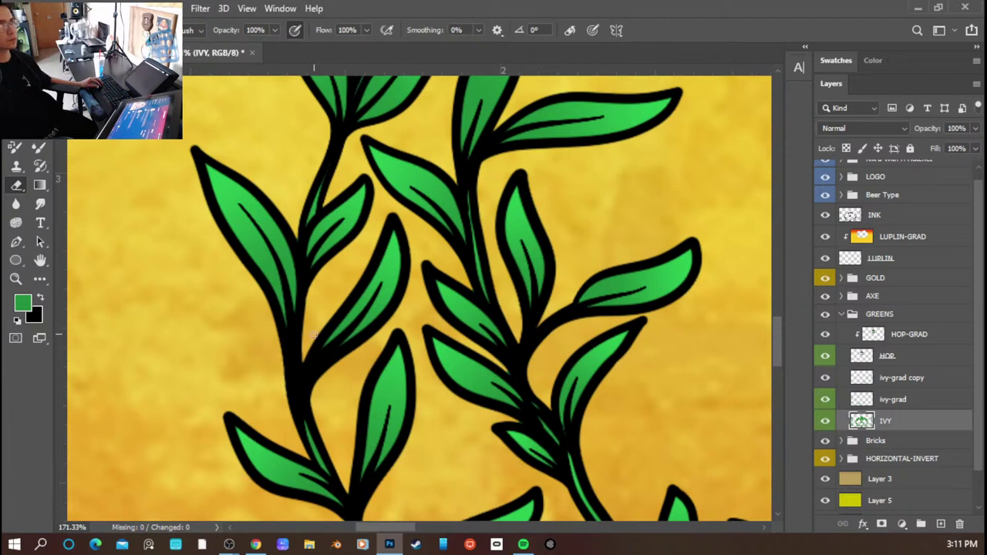
drag(476, 209, 458, 469)
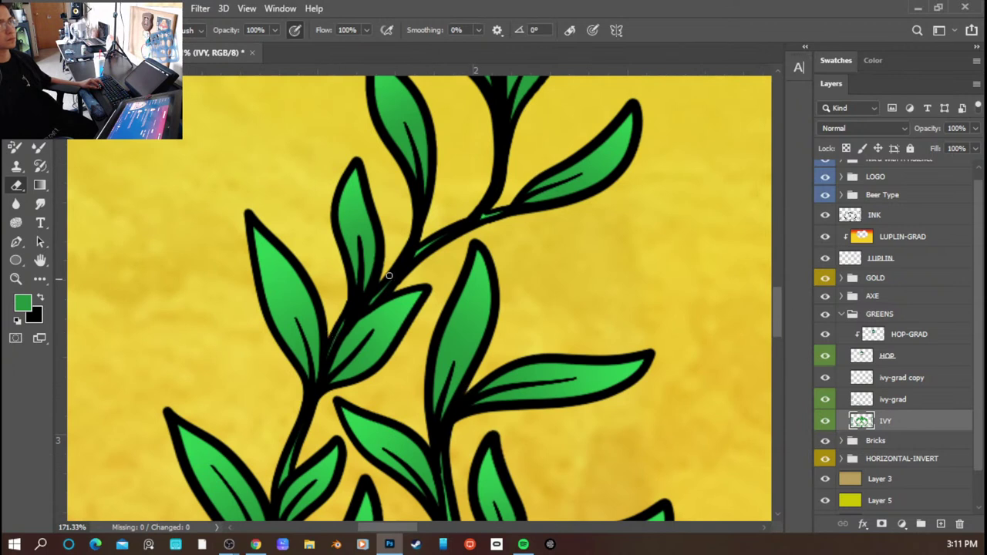
scroll(462, 218, down, 6)
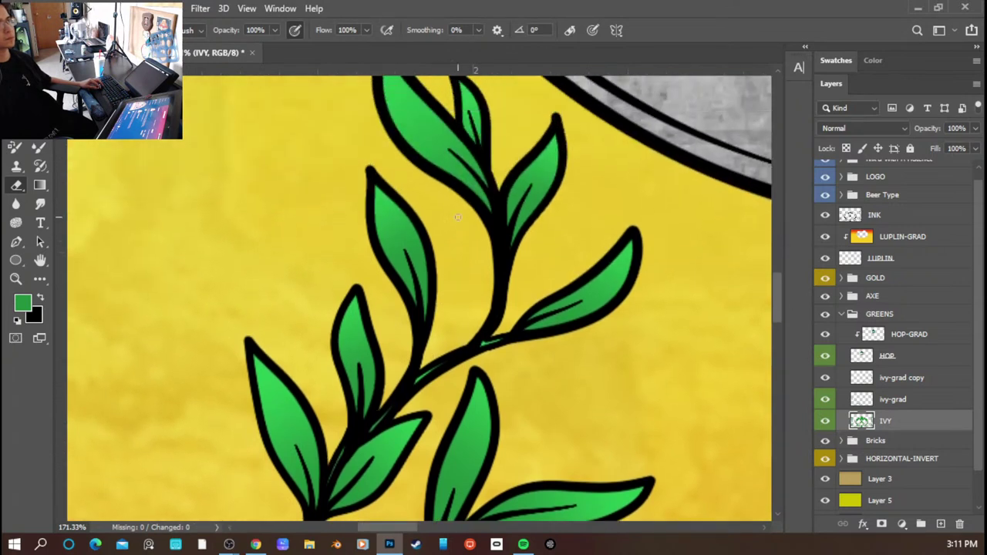
- Erase the stray black speck below the left axe blade on the INK layer and the green remnant there on the IVY layer
scroll(473, 285, up, 8)
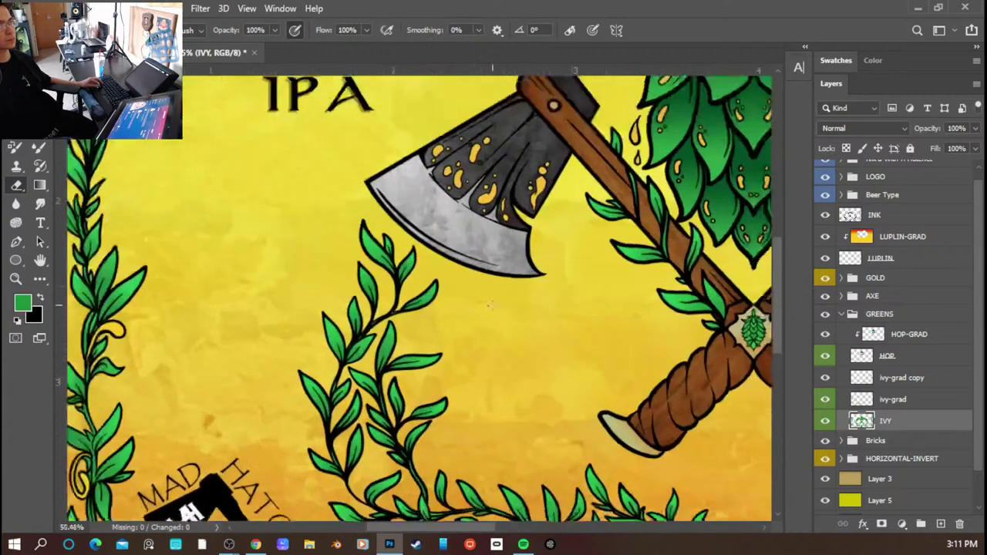
key(v)
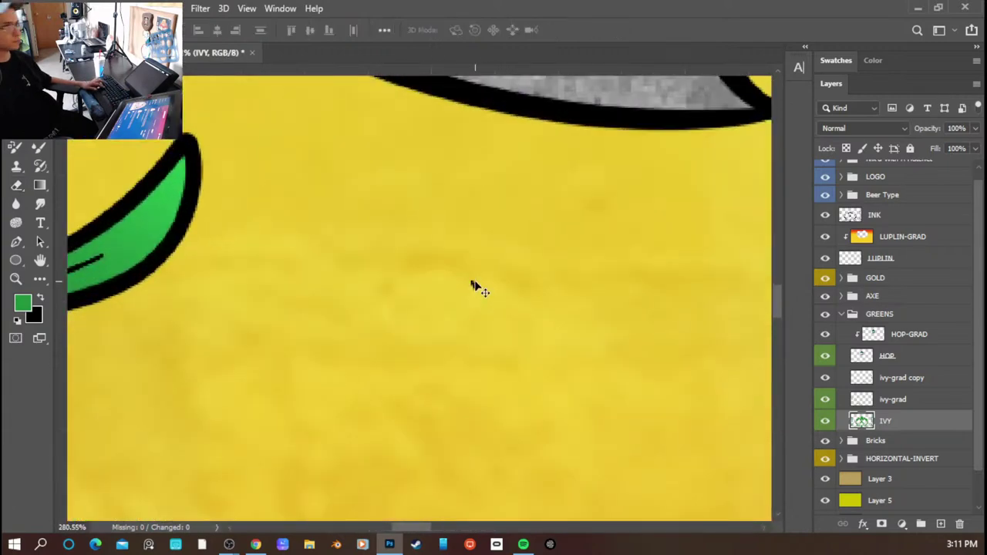
ctrl+click(473, 285)
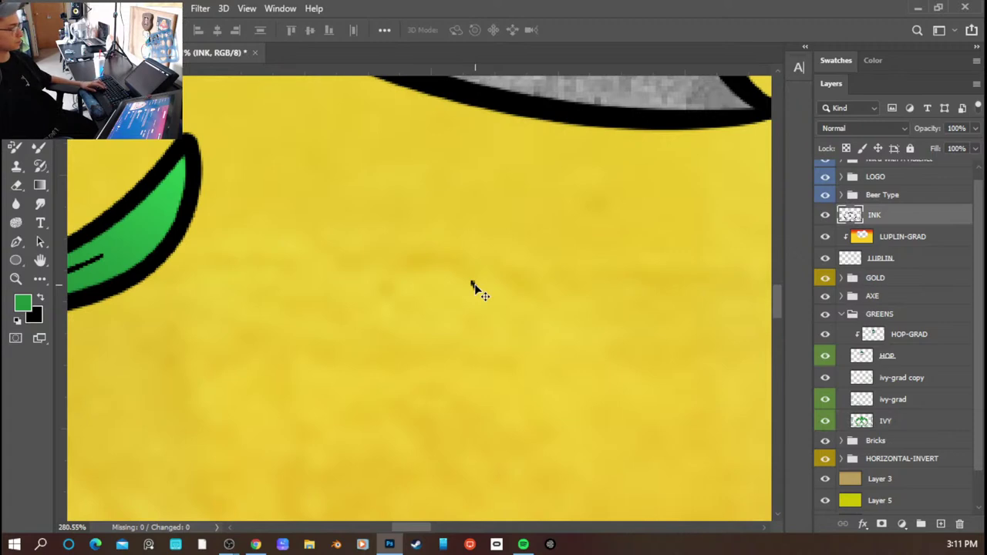
key(e)
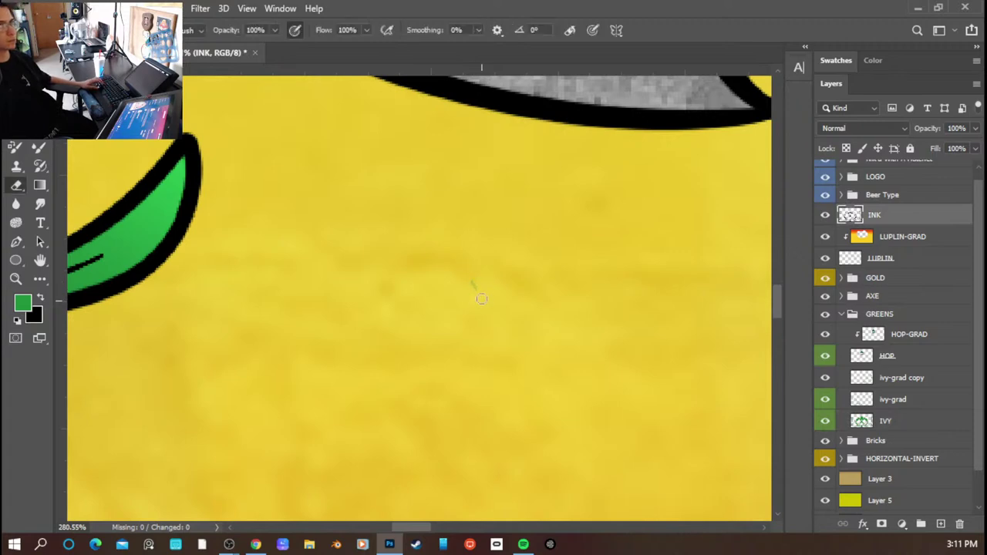
scroll(475, 296, up, 3)
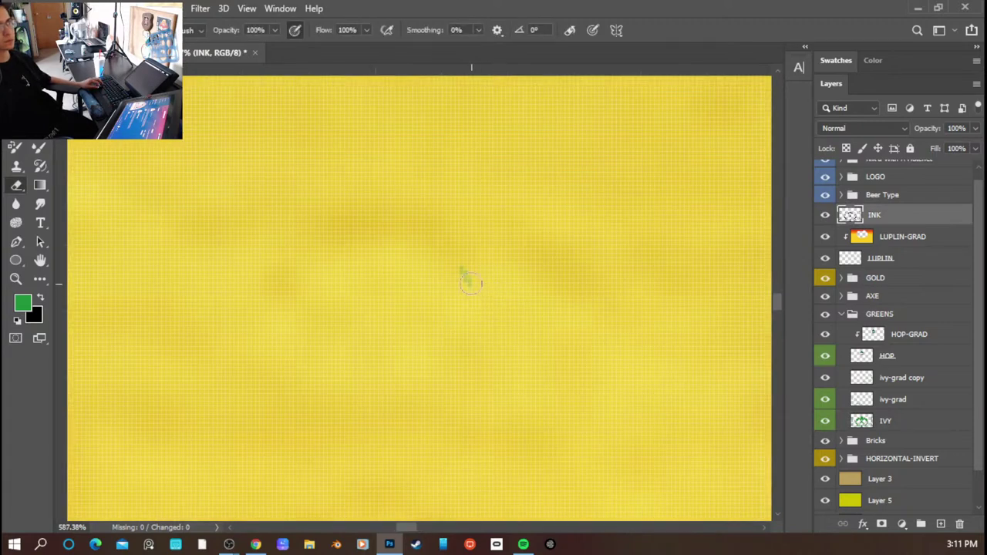
click(886, 420)
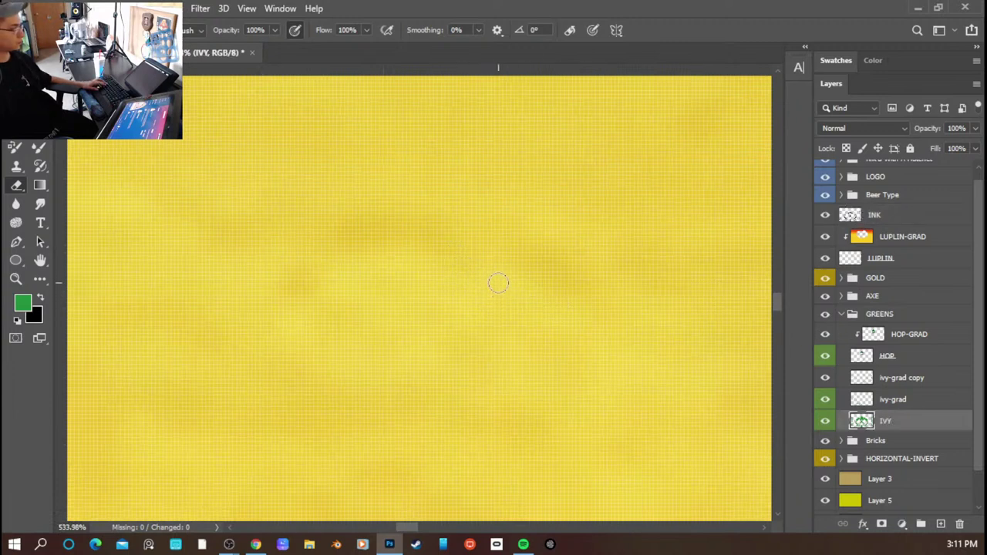
- Erase the green between the stems below the orange flourish of the left side vine on the ivy-grad layer, and reselect the IVY layer
key(v)
scroll(412, 364, down, 10)
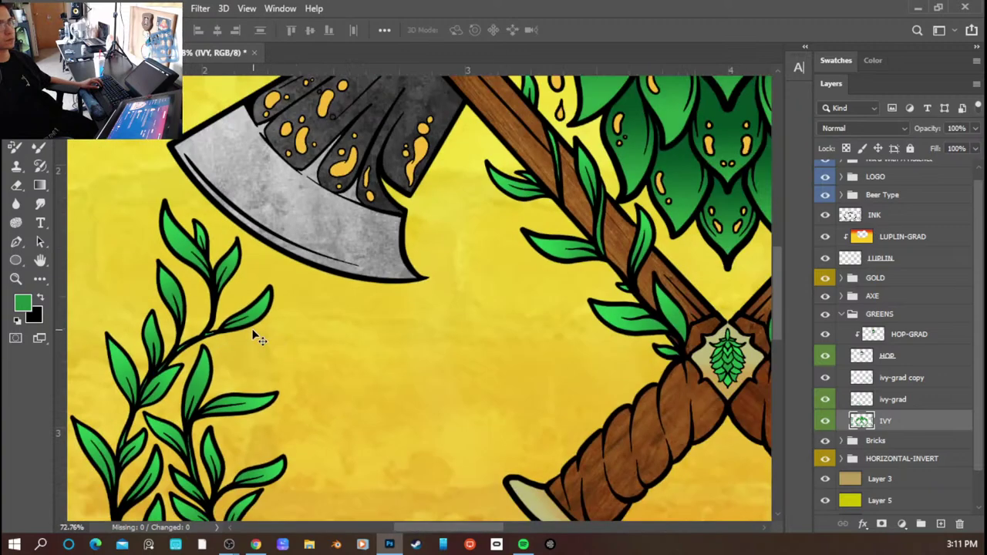
scroll(239, 337, down, 4)
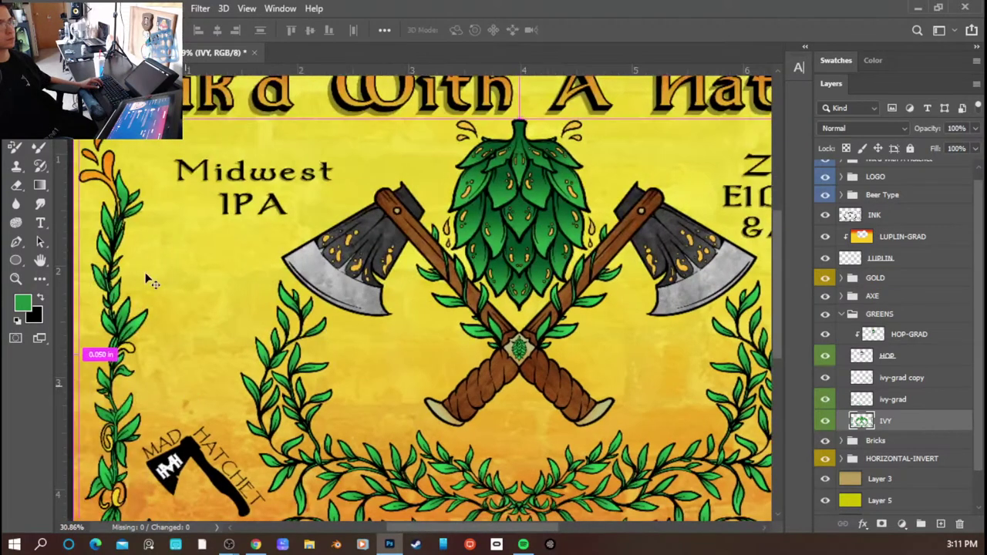
scroll(139, 240, up, 1)
scroll(139, 240, left, 1)
scroll(149, 279, up, 2)
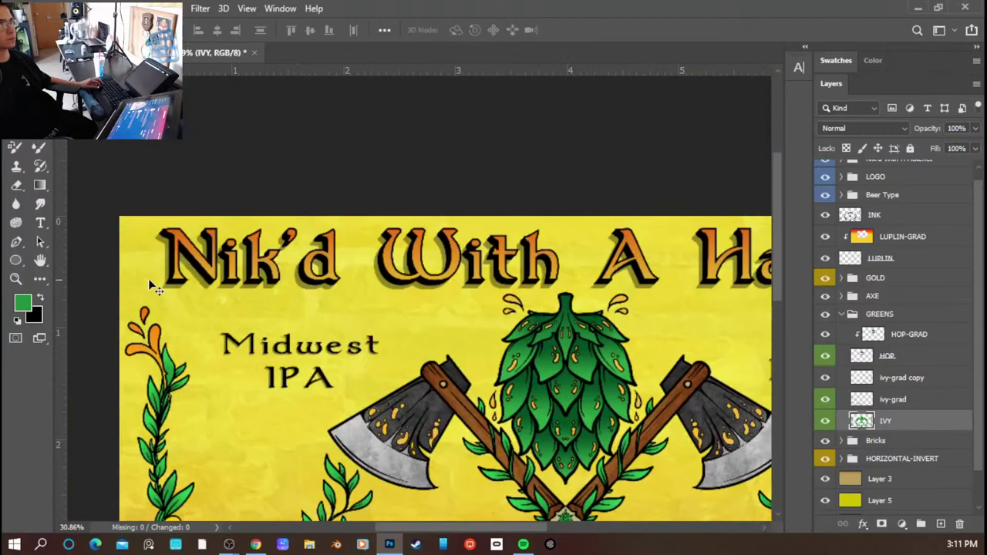
scroll(152, 285, up, 5)
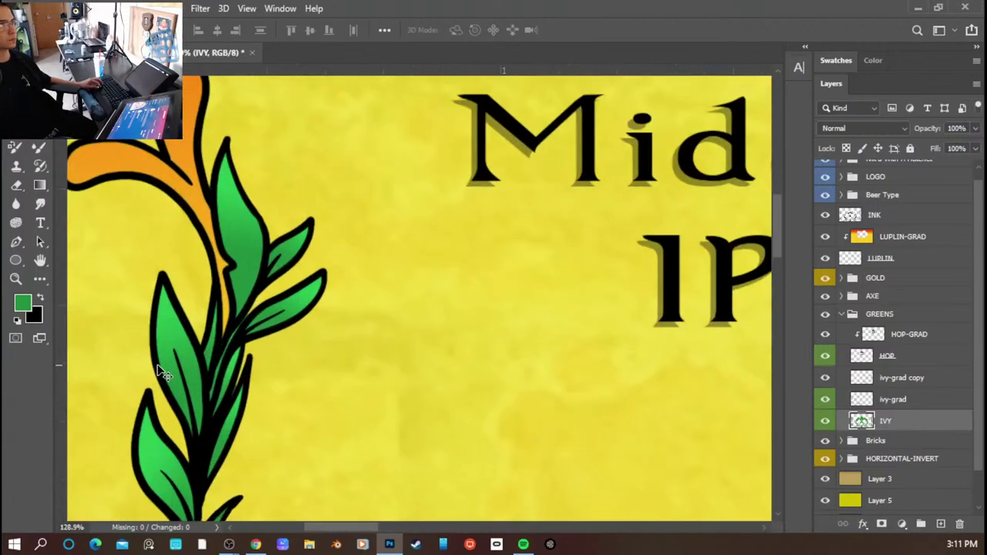
scroll(159, 368, down, 1)
scroll(244, 292, up, 3)
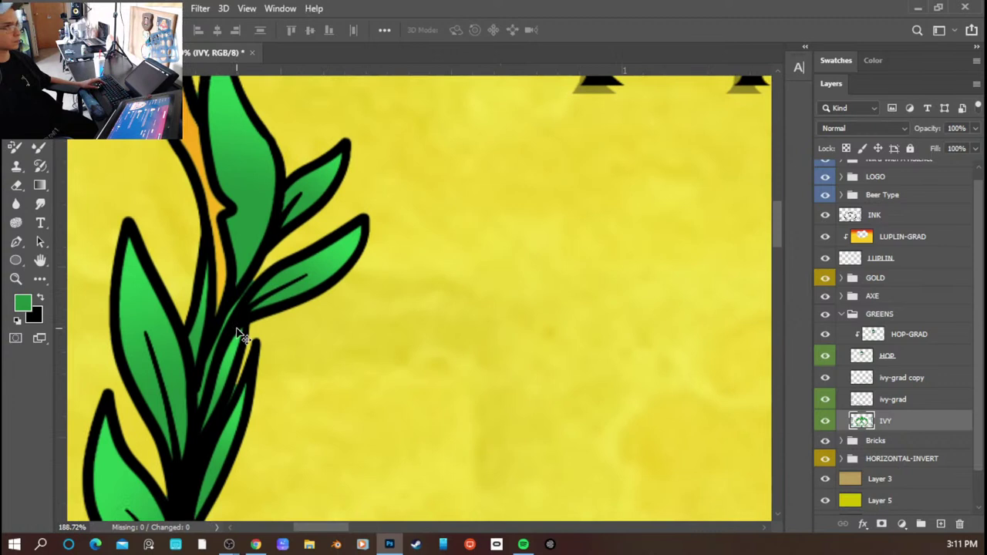
scroll(239, 335, down, 1)
key(e)
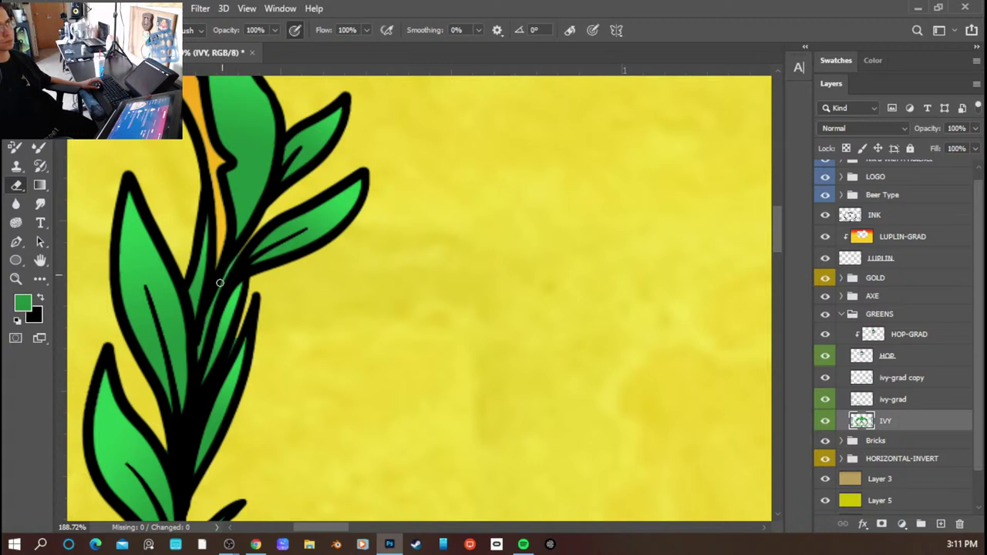
click(856, 400)
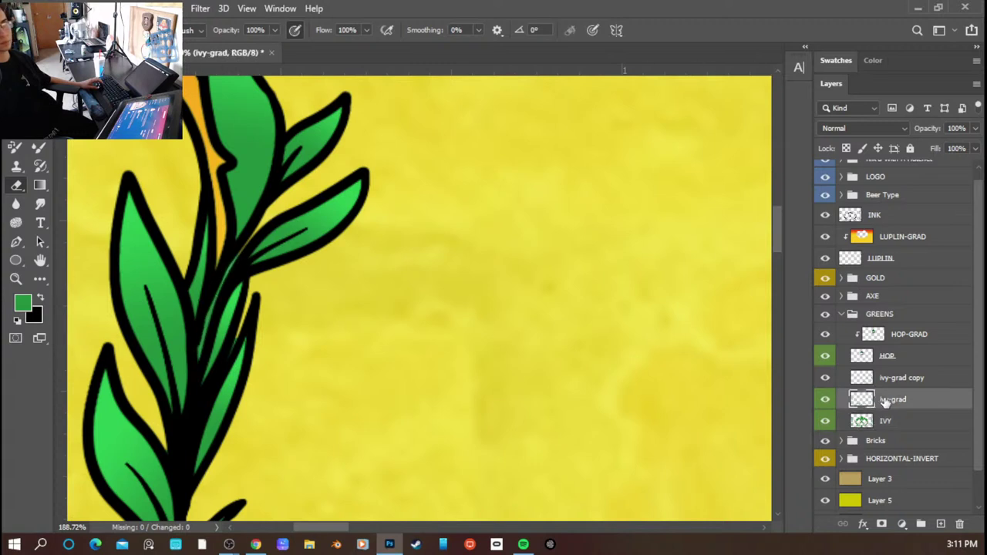
drag(229, 265, 195, 361)
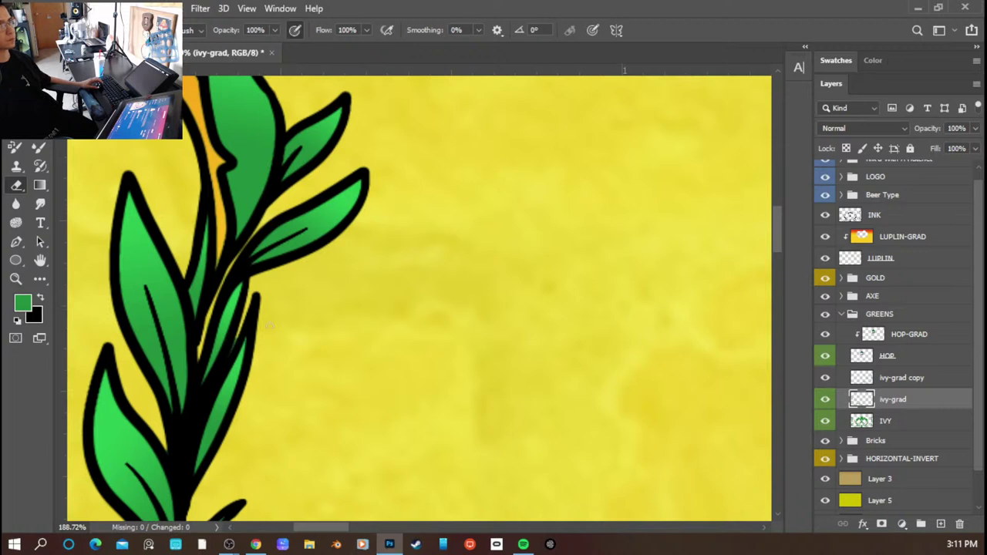
click(862, 420)
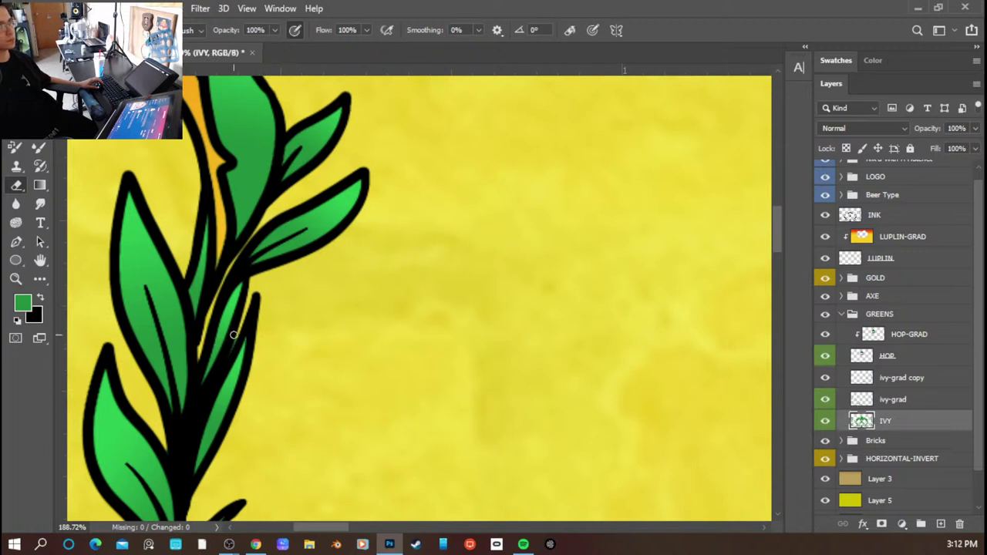
- Examine the left side vine from below the orange flourish down to its lower end for stray marks and green spill
drag(229, 346, 299, 237)
alt+right_click(285, 290)
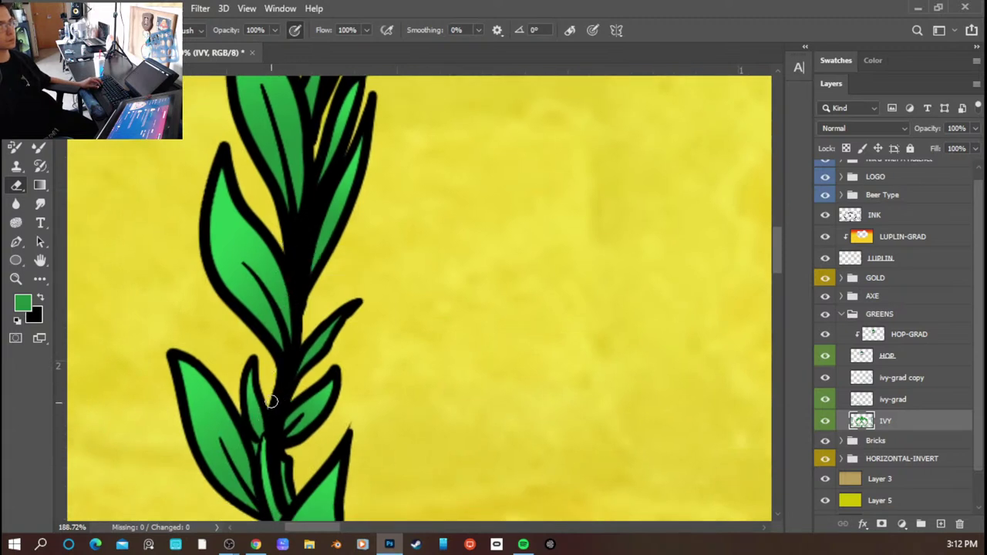
scroll(297, 351, down, 3)
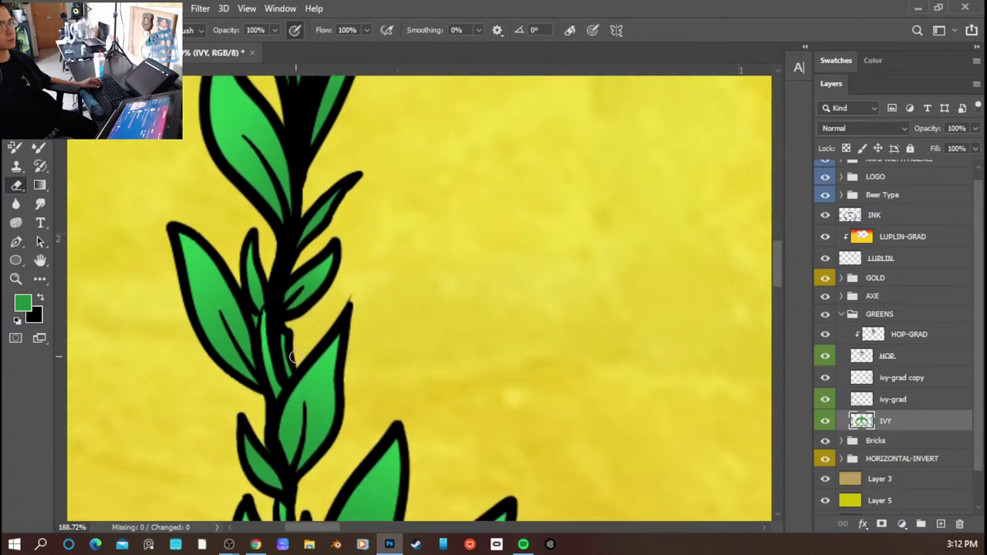
scroll(271, 390, down, 3)
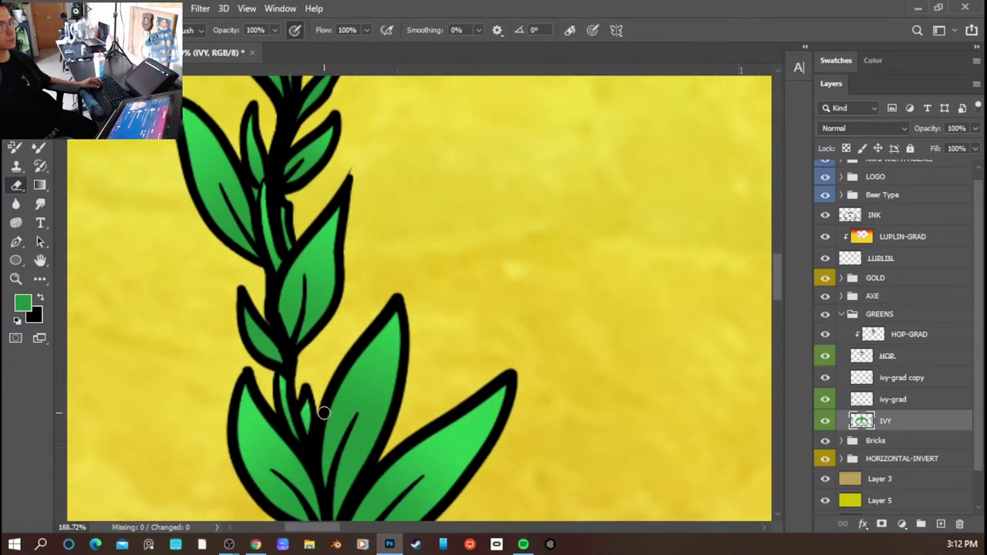
scroll(317, 410, down, 1)
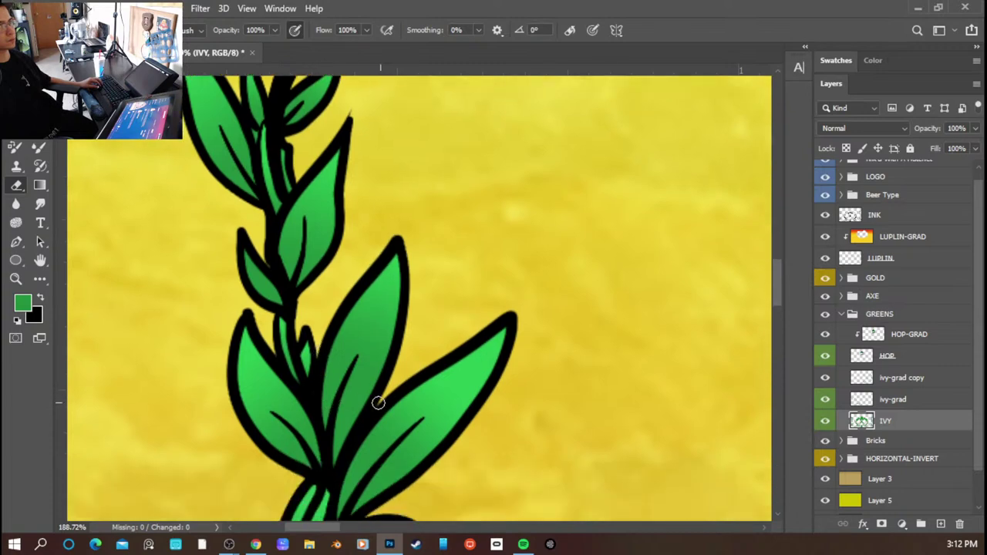
scroll(379, 402, down, 2)
scroll(311, 387, down, 4)
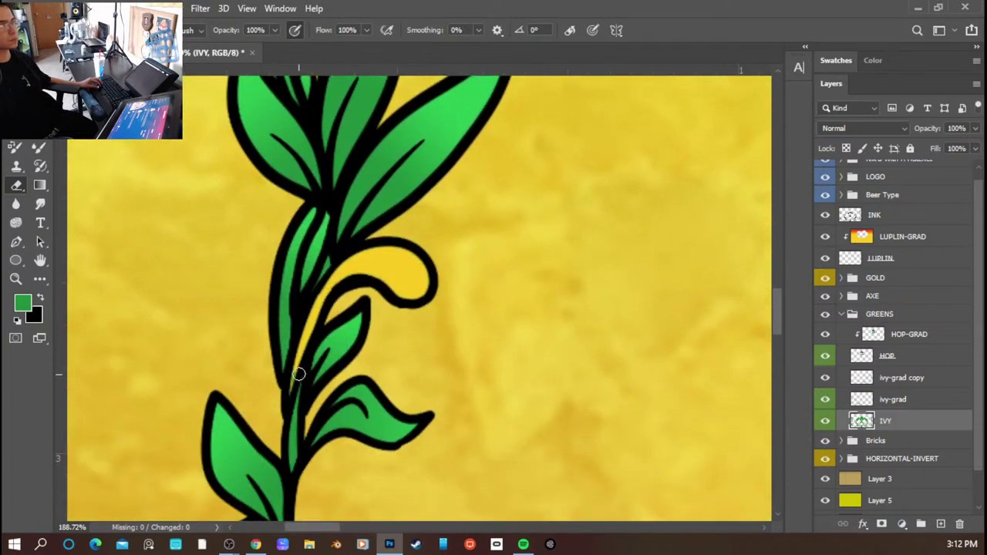
scroll(281, 373, up, 3)
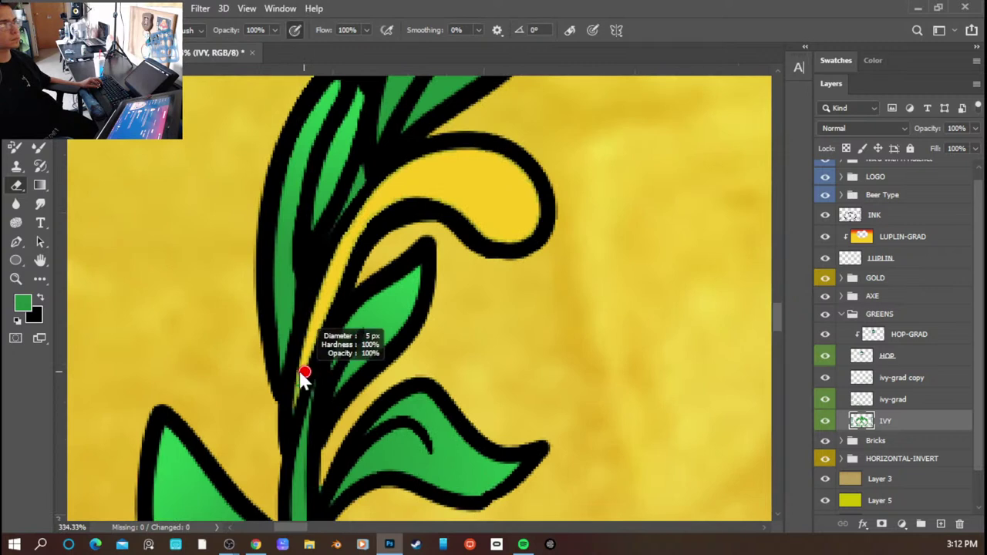
scroll(287, 425, down, 3)
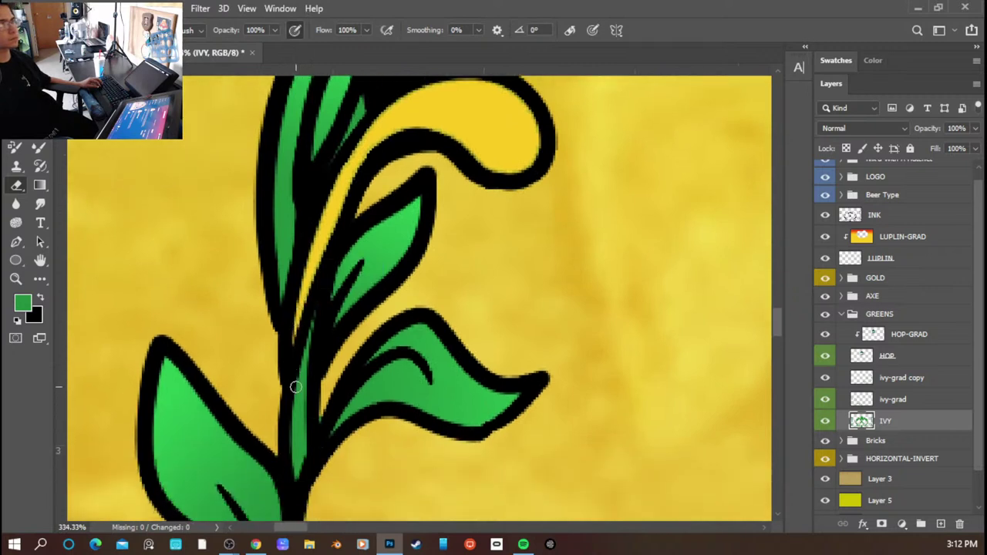
scroll(317, 346, down, 5)
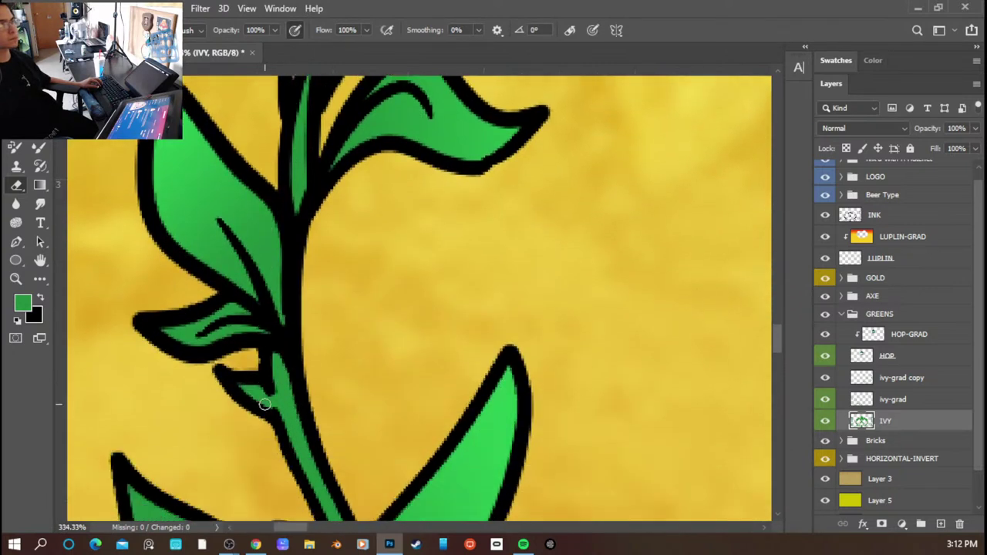
scroll(270, 353, down, 8)
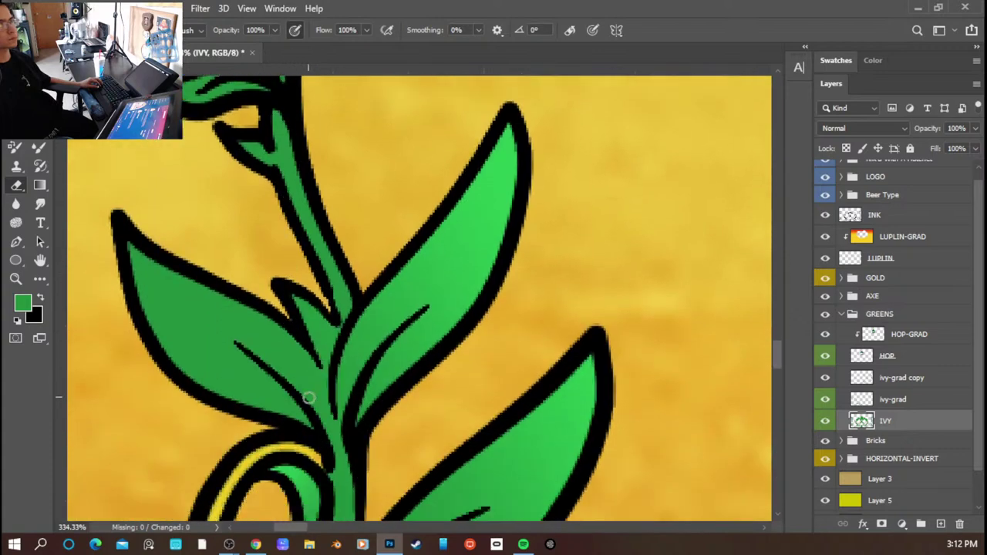
scroll(332, 415, down, 7)
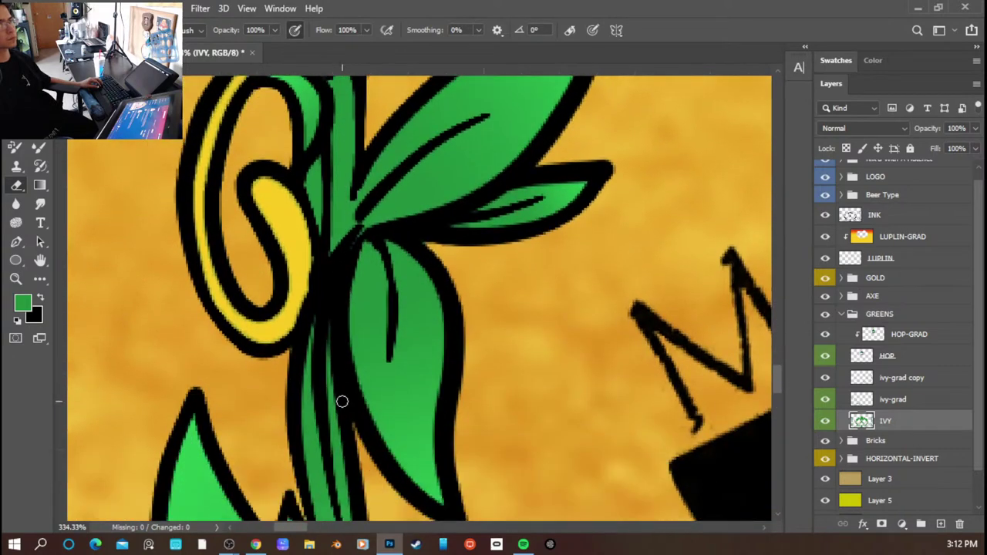
scroll(352, 393, down, 8)
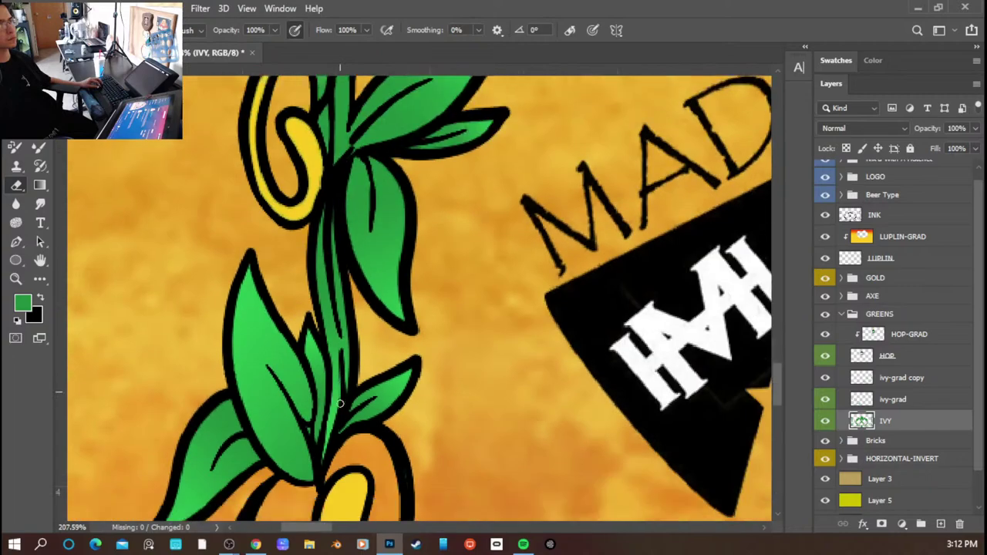
scroll(341, 402, down, 10)
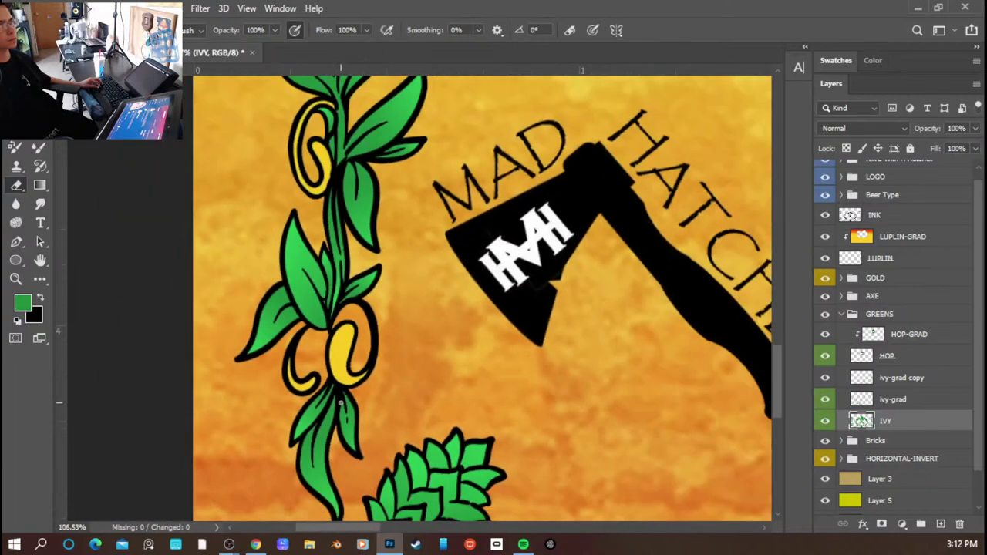
scroll(351, 389, down, 4)
- Examine the wreath's lower left-hand branches outward from the central leaves for stray marks and unshaded leaves
scroll(286, 412, up, 8)
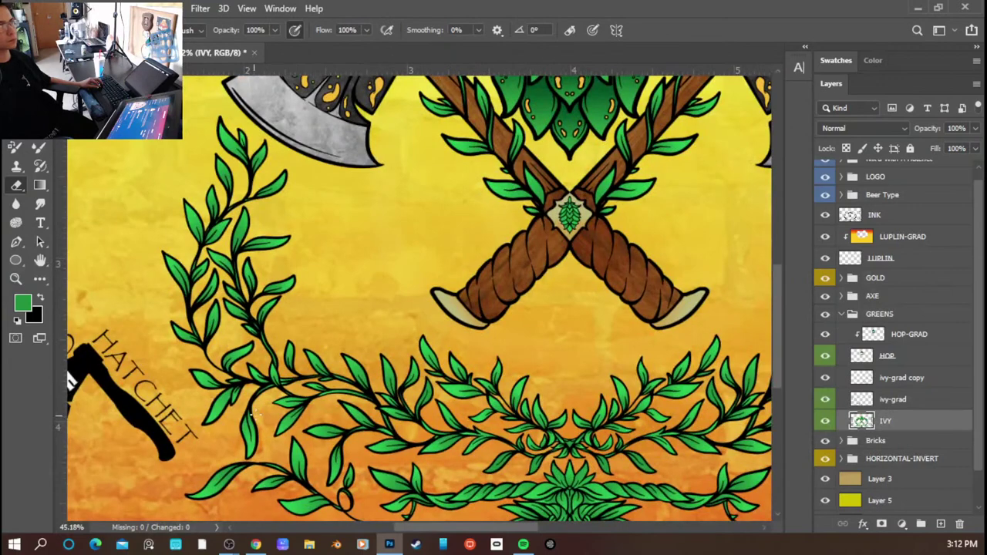
scroll(521, 430, up, 4)
scroll(521, 430, up, 3)
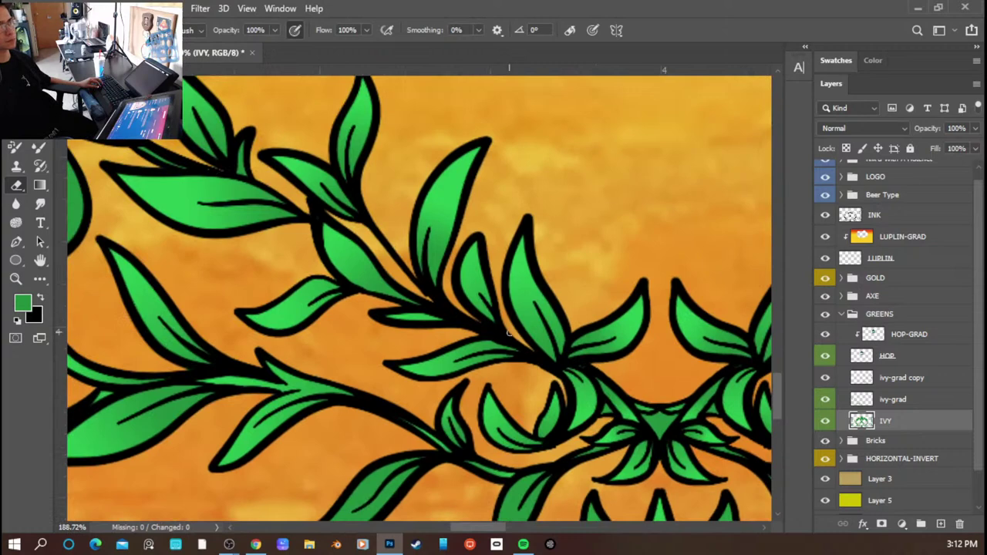
scroll(247, 359, down, 4)
scroll(232, 340, left, 8)
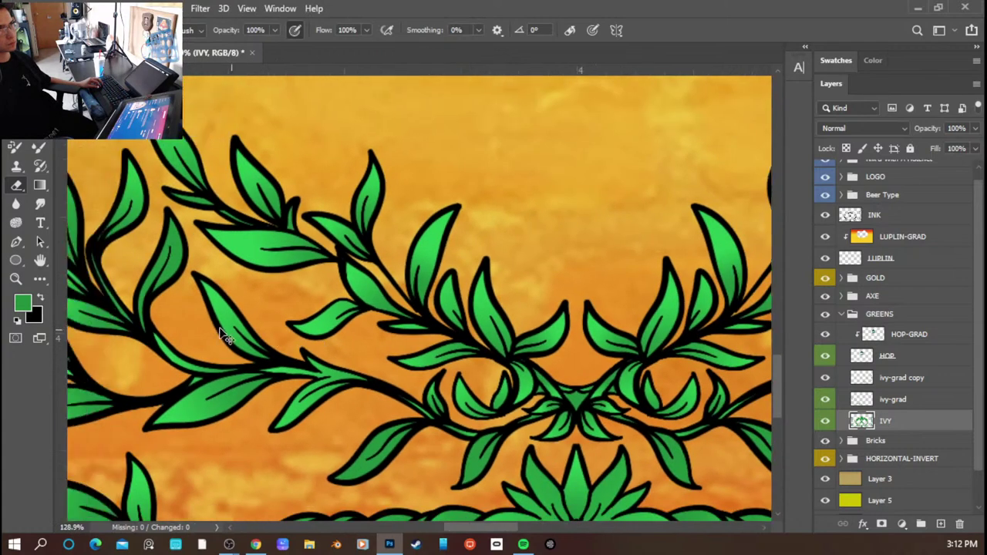
scroll(224, 311, left, 6)
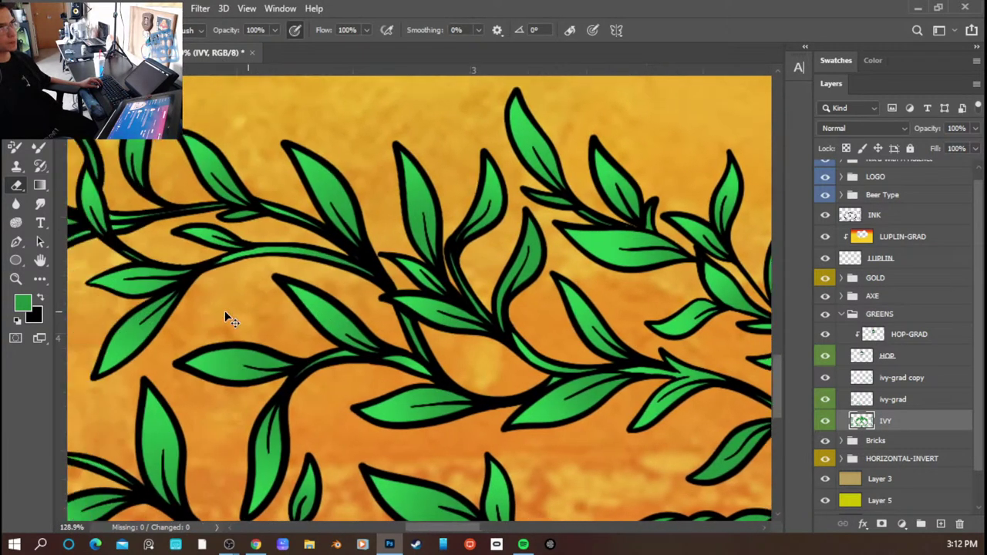
scroll(225, 313, up, 3)
scroll(232, 320, left, 2)
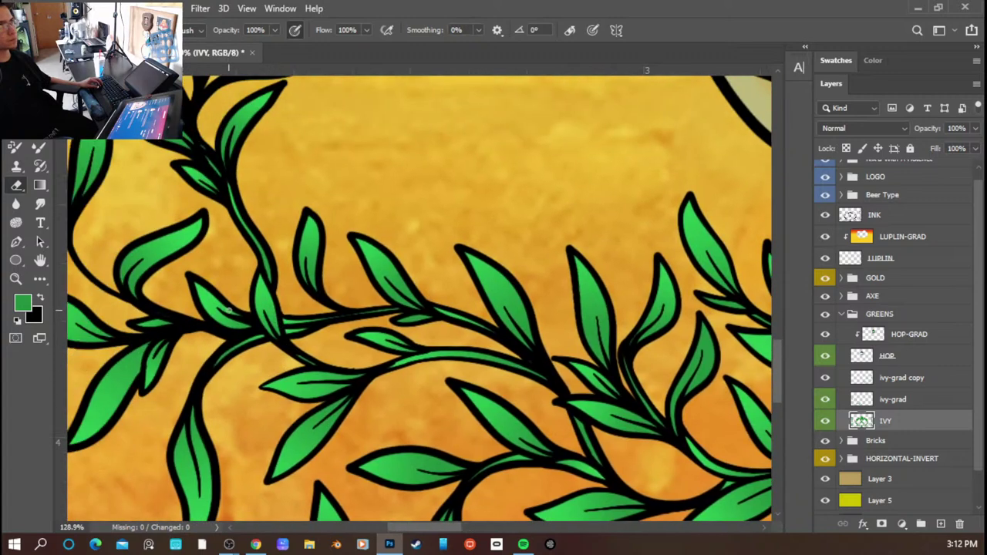
- Examine the wreath's lower right-hand branches, the twisted garland and the central leaf cluster for stray marks and shading gaps
scroll(232, 320, down, 6)
scroll(590, 380, right, 2)
scroll(594, 386, right, 8)
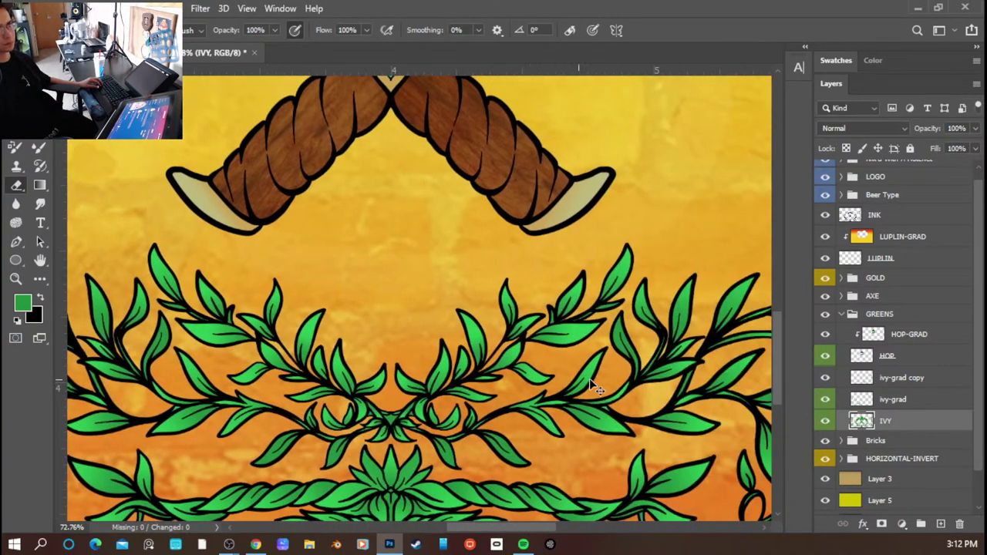
scroll(474, 357, up, 7)
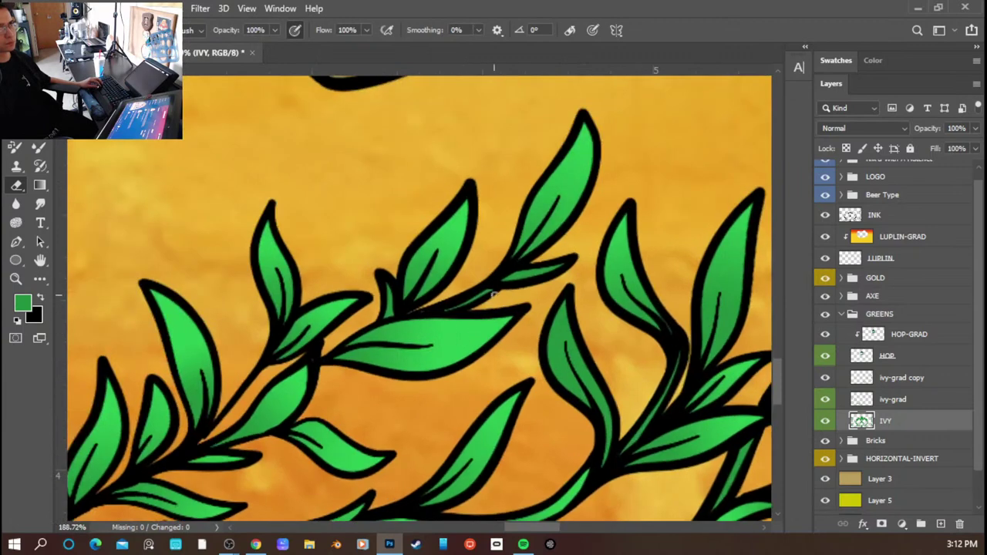
scroll(255, 402, down, 1)
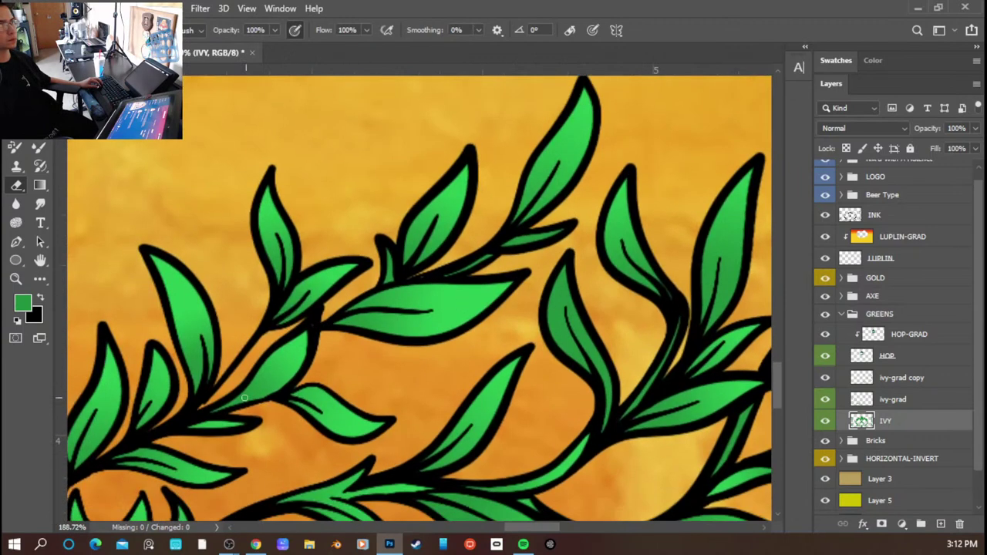
scroll(307, 443, down, 4)
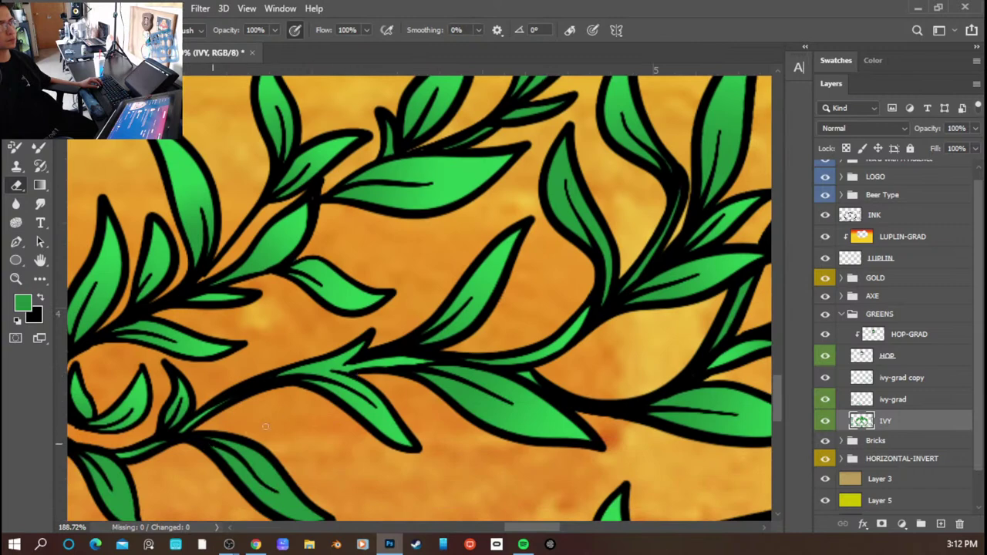
scroll(616, 335, right, 4)
scroll(590, 359, down, 6)
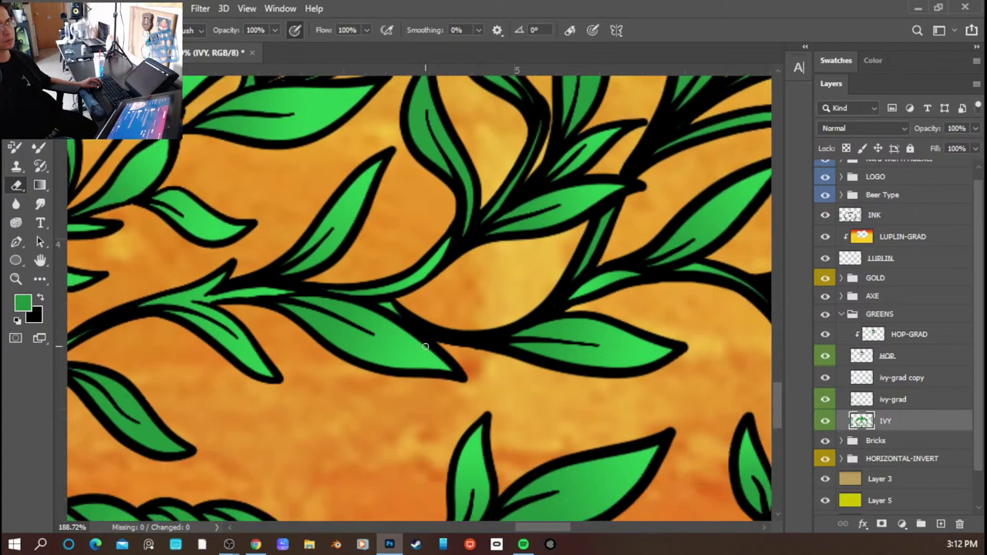
scroll(400, 345, down, 5)
scroll(466, 384, up, 3)
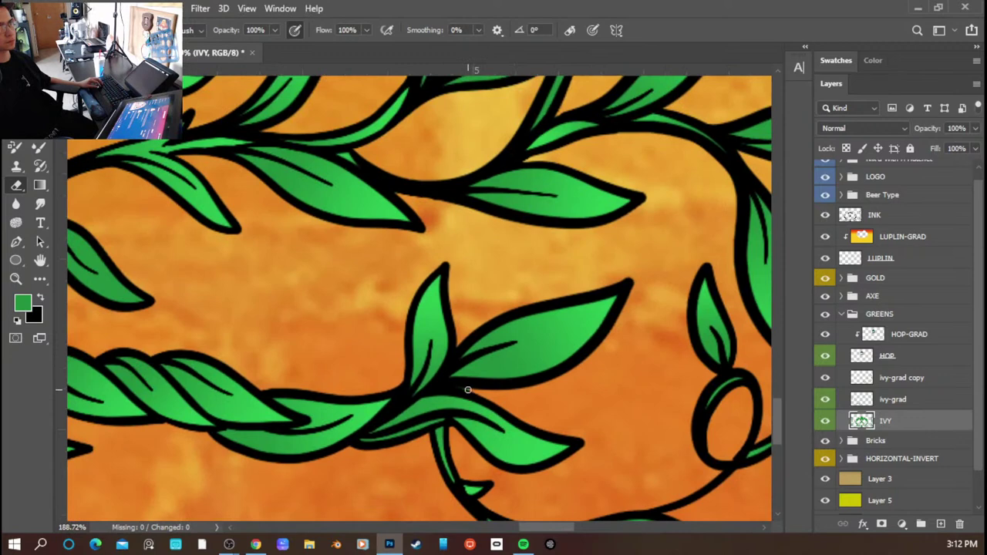
scroll(393, 371, down, 2)
drag(319, 478, 313, 421)
mouse_move(280, 383)
mouse_down()
mouse_move(692, 428)
mouse_move(688, 371)
mouse_up()
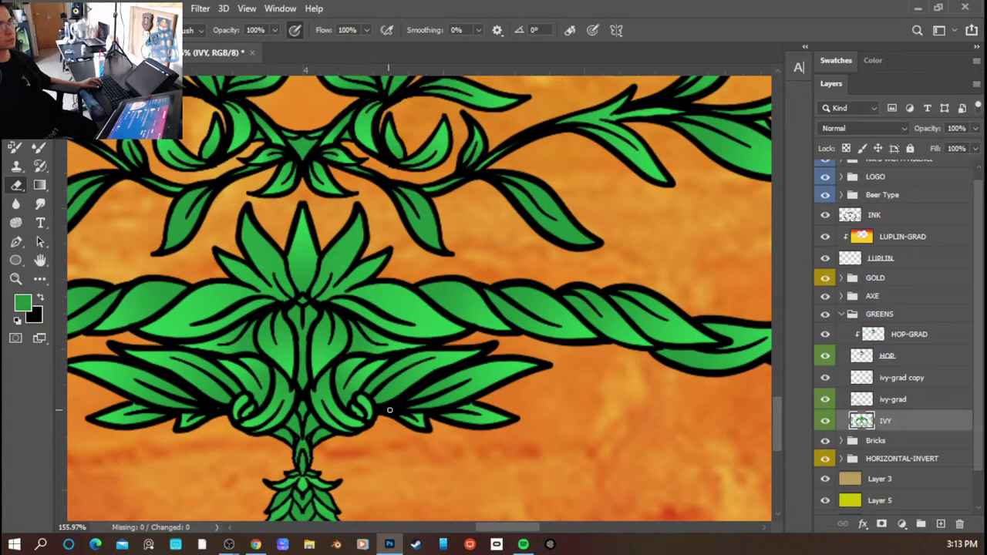
drag(569, 311, 165, 352)
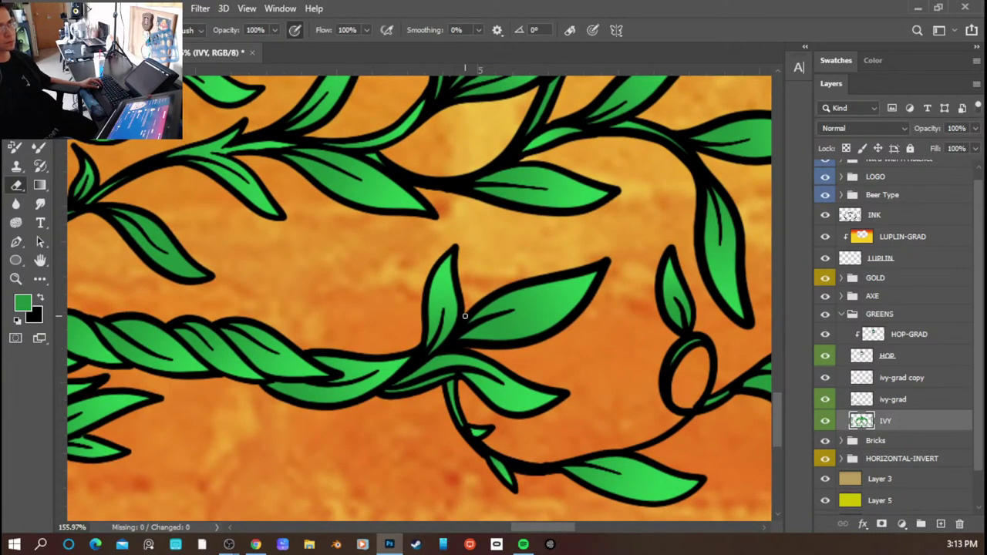
- Examine the wreath's outer right-hand branches up to their tip below the right axe blade for stray marks and unshaded leaves
drag(628, 348, 558, 522)
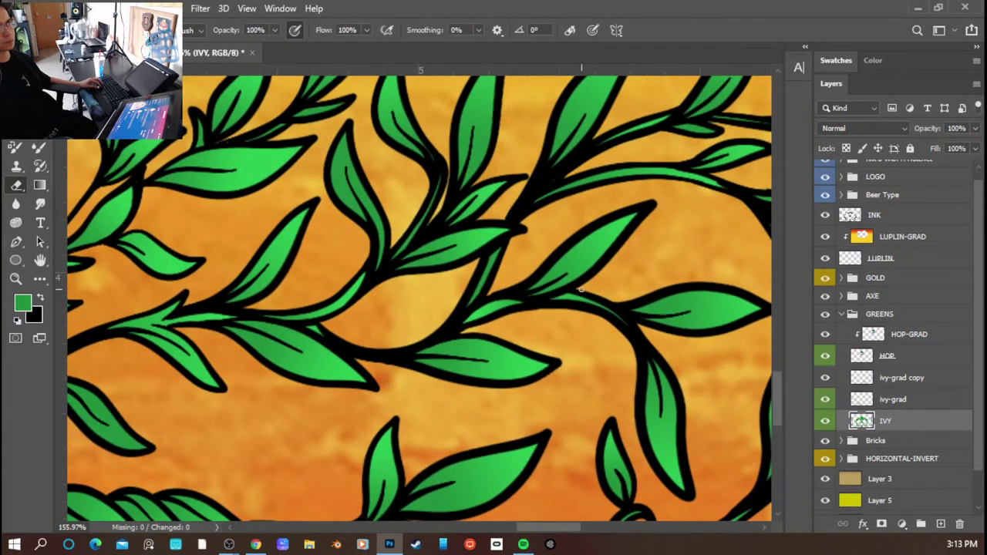
drag(631, 301, 378, 315)
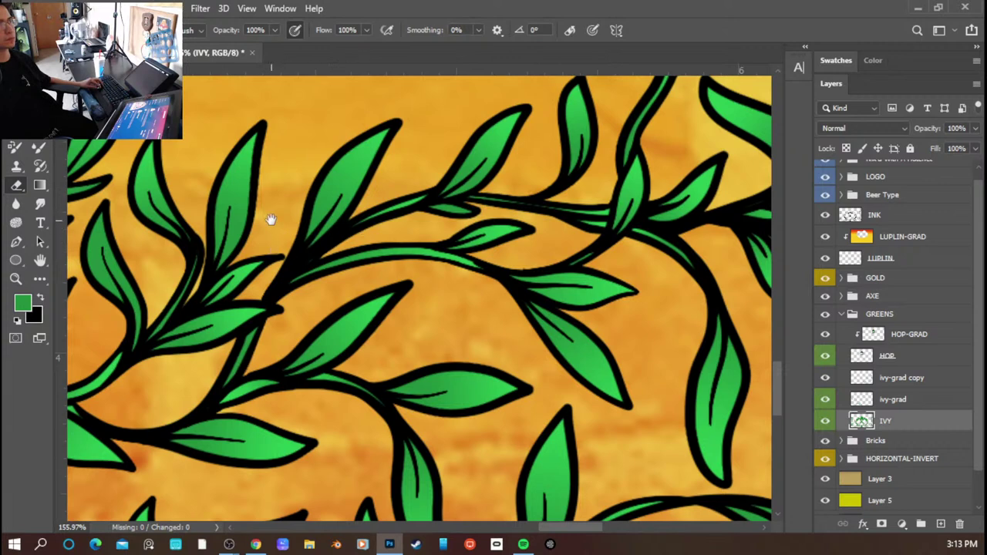
drag(270, 220, 364, 254)
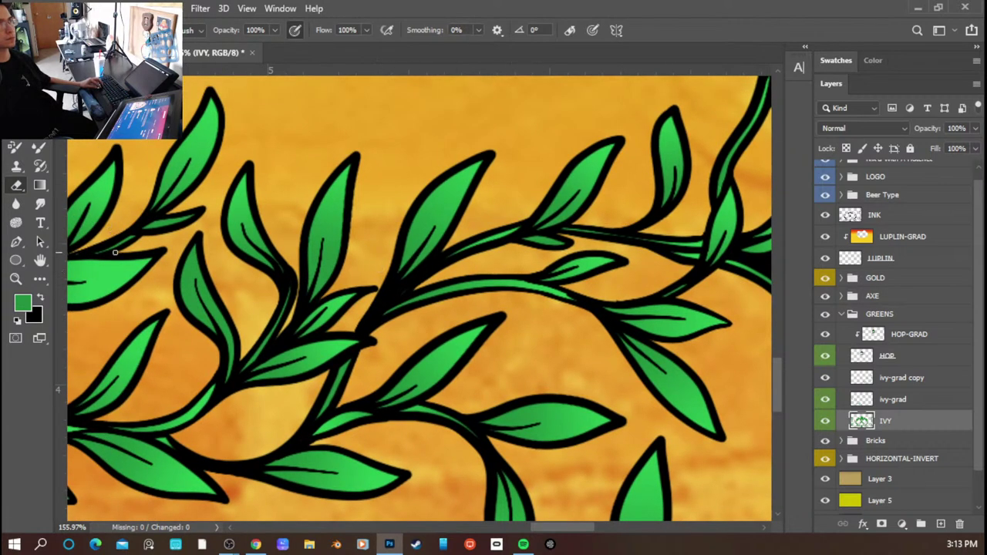
drag(466, 329, 410, 125)
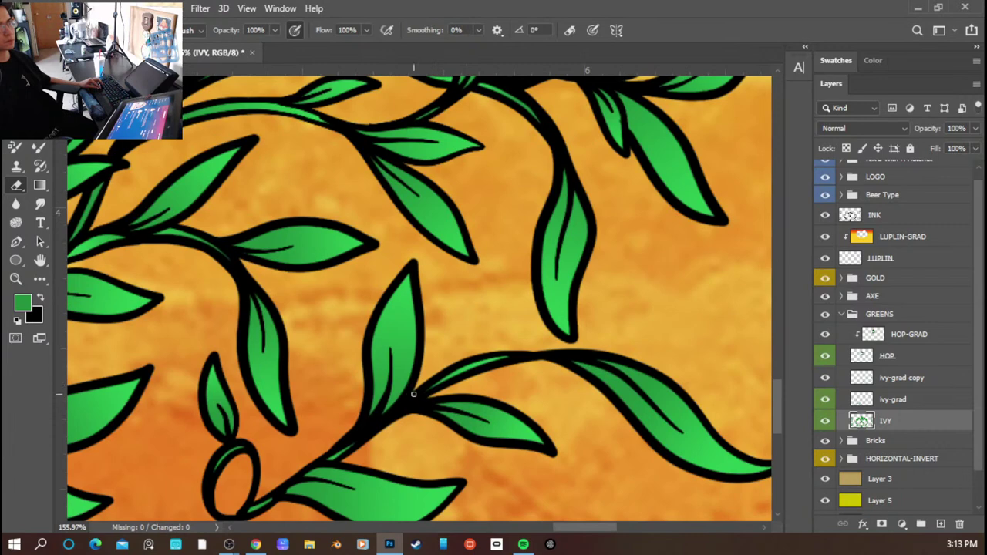
drag(576, 255, 437, 554)
drag(460, 255, 410, 467)
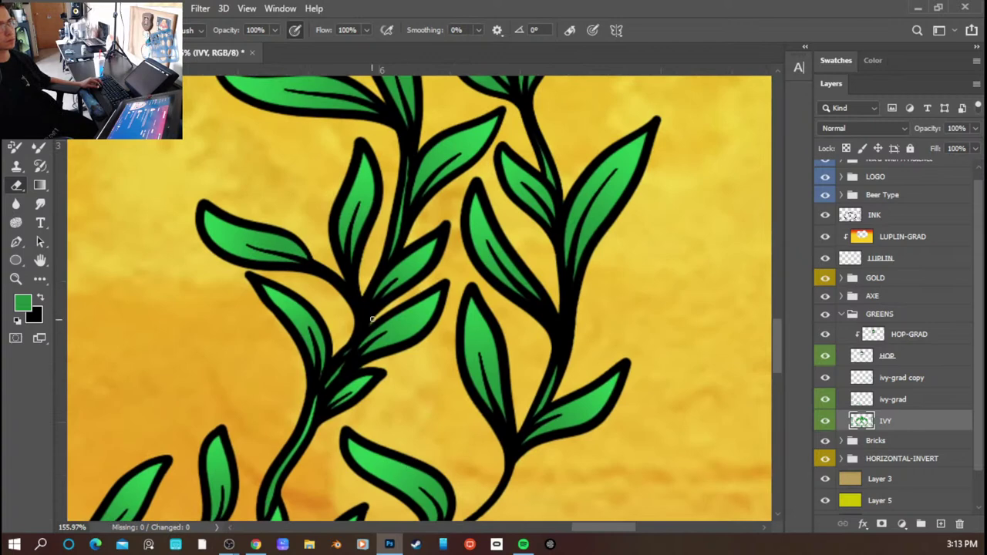
scroll(569, 314, up, 5)
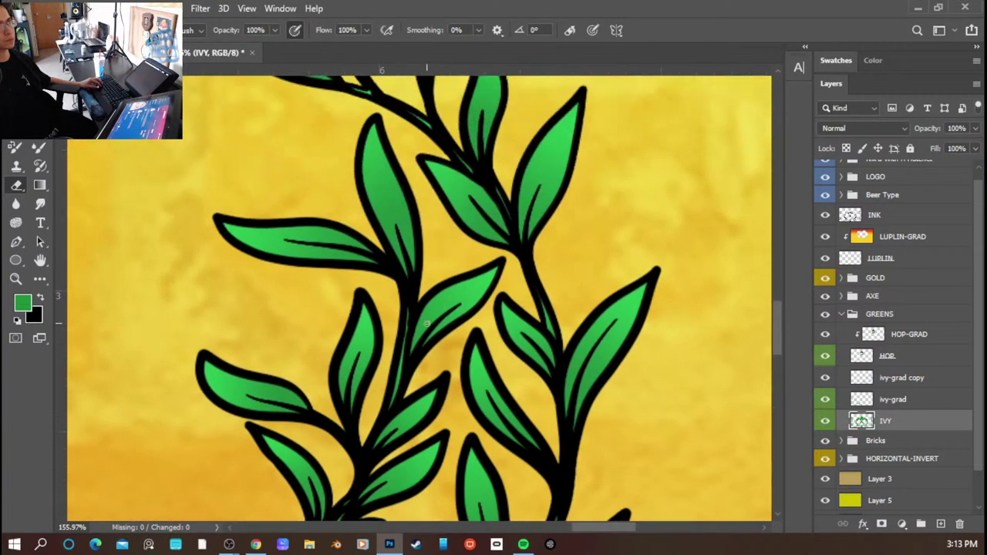
scroll(423, 318, up, 3)
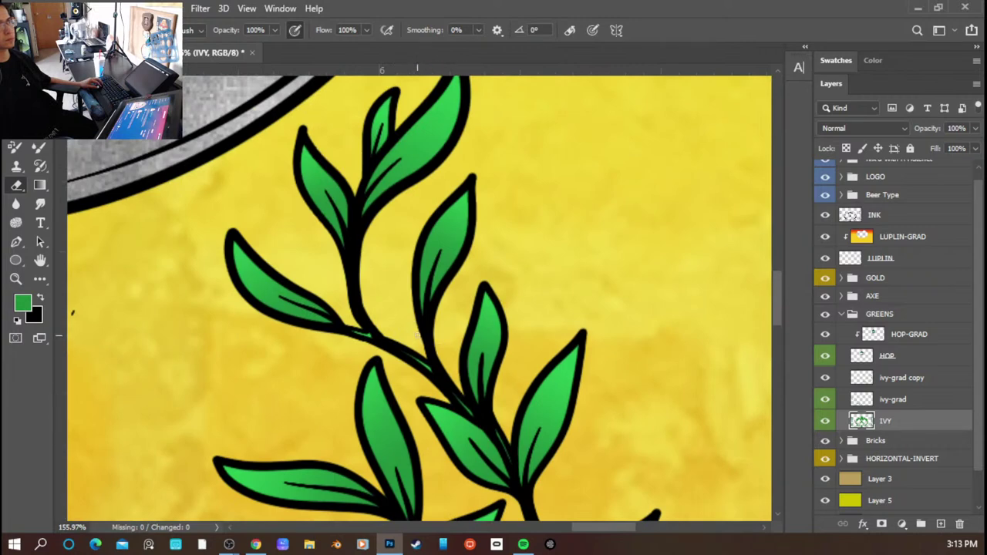
scroll(417, 337, up, 3)
scroll(353, 326, down, 12)
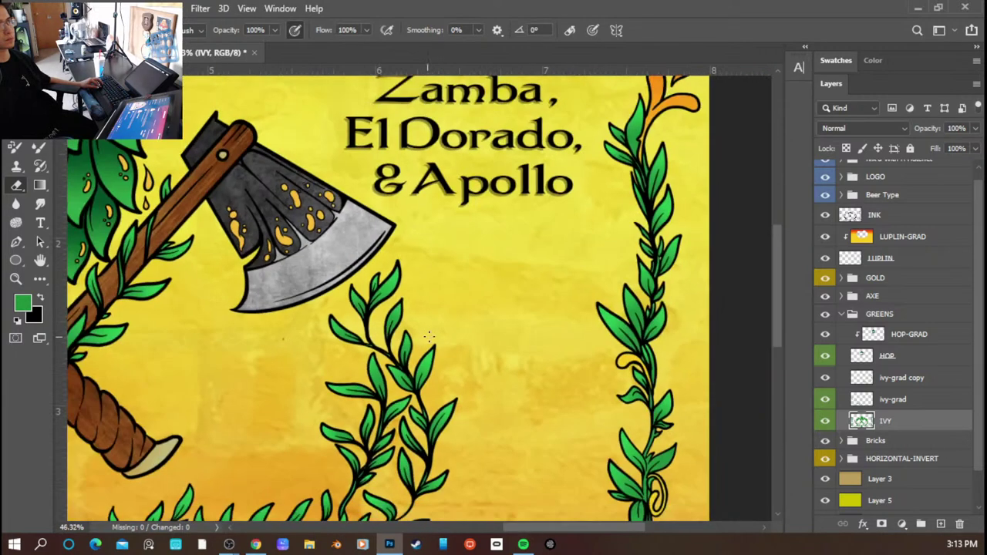
- Try to erase the green spill between the right side vine's upper stems on the ivy-grad and IVY layers
scroll(646, 242, up, 3)
scroll(646, 242, up, 2)
scroll(644, 243, up, 5)
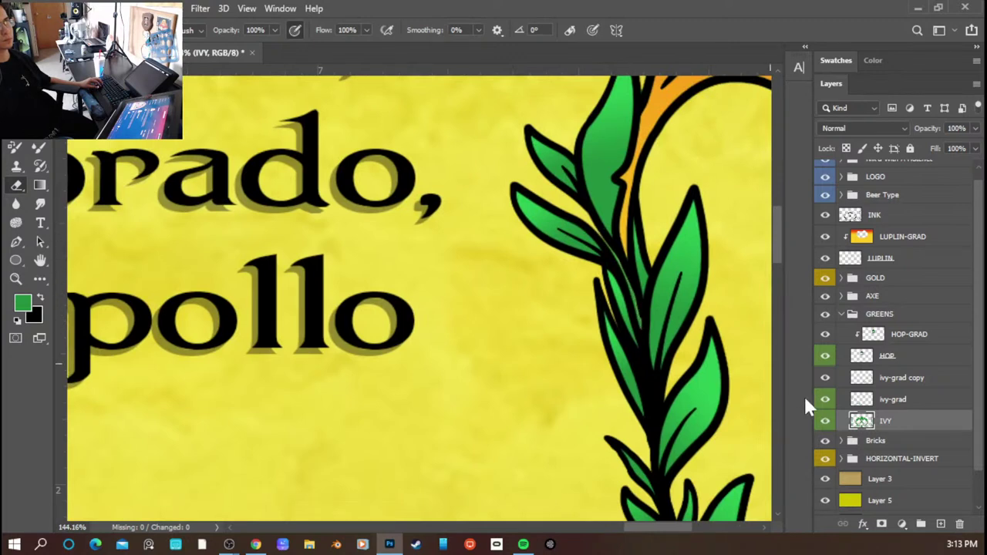
click(885, 399)
alt+right_click(611, 253)
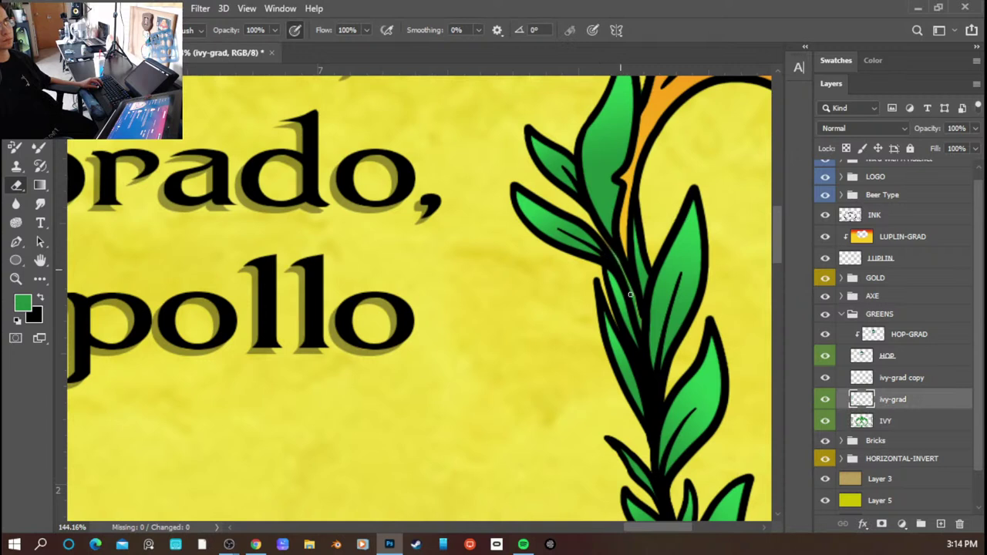
click(876, 420)
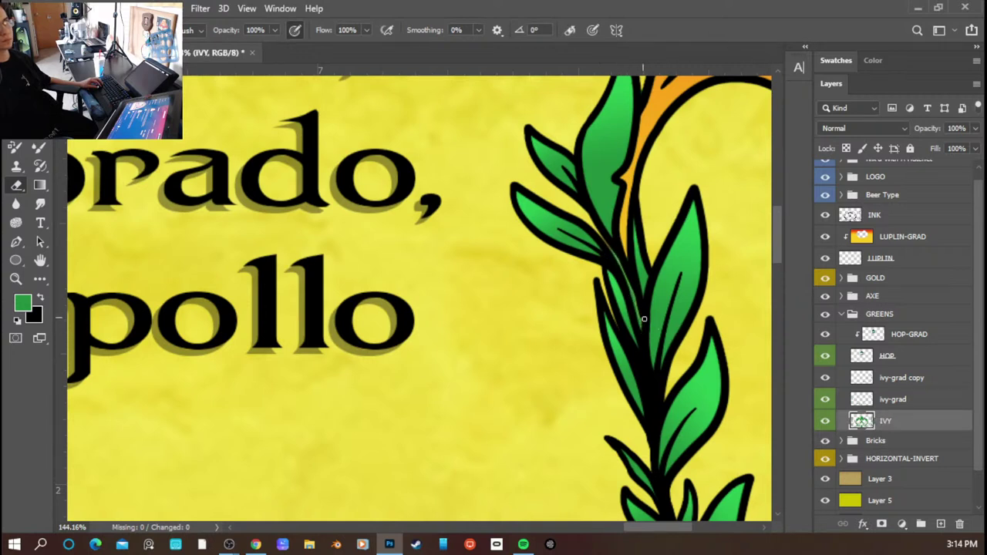
scroll(640, 321, up, 5)
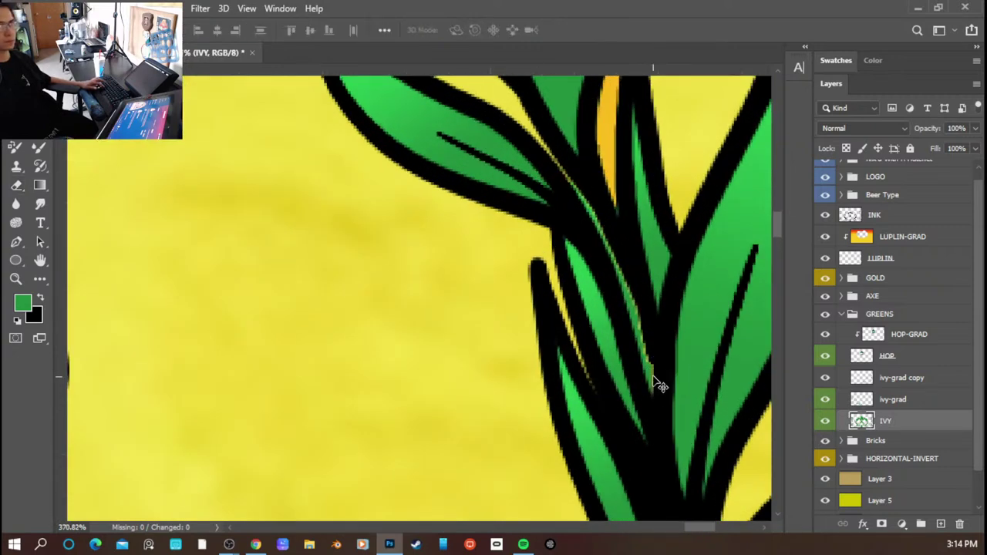
- Identify the layer holding the remaining green spill and compare the right vine with ivy-grad copy hidden and shown
ctrl+click(649, 375)
click(826, 378)
click(826, 378)
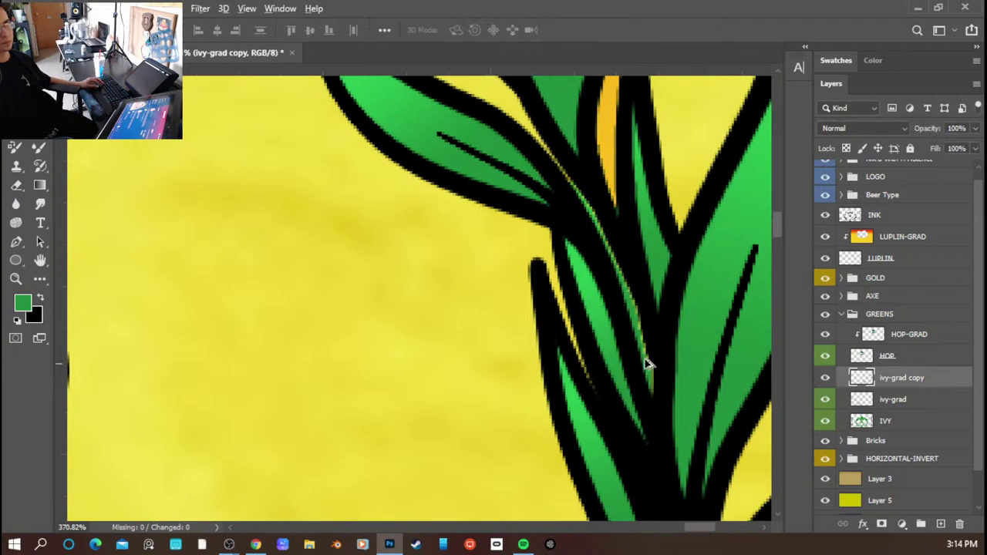
scroll(690, 377, down, 6)
click(826, 378)
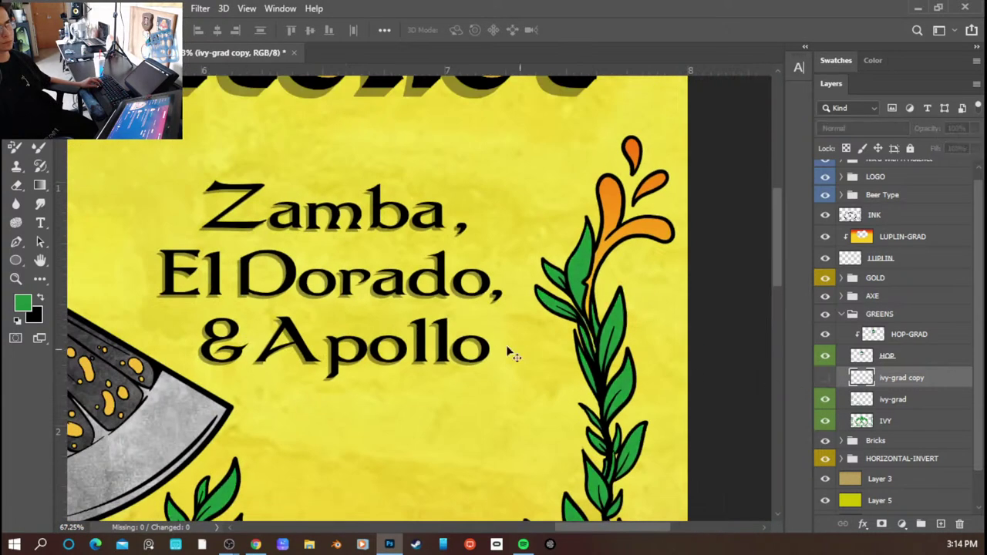
scroll(478, 347, down, 2)
click(826, 378)
scroll(807, 386, up, 2)
scroll(856, 390, up, 1)
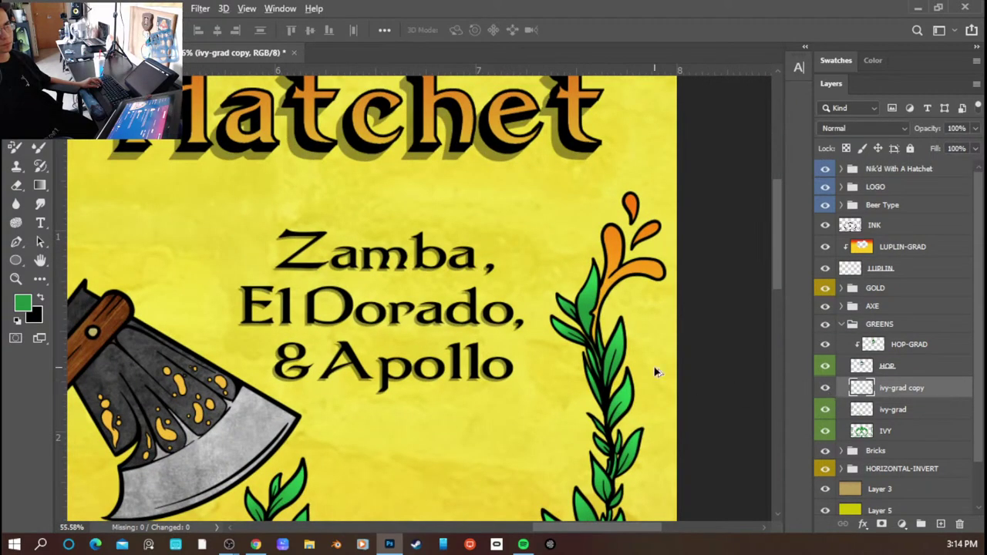
- Merge the ivy-grad copy layer down into the ivy-grad layer
scroll(657, 373, up, 4)
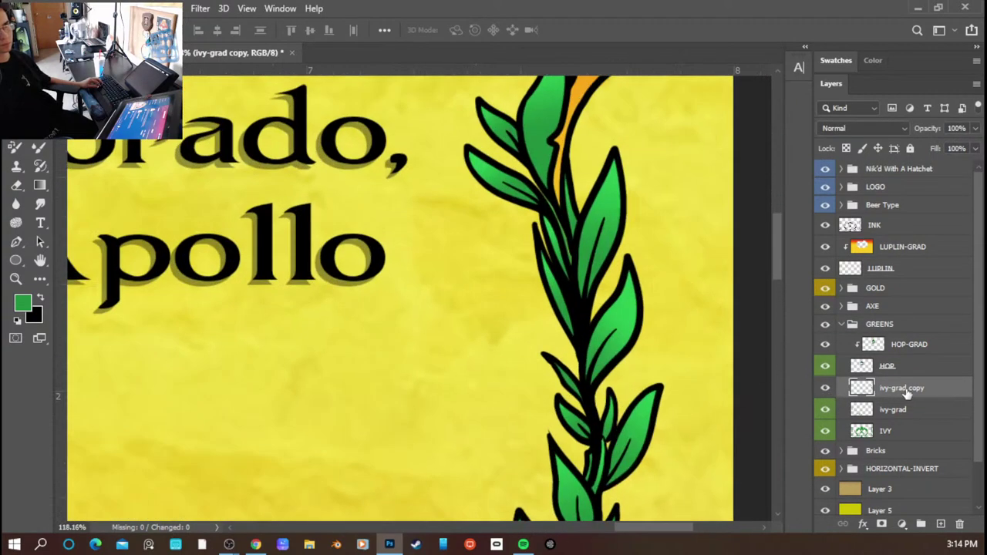
right_click(909, 393)
click(760, 411)
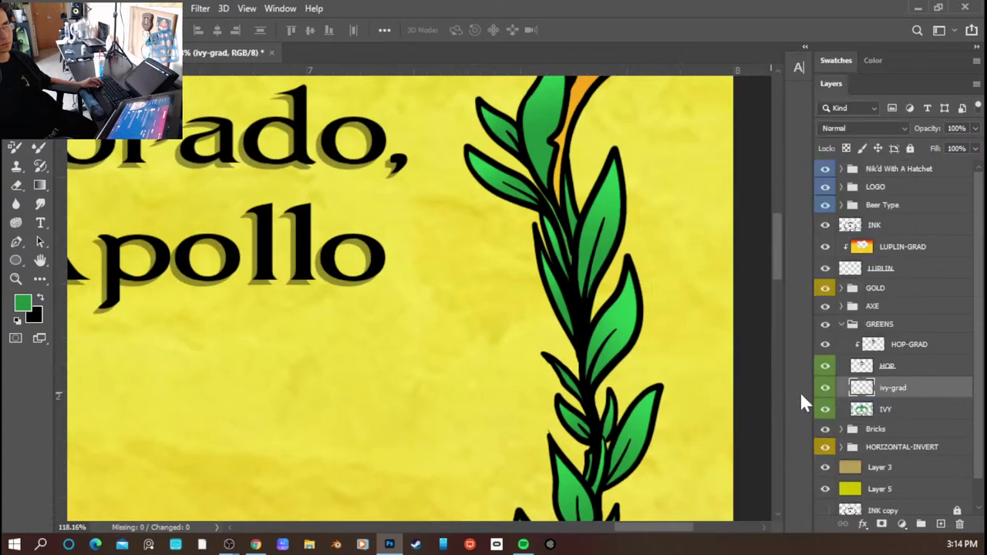
- Erase the green spill between the right side vine's upper stems on the ivy-grad layer
scroll(518, 309, up, 2)
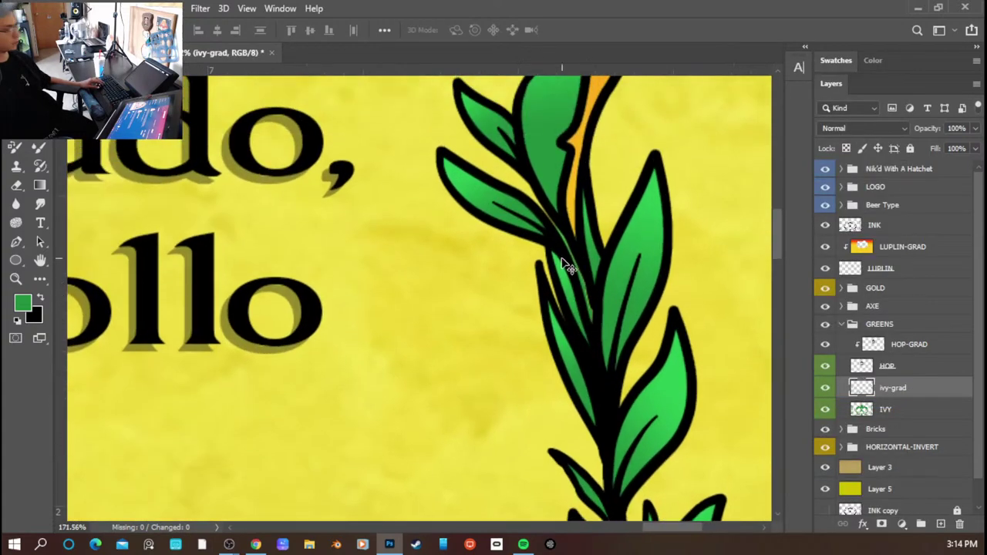
key(e)
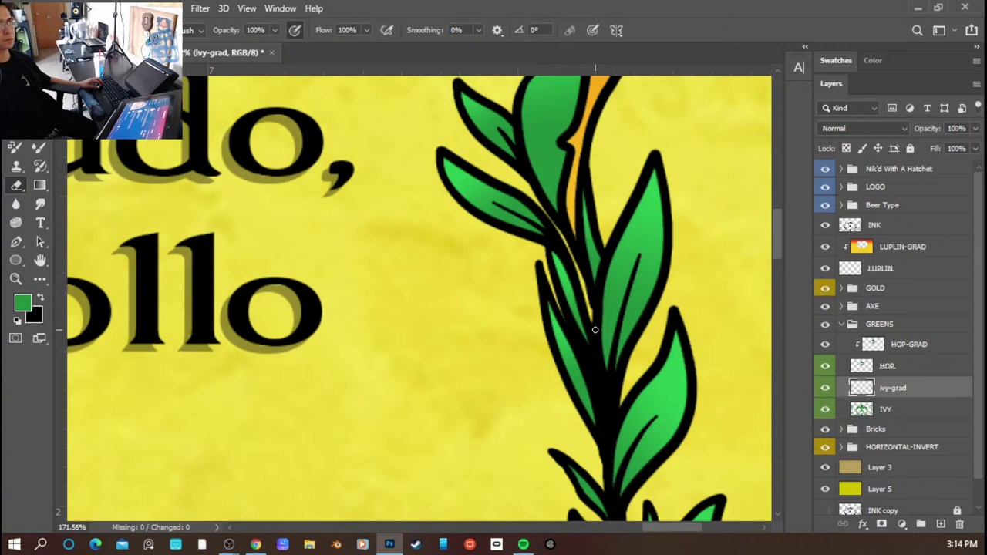
scroll(594, 330, down, 2)
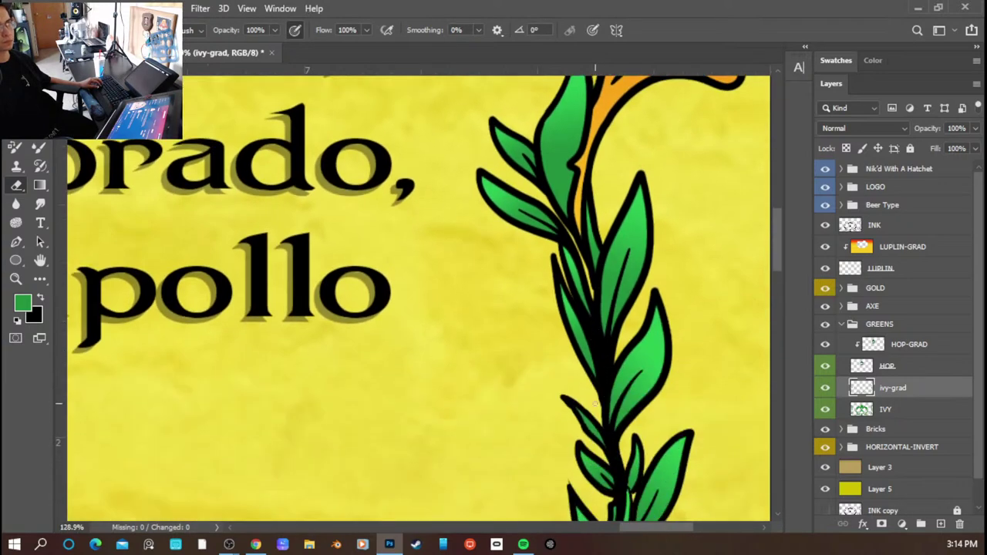
- Erase the stray ink speck at the pointed leaf tip on the right side vine's upper part, on the INK layer
scroll(637, 403, up, 3)
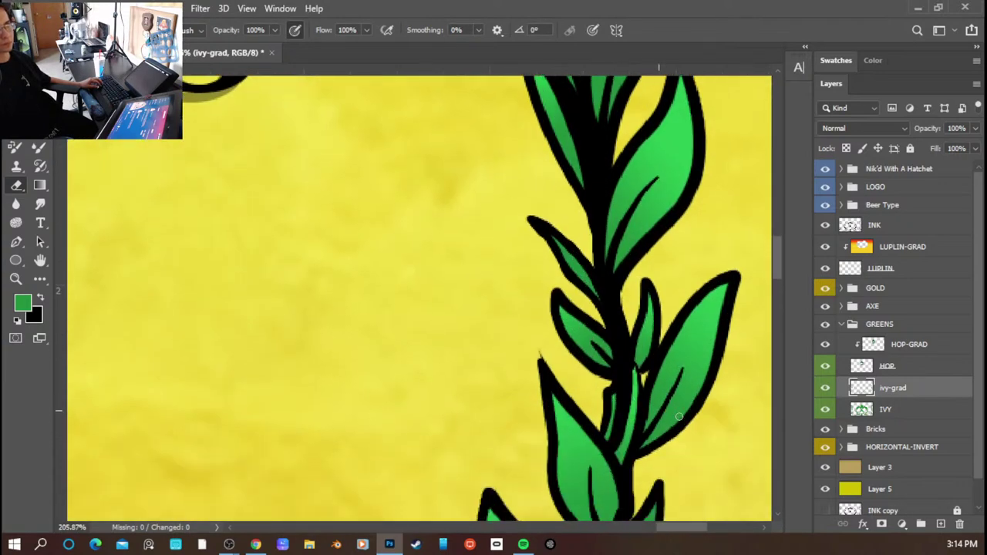
click(861, 230)
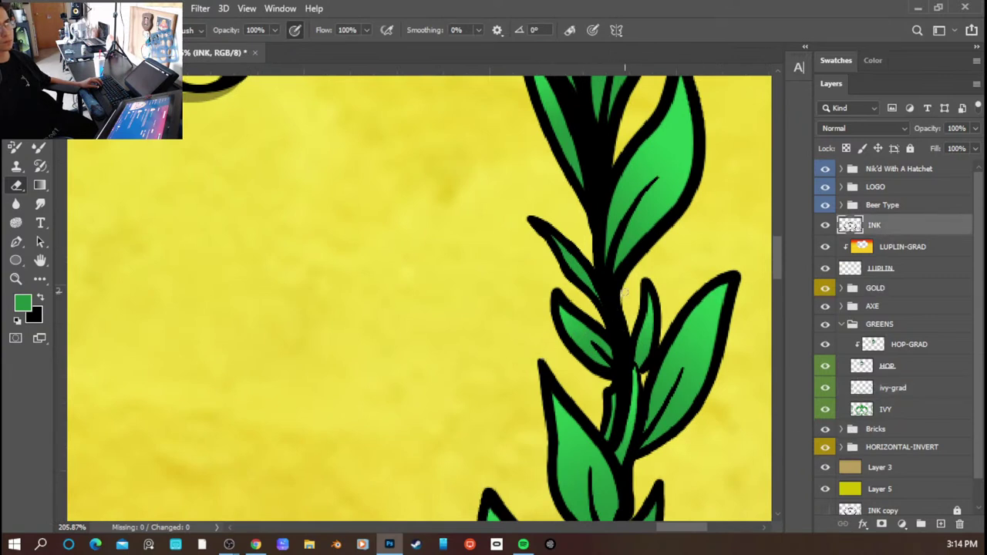
scroll(640, 371, down, 3)
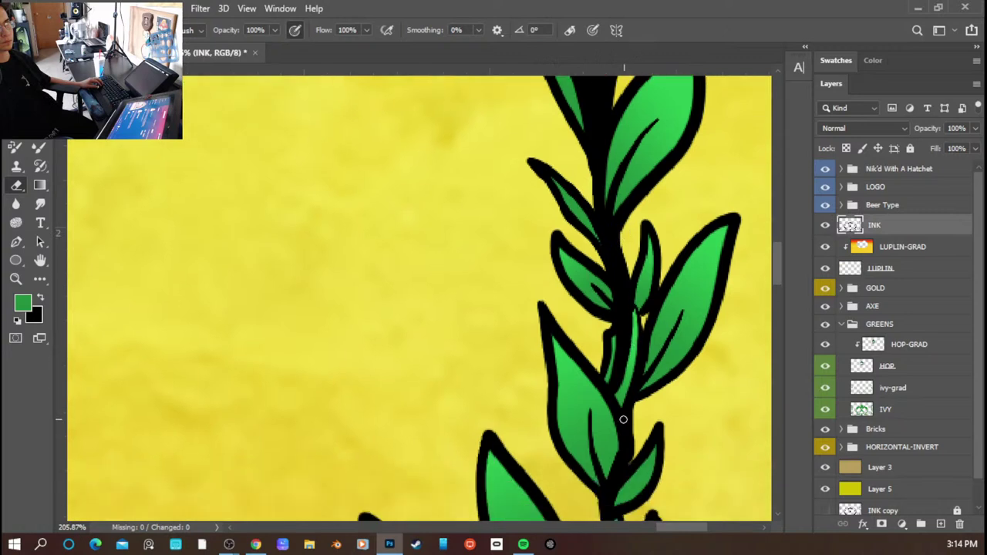
scroll(662, 314, down, 1)
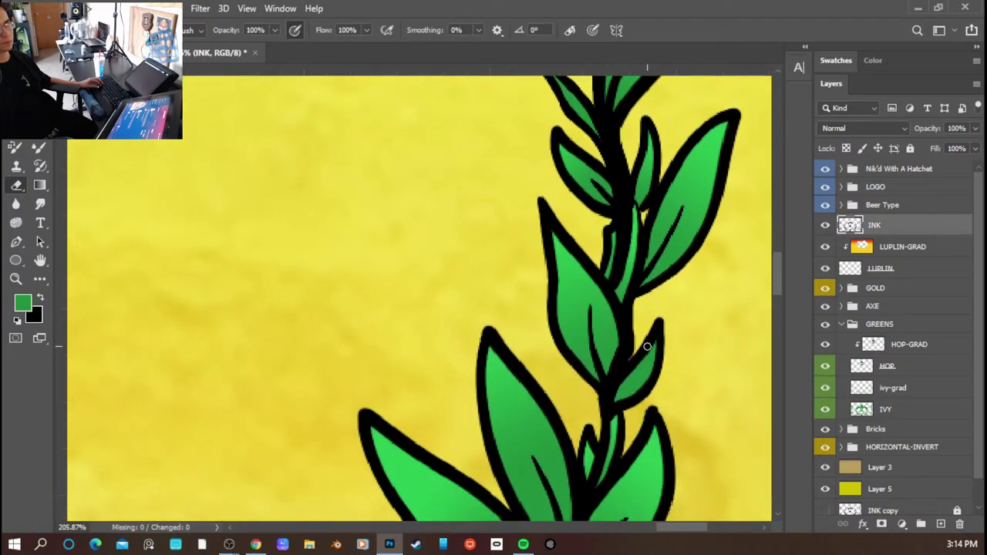
- Examine the right side vine from its upper leaves down to the hop cone for green spill, with the IVY layer active
click(895, 412)
scroll(613, 405, down, 1)
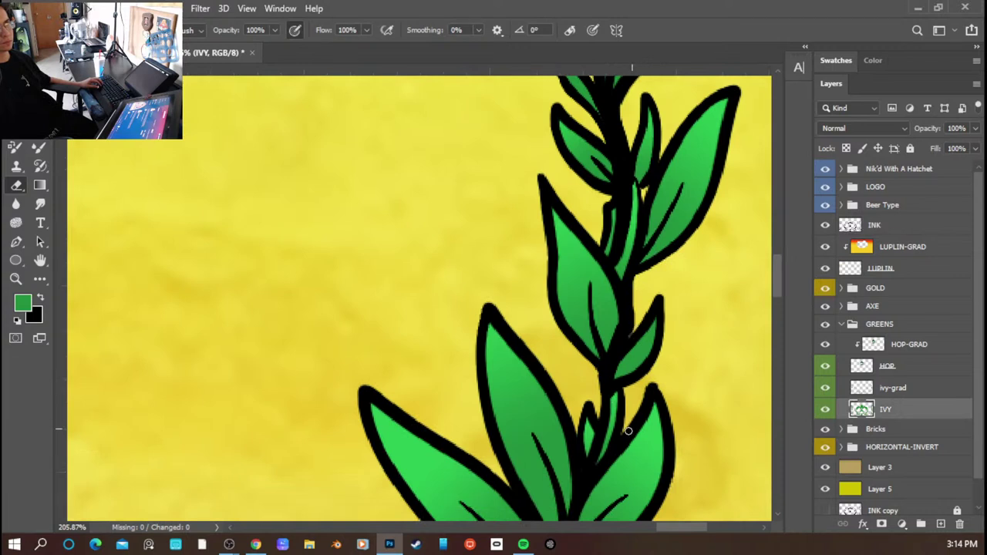
scroll(629, 431, down, 10)
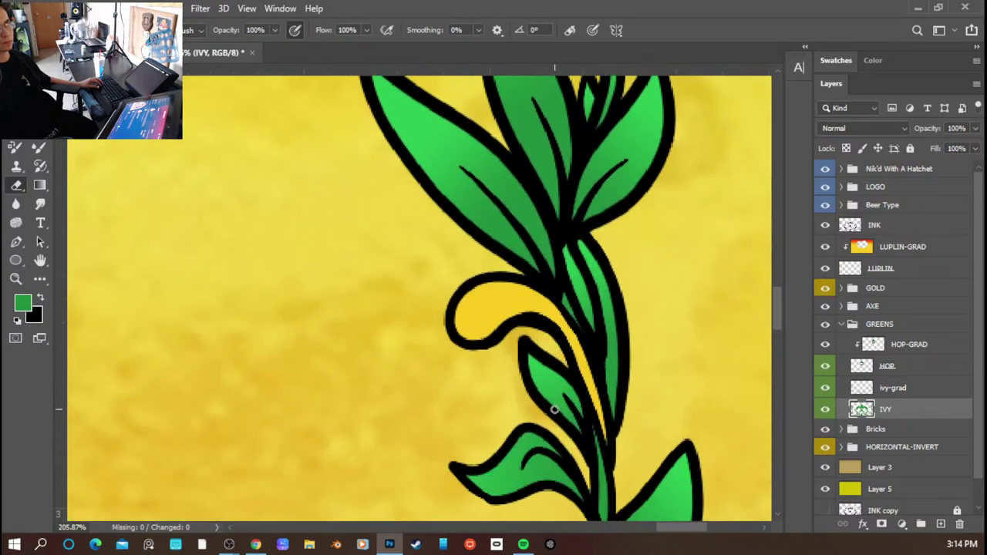
scroll(564, 378, down, 3)
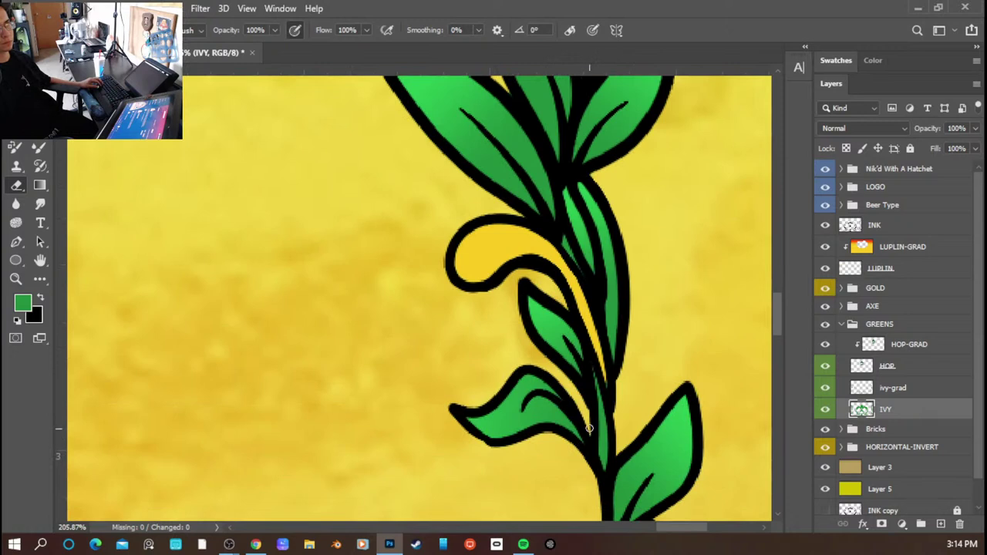
scroll(589, 430, down, 14)
scroll(583, 434, down, 15)
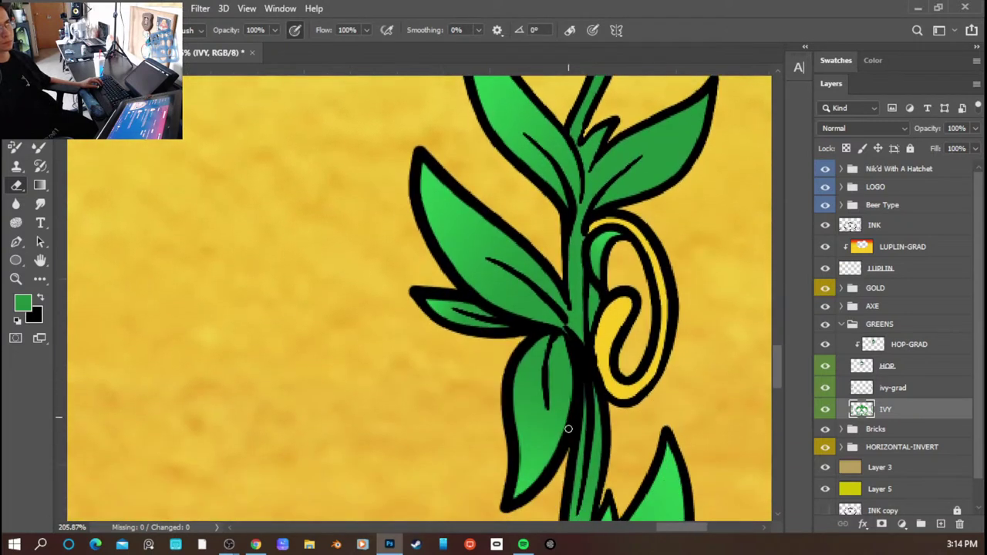
scroll(568, 428, down, 7)
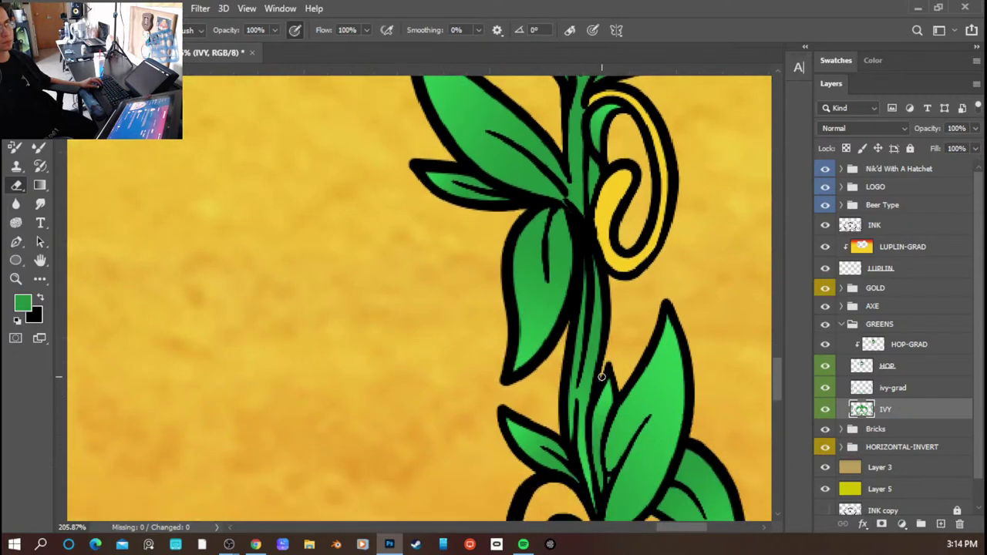
scroll(601, 377, down, 12)
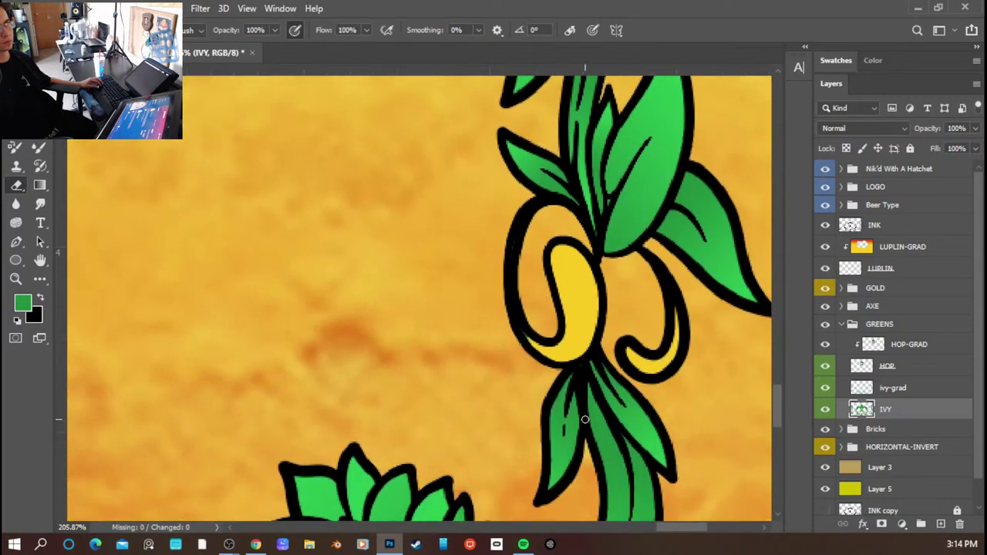
scroll(584, 418, down, 18)
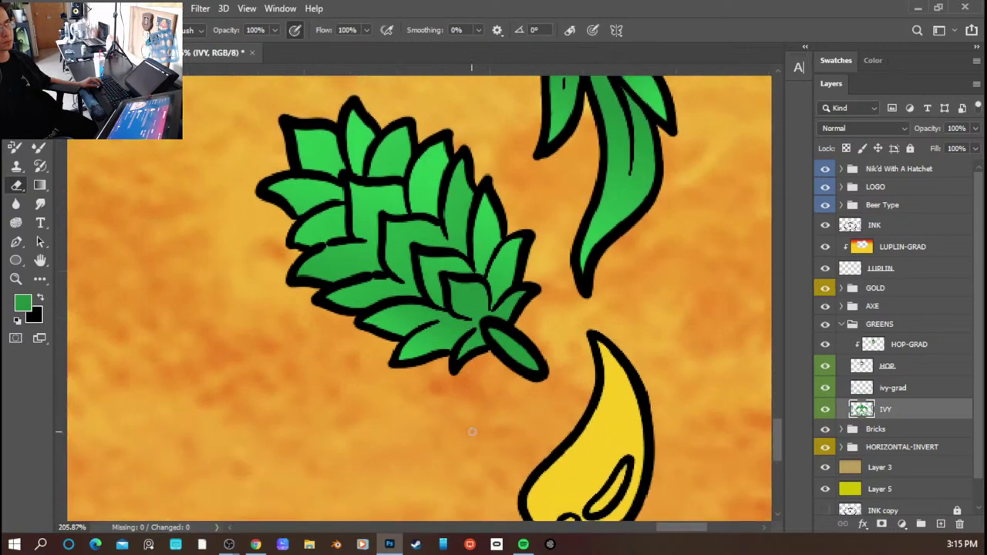
- Check the lower wreath and the whole label, and save the document
scroll(471, 432, down, 5)
scroll(381, 413, left, 10)
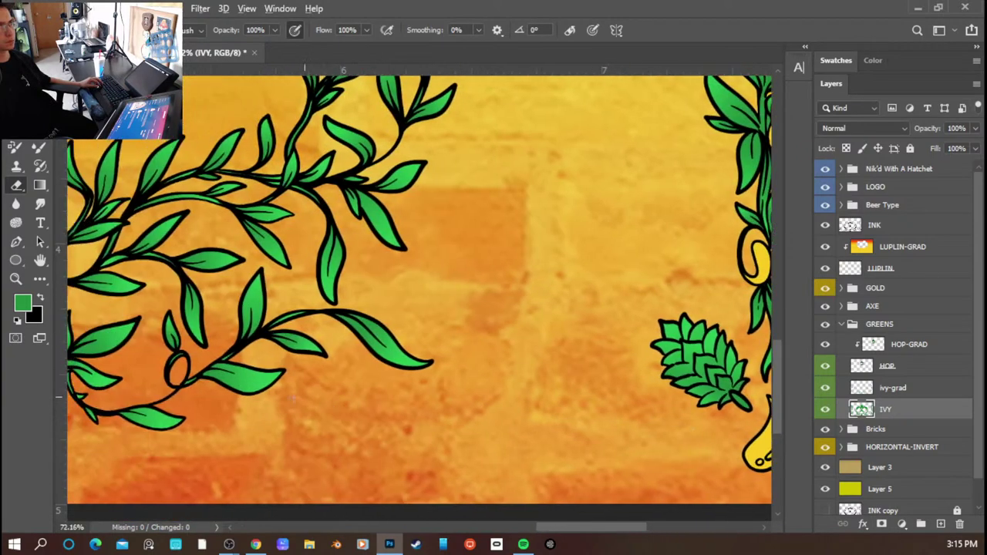
scroll(305, 397, down, 4)
scroll(223, 382, left, 10)
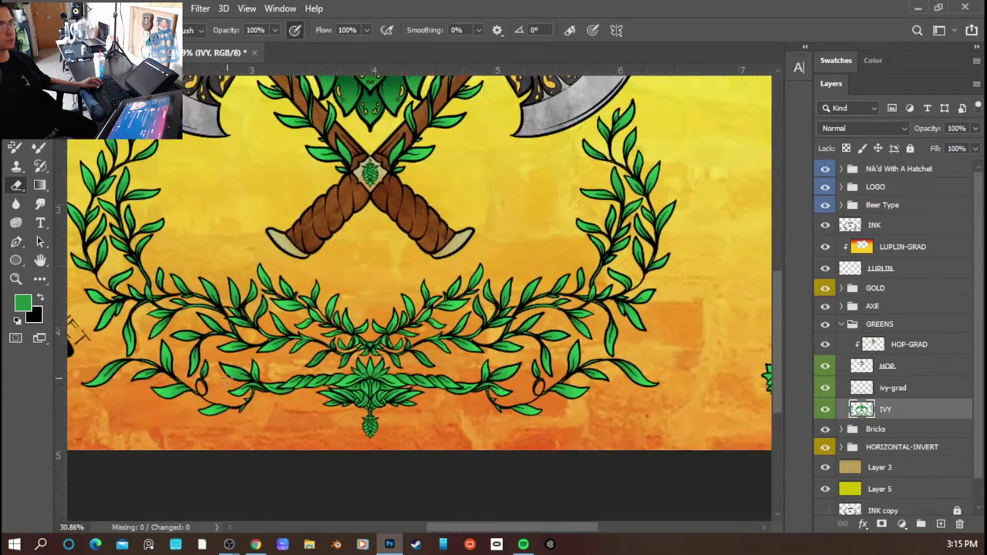
scroll(225, 377, down, 2)
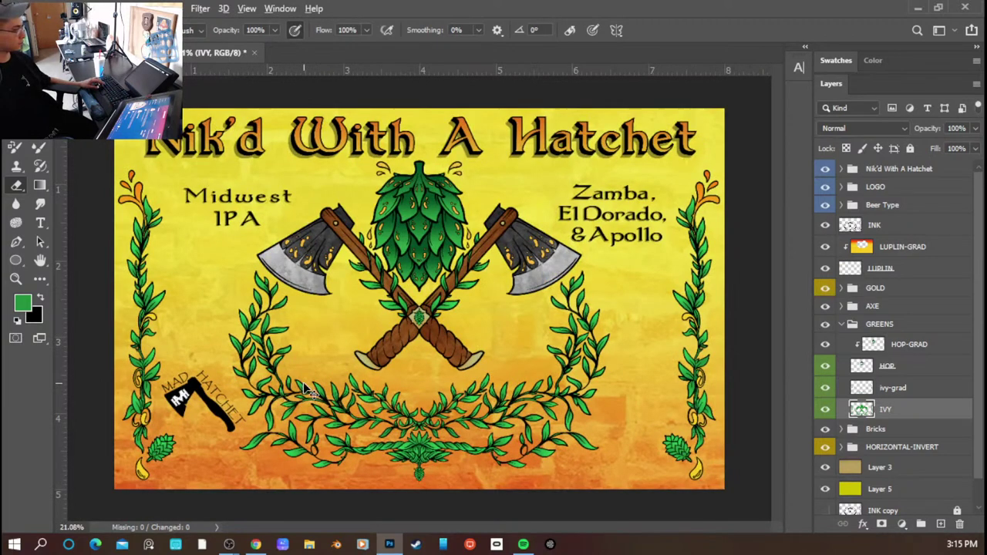
key(ctrl+s)
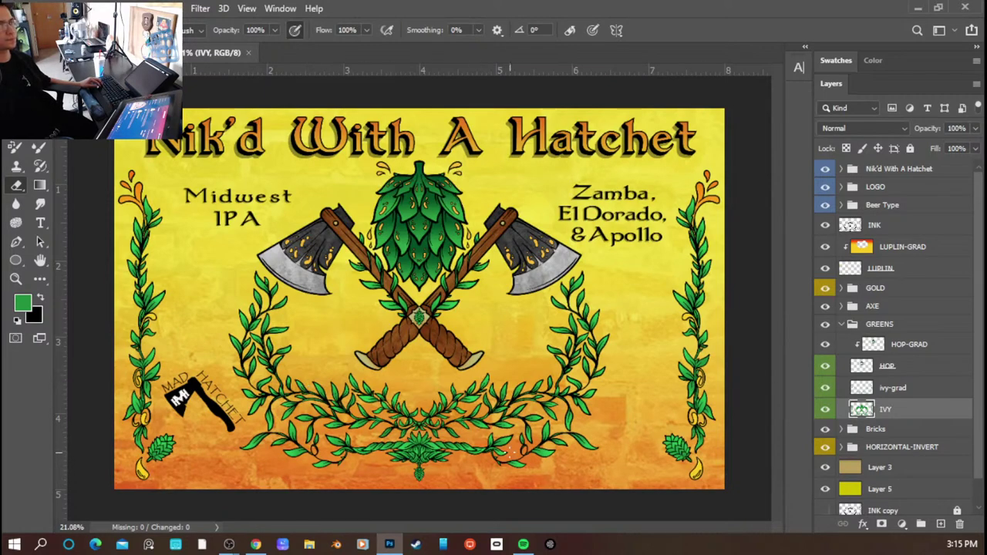
- Shade the stem of the small hop cone beside the right side vine with a green gradient on the ivy-grad layer
scroll(672, 444, up, 7)
scroll(480, 424, down, 6)
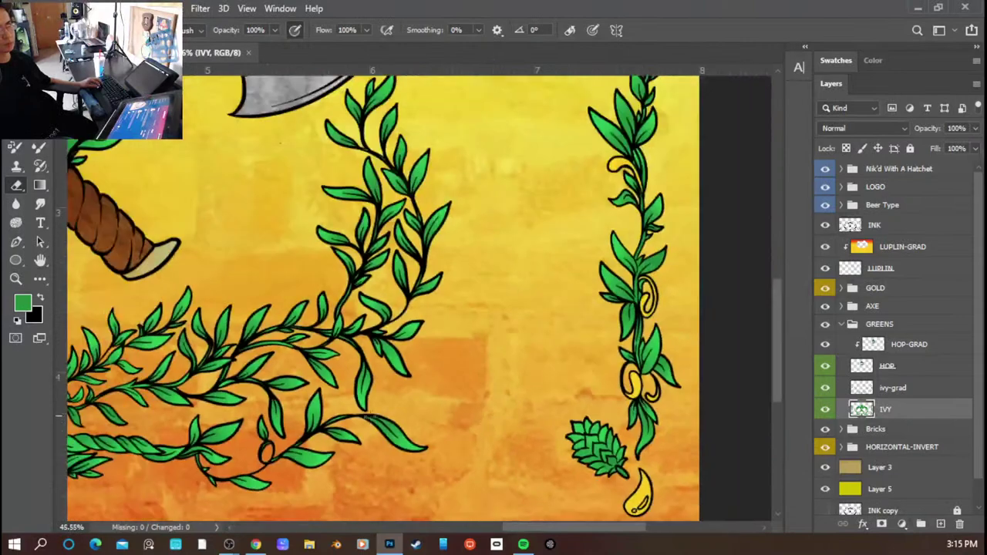
scroll(483, 445, up, 10)
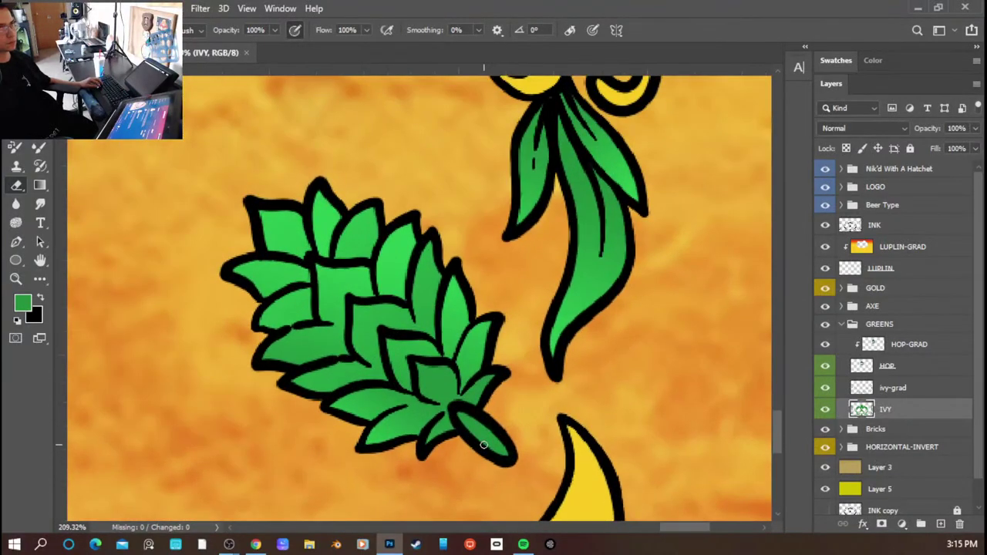
key(w)
click(484, 438)
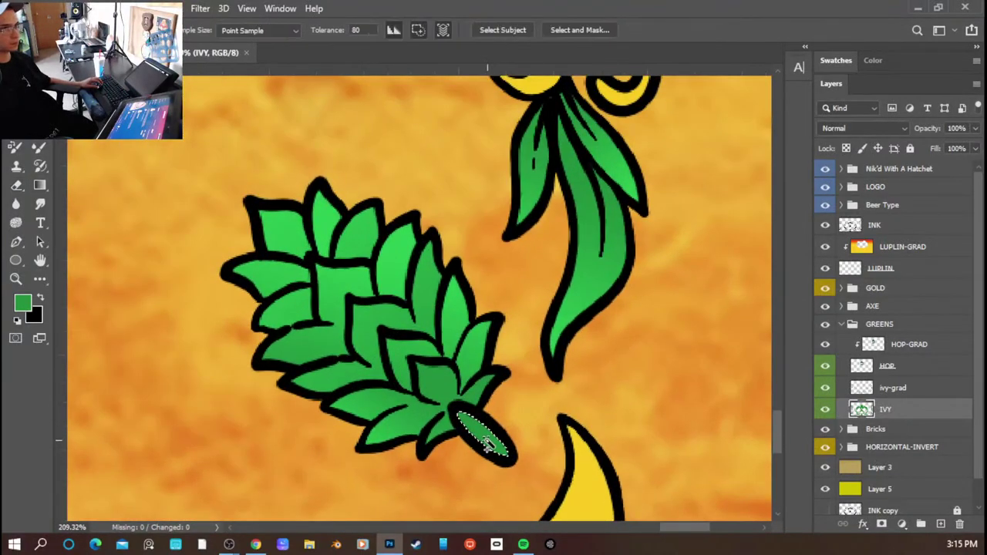
click(899, 388)
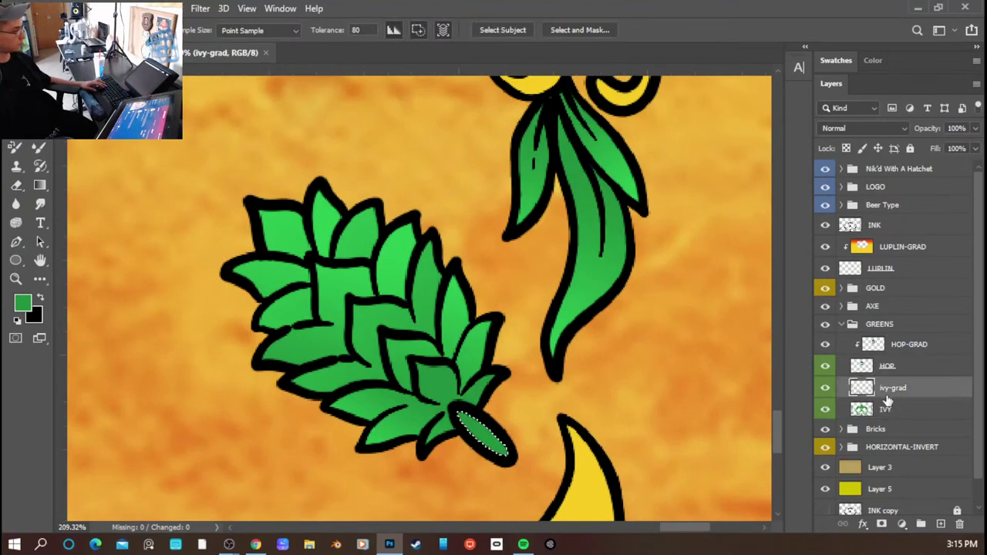
key(g)
drag(426, 364, 549, 470)
key(ctrl+d)
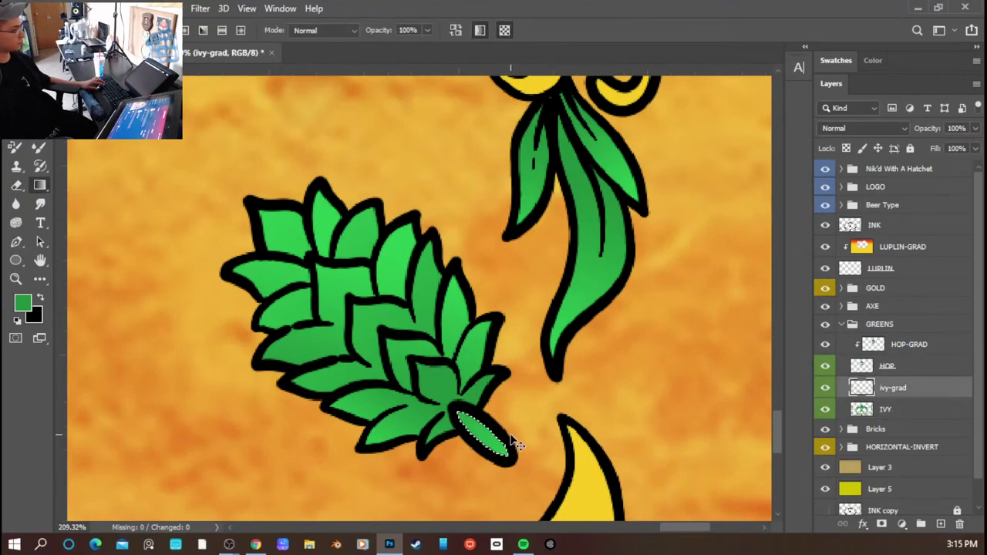
- Shade the stem of the small hop cone beside the left side vine with a green gradient on the ivy-grad layer
drag(239, 370, 631, 506)
drag(326, 371, 769, 409)
drag(409, 382, 785, 414)
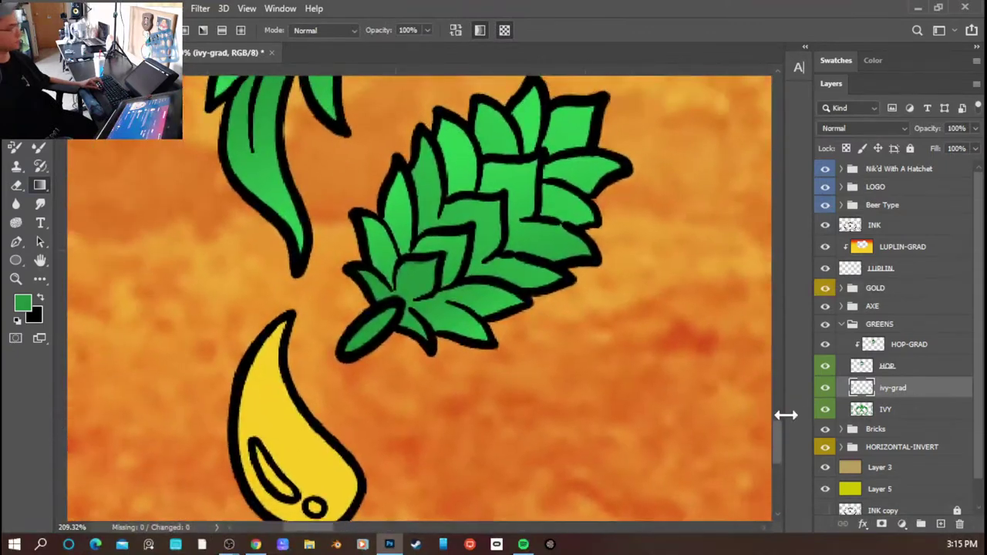
key(w)
click(373, 328)
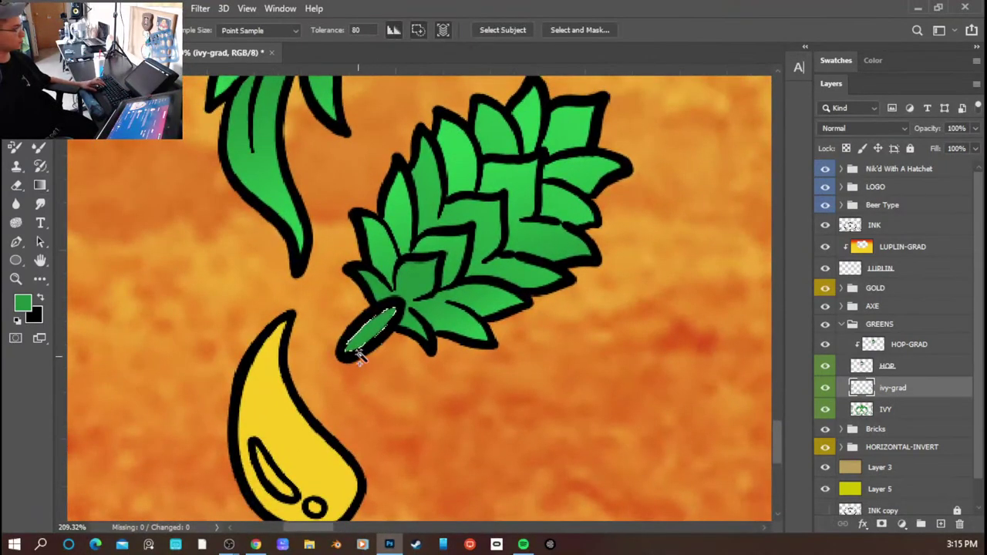
key(g)
drag(326, 372, 385, 310)
drag(334, 354, 403, 310)
key(ctrl+d)
key(w)
click(271, 407)
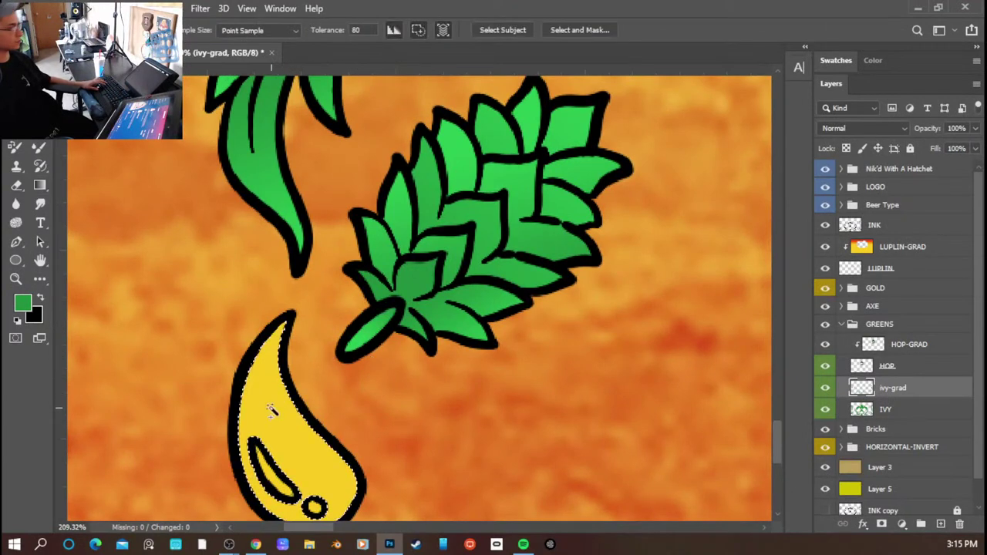
key(v)
click(274, 411)
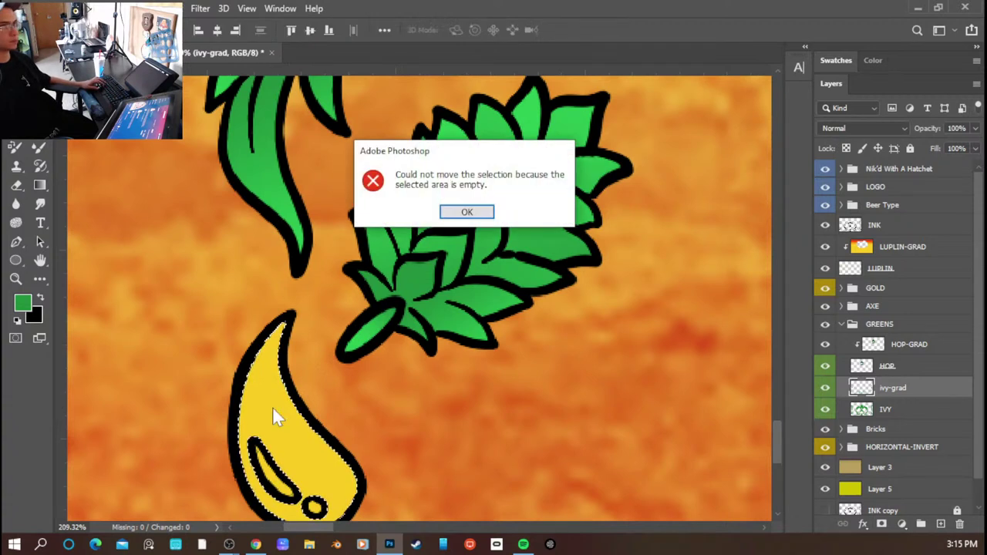
click(468, 213)
key(ctrl+d)
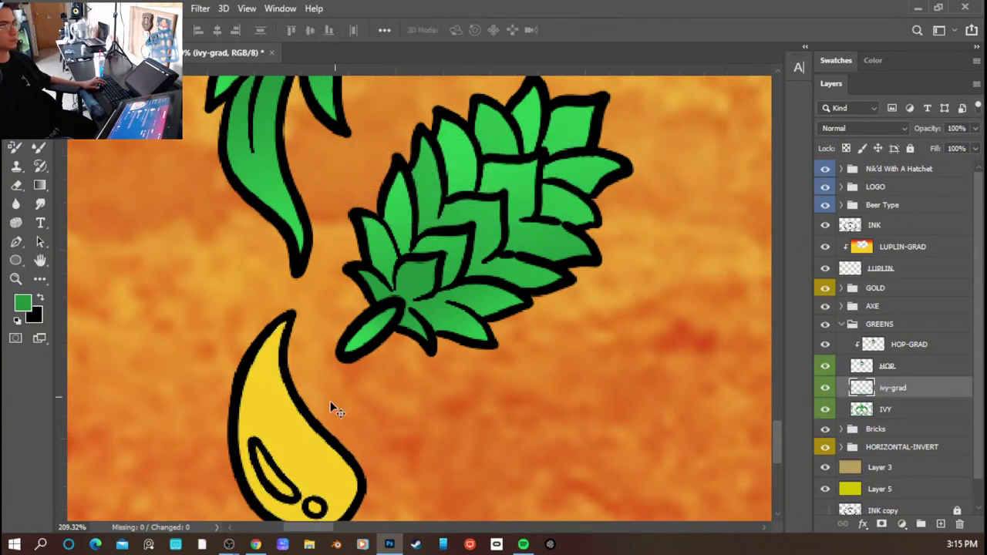
- Shade the yellow drop below the left side vine with a pink gradient on the LUPLIN-GRAD layer
ctrl+click(304, 447)
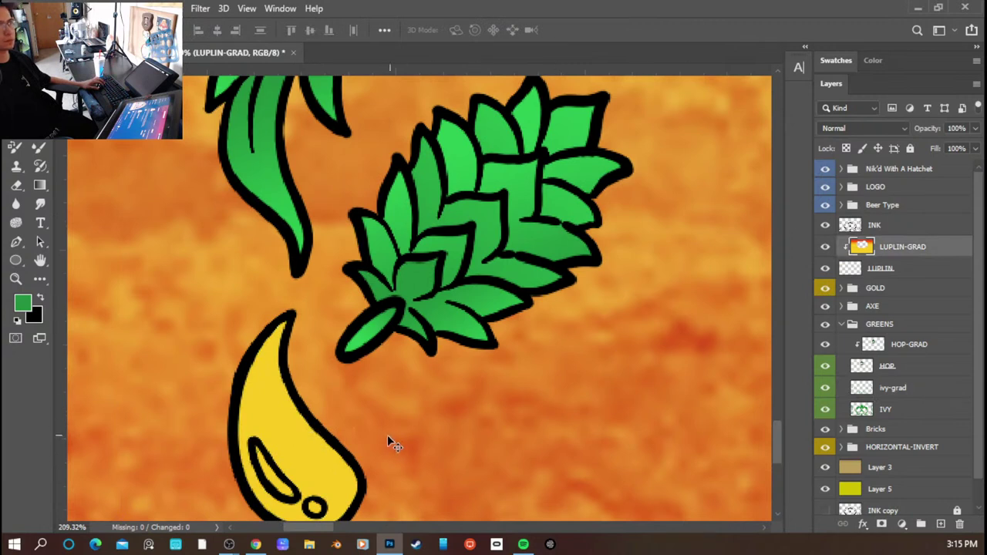
key(w)
click(286, 439)
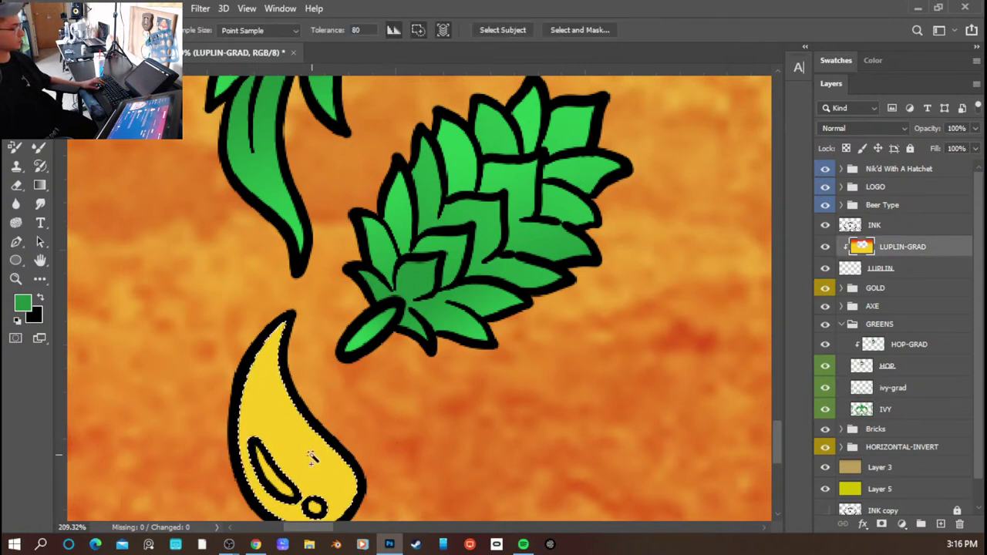
key(g)
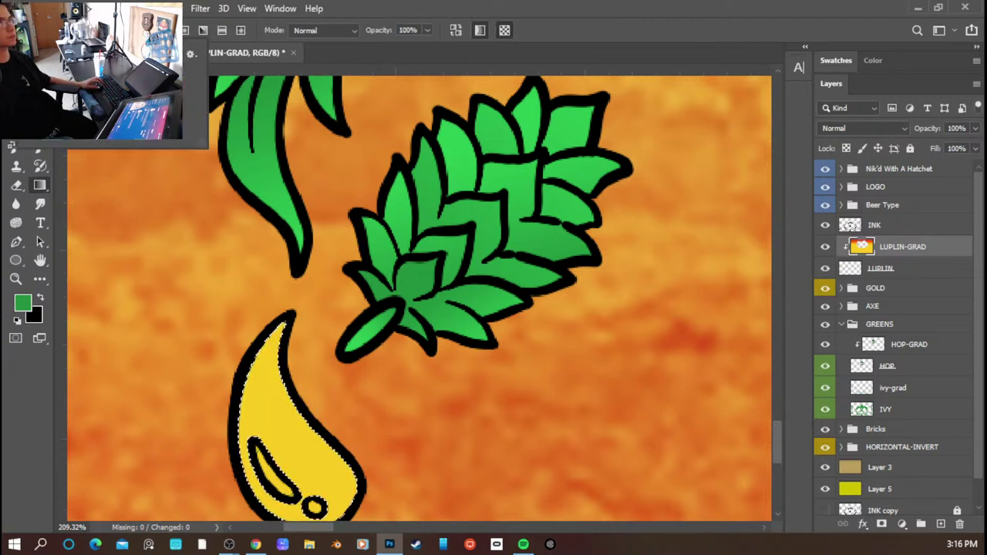
drag(281, 337, 326, 497)
key(ctrl+z)
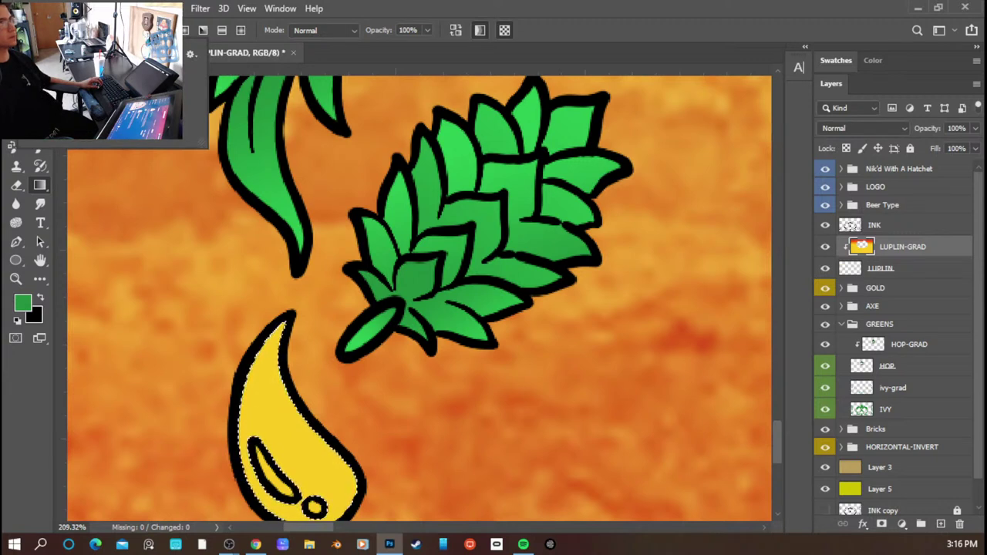
drag(285, 347, 286, 379)
key(ctrl+z)
key(ctrl+d)
- Check the shaded drop against the neighbouring hop cone, the vine and the rest of the label
scroll(378, 376, down, 6)
scroll(381, 371, down, 3)
scroll(486, 407, down, 4)
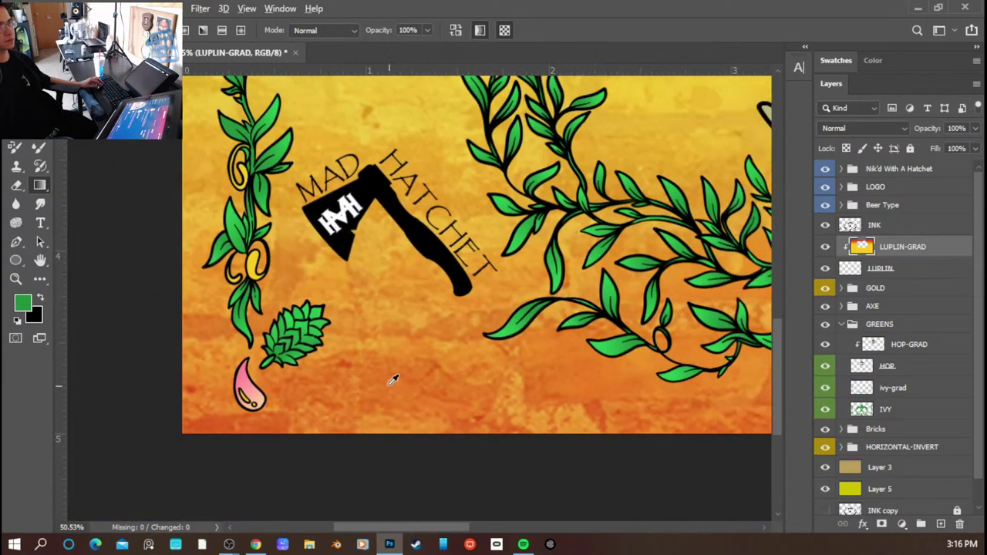
scroll(415, 385, up, 6)
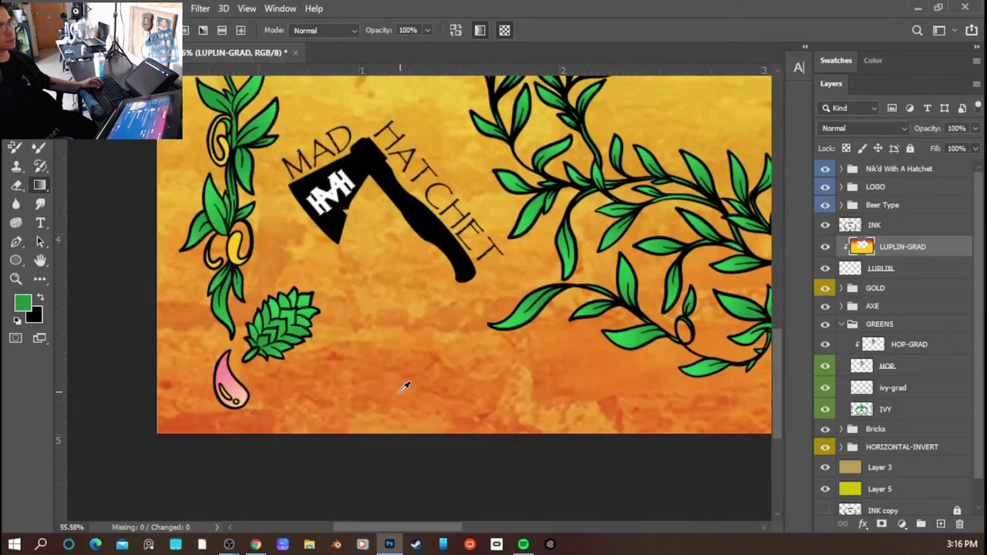
scroll(256, 418, down, 4)
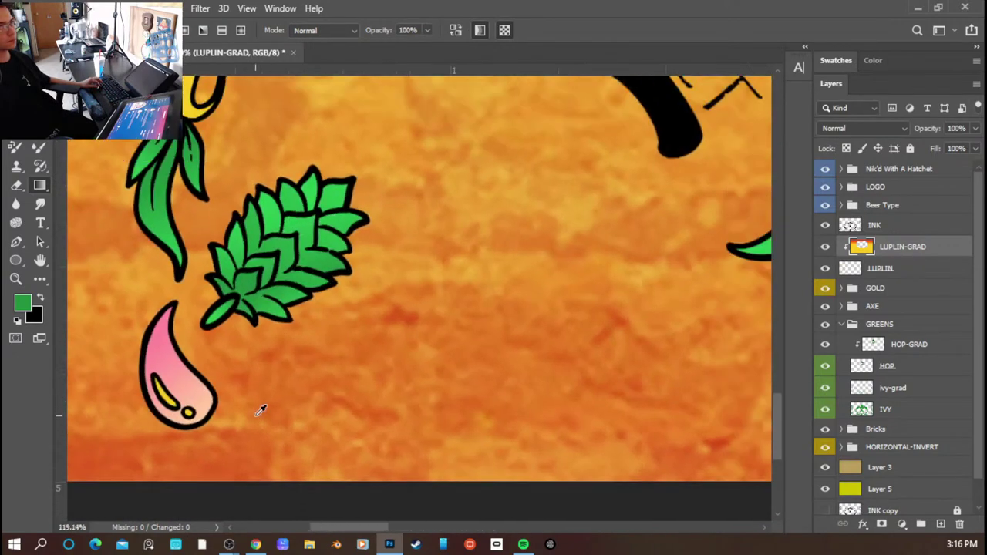
scroll(257, 403, down, 4)
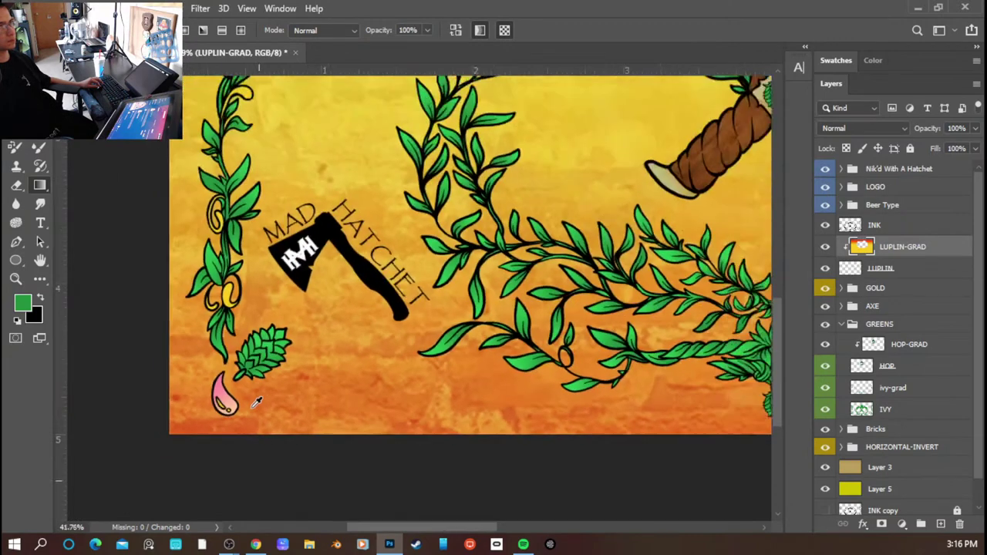
scroll(239, 411, up, 2)
scroll(230, 413, down, 1)
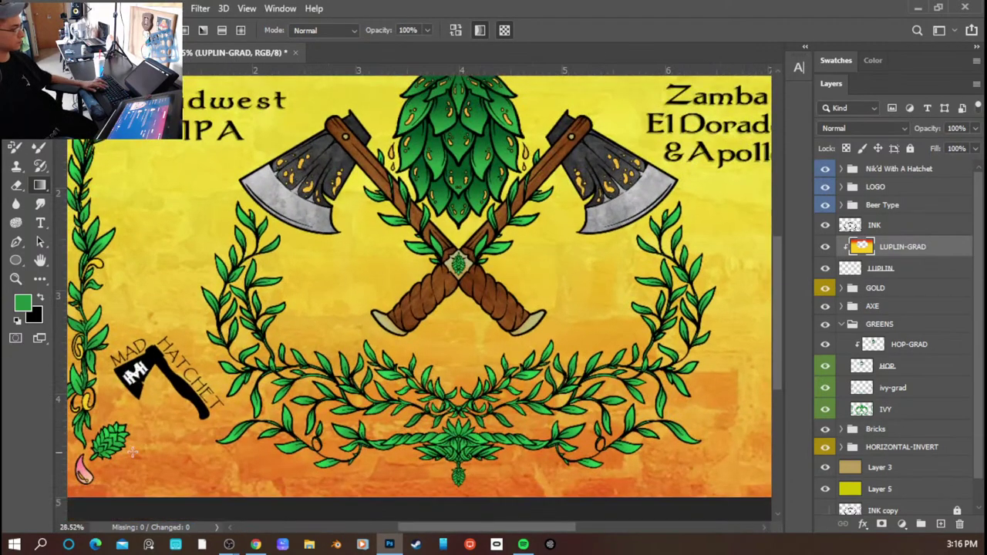
- Lasso the pink drop shading and place a copy of it next to the yellow drop below the right side vine
key(l)
mouse_move(88, 455)
mouse_down()
mouse_move(71, 476)
mouse_move(95, 504)
mouse_move(86, 454)
mouse_up()
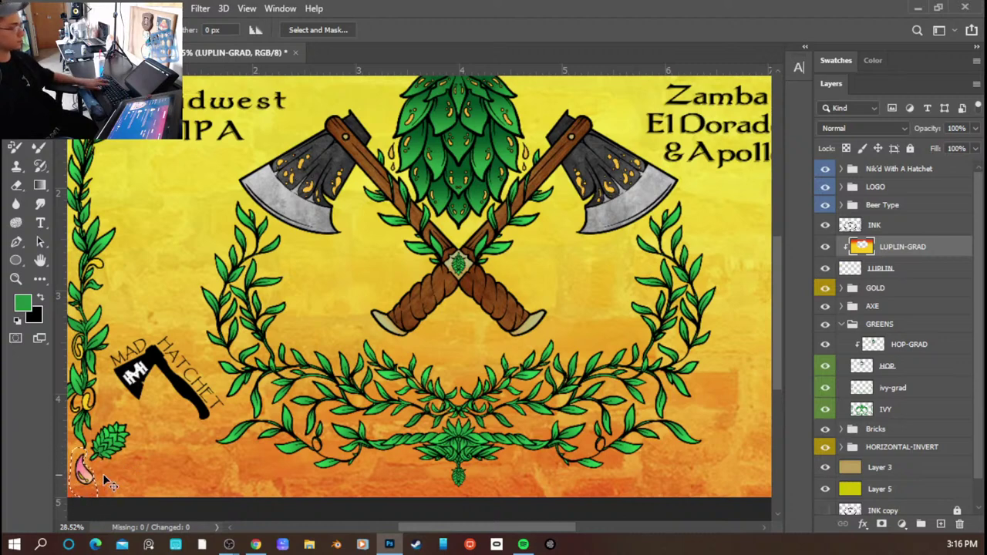
key(ctrl+t)
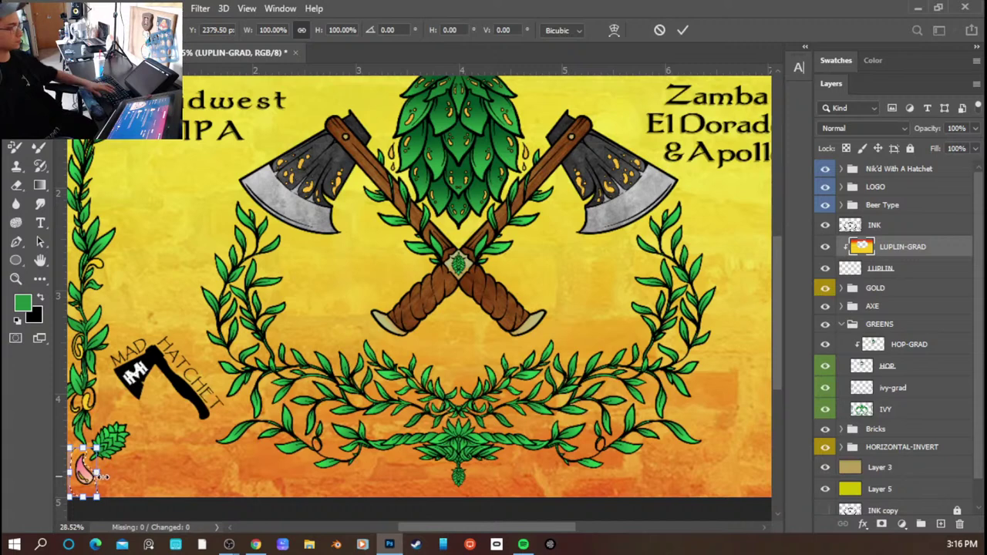
key(Return)
key(v)
drag(89, 482, 724, 478)
scroll(559, 496, right, 3)
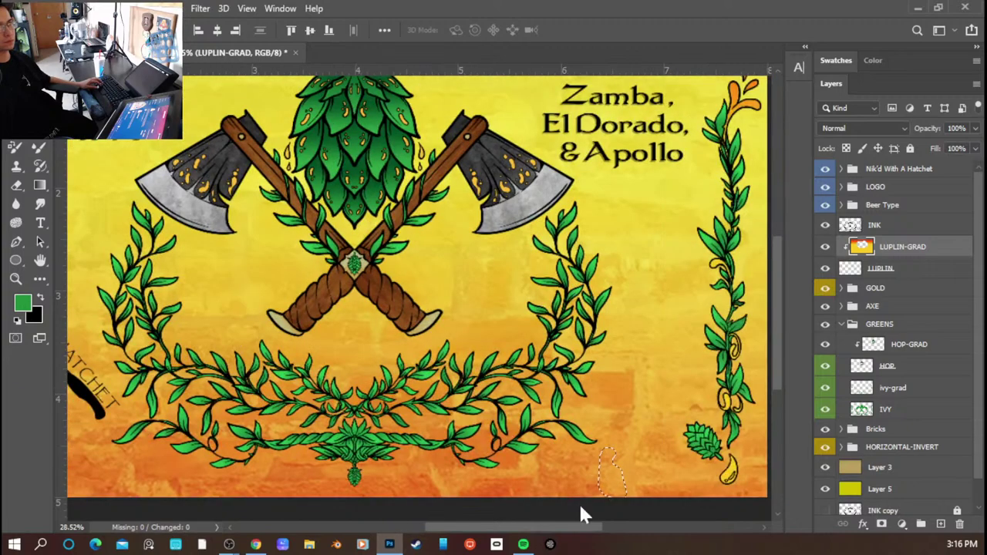
scroll(580, 492, right, 3)
drag(523, 484, 615, 482)
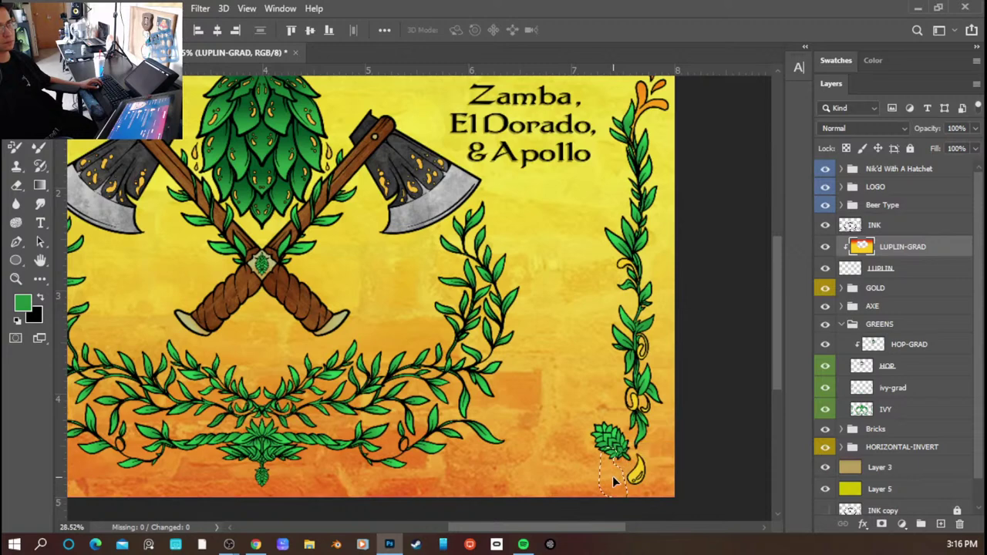
- Flip the copied shading horizontally and move it over the yellow drop below the right side vine
key(ctrl+t)
right_click(614, 482)
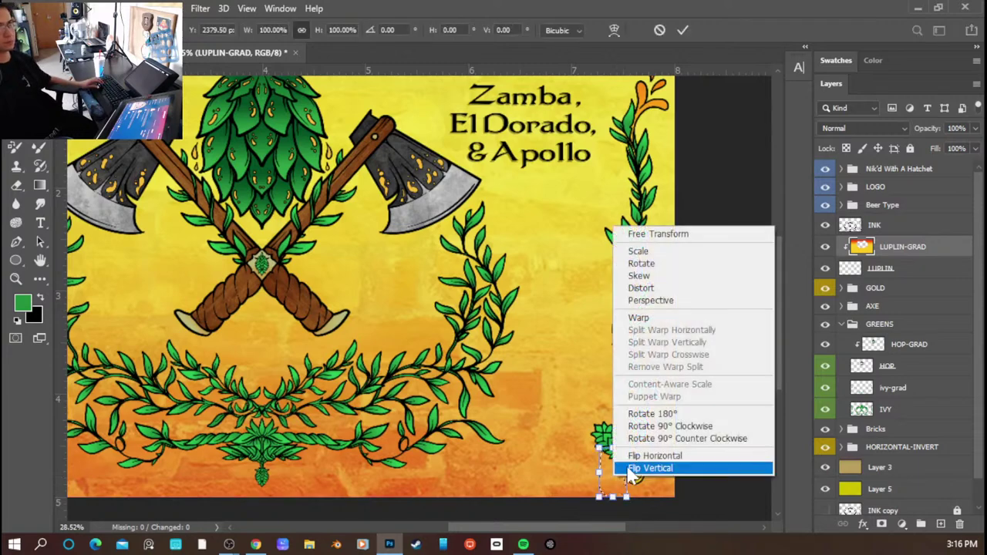
click(632, 455)
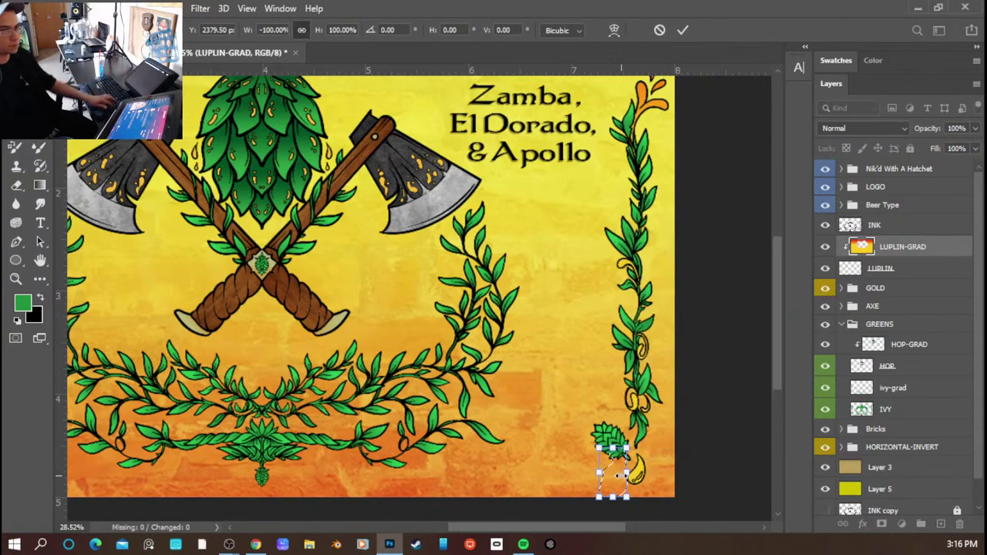
key(shift+Right)
key(shift+Right)
key(shift+Right)
key(shift+Right)
key(shift+Right)
key(shift+Right)
key(shift+Right)
key(shift+Right)
key(shift+Right)
key(shift+Right)
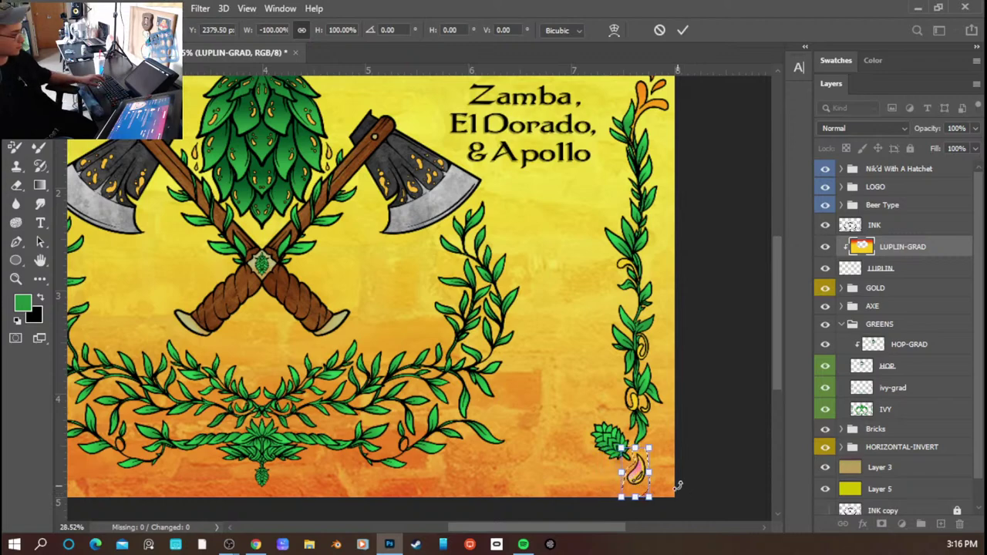
- Nudge the flipped shading until it fills the right drop's outline exactly, and apply the transform
scroll(652, 451, up, 5)
scroll(654, 448, up, 2)
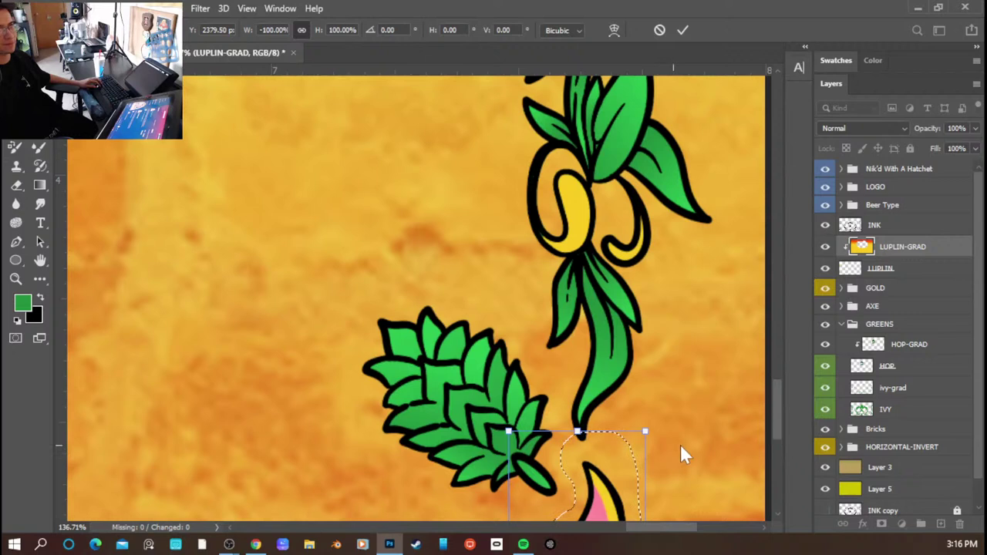
drag(779, 408, 782, 422)
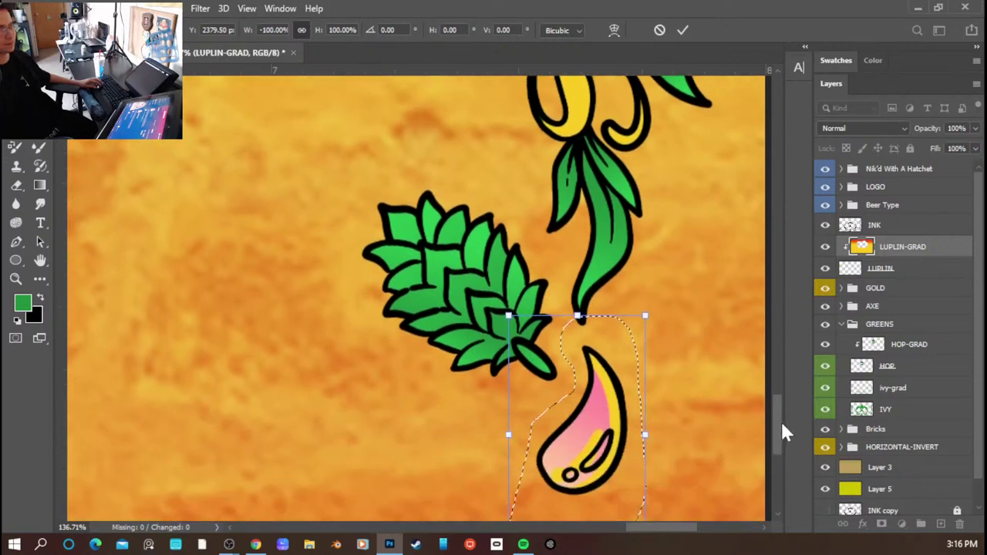
key(Right)
key(Right)
key(Right)
key(Right)
key(Right)
key(Right)
key(Right)
key(Right)
key(Right)
key(Right)
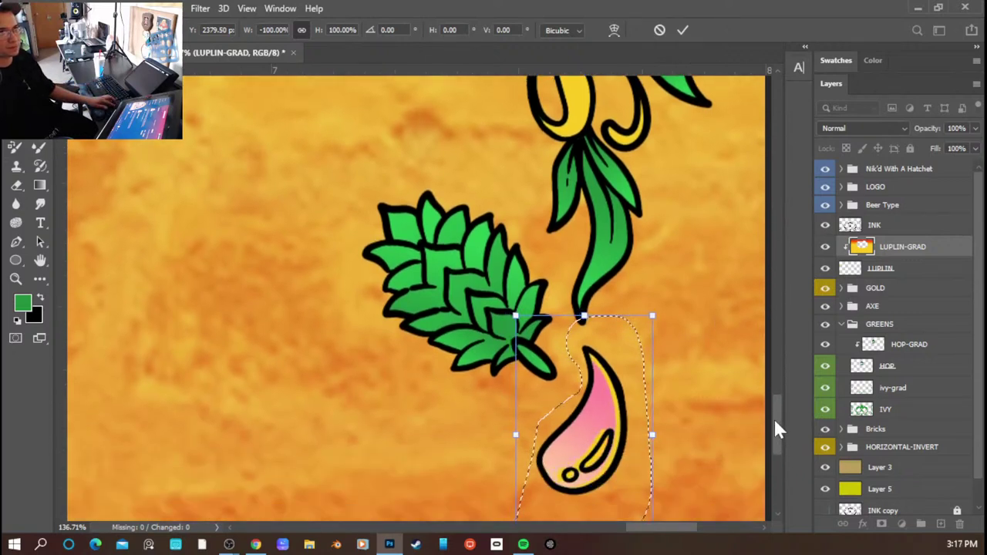
key(Left)
key(Left)
key(Left)
key(Left)
key(Left)
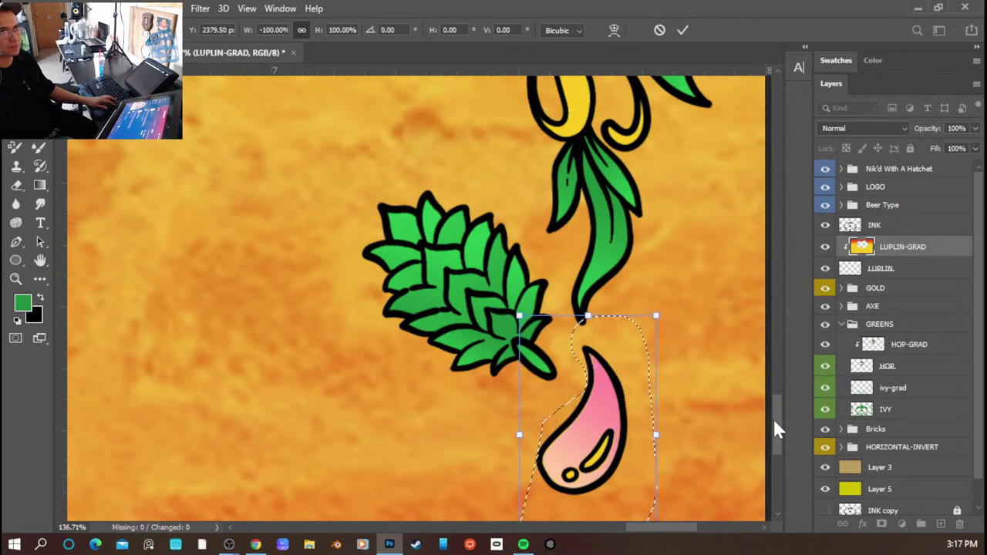
key(Right)
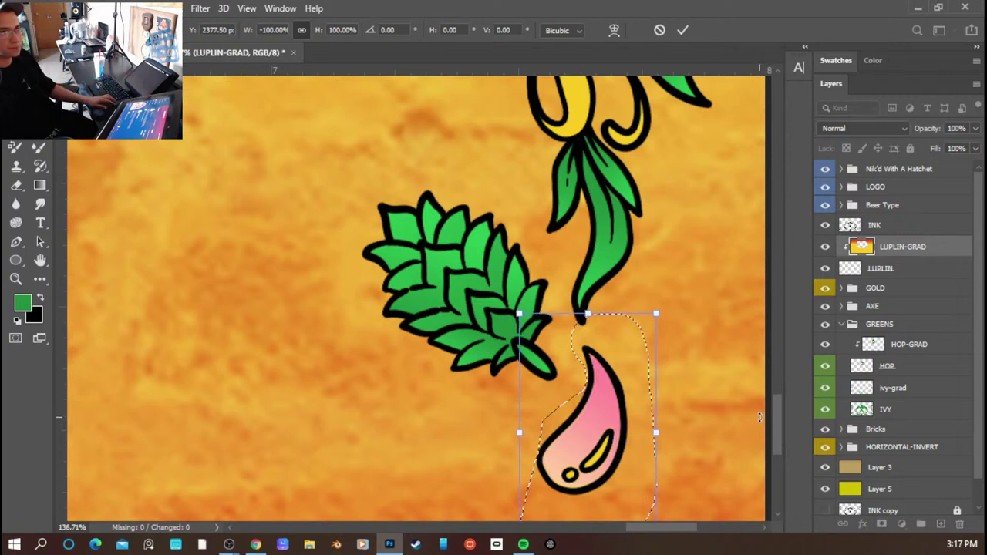
key(Down)
key(Down)
key(Down)
key(Down)
key(Down)
key(Down)
key(Down)
key(Down)
key(Down)
key(Down)
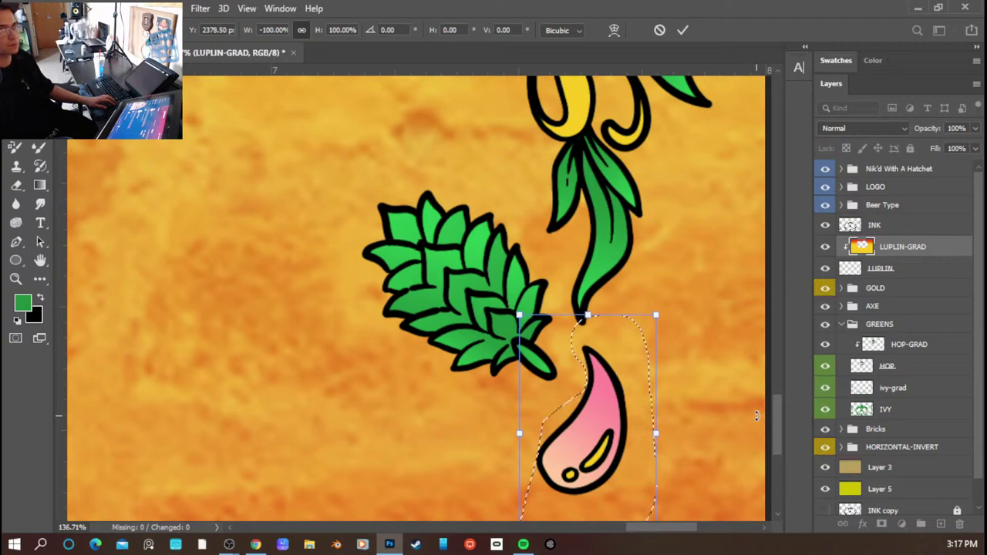
key(Return)
- Create a new layer above LUPLIN-GRAD and select the two gold curl fills on the lower right side vine
scroll(360, 385, down, 6)
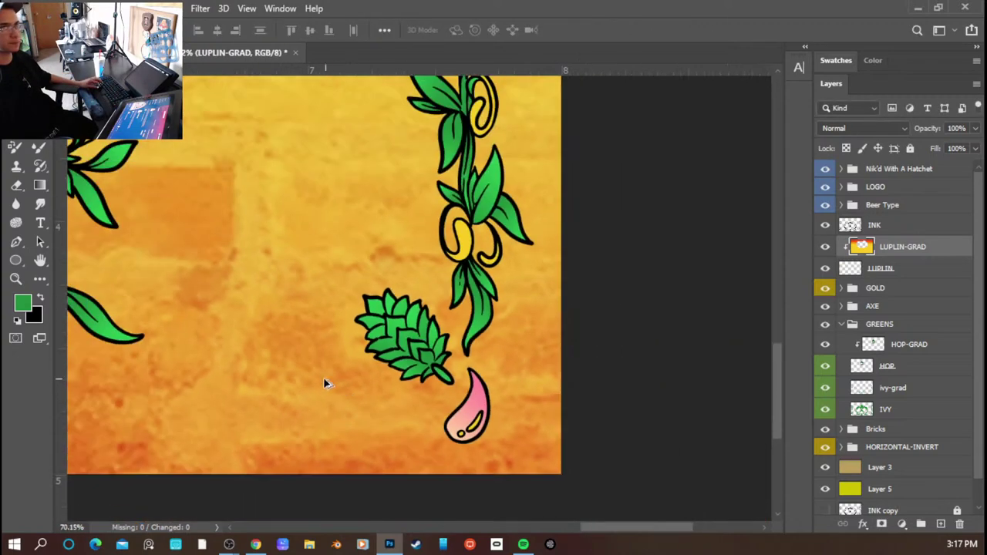
scroll(339, 388, up, 4)
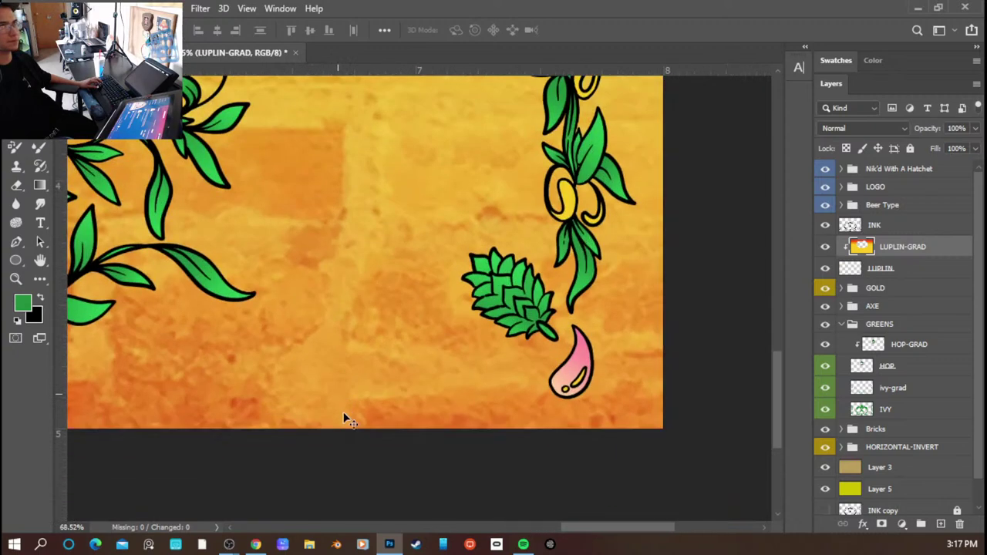
scroll(374, 398, up, 5)
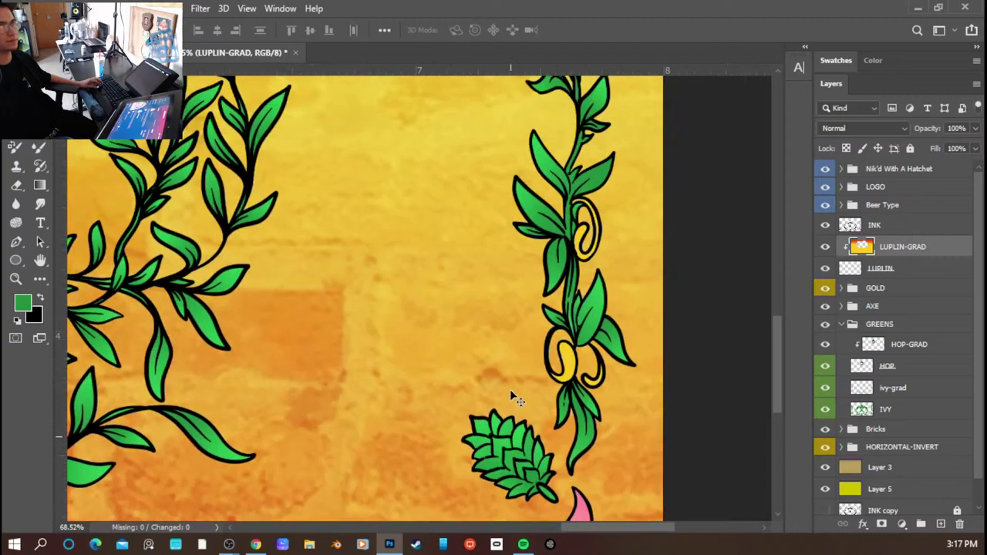
scroll(584, 423, up, 5)
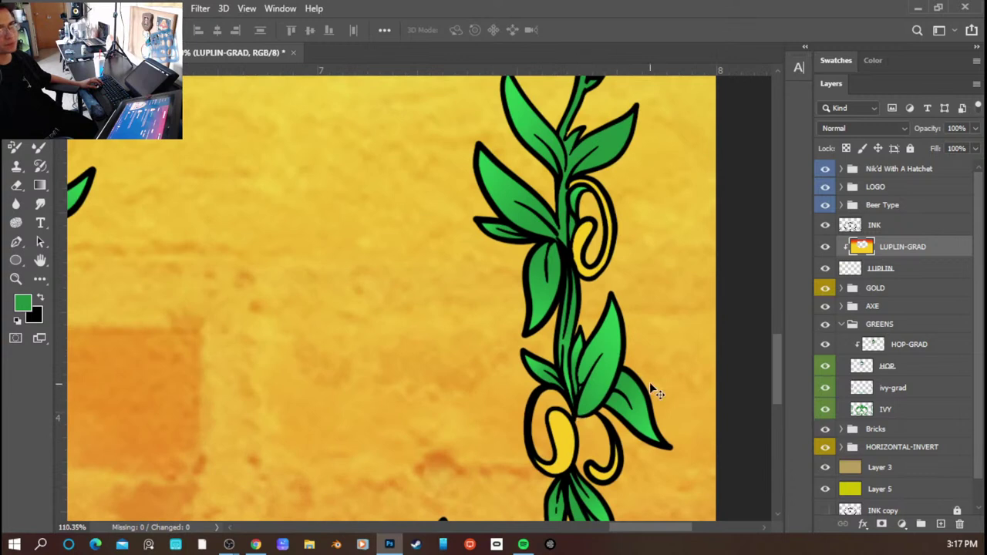
click(941, 524)
key(w)
click(566, 446)
shift+click(606, 477)
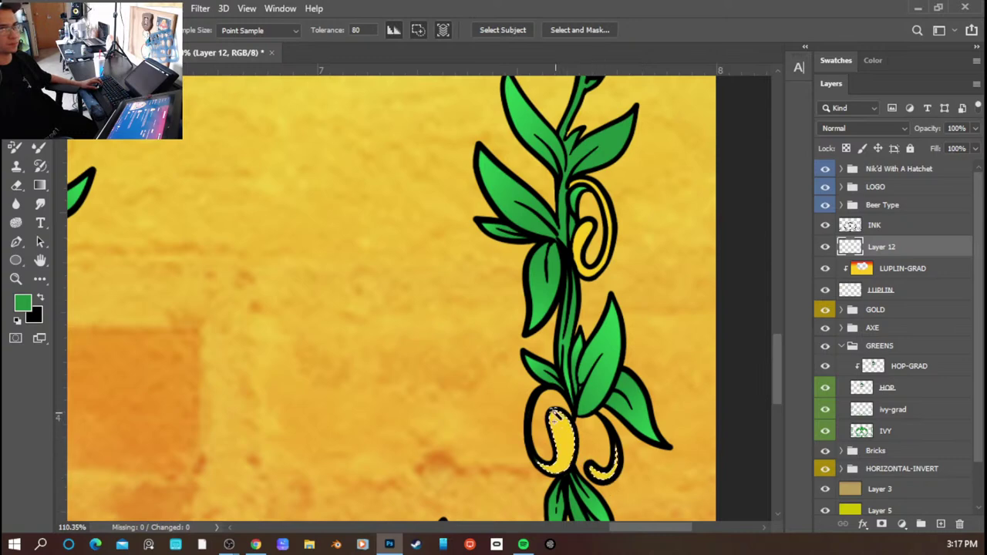
- Save the document and check the whole label
scroll(337, 396, down, 8)
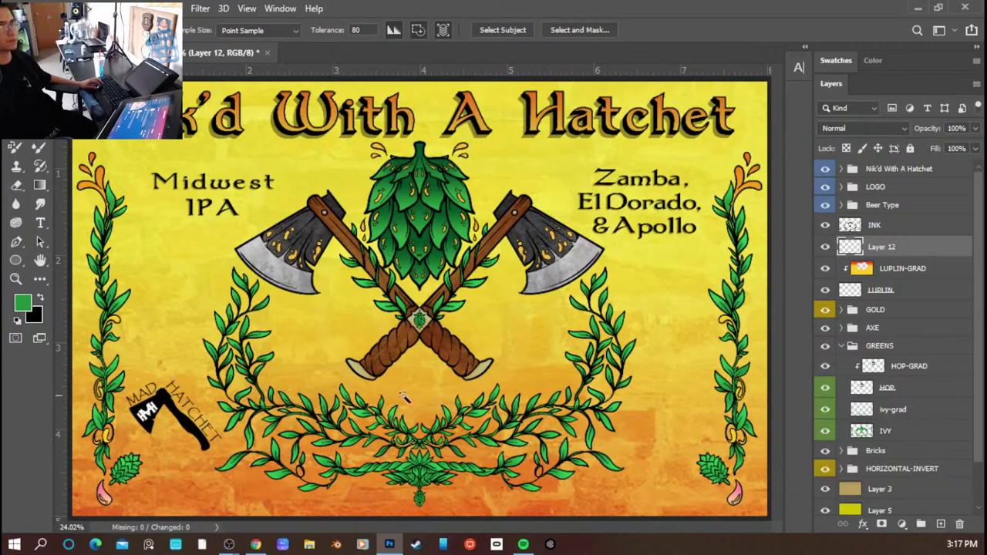
key(ctrl+s)
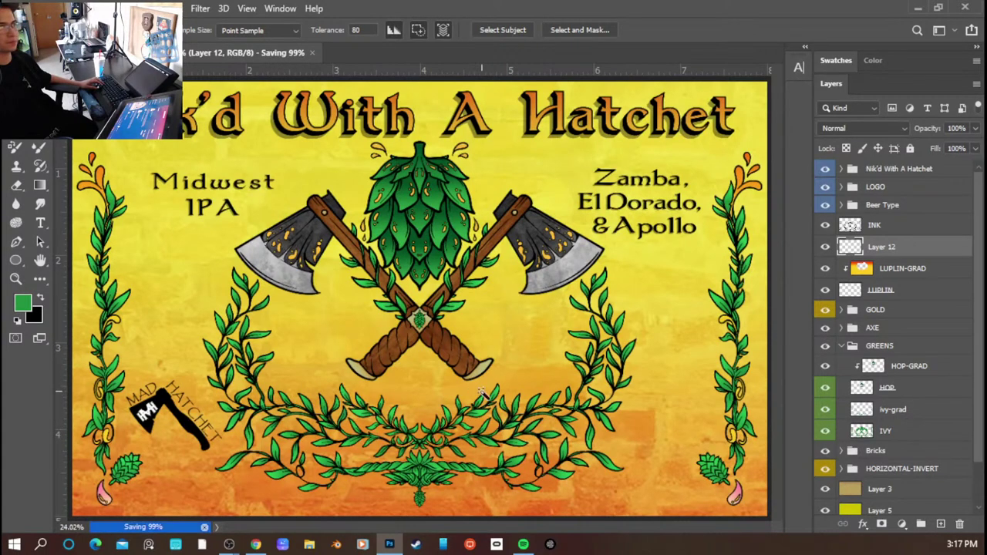
scroll(493, 395, down, 3)
scroll(500, 395, up, 2)
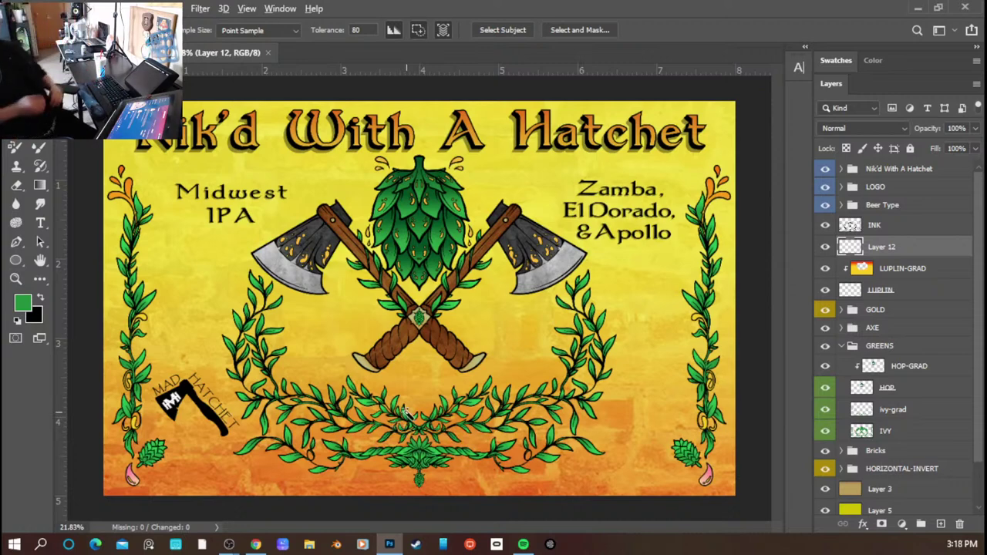
key(f)
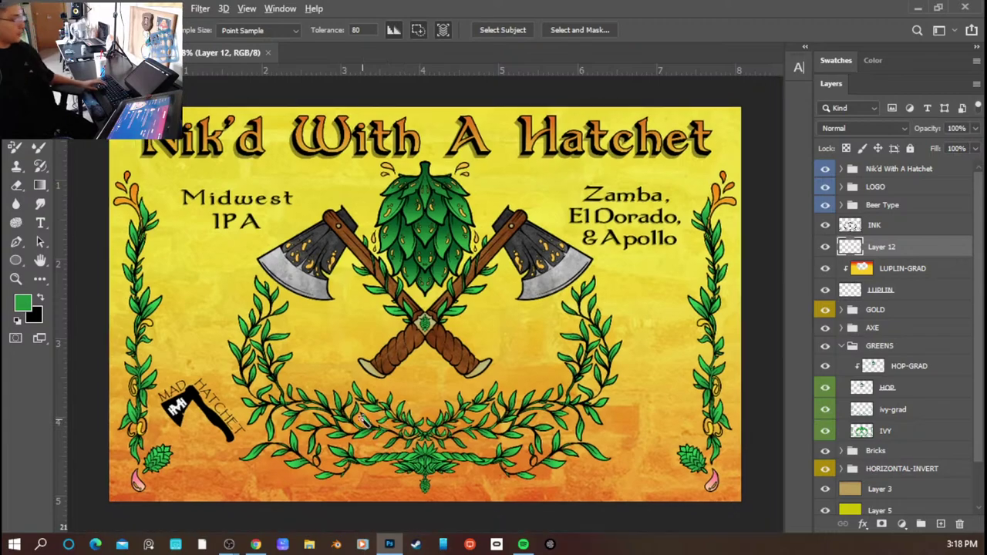
key(f)
key(ctrl+alt+shift+i)
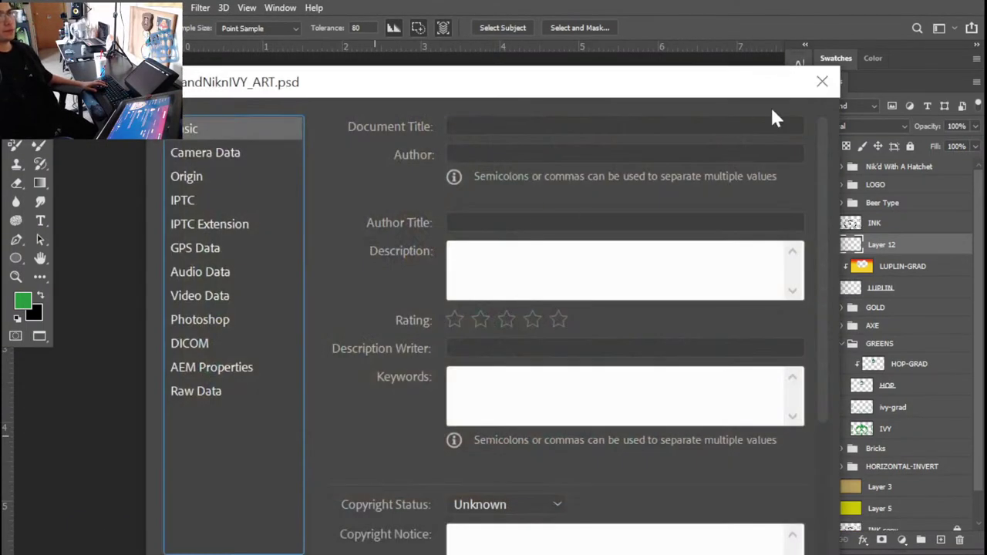
click(822, 82)
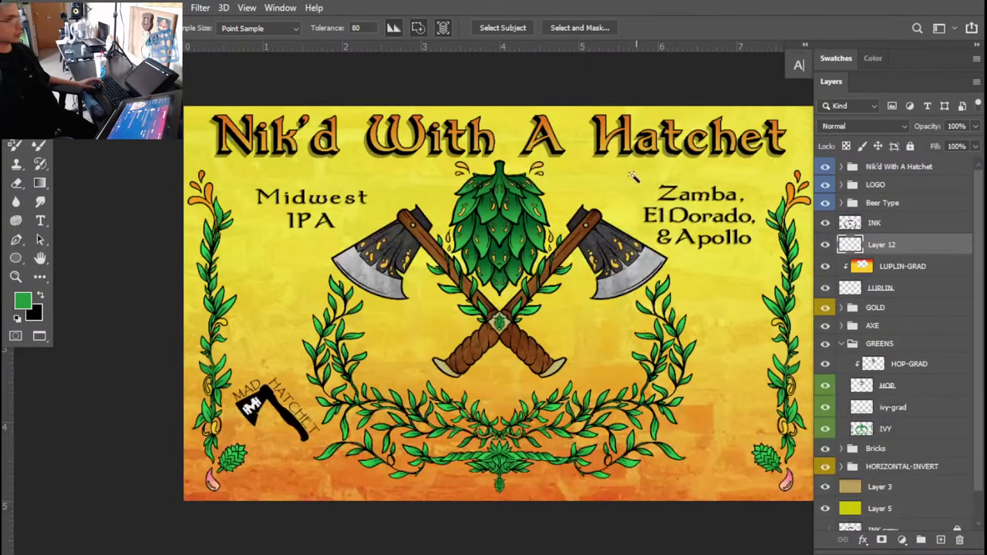
scroll(505, 201, right, 1)
scroll(508, 207, right, 2)
key(f)
key(f)
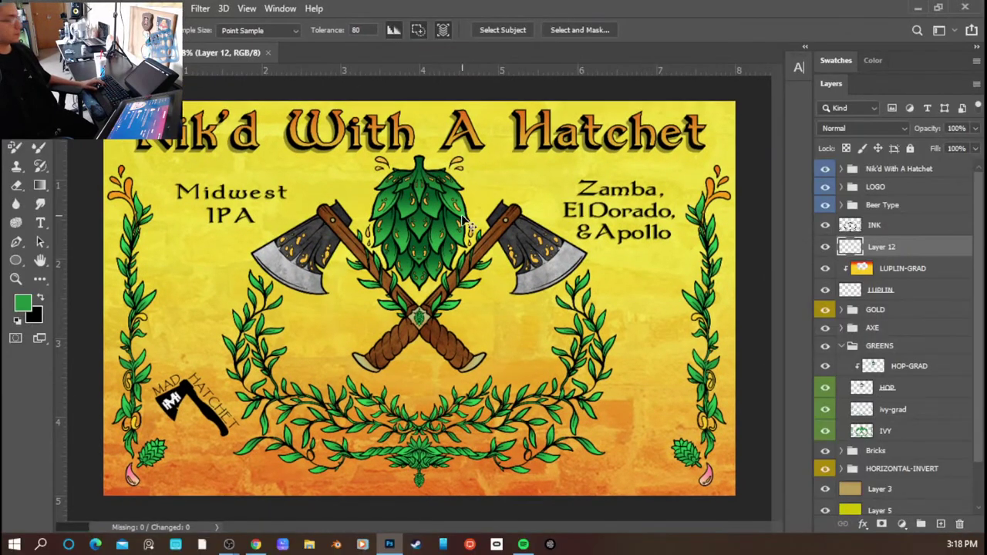
- Save the label as the Photoshop file M.H.andNiknIVY_ART on the ESD-USB (D:) drive, keeping the layers
click(31, 9)
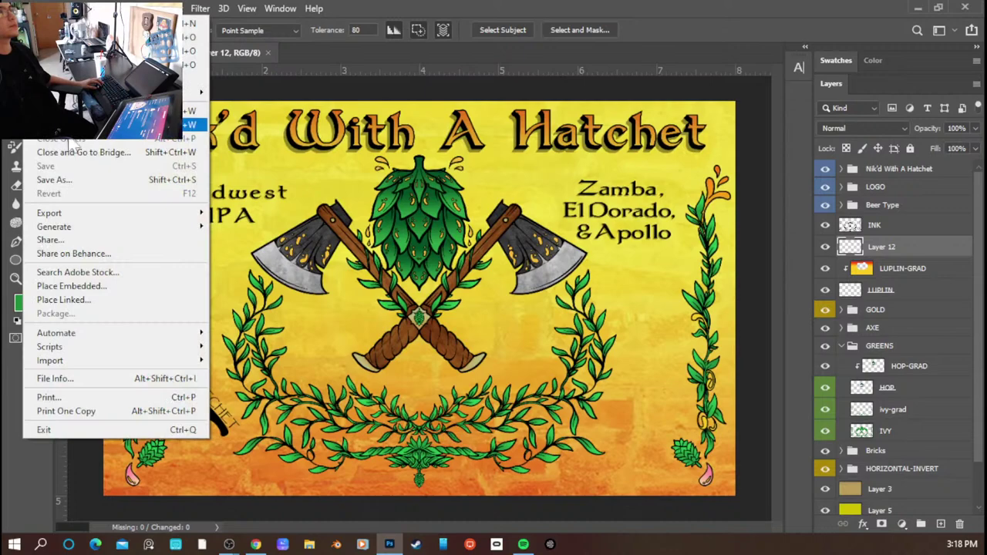
click(75, 181)
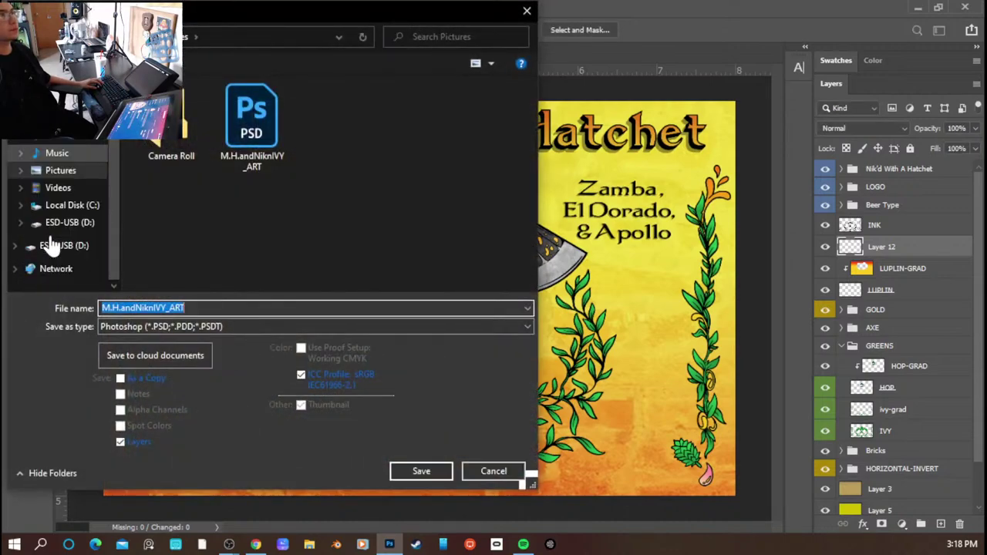
click(51, 245)
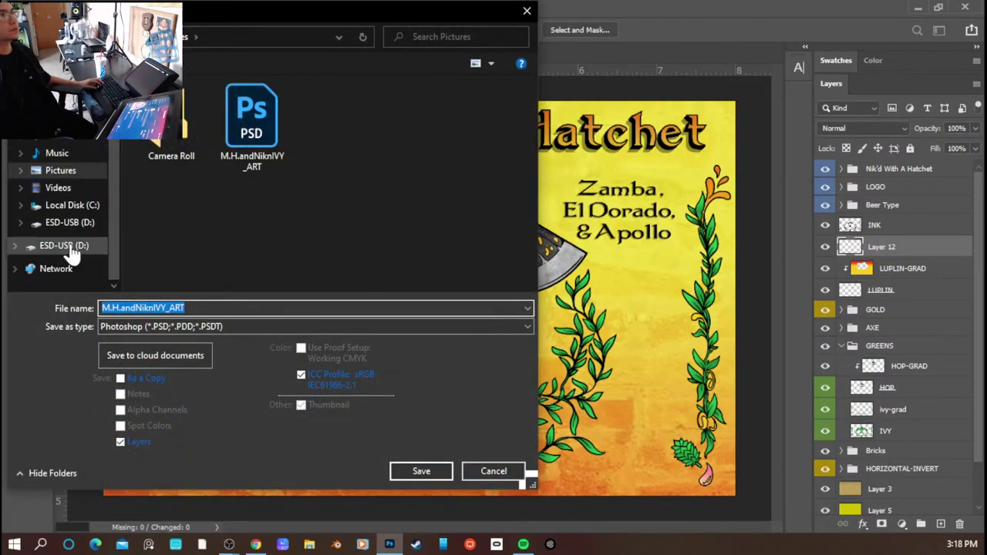
click(432, 472)
click(527, 274)
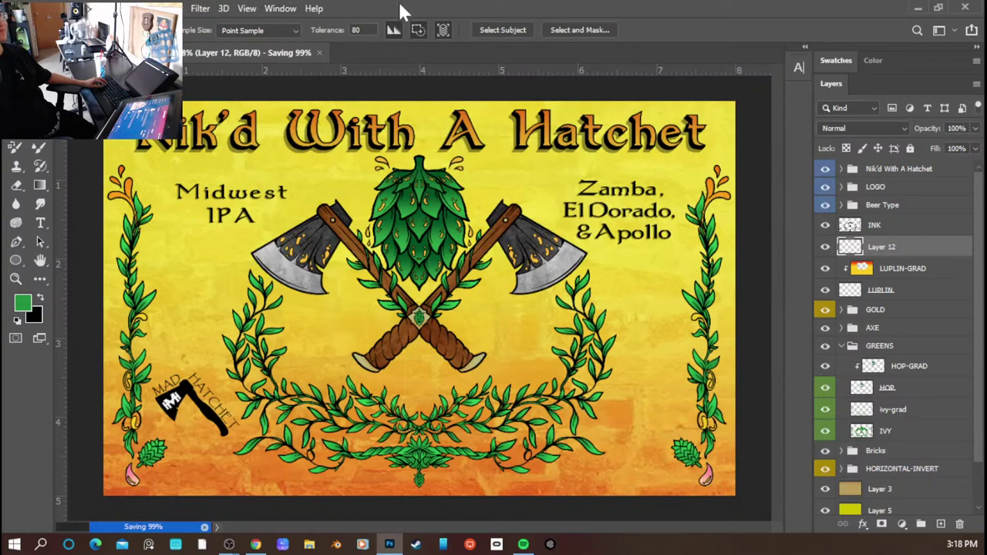
click(39, 9)
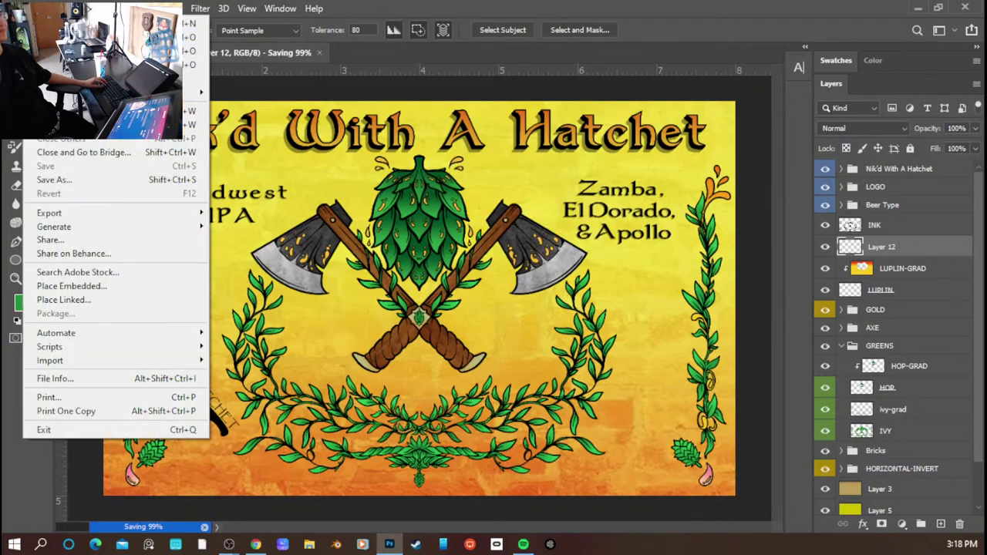
click(73, 180)
click(500, 223)
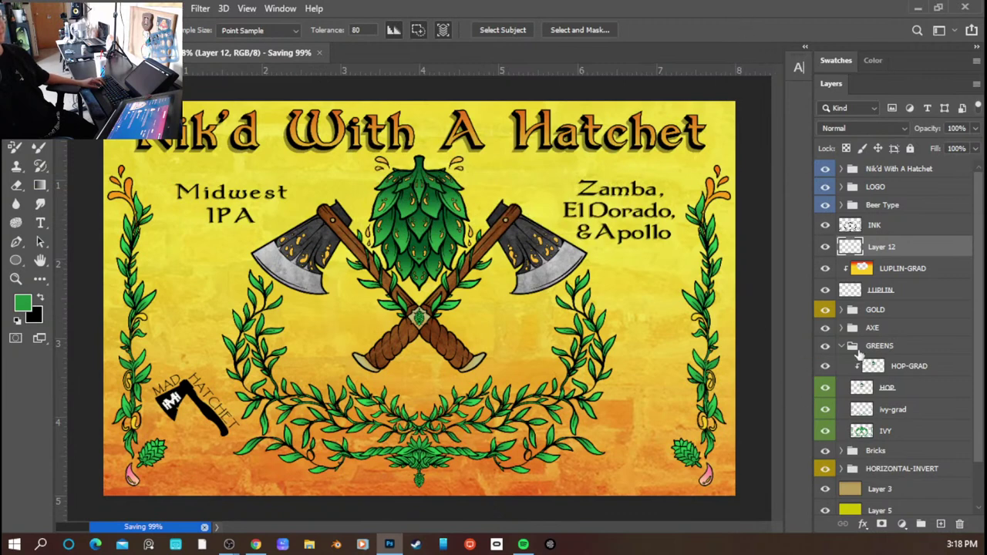
- Collapse the GREENS group, show the NIK&IVY BREW layer in the LOGO group, and save the document again
click(842, 346)
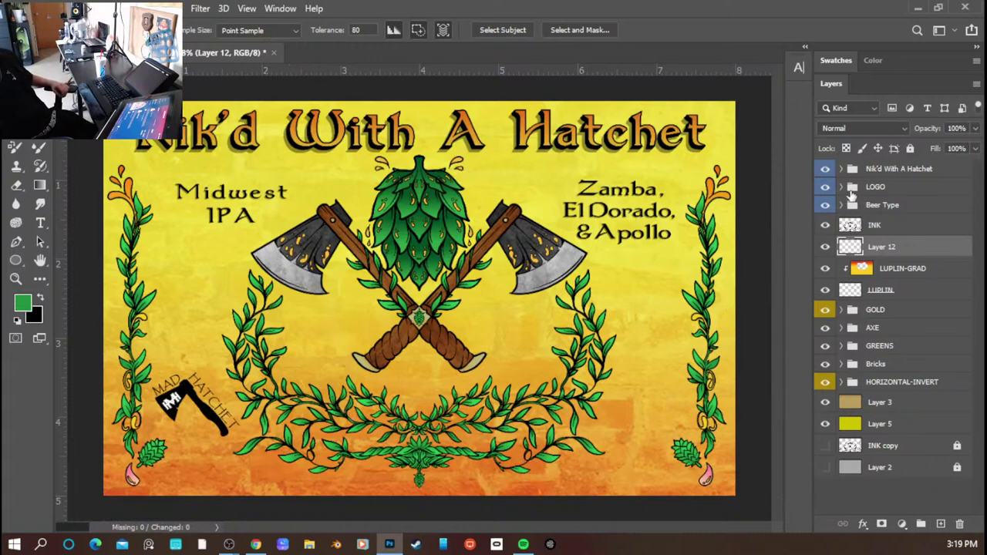
click(841, 187)
click(826, 251)
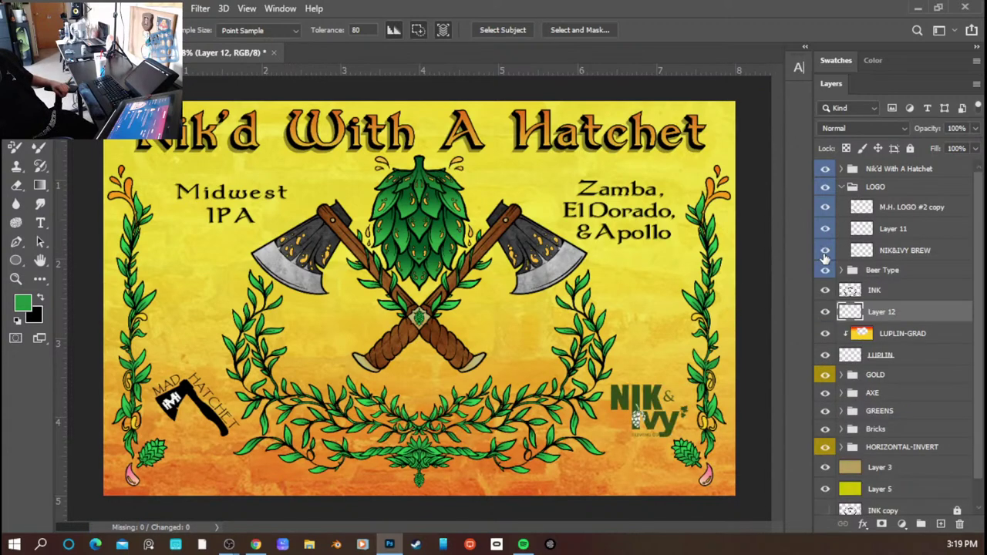
click(35, 9)
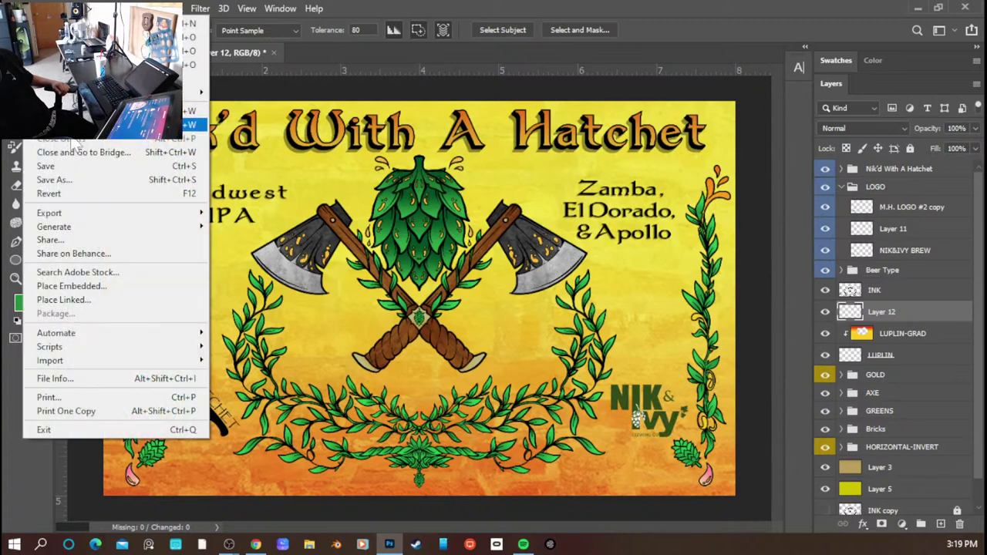
click(54, 180)
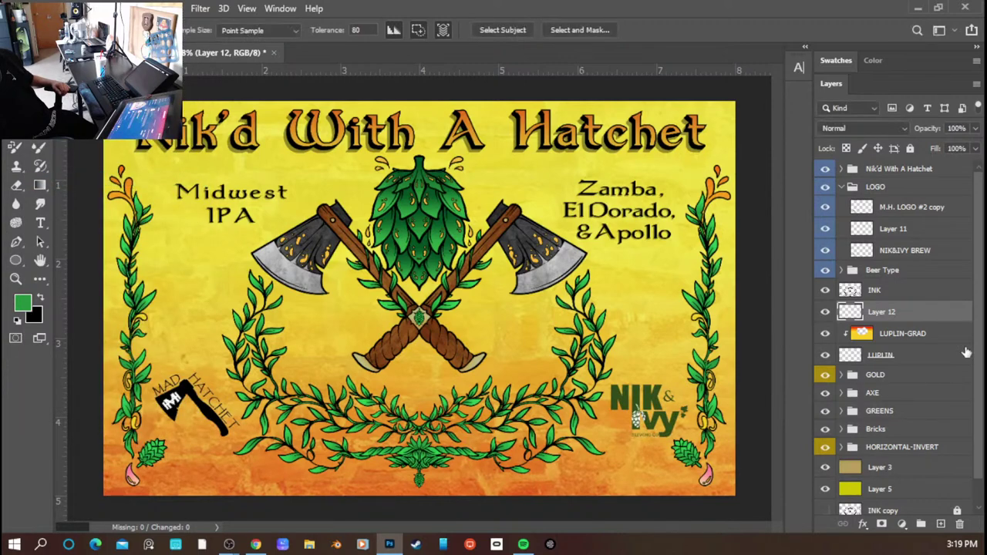
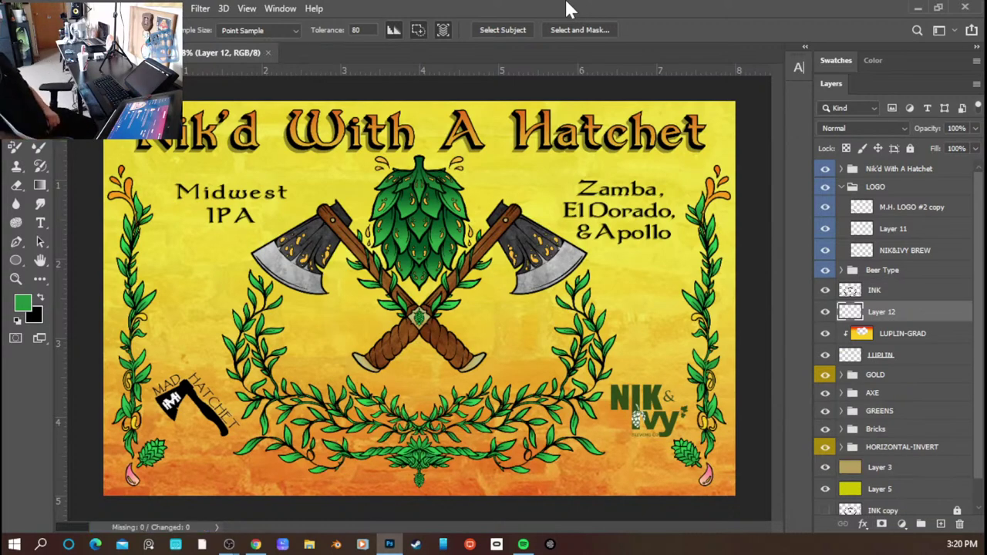
- Save the label with both brewery logos as M.H.andNiknIVY_ART in the Pictures folder, replacing the existing Photoshop file
click(33, 7)
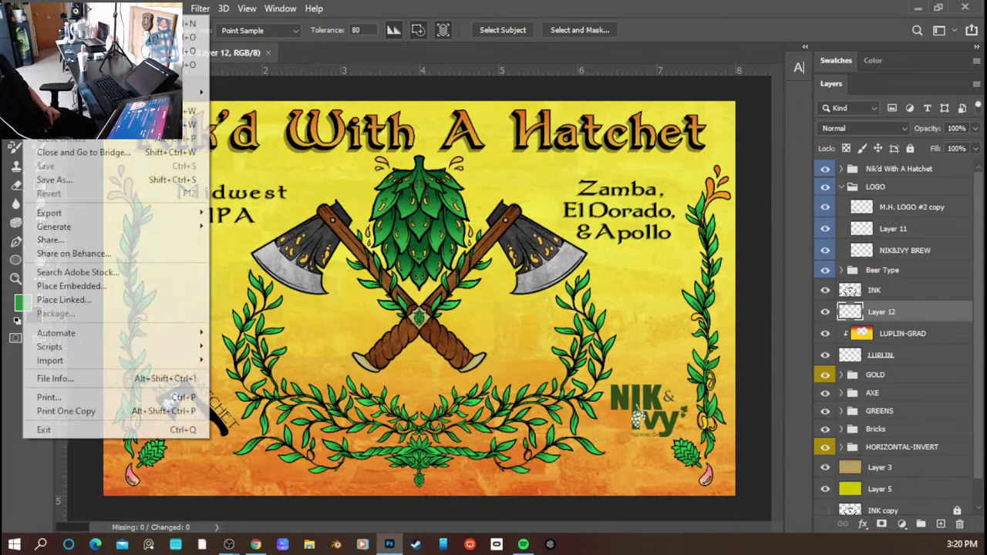
click(77, 180)
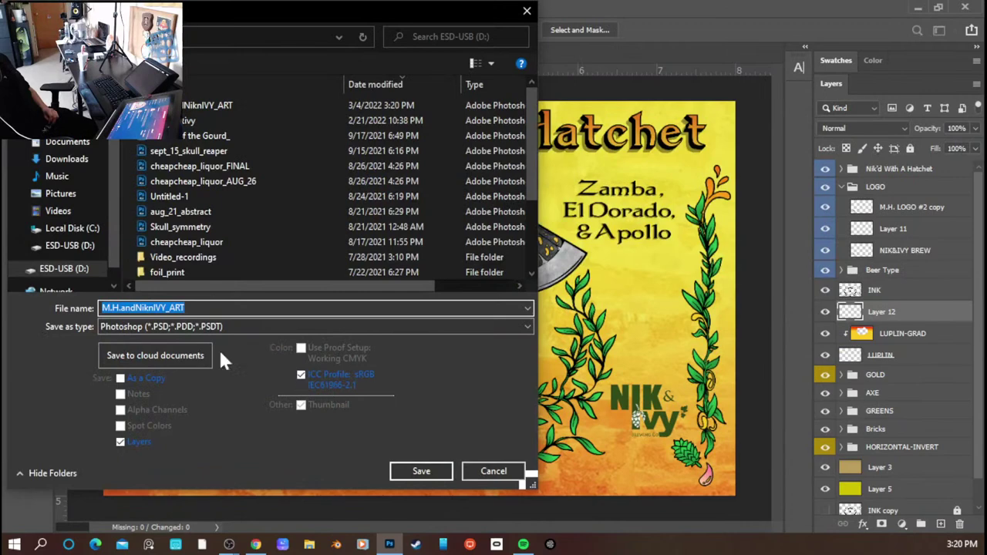
click(61, 193)
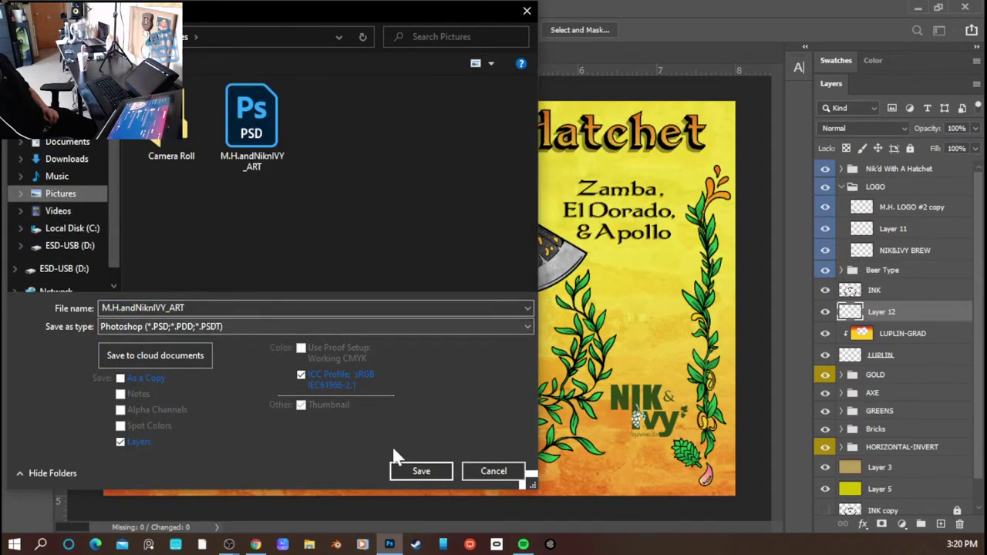
click(412, 472)
click(524, 274)
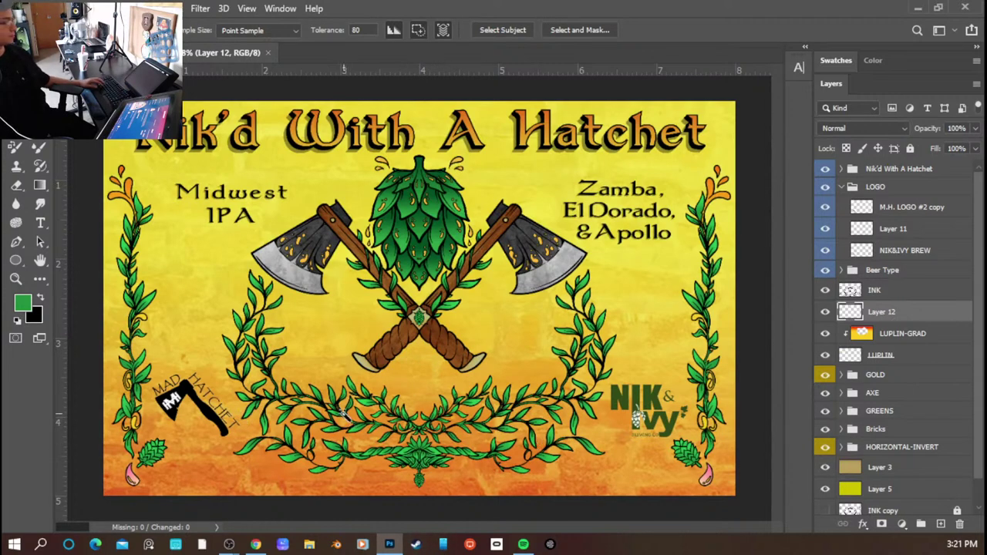
- Examine the finished label in full-screen view, checking the title, hop, axes, vines and both brewery logos
key(f)
key(f)
scroll(576, 430, right, 2)
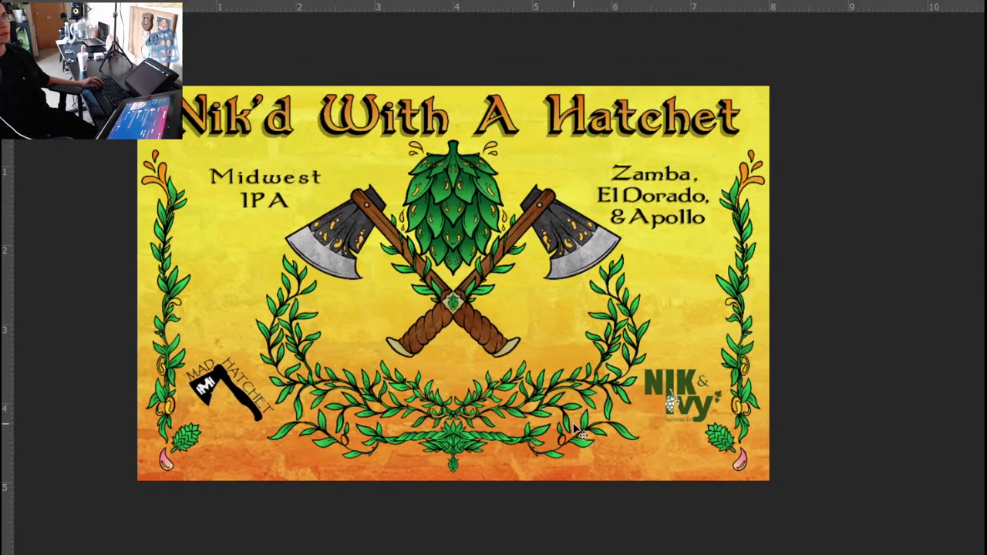
scroll(510, 432, up, 2)
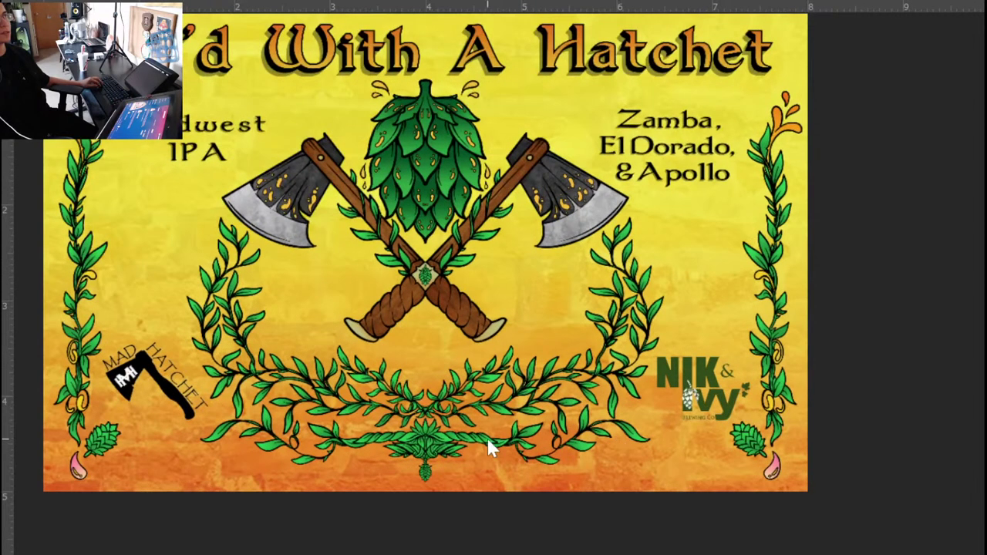
drag(406, 392, 452, 417)
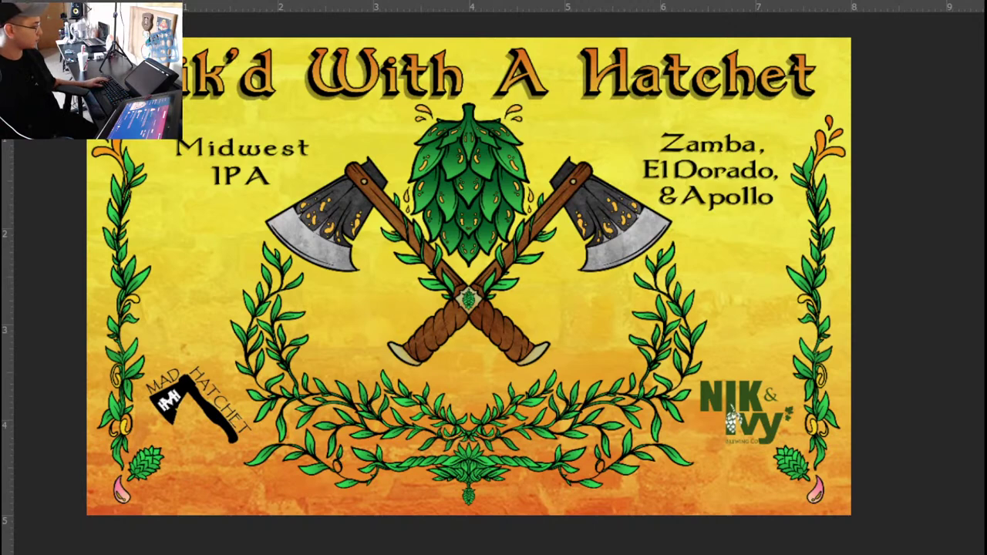
key(f)
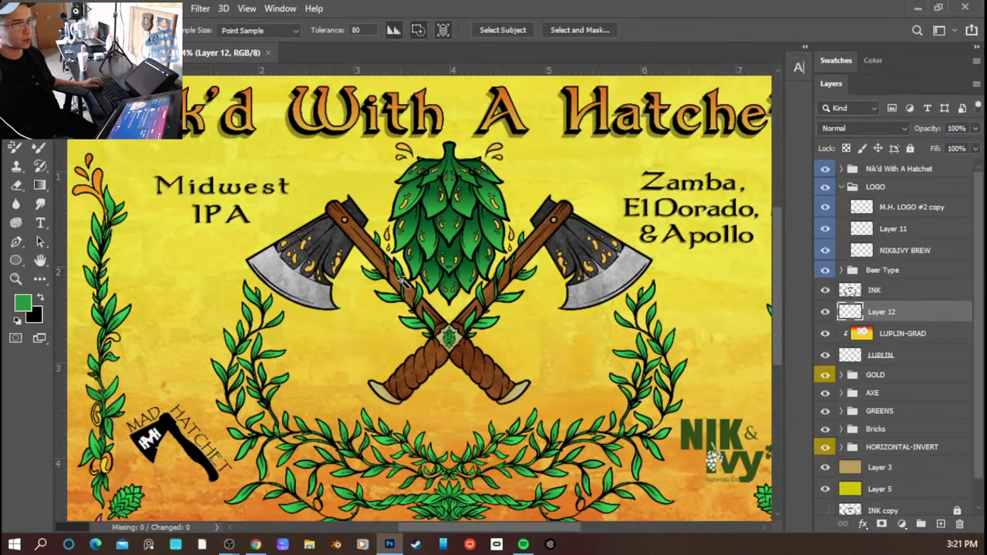
mouse_move(229, 546)
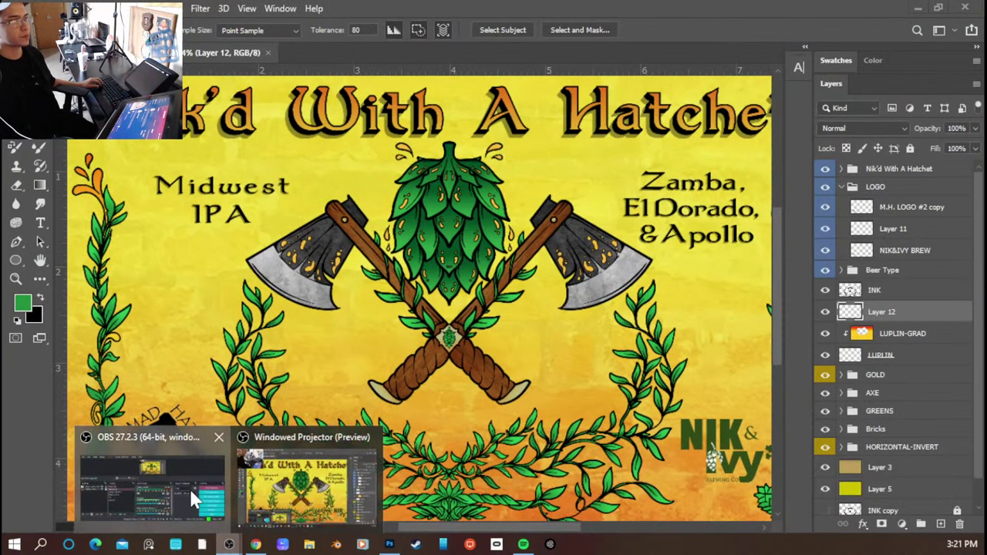